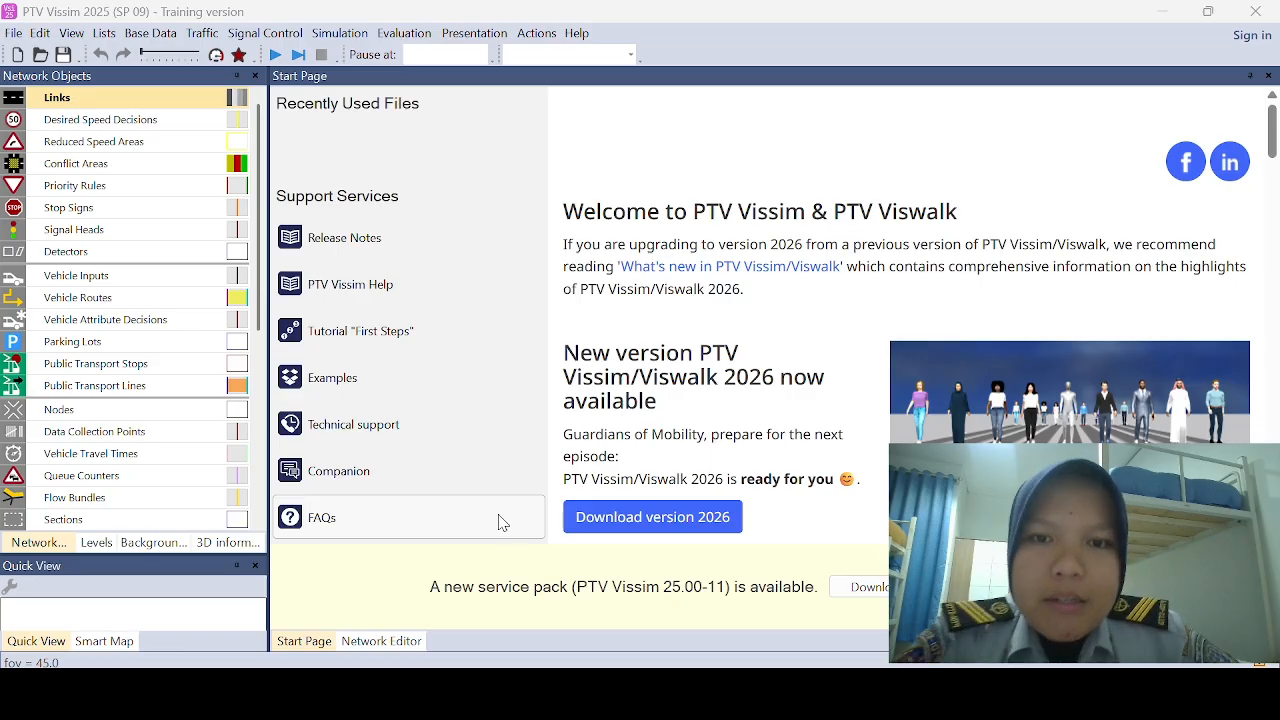
Step: Open the network editor and switch off the background map
click(405, 645)
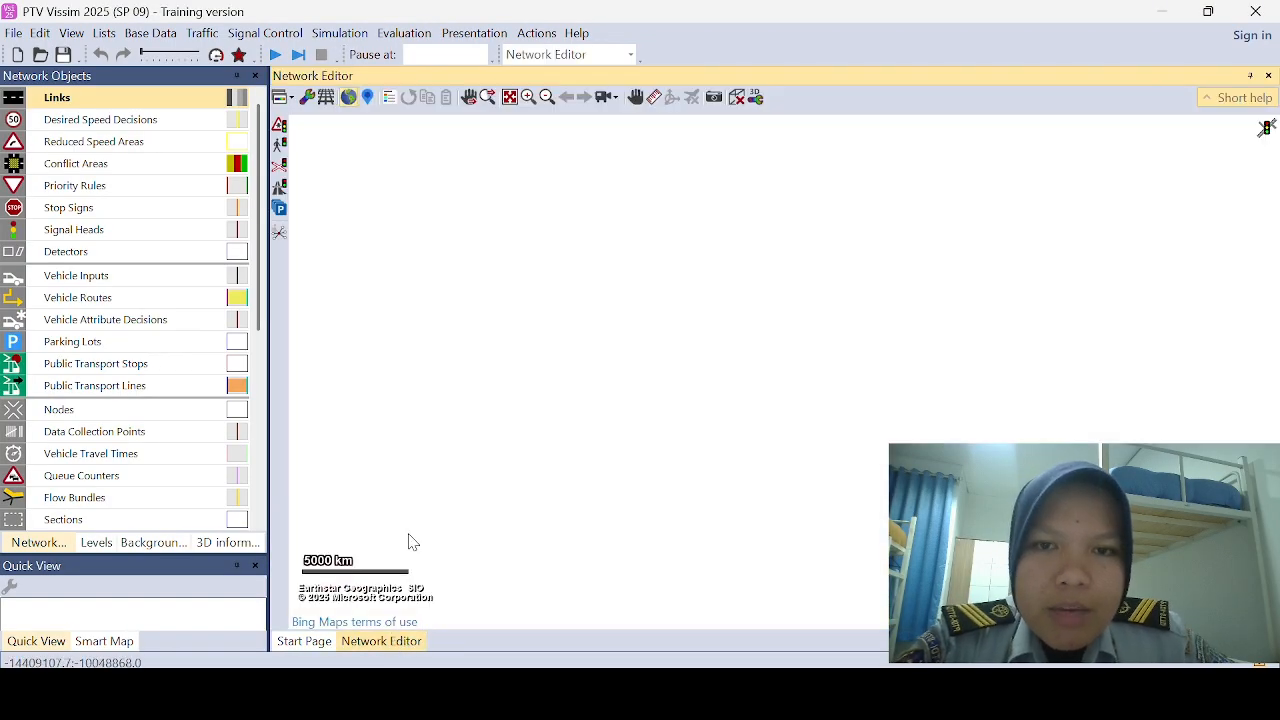
click(352, 102)
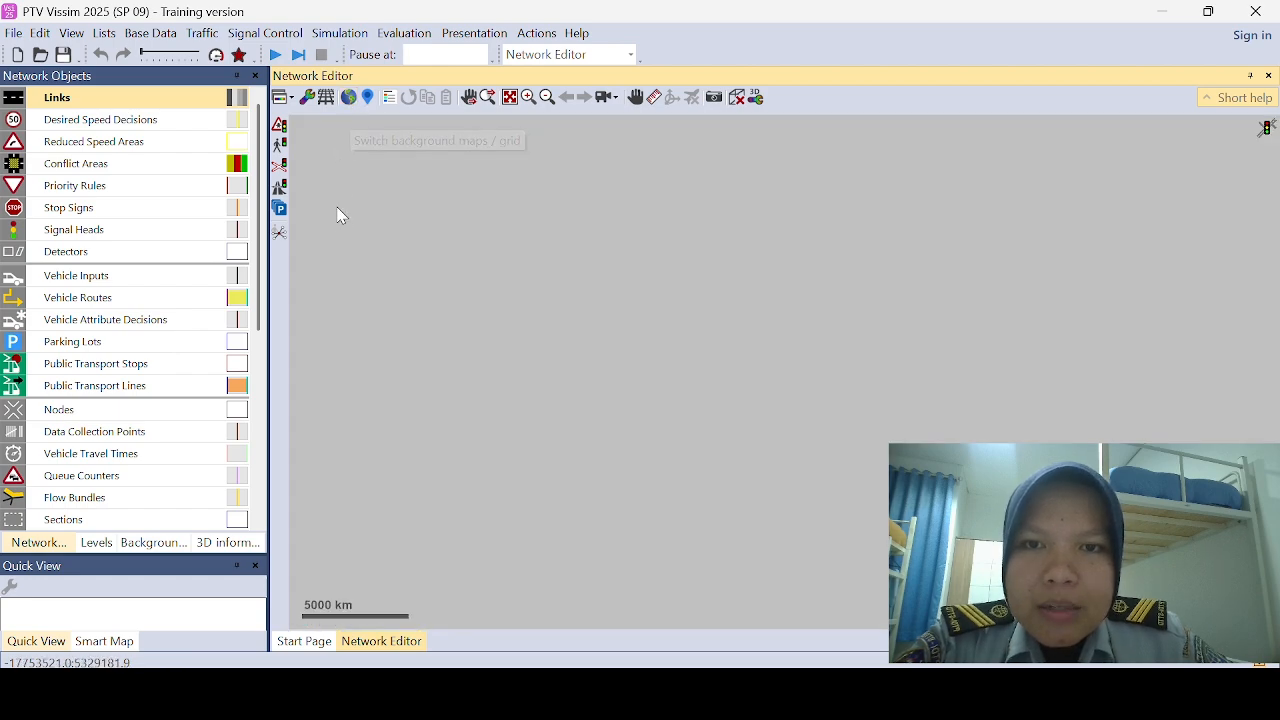
Step: Add the image Simpang 4 Pagar Alam from the Dokumen folder as a new background image in the network
scroll(180, 347, down, 2)
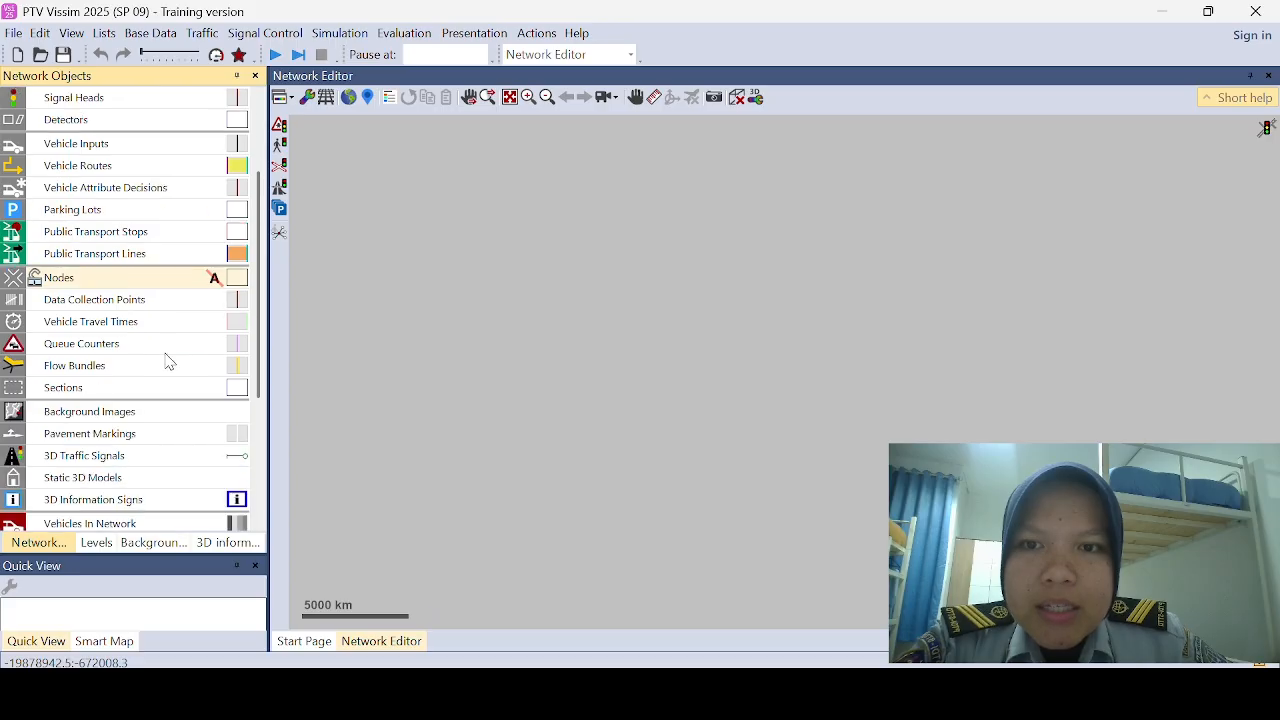
click(155, 418)
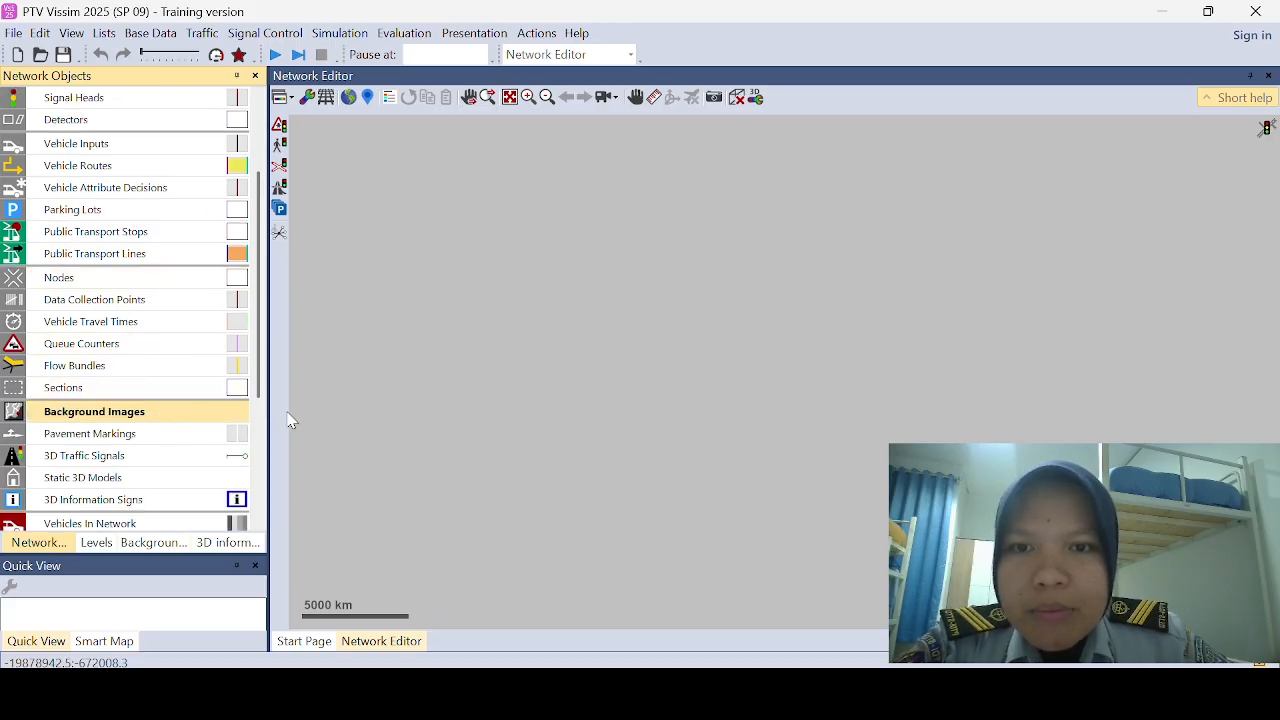
right_click(518, 435)
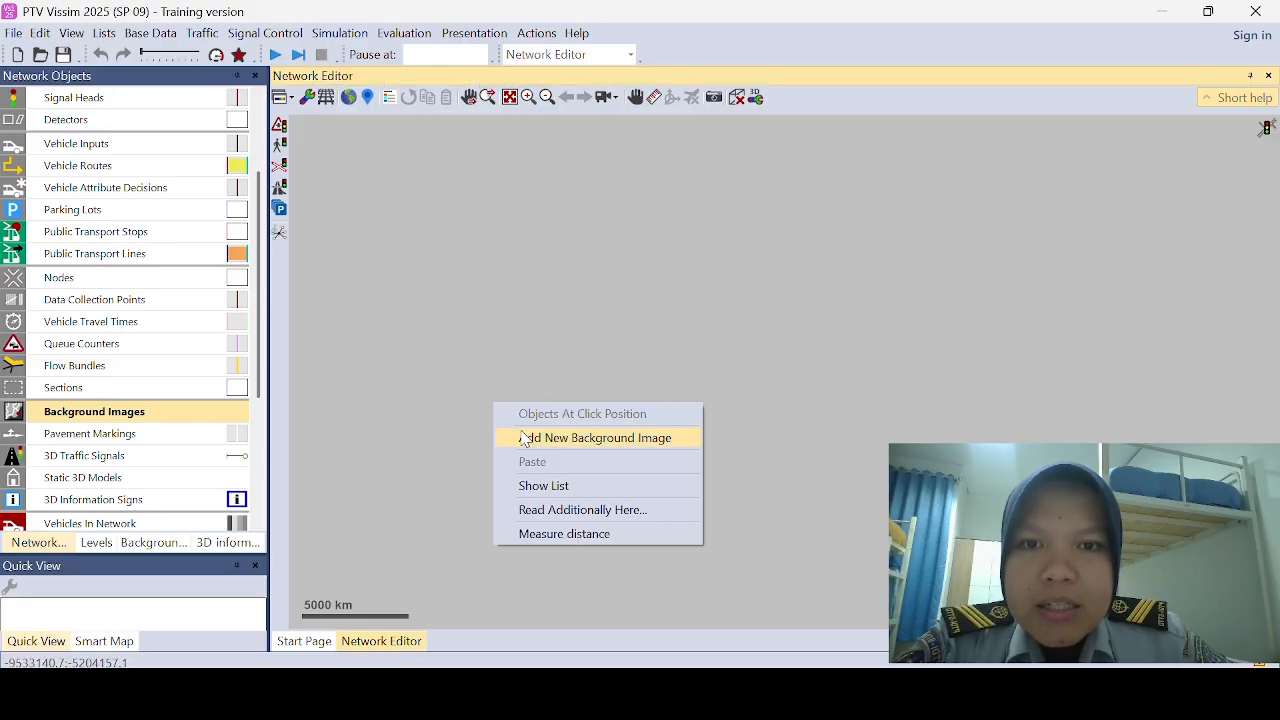
click(556, 445)
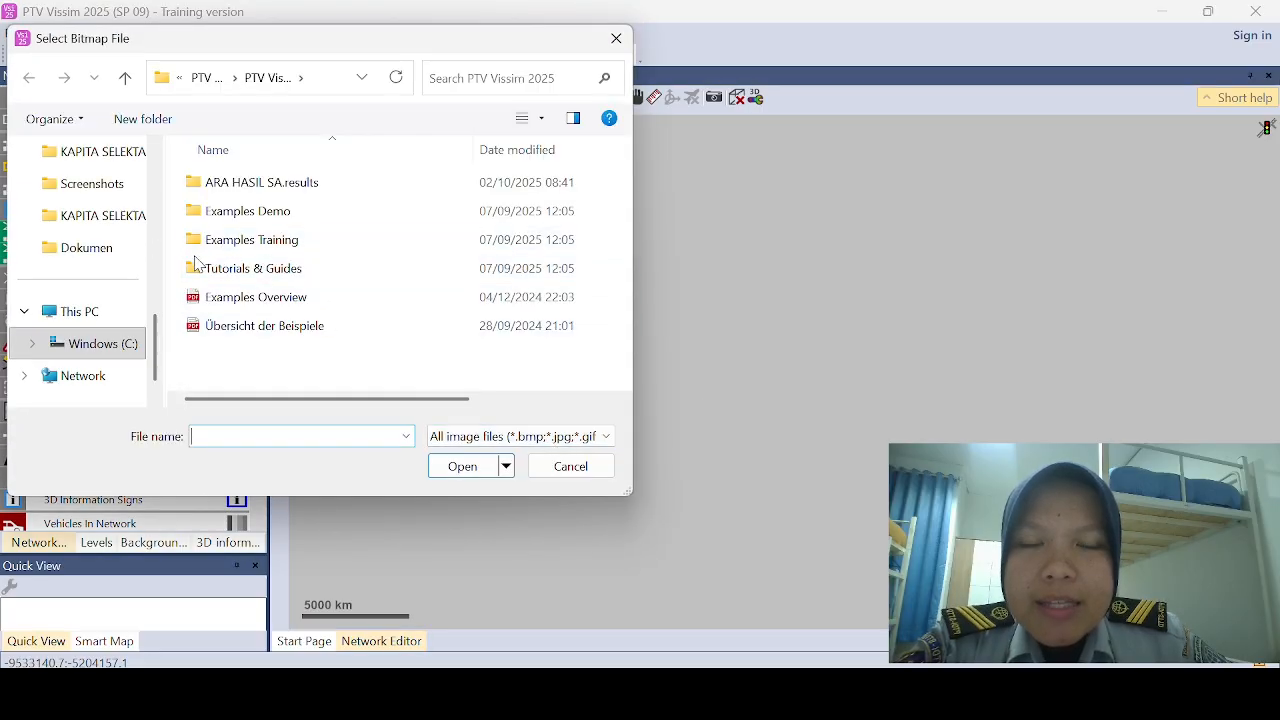
click(124, 256)
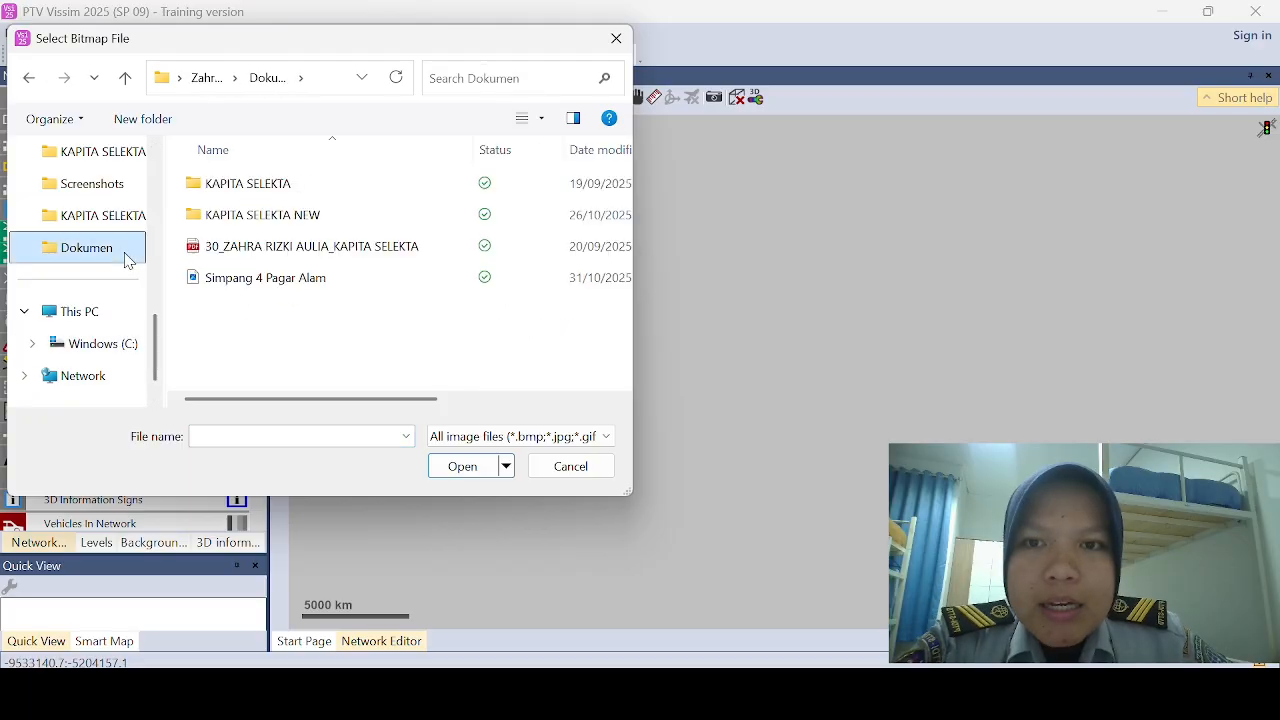
click(329, 288)
click(443, 467)
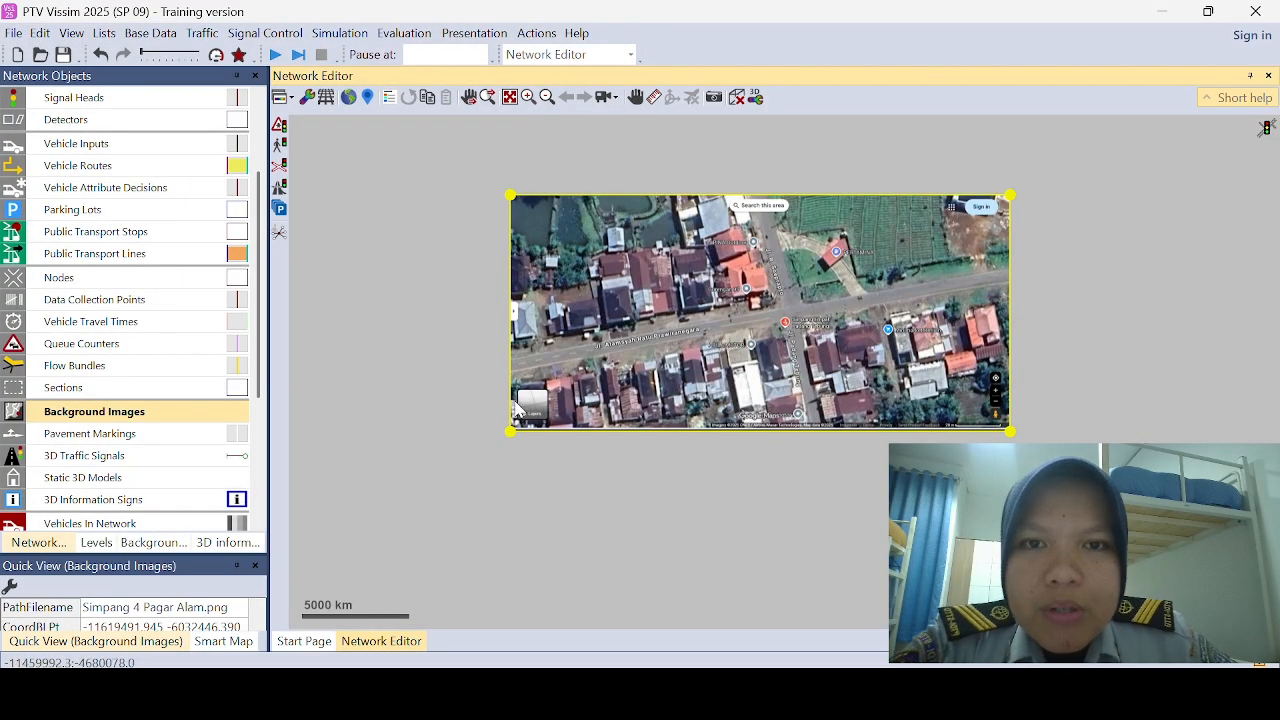
Step: Scale the background image to 20 m using its map scale bar and fit the entire network in view
click(512, 104)
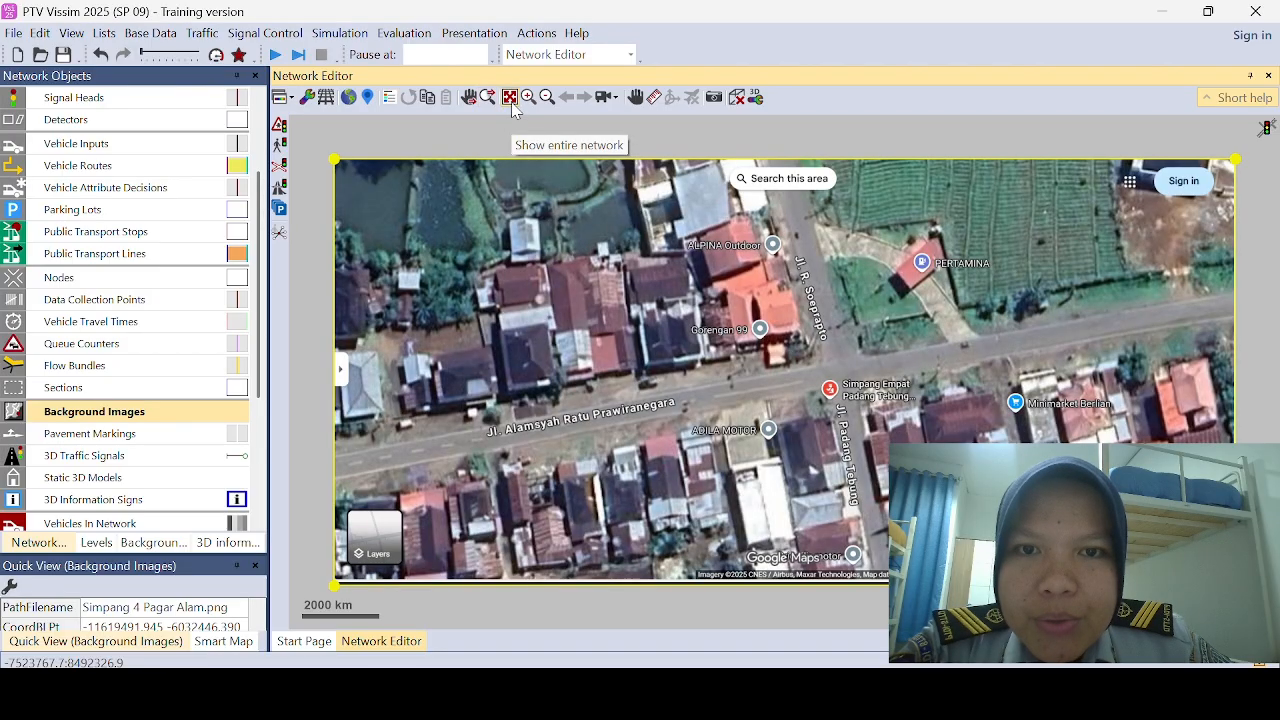
right_click(663, 369)
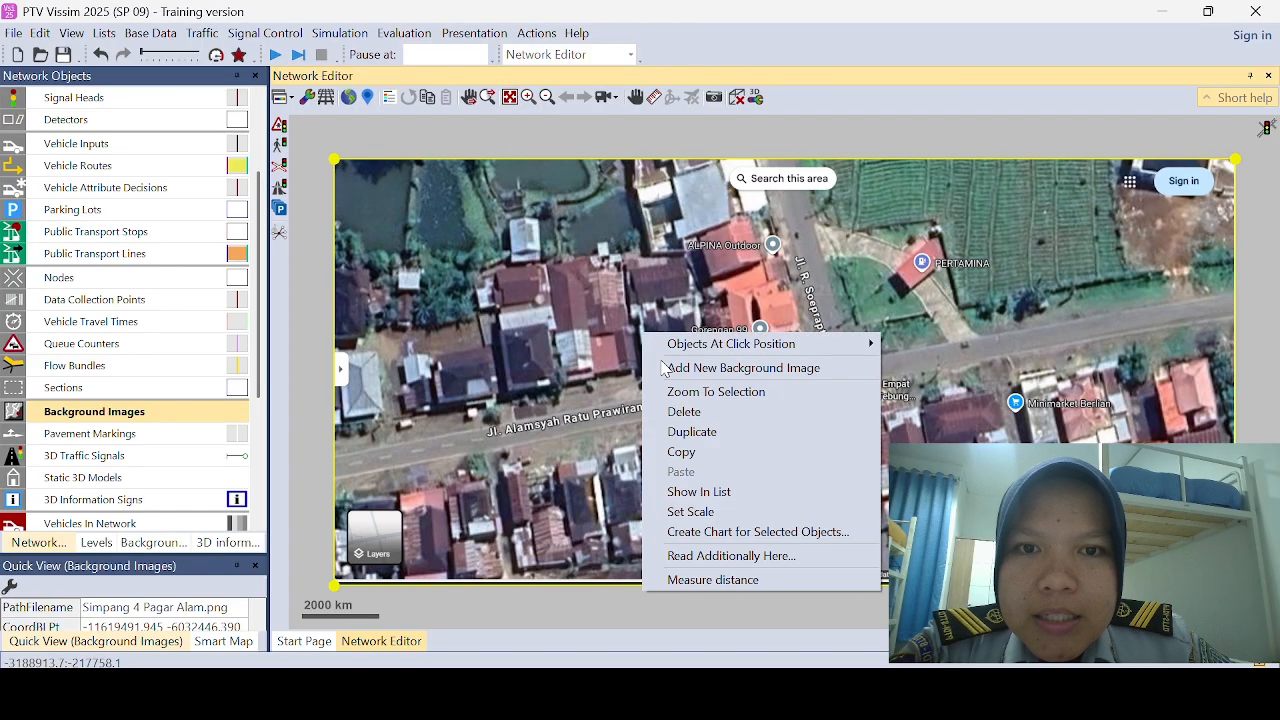
click(707, 512)
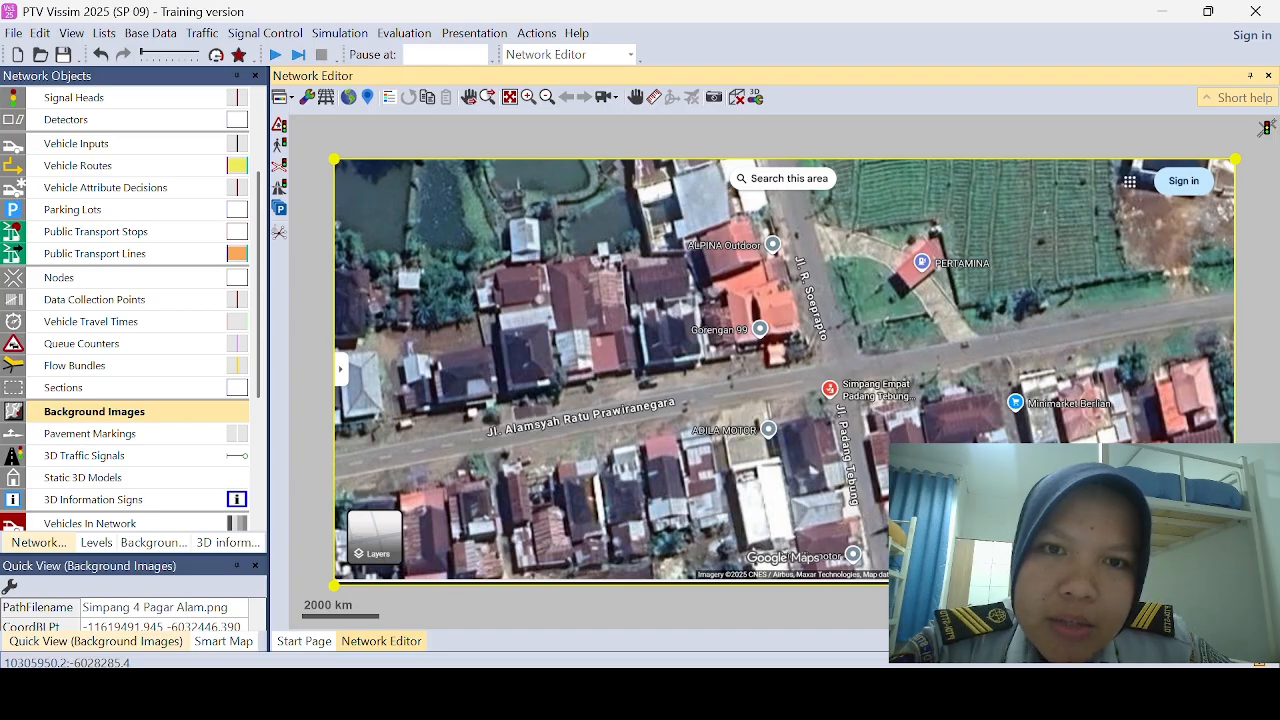
click(1180, 586)
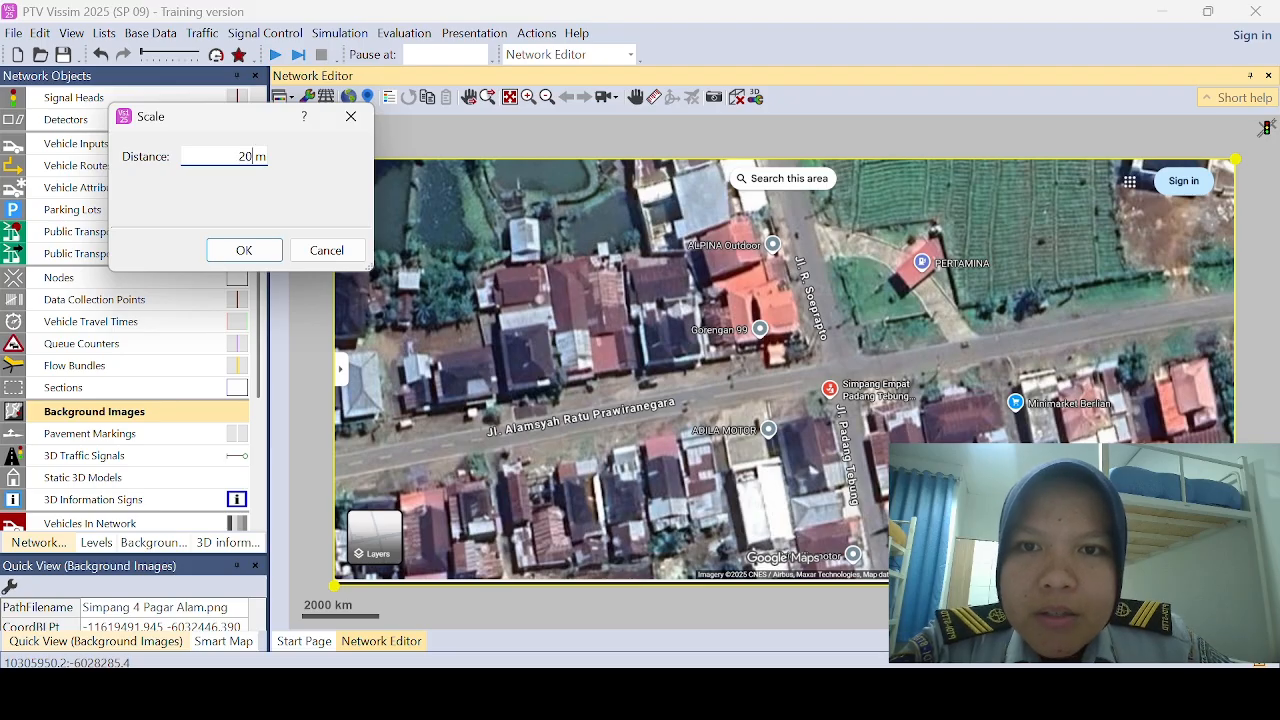
click(244, 250)
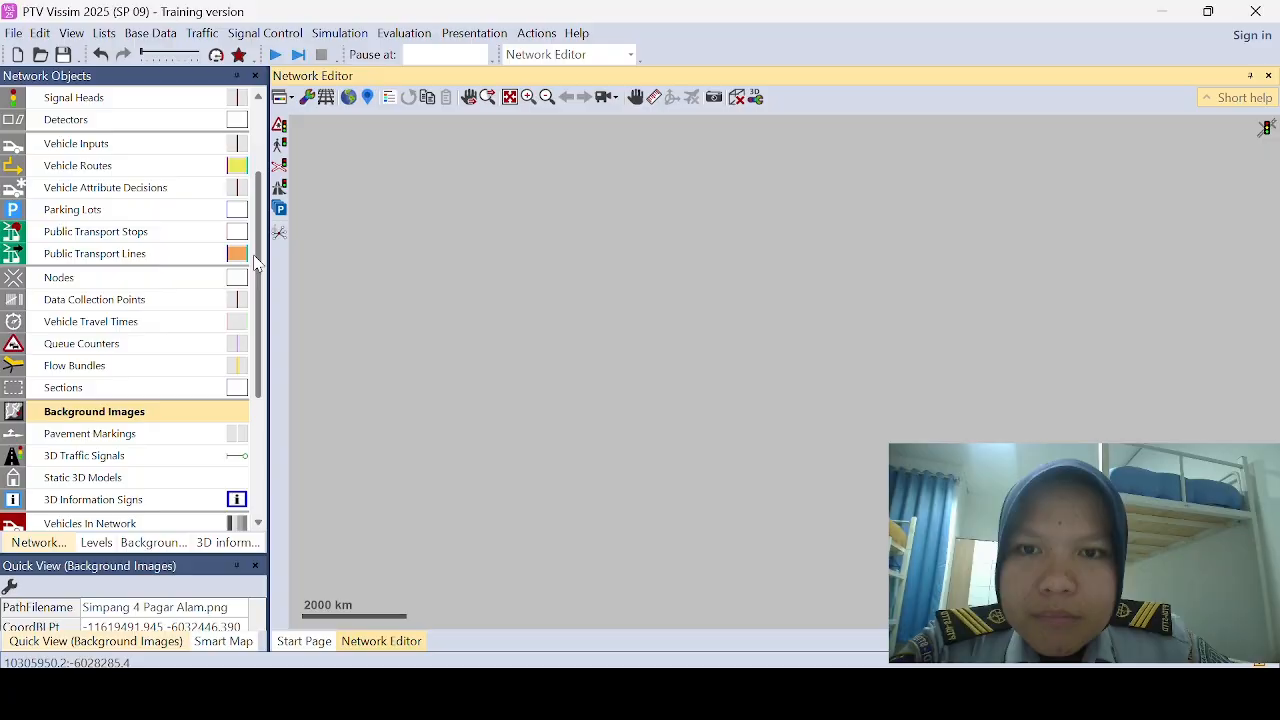
click(512, 100)
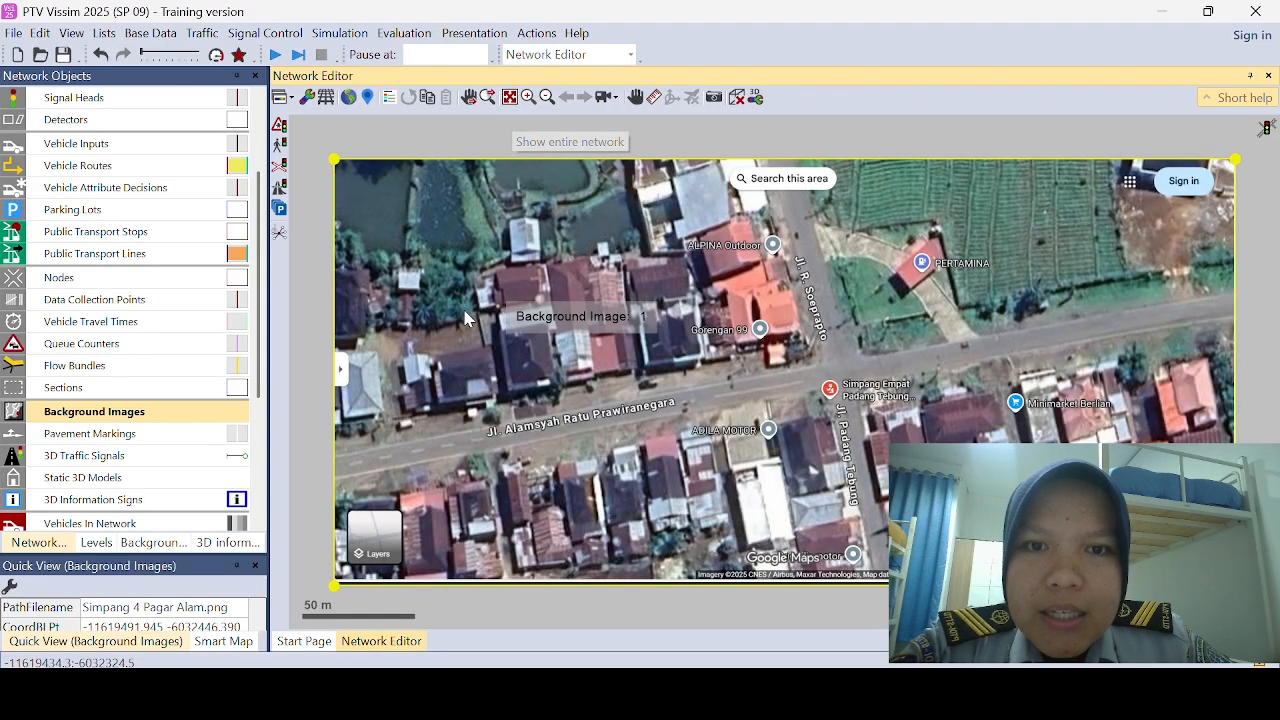
Step: Set the network's traffic regulations to left-hand traffic and accept the required driving behavior adjustment
click(147, 37)
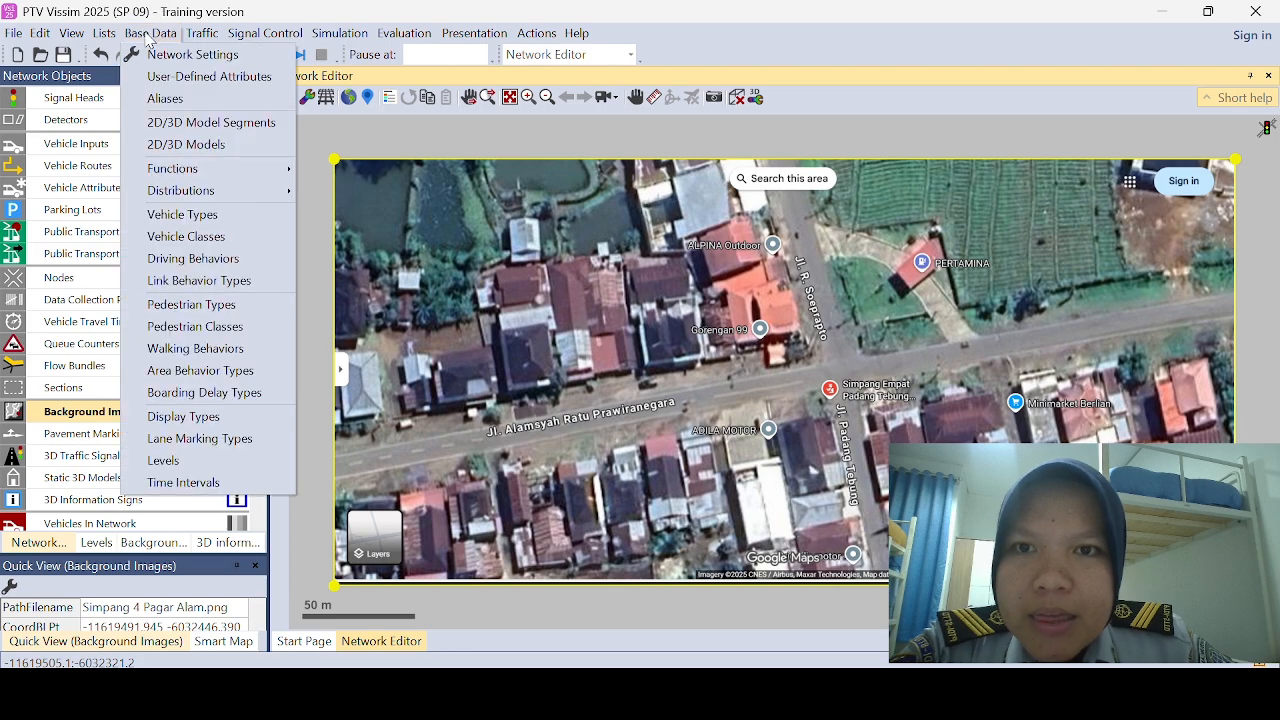
click(147, 37)
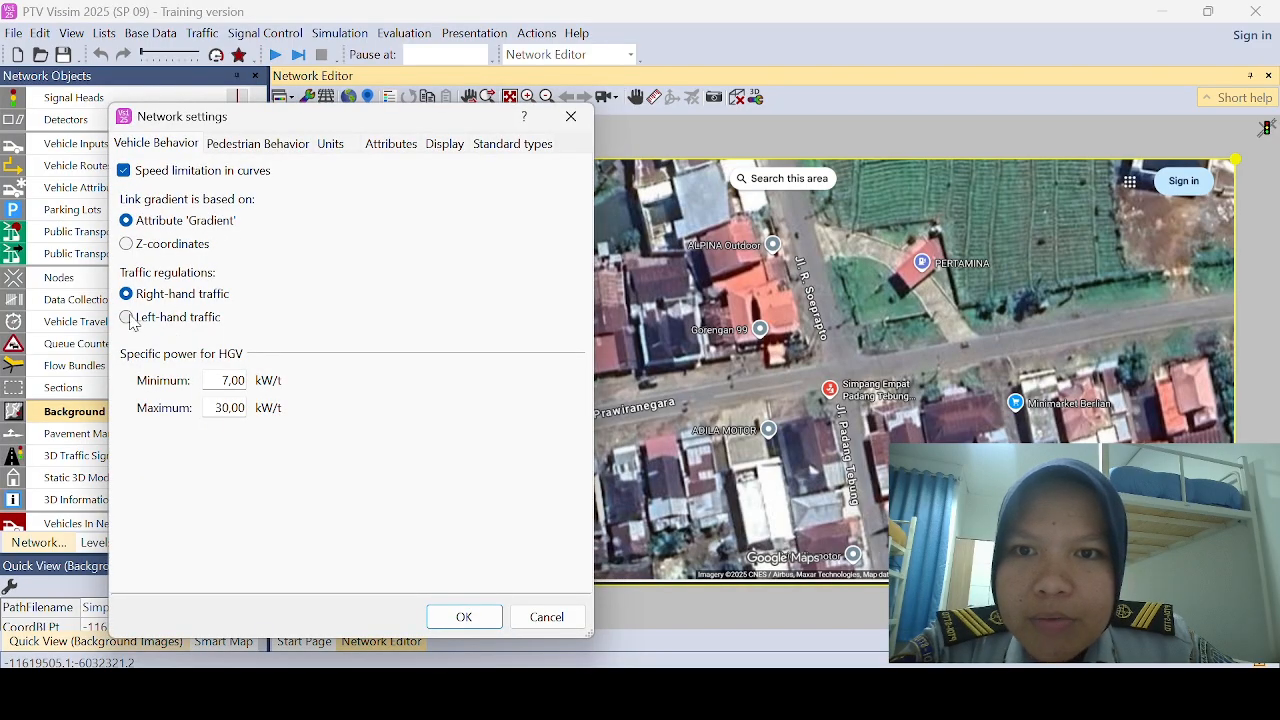
click(127, 318)
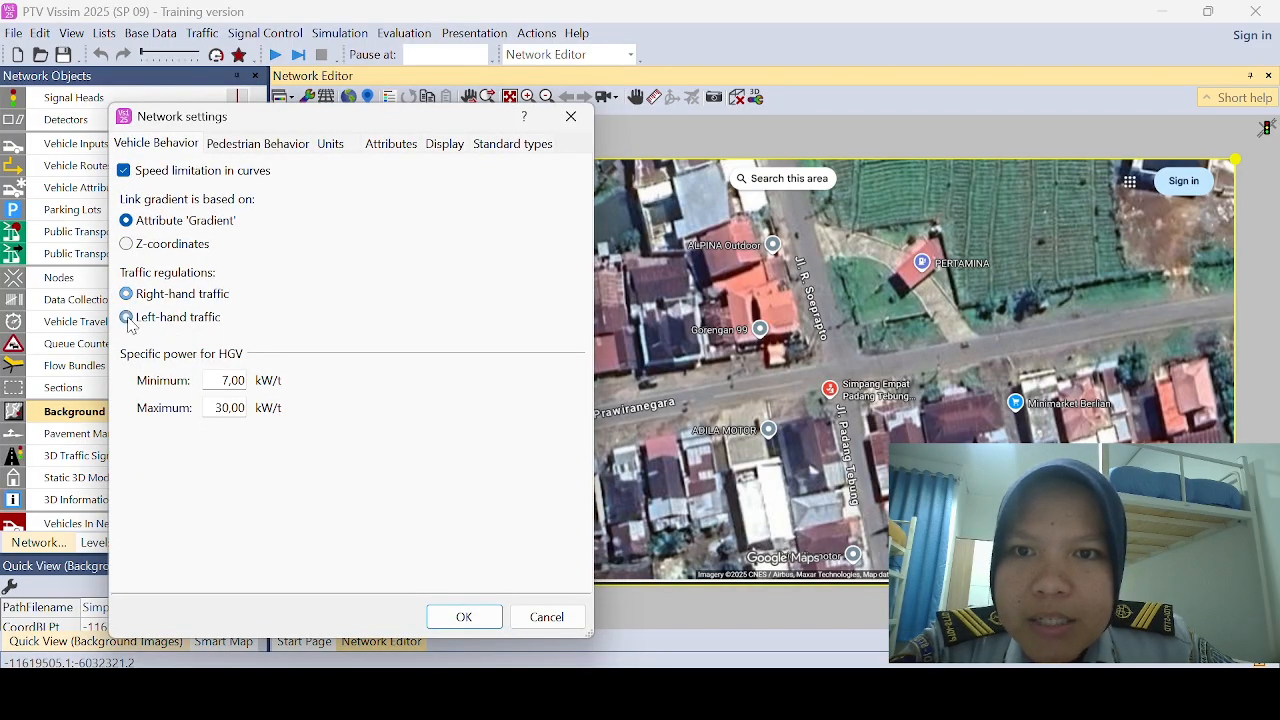
click(460, 617)
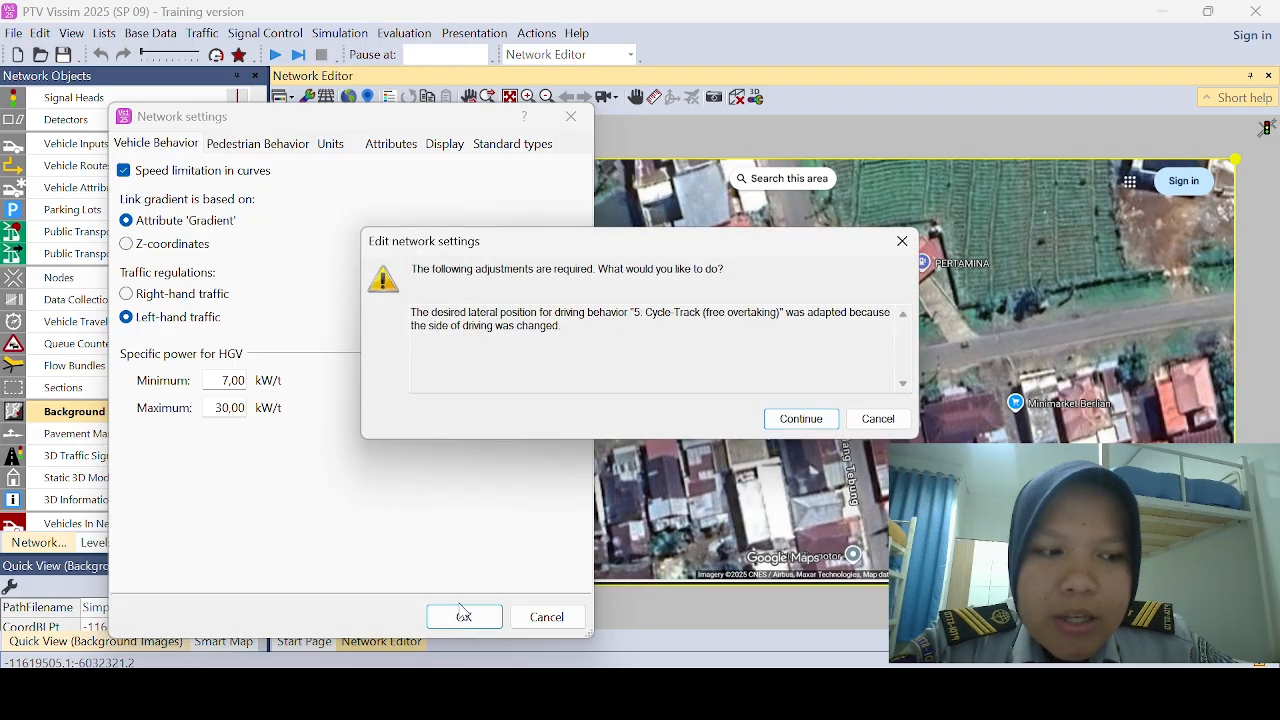
click(800, 419)
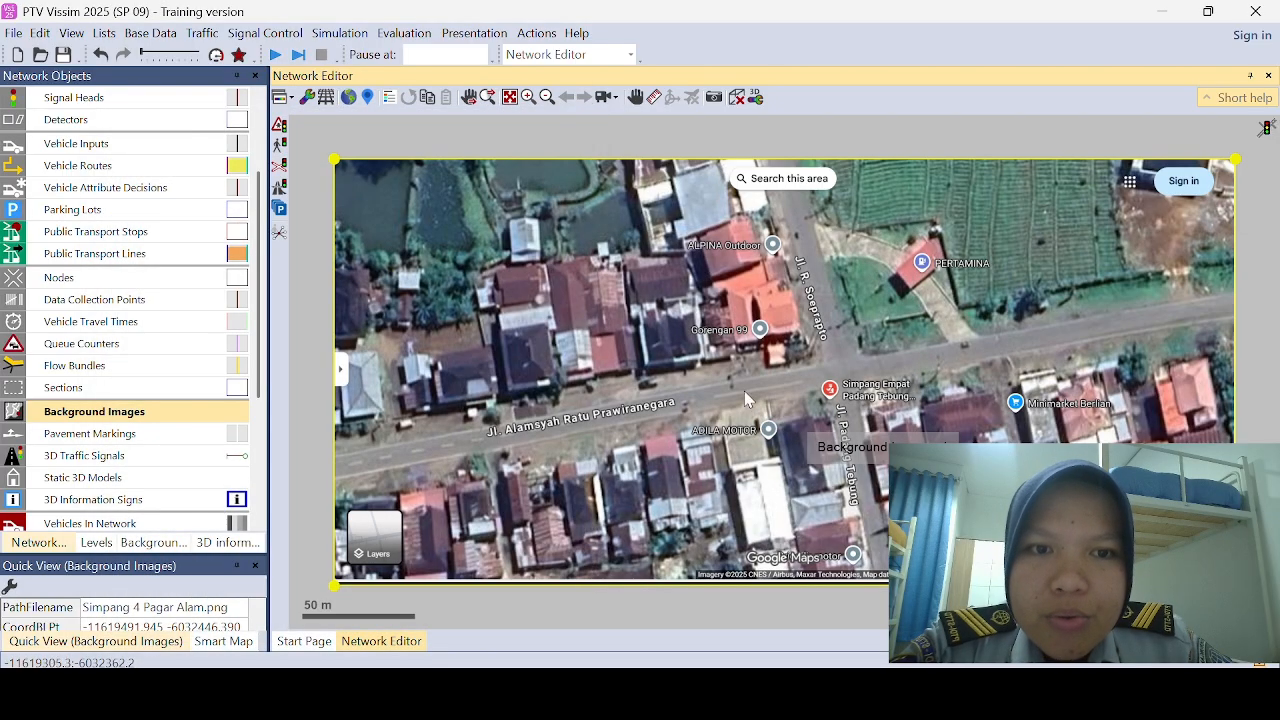
Step: Make Links the active network object type and lock the background images against selection
scroll(205, 323, up, 2)
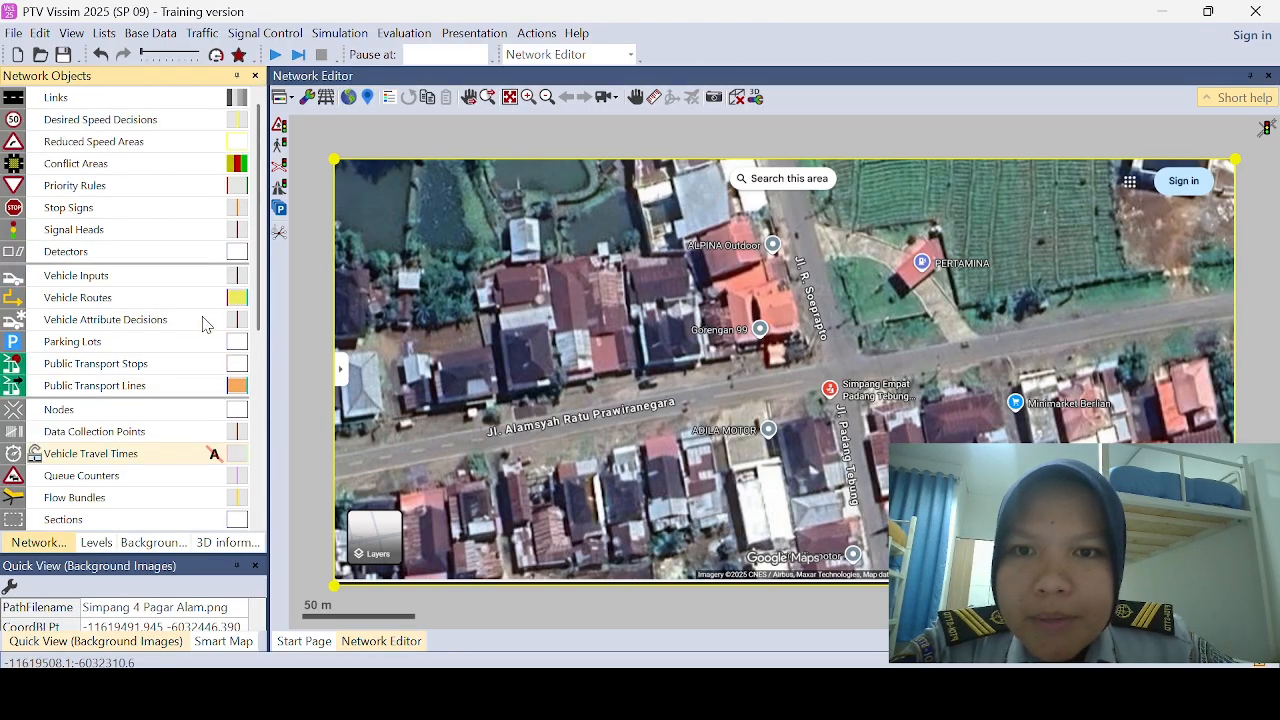
click(179, 106)
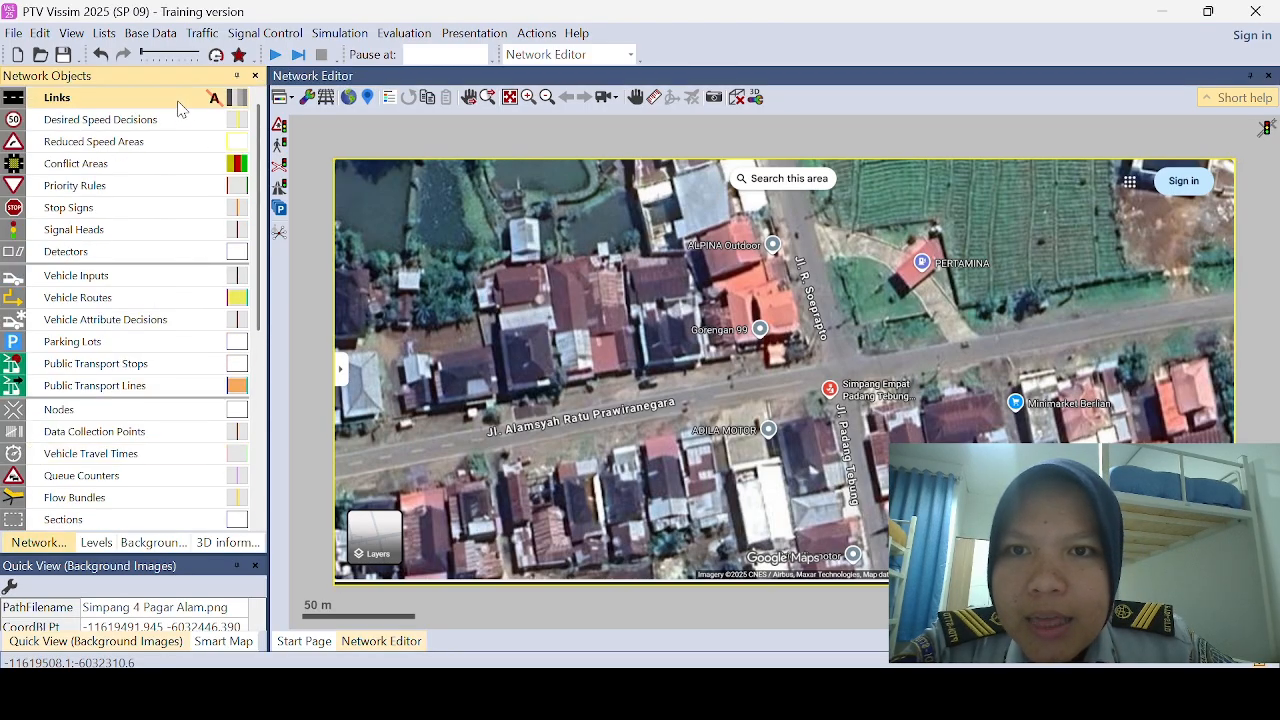
scroll(211, 451, down, 1)
click(211, 451)
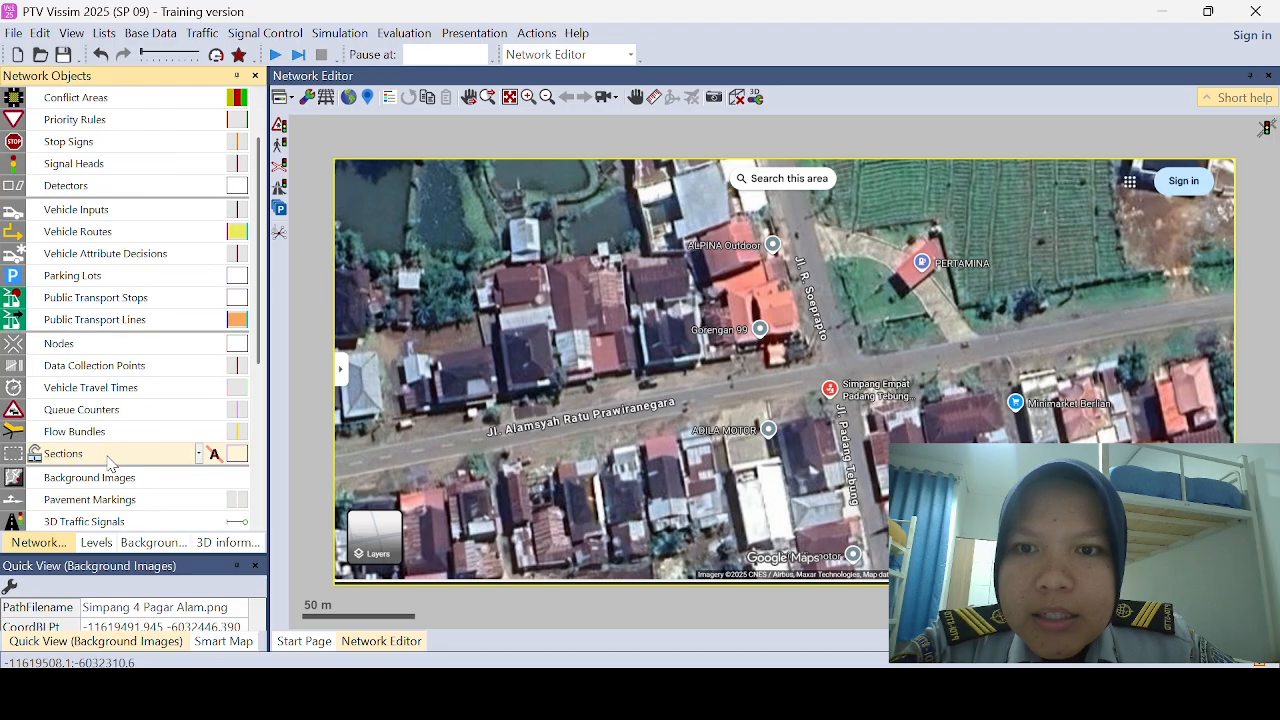
scroll(150, 452, down, 1)
click(48, 416)
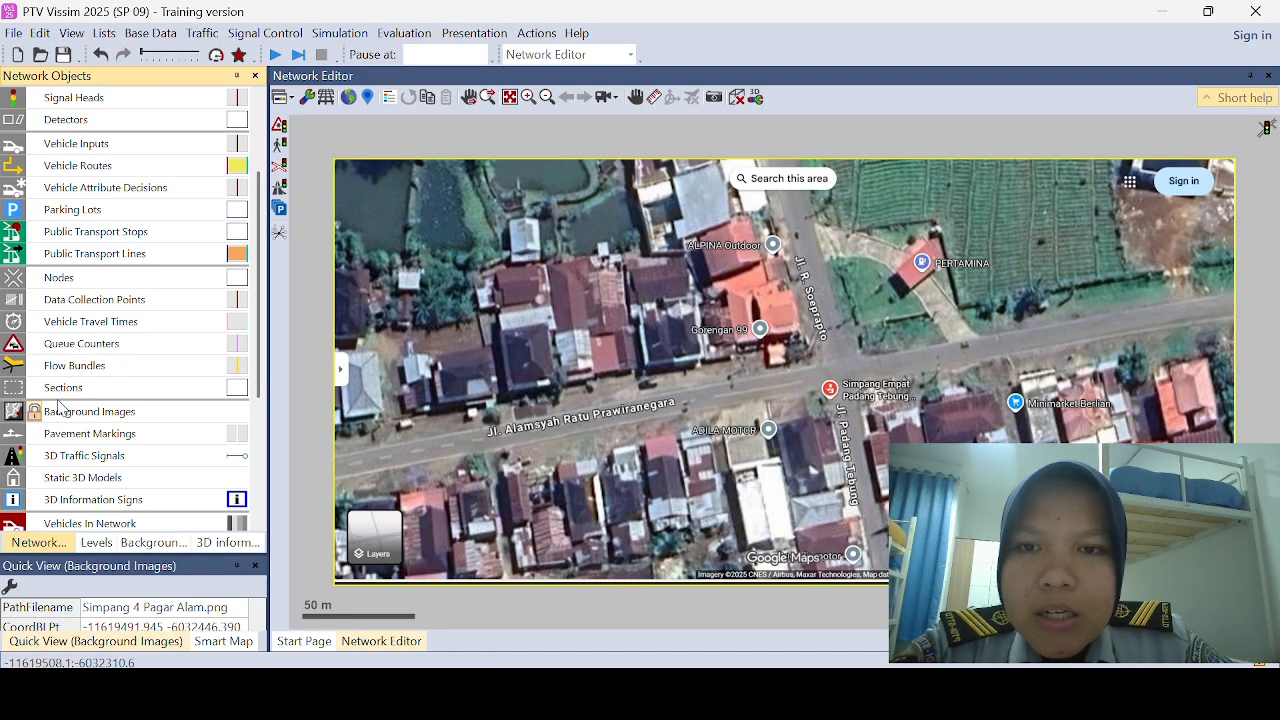
scroll(74, 396, up, 2)
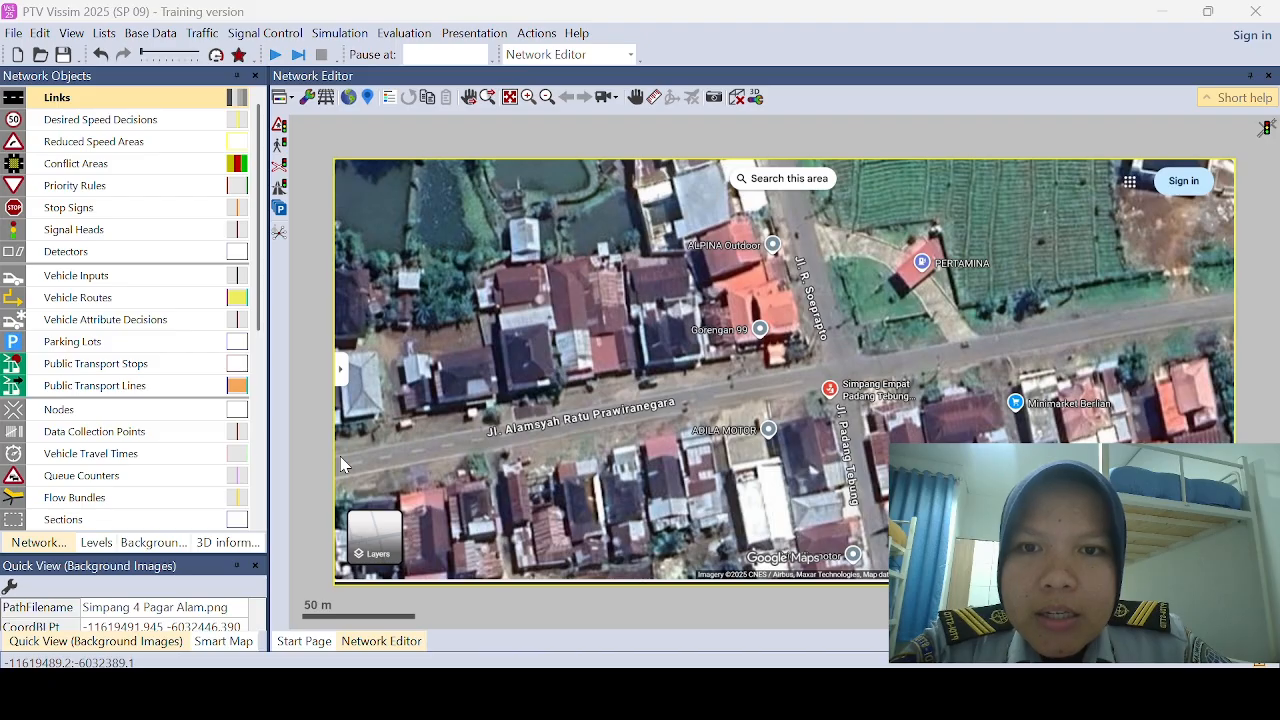
Step: Draw a one-lane link about 210 m long from the western image edge to the intersection and name it BARAT
mouse_move(340, 456)
mouse_down()
mouse_move(597, 434)
mouse_move(808, 376)
mouse_up()
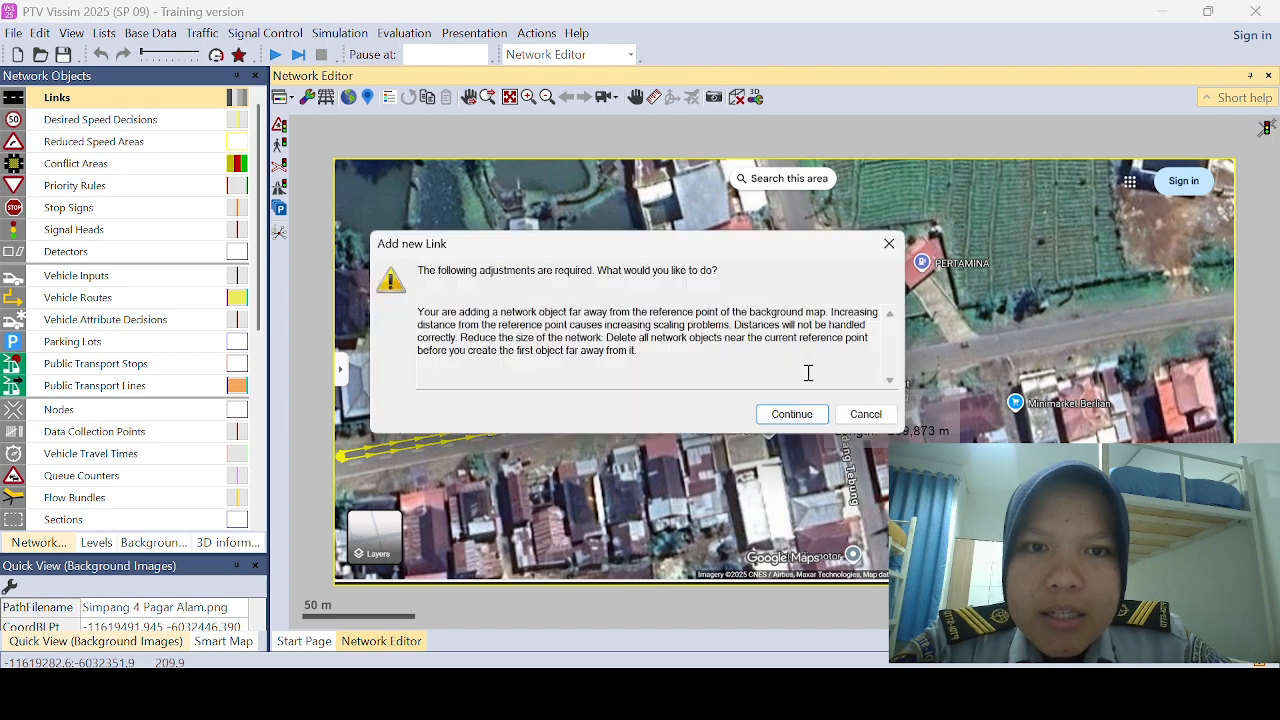
click(801, 418)
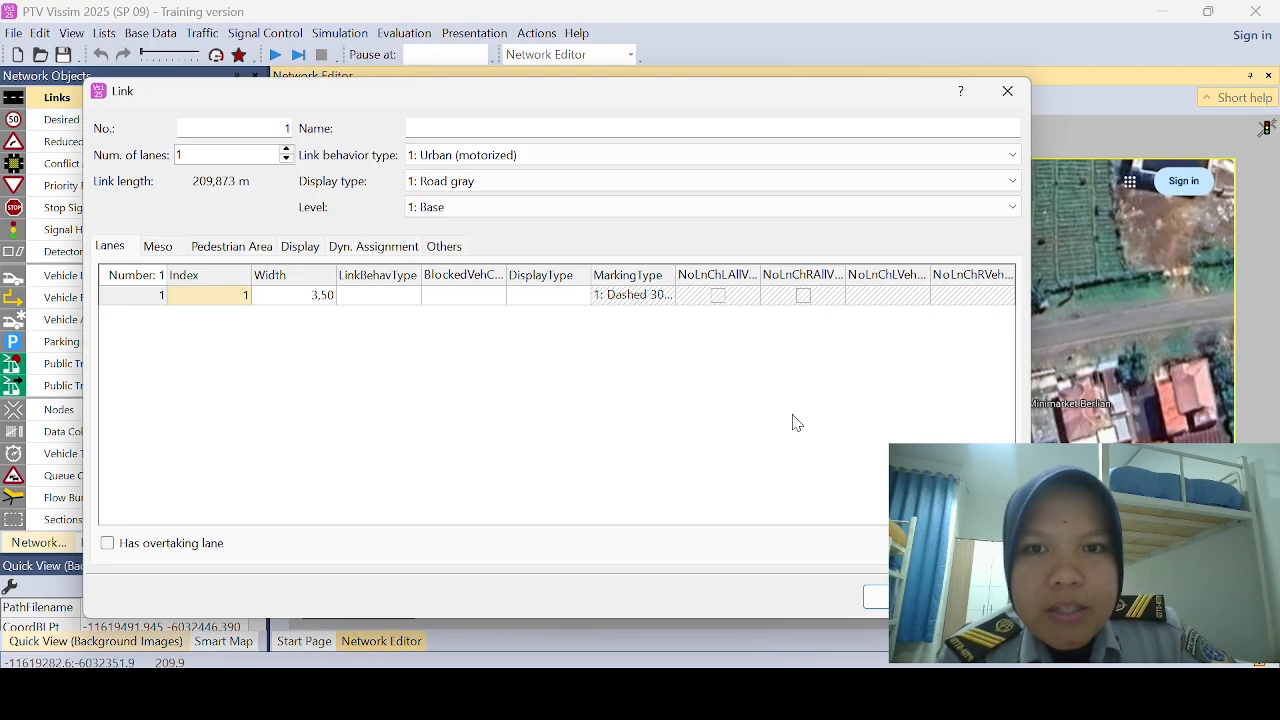
click(608, 128)
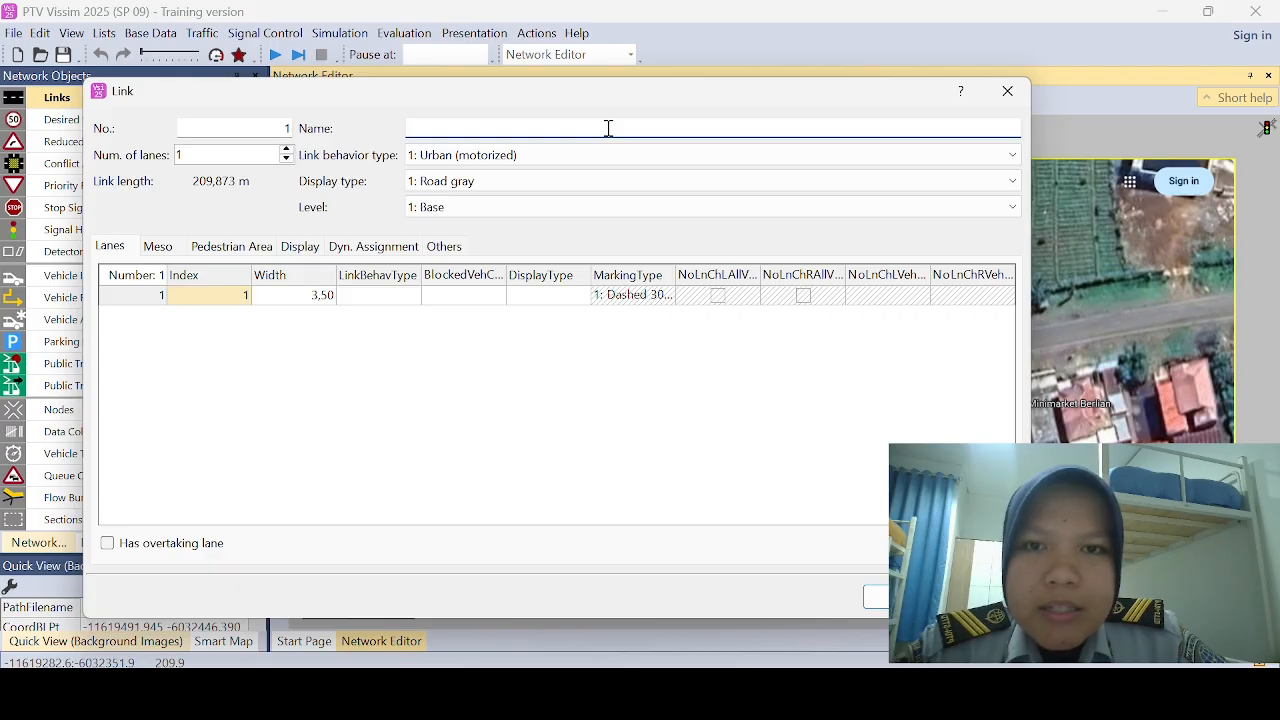
click(531, 32)
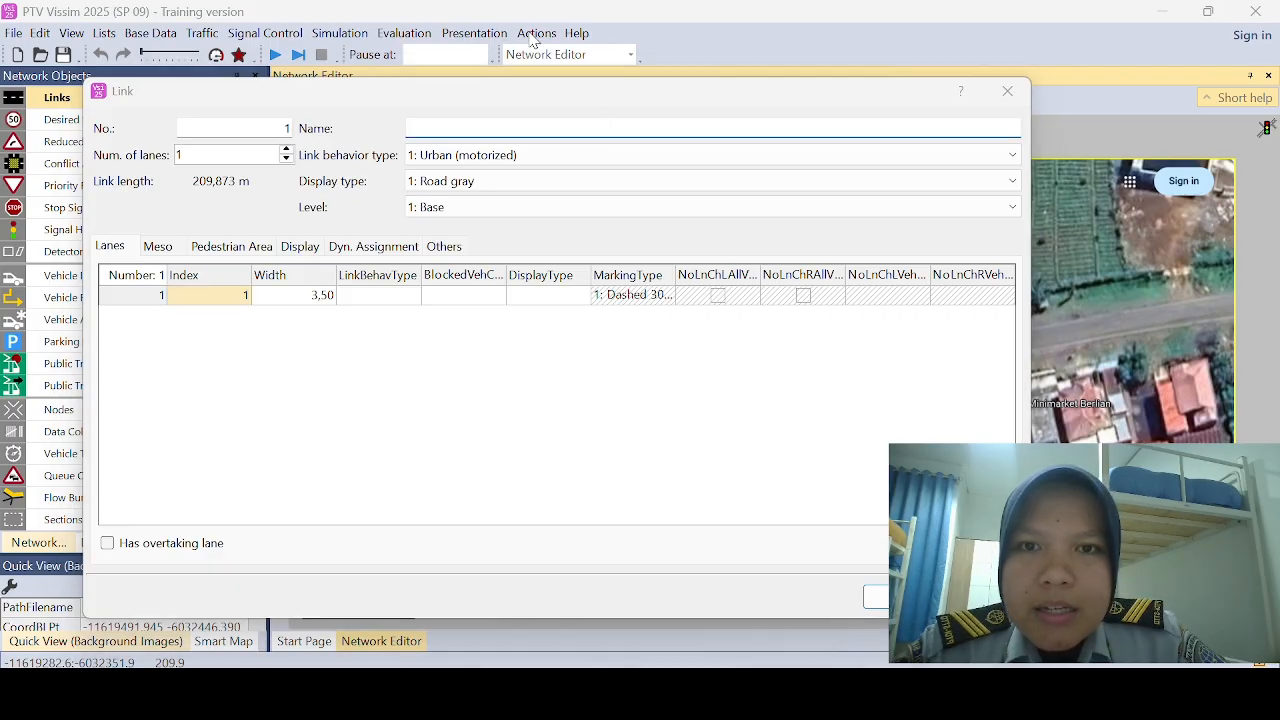
click(522, 128)
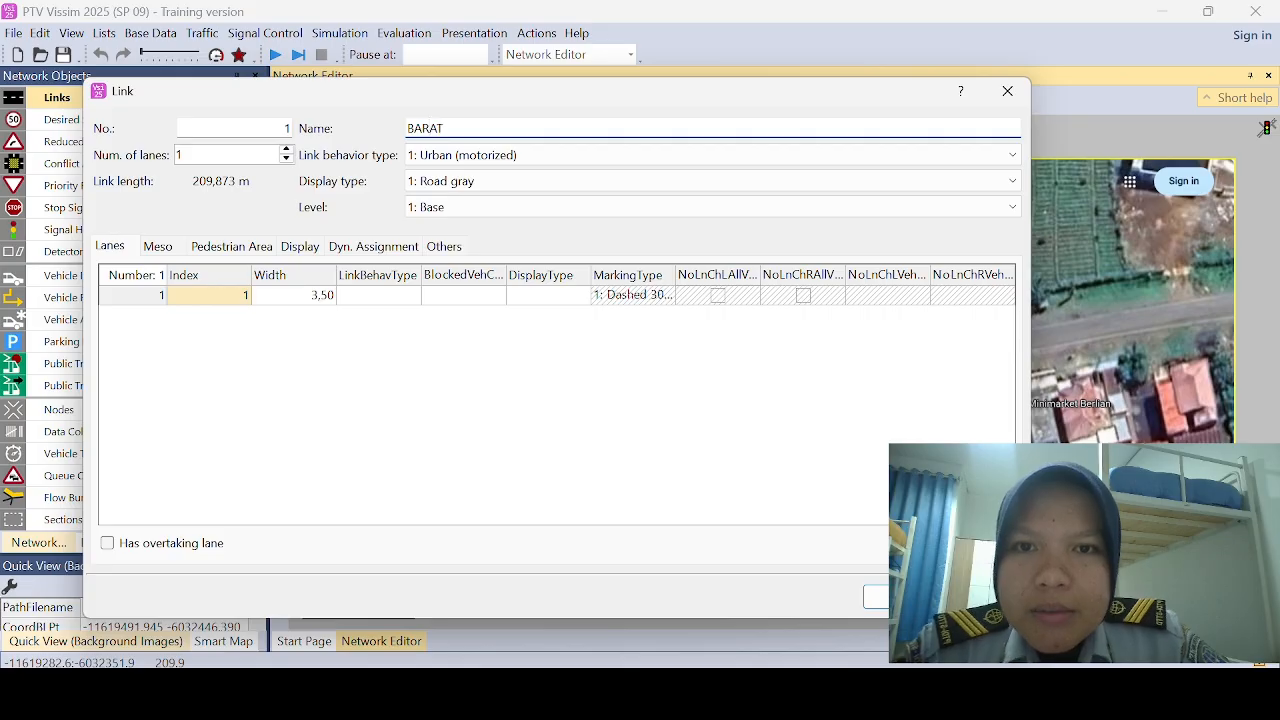
click(876, 596)
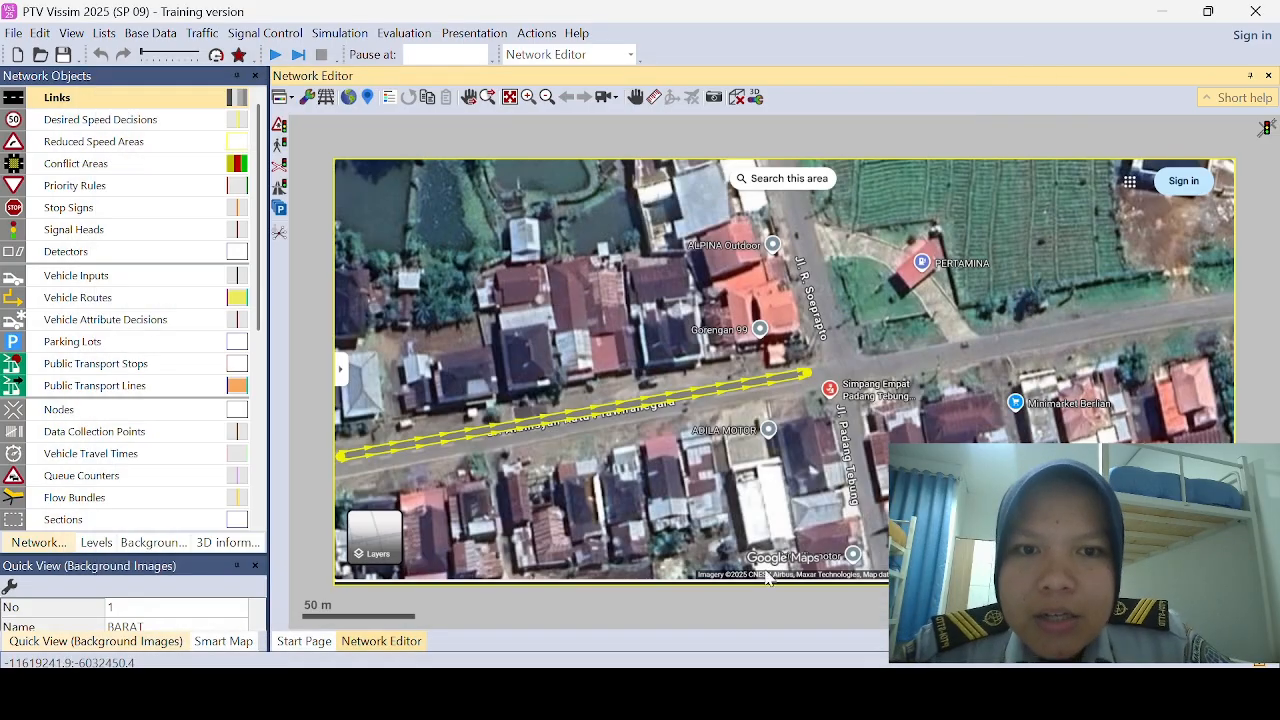
Step: Generate a one-lane opposite direction for the BARAT link and adjust the link position on the western road
right_click(608, 412)
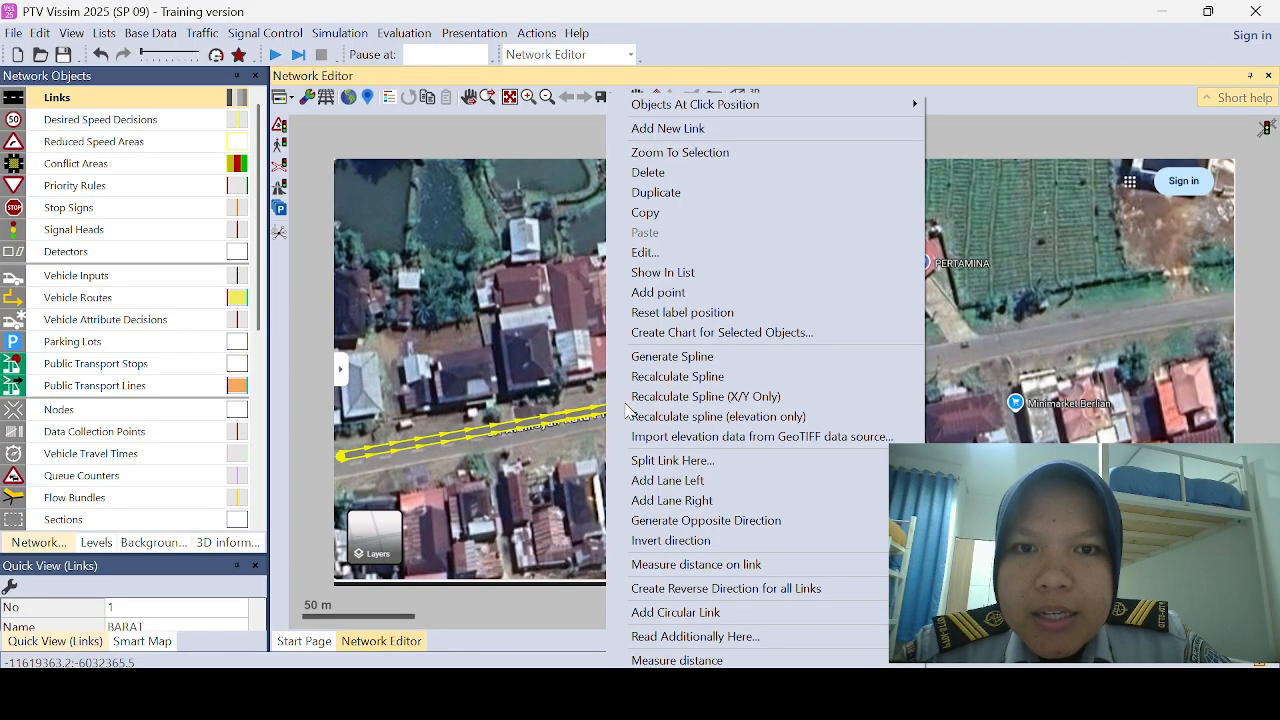
click(697, 522)
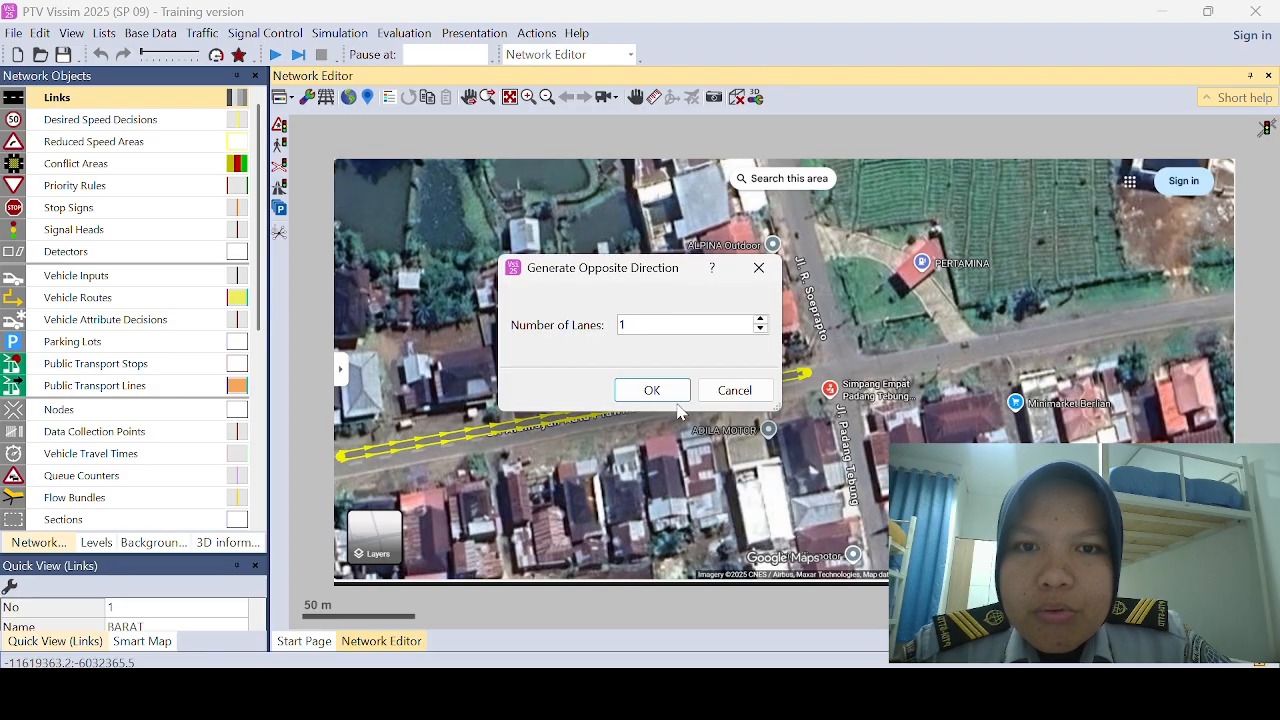
click(651, 390)
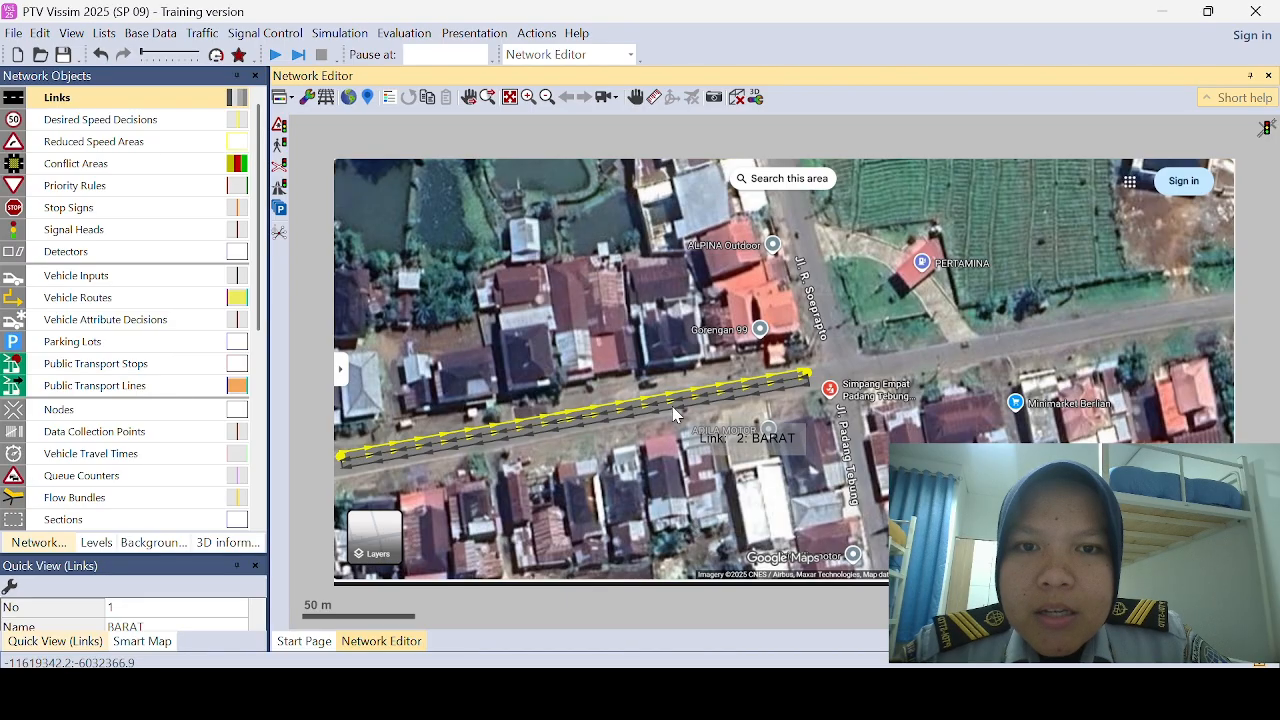
drag(675, 415, 681, 401)
click(680, 404)
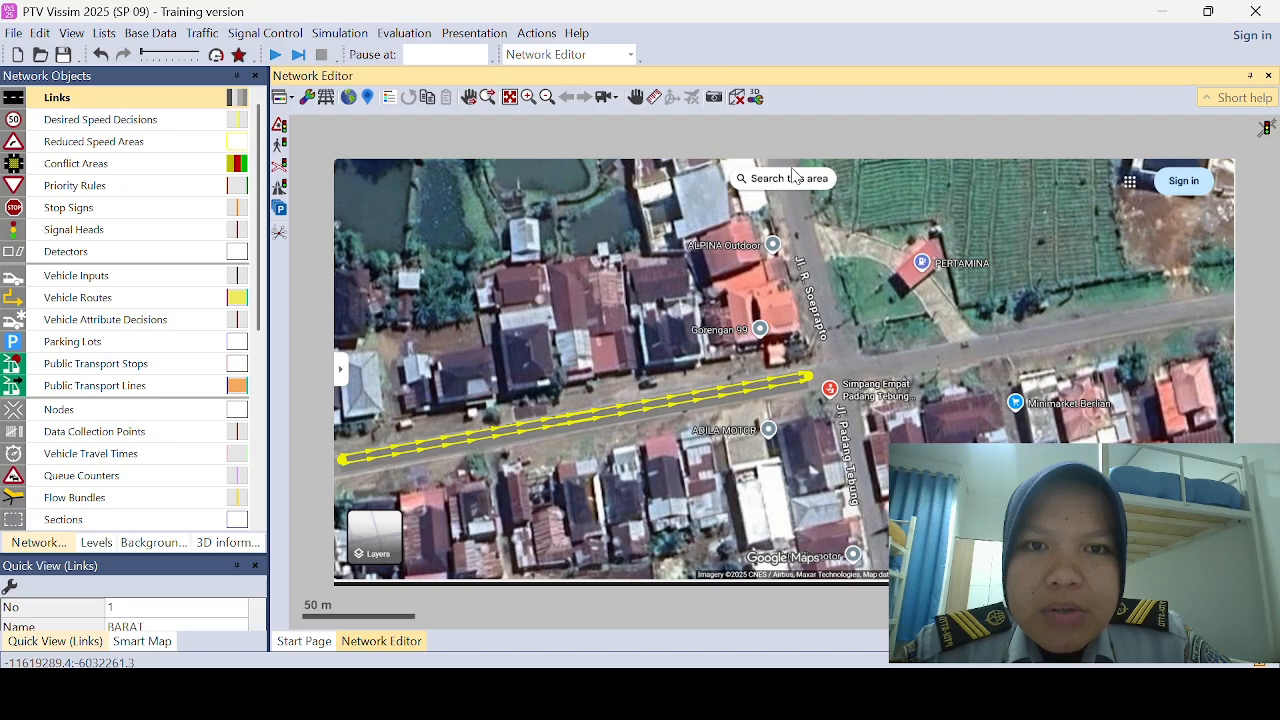
Step: Draw a one-lane link about 81 m long from the northern image edge down to the intersection and name it UTARA
drag(793, 176, 846, 351)
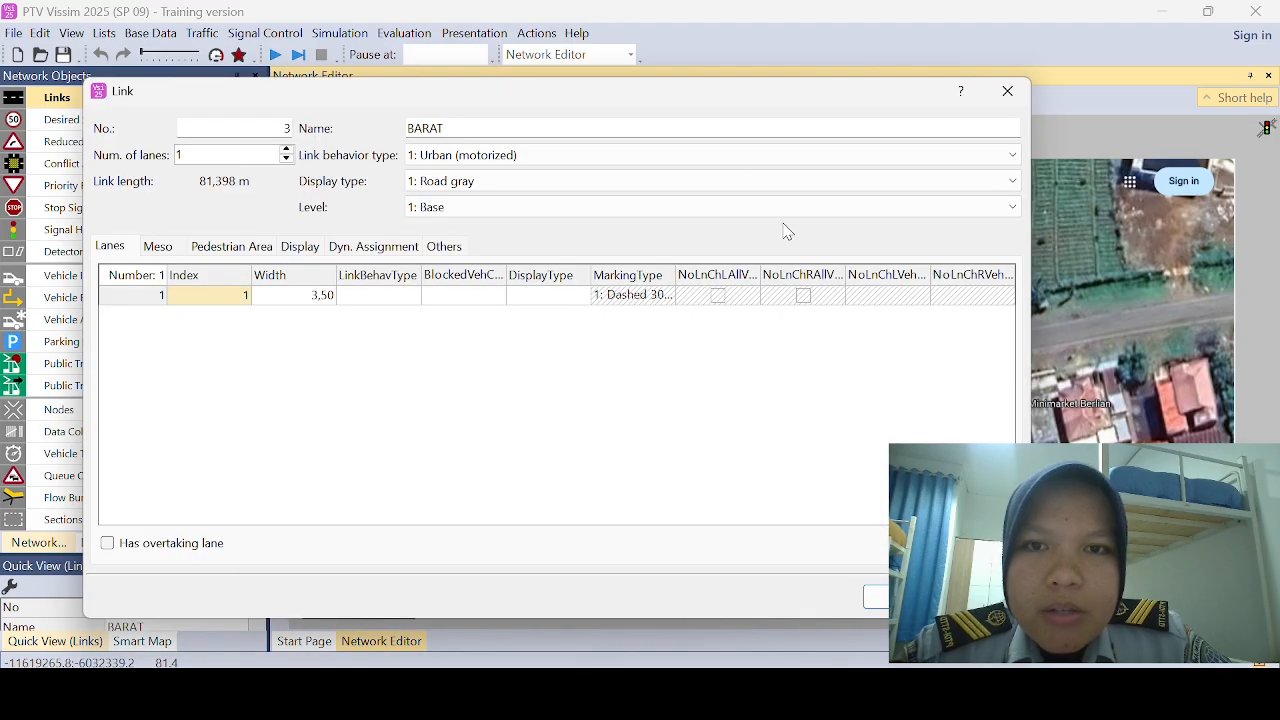
click(687, 134)
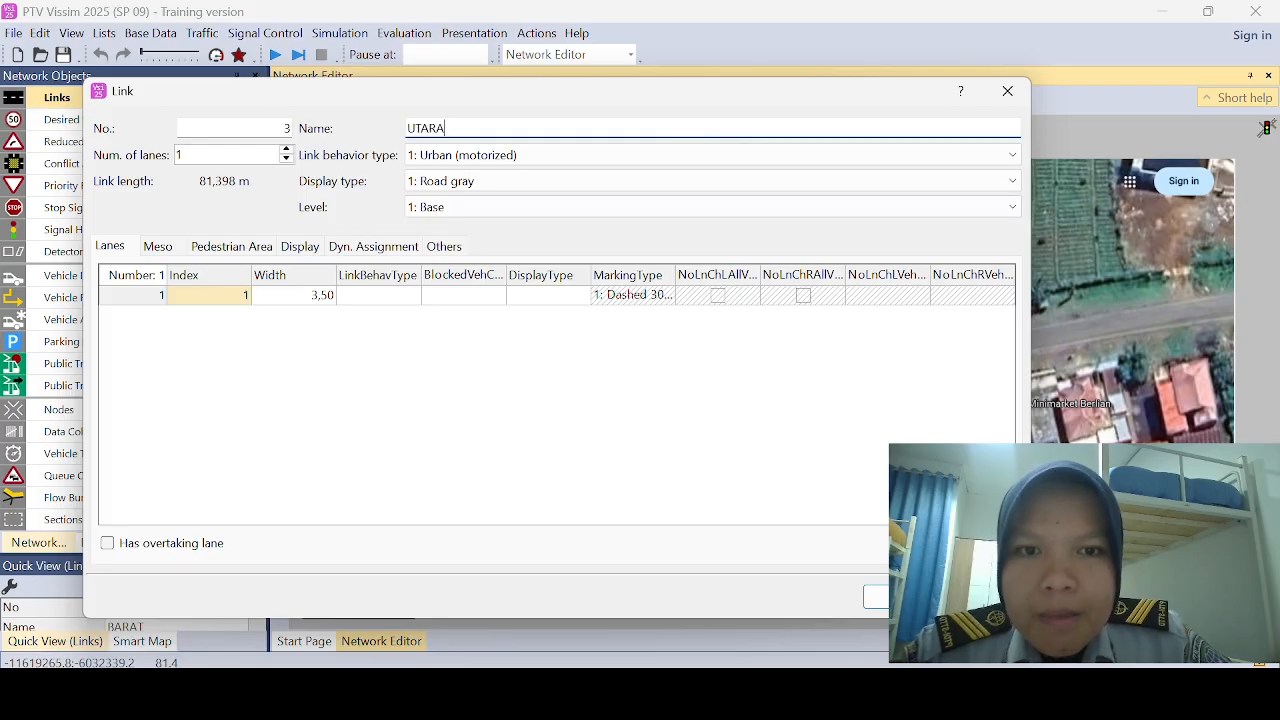
click(877, 598)
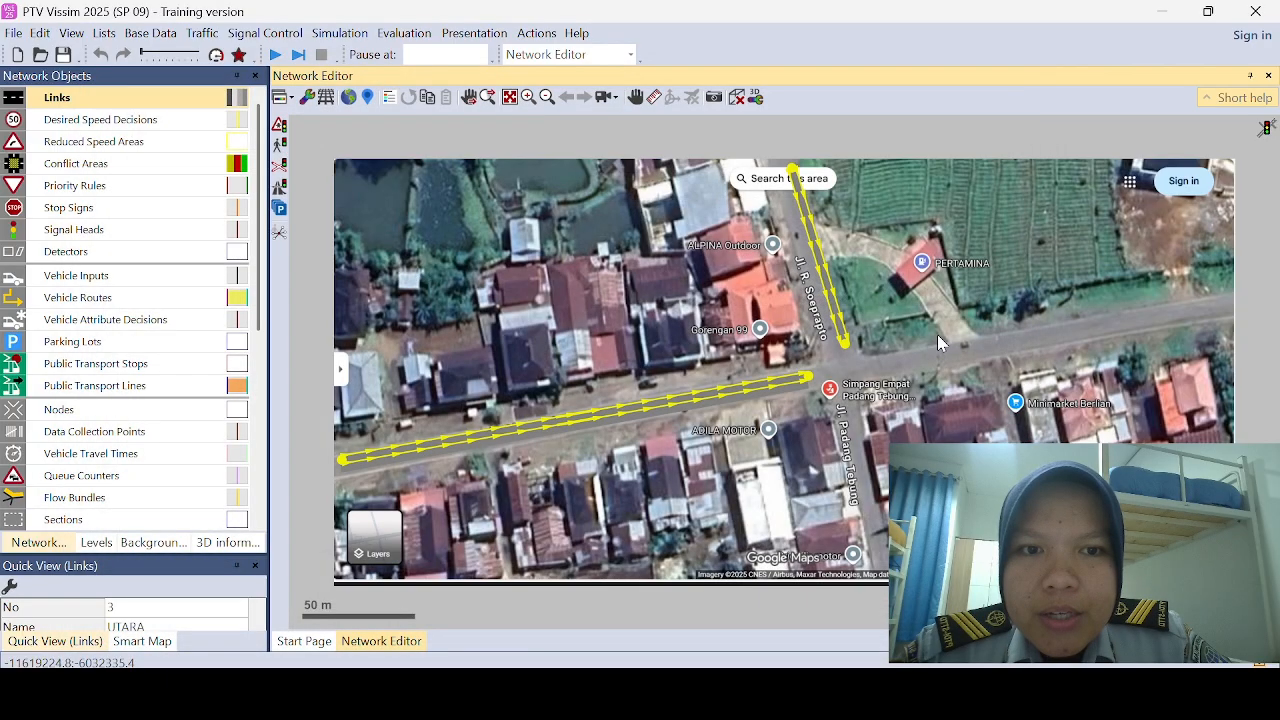
Step: Generate a one-lane opposite direction for the UTARA link and shift the links to fit the northern road
right_click(838, 310)
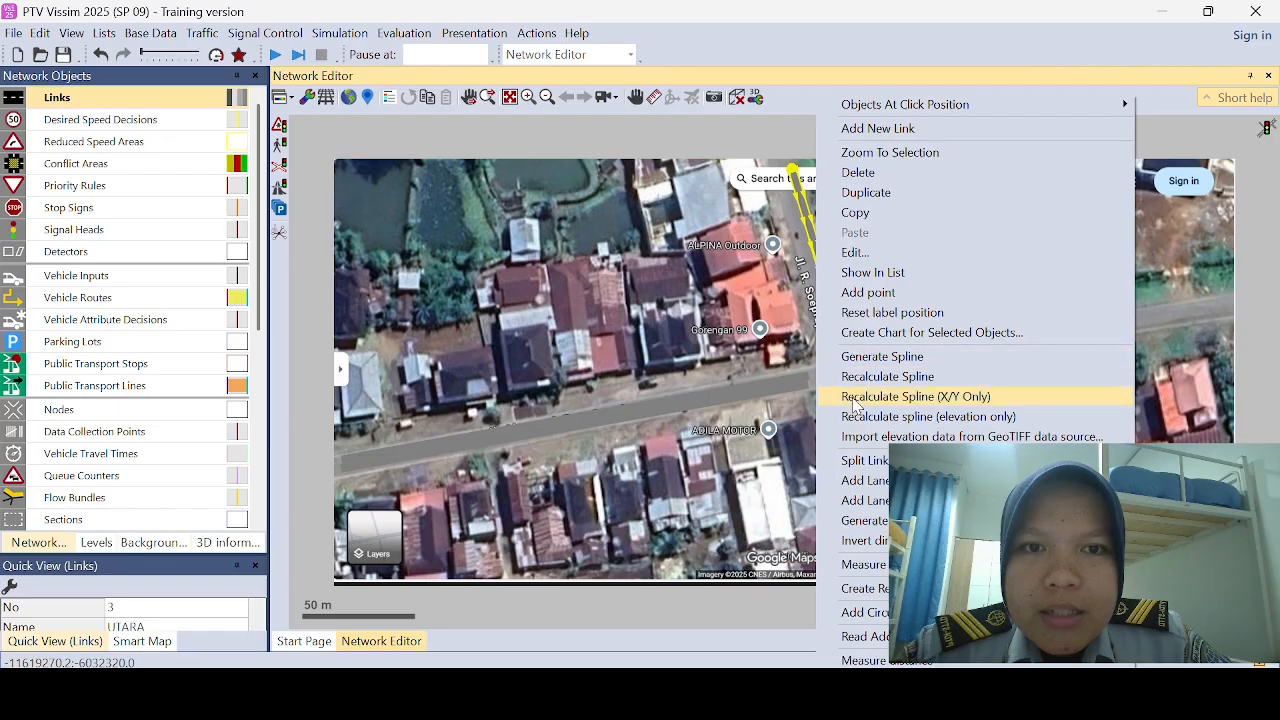
click(884, 521)
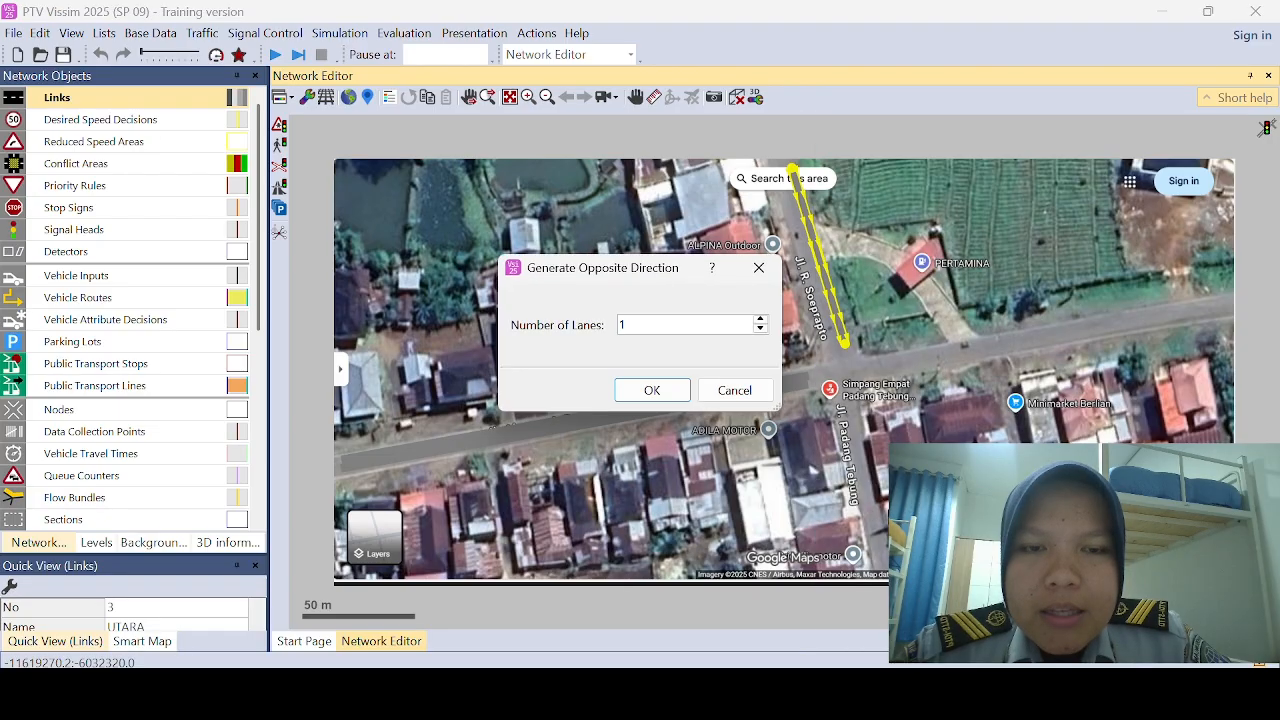
click(651, 390)
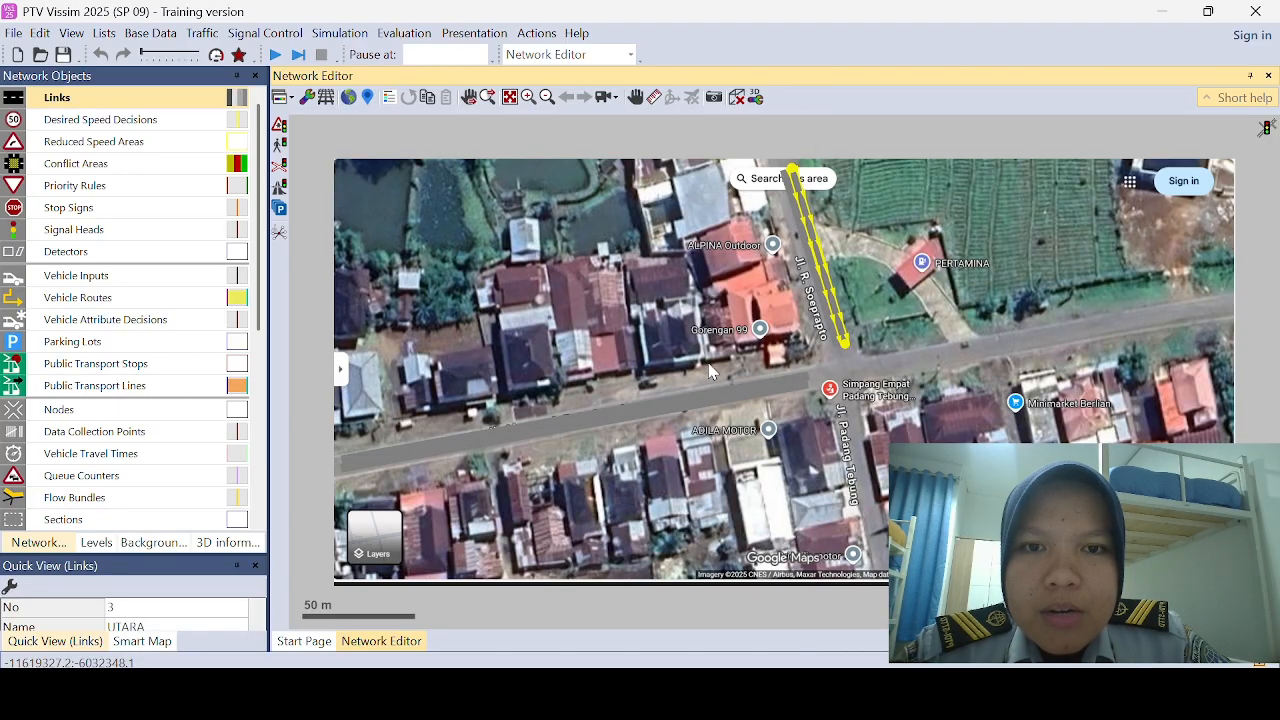
click(818, 297)
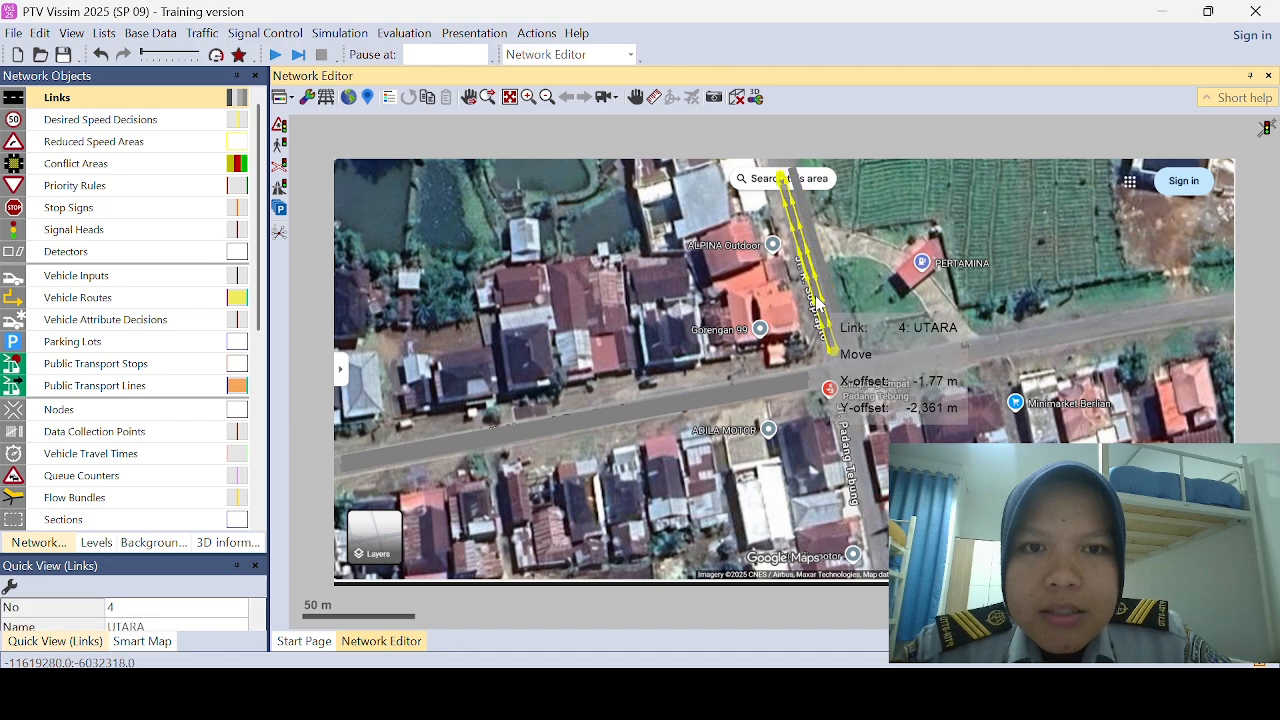
click(832, 297)
drag(832, 297, 830, 306)
click(855, 345)
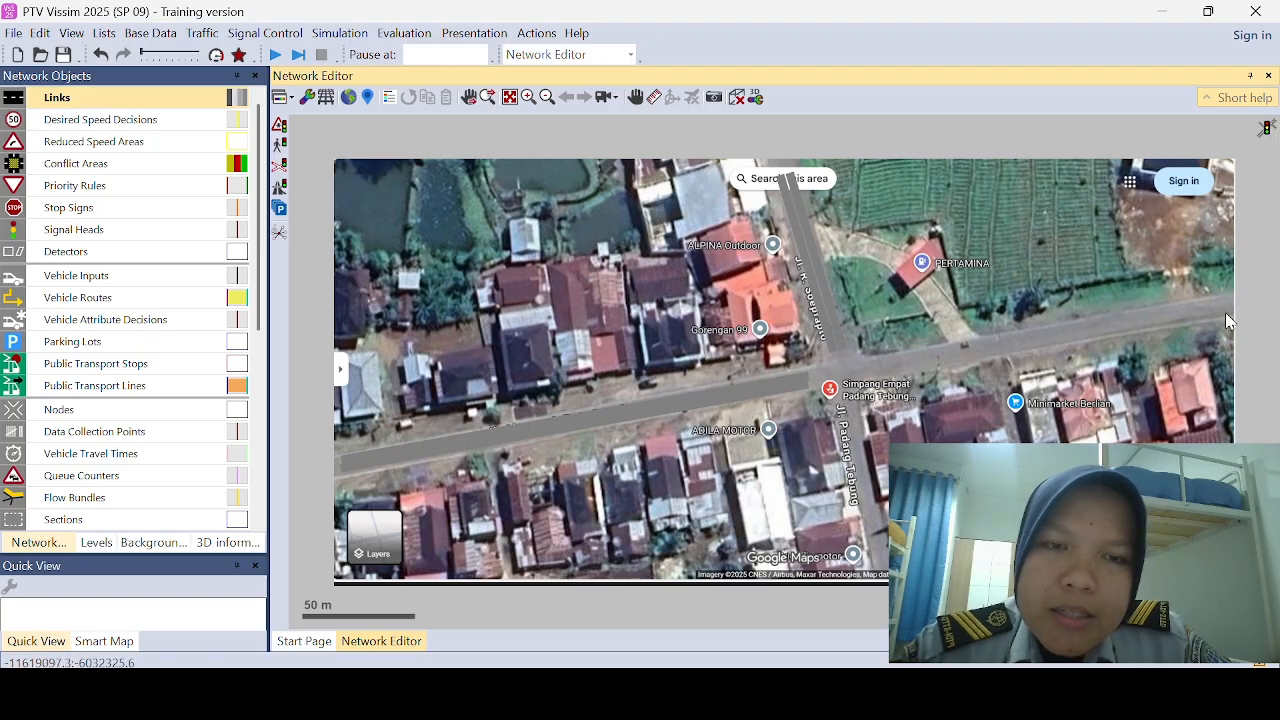
Step: Draw a one-lane link about 165 m long from the eastern image edge to the intersection and name it TIMUR
drag(1226, 314, 870, 381)
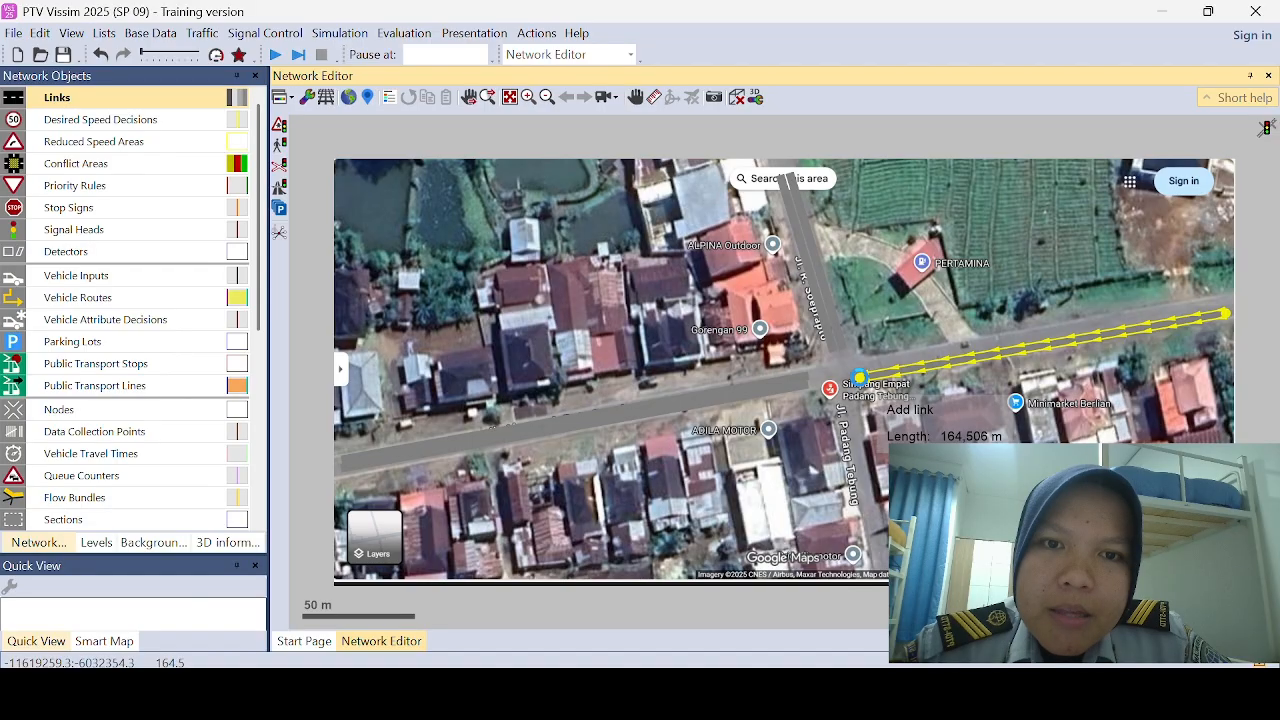
double_click(859, 378)
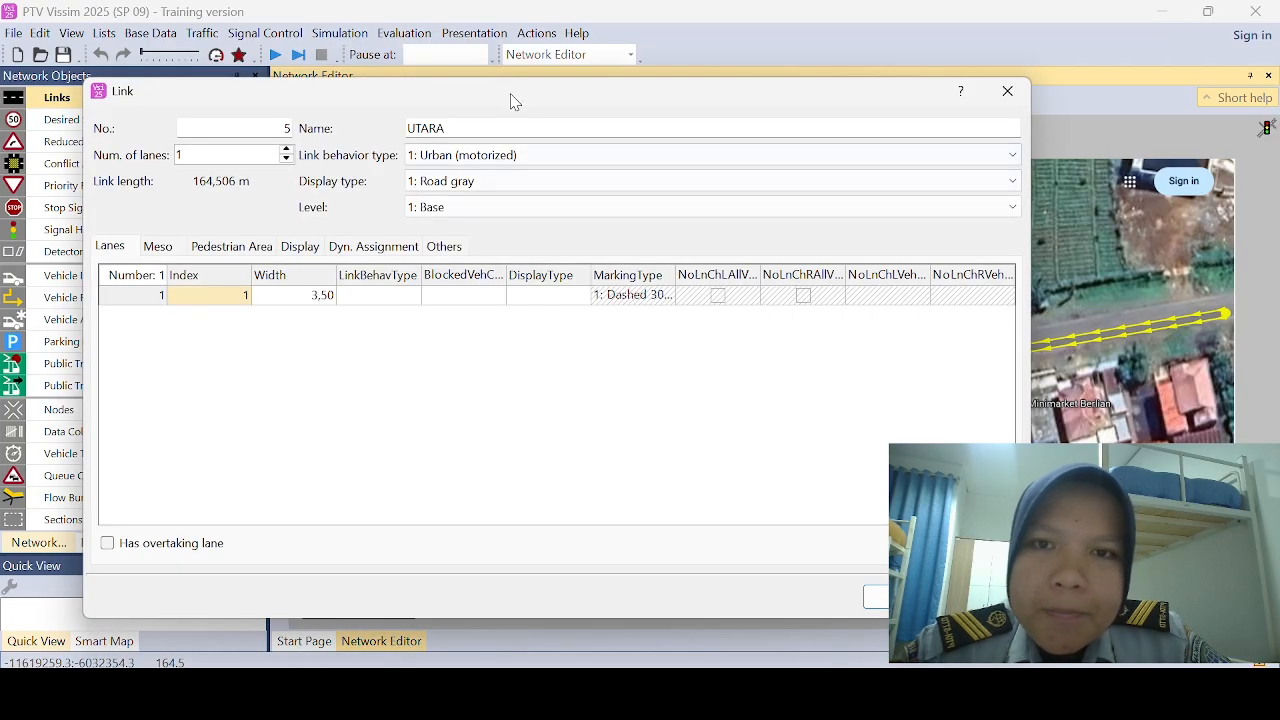
key(BackSpace)
key(BackSpace)
key(BackSpace)
key(BackSpace)
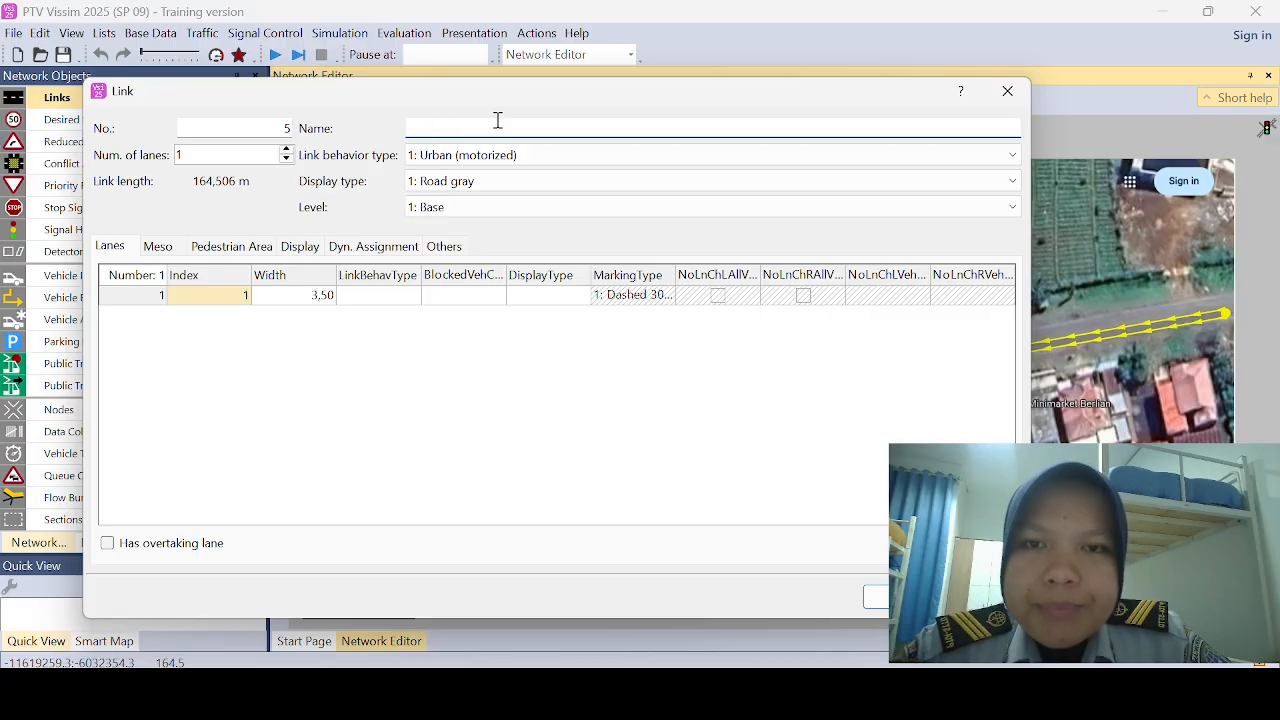
text(TIMUR)
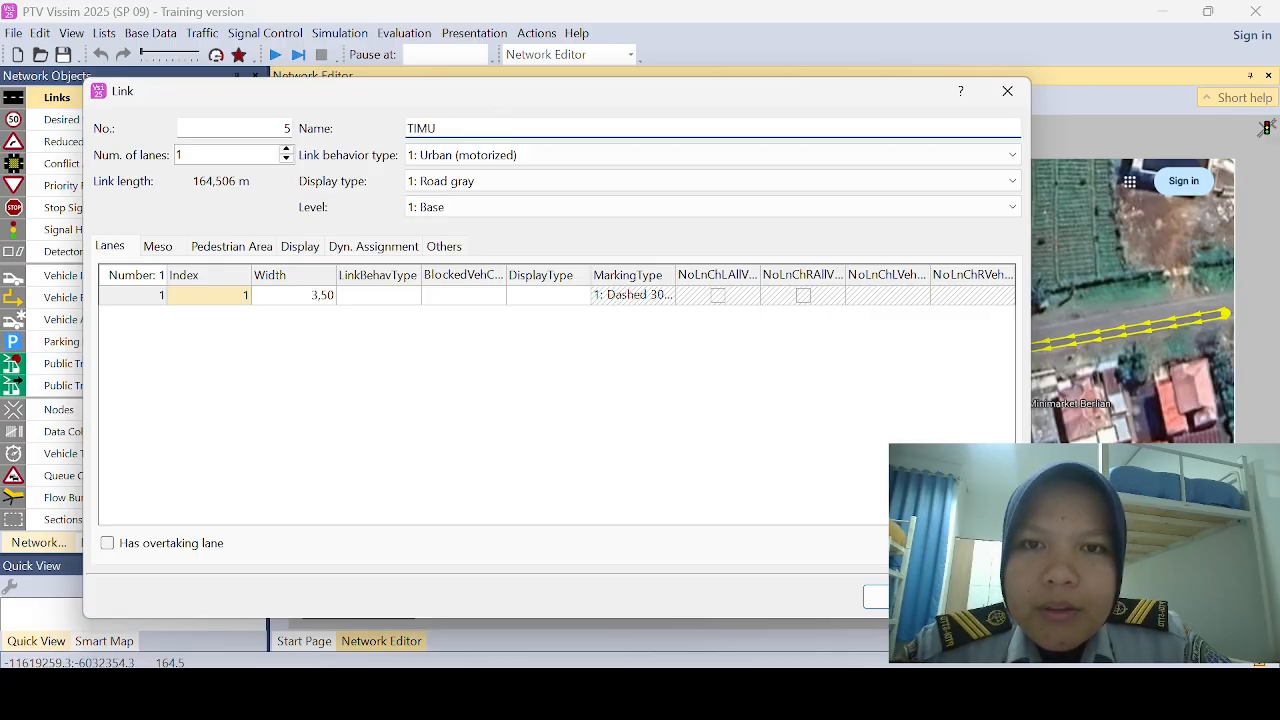
click(876, 597)
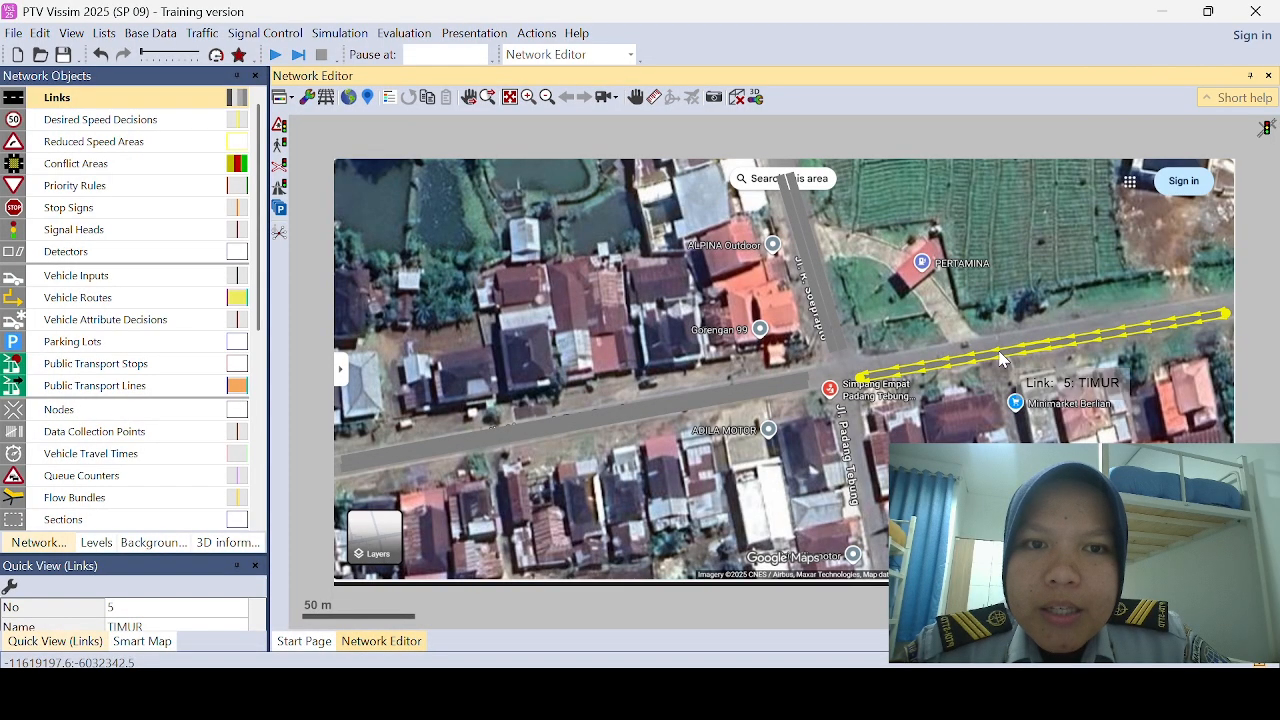
Step: Generate a one-lane opposite direction for the TIMUR link and move it alongside the original on the eastern road
right_click(1002, 360)
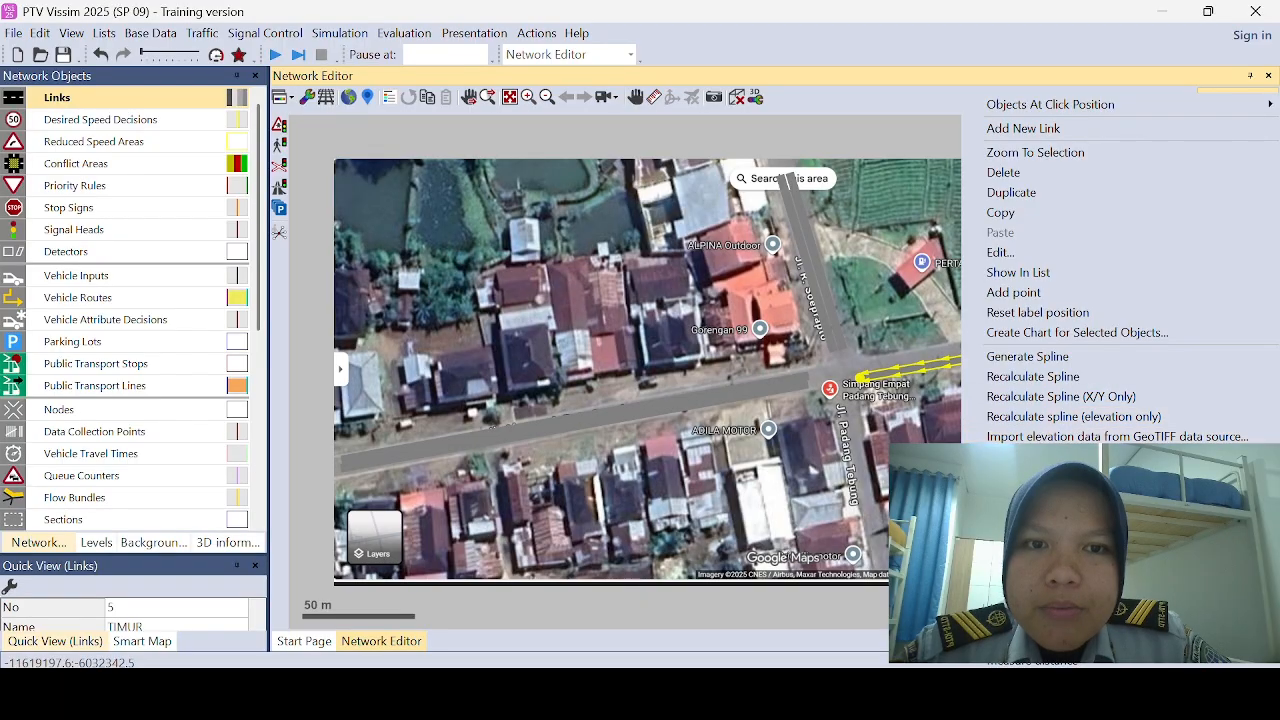
click(1058, 478)
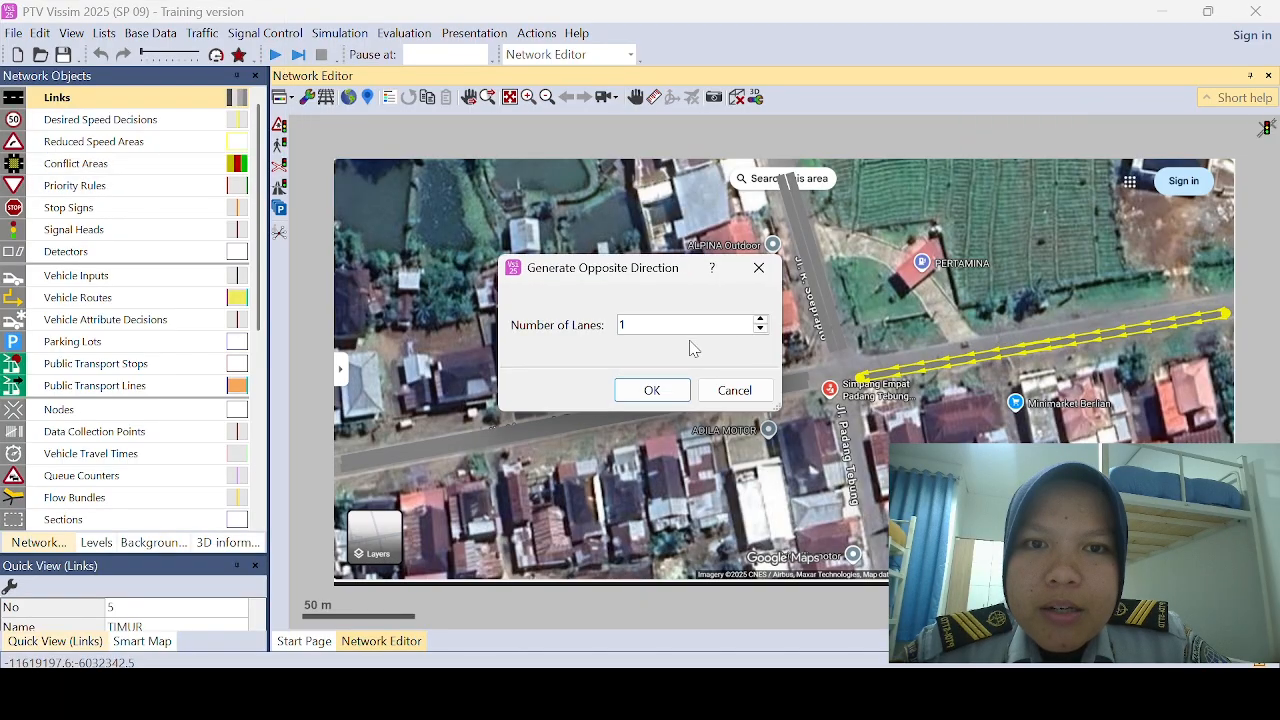
click(651, 389)
click(980, 352)
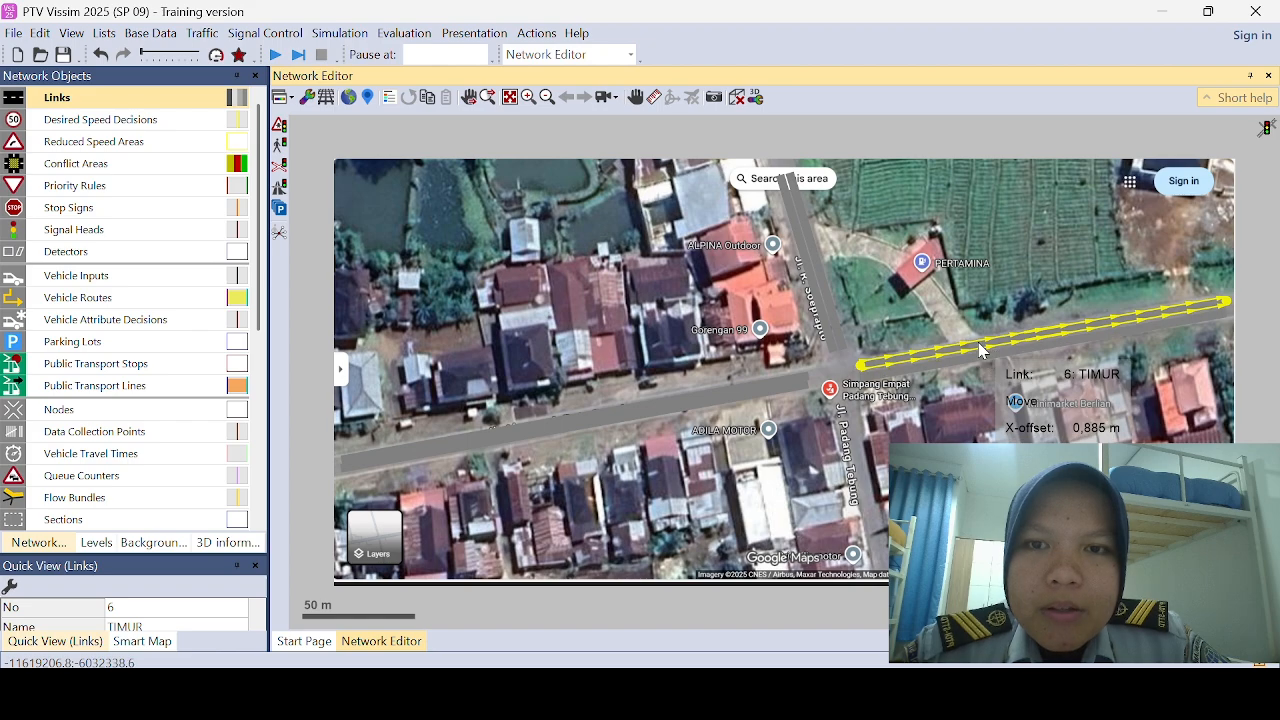
scroll(993, 365, up, 3)
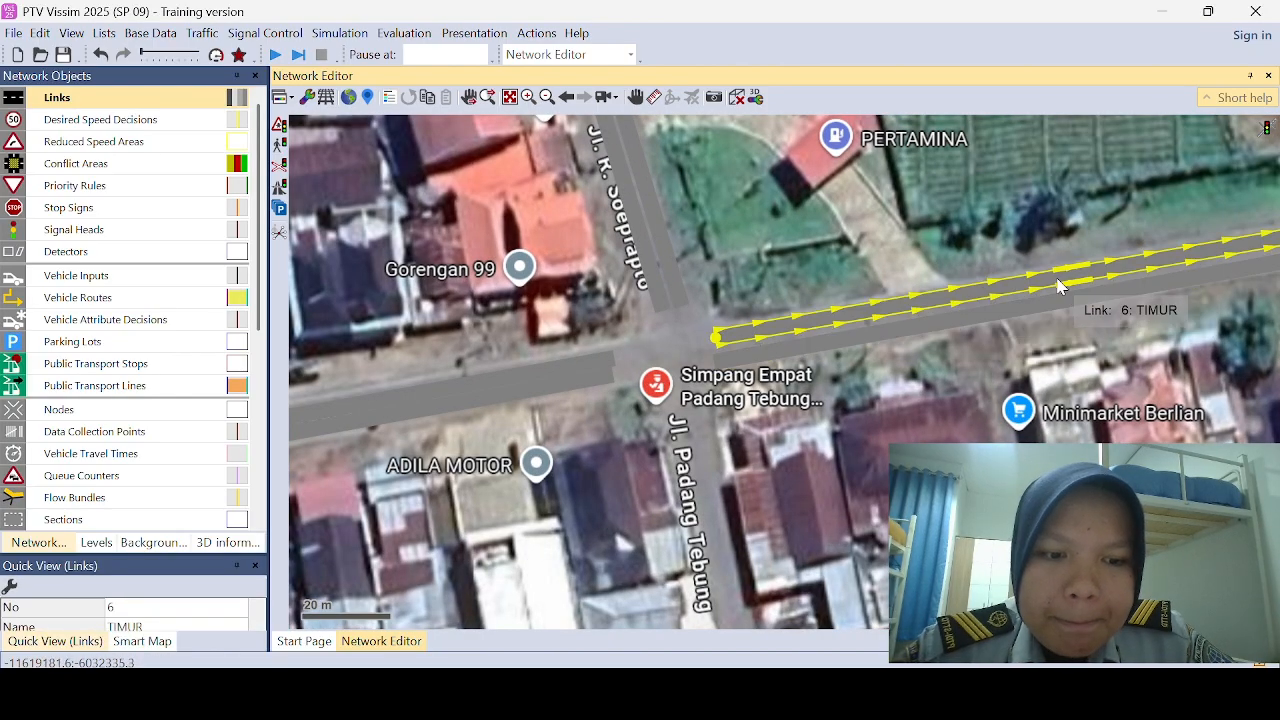
drag(1059, 286, 1050, 300)
Step: Realign the two UTARA links so they lie side by side on the northern road
click(668, 227)
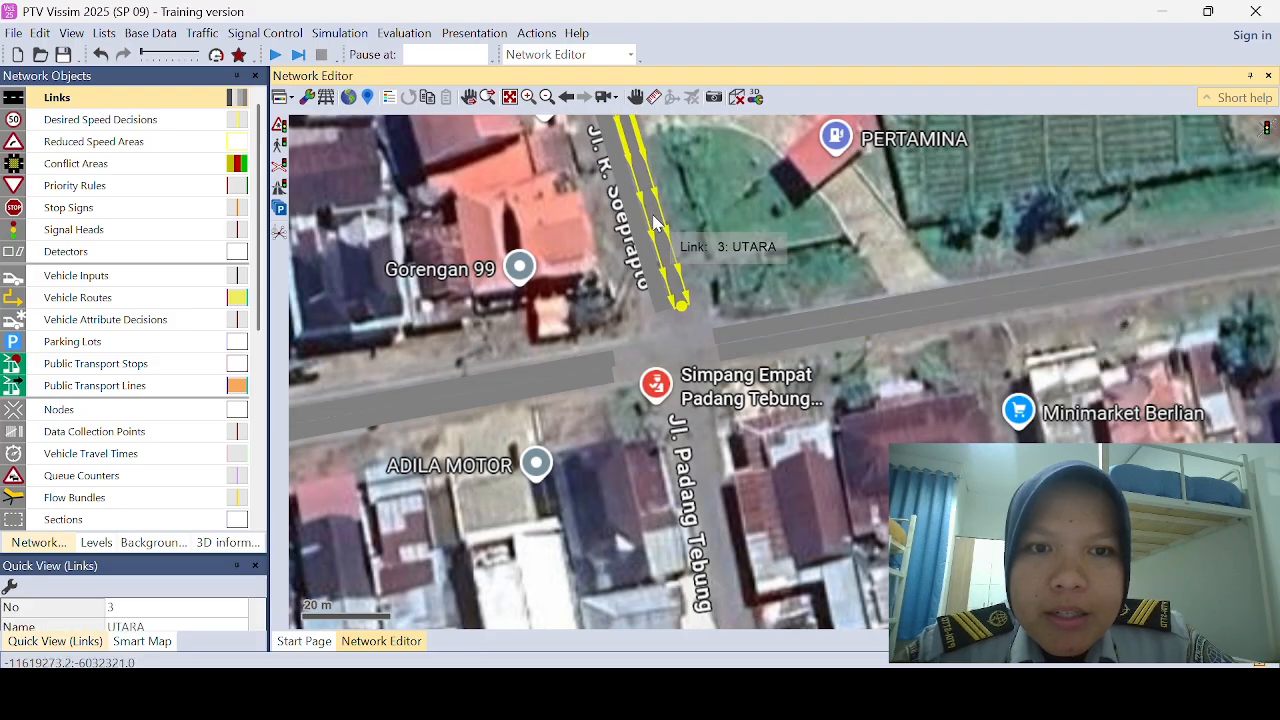
drag(659, 224, 658, 232)
click(742, 255)
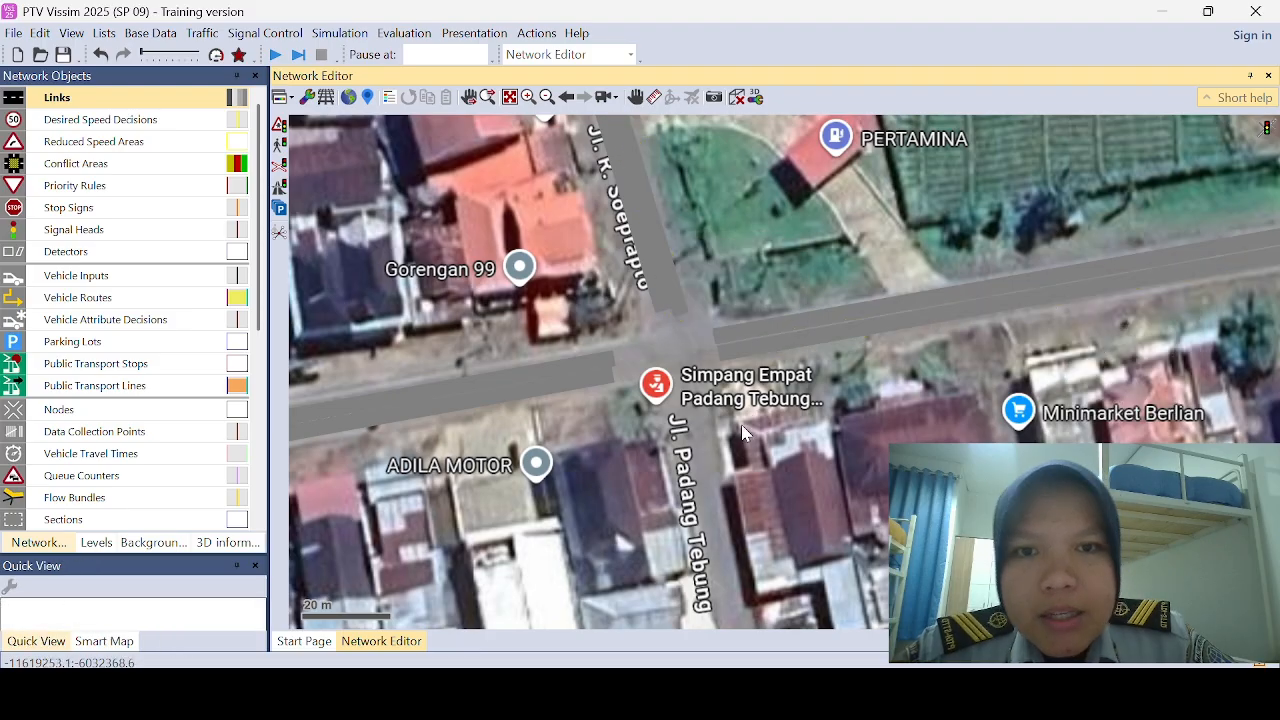
click(652, 287)
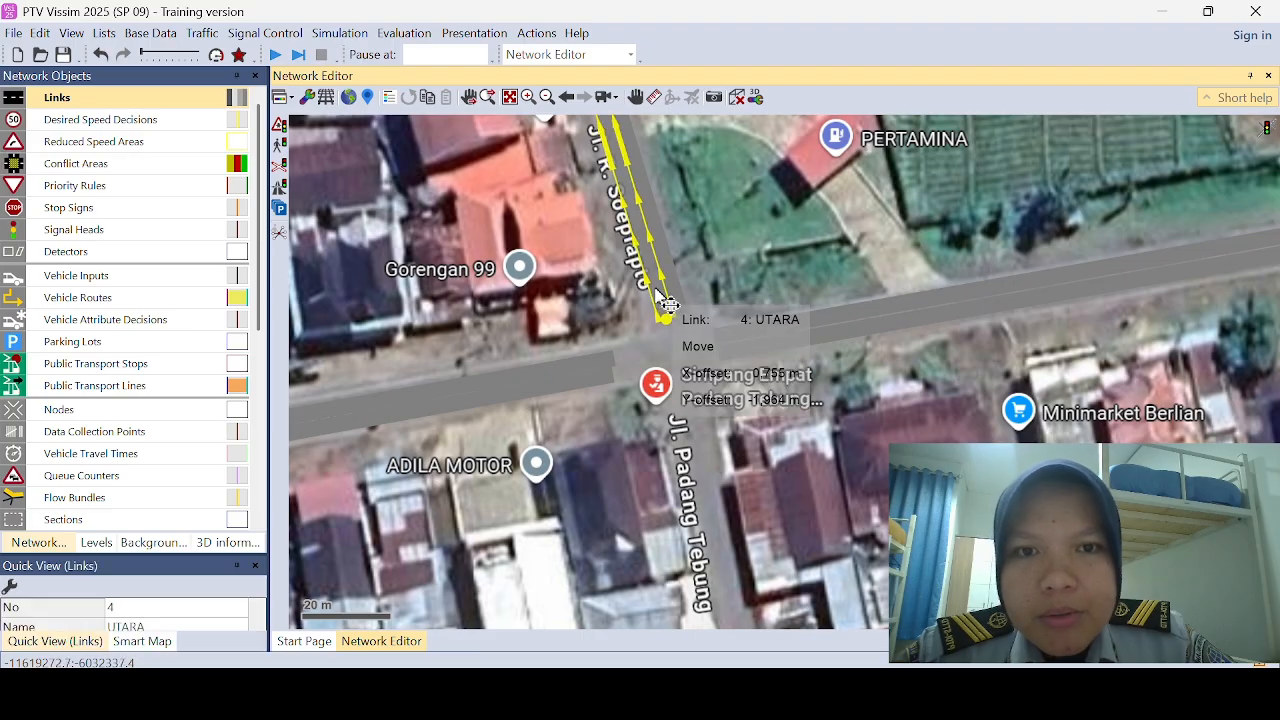
key(Delete)
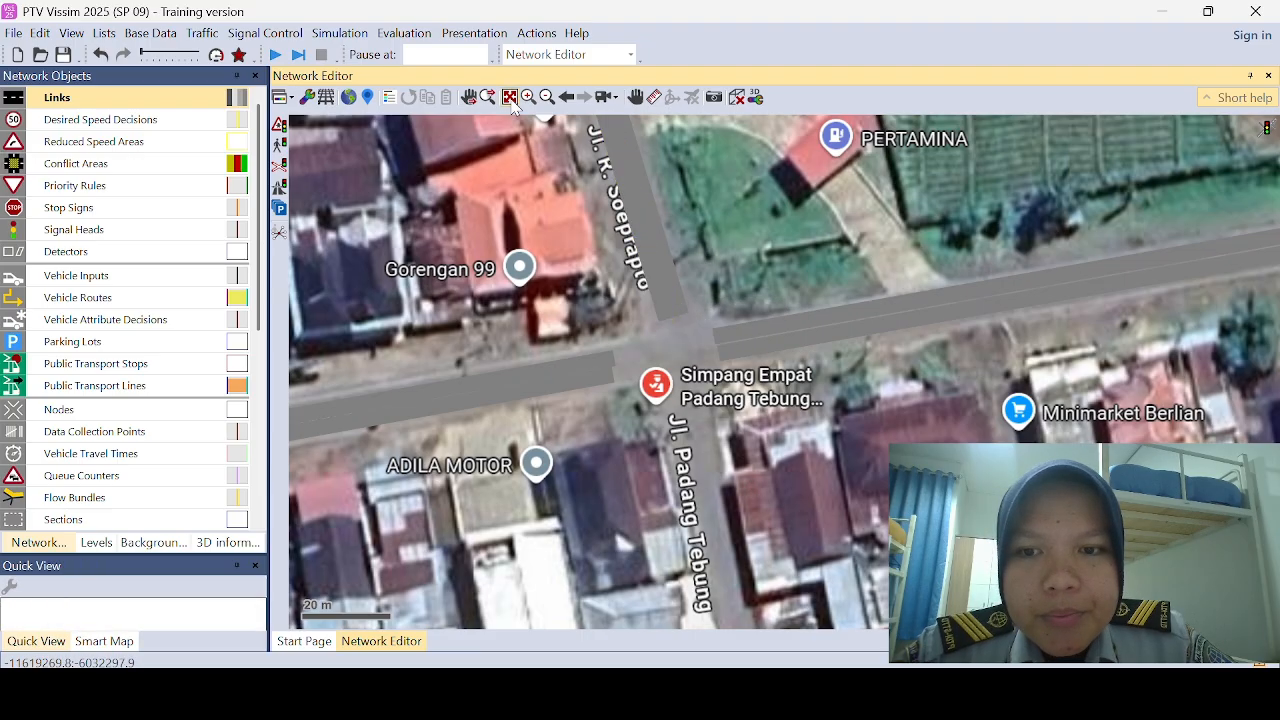
Step: Nudge both BARAT links into line with the western road at the intersection
click(510, 99)
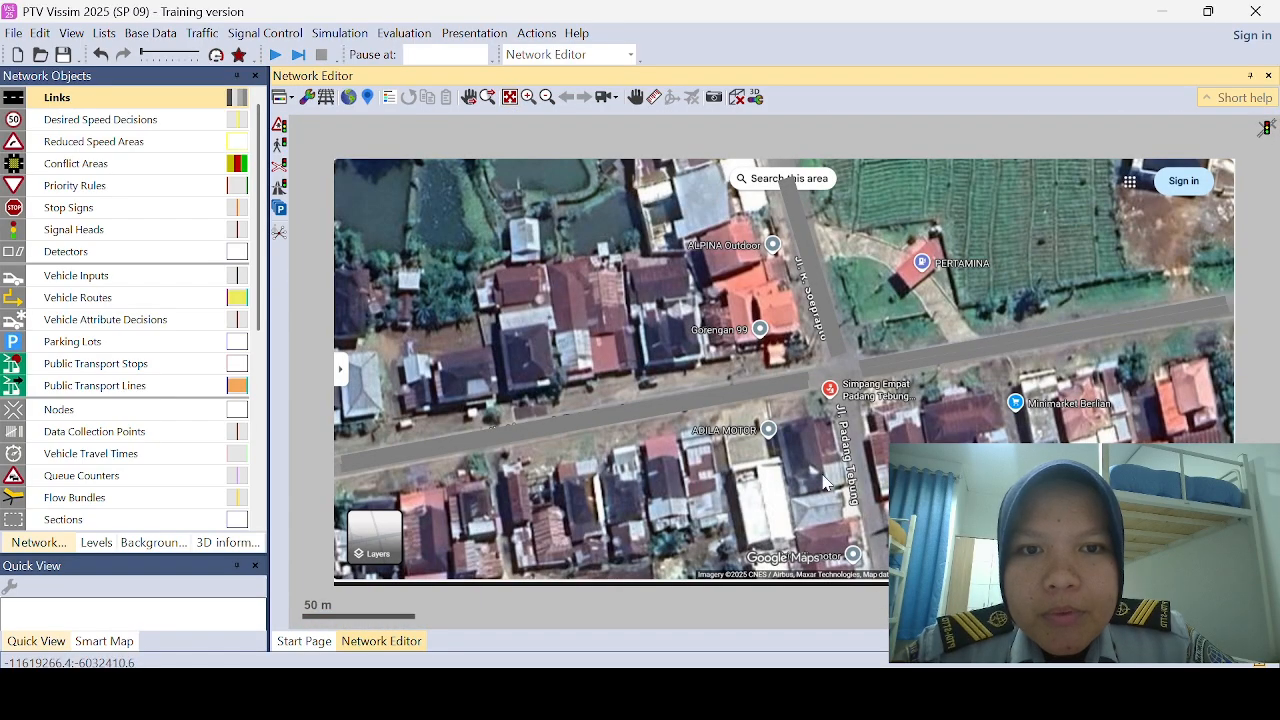
click(808, 380)
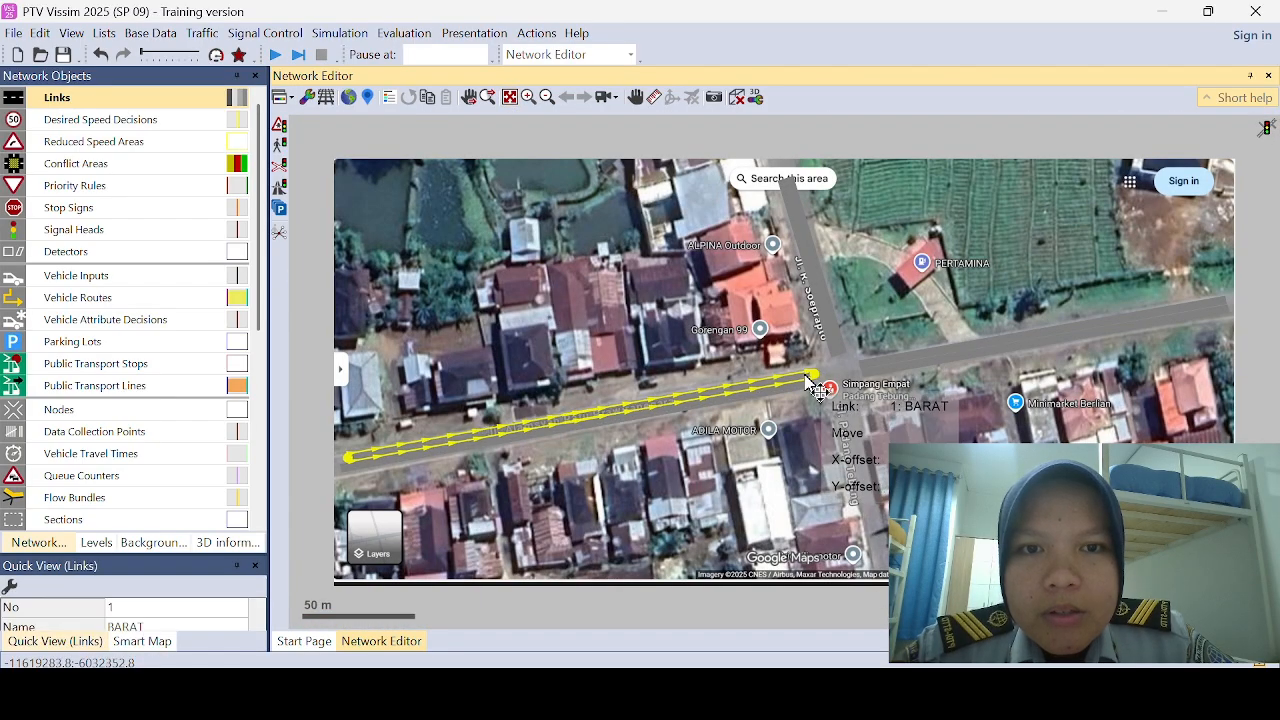
click(815, 390)
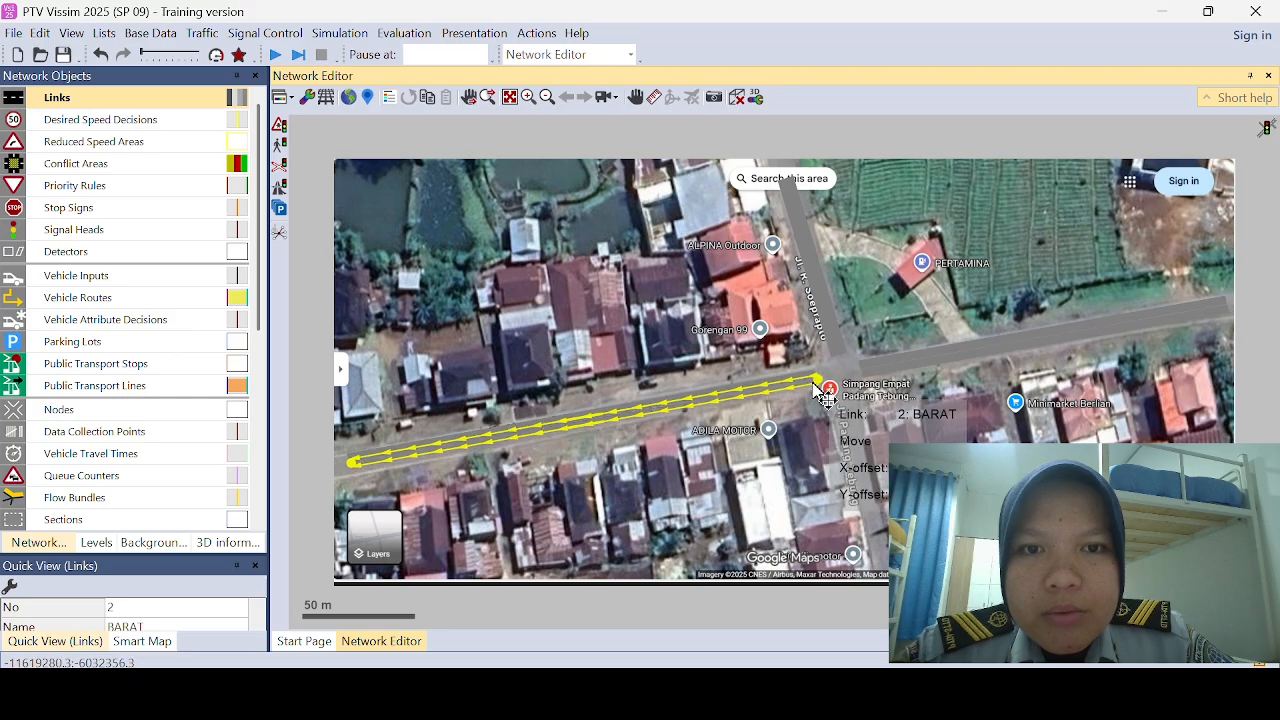
click(820, 543)
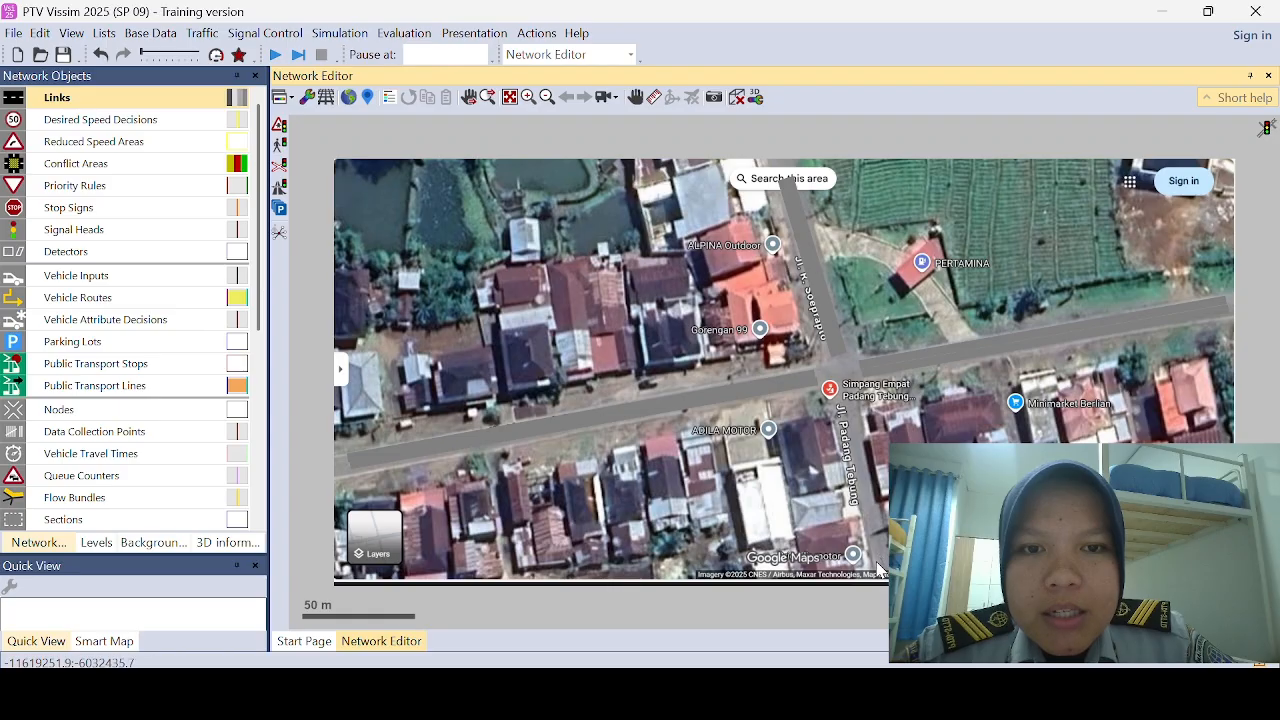
Step: Draw a one-lane link about 78 m long from the southern image edge up to the intersection and name it SELATAN
drag(880, 567, 840, 393)
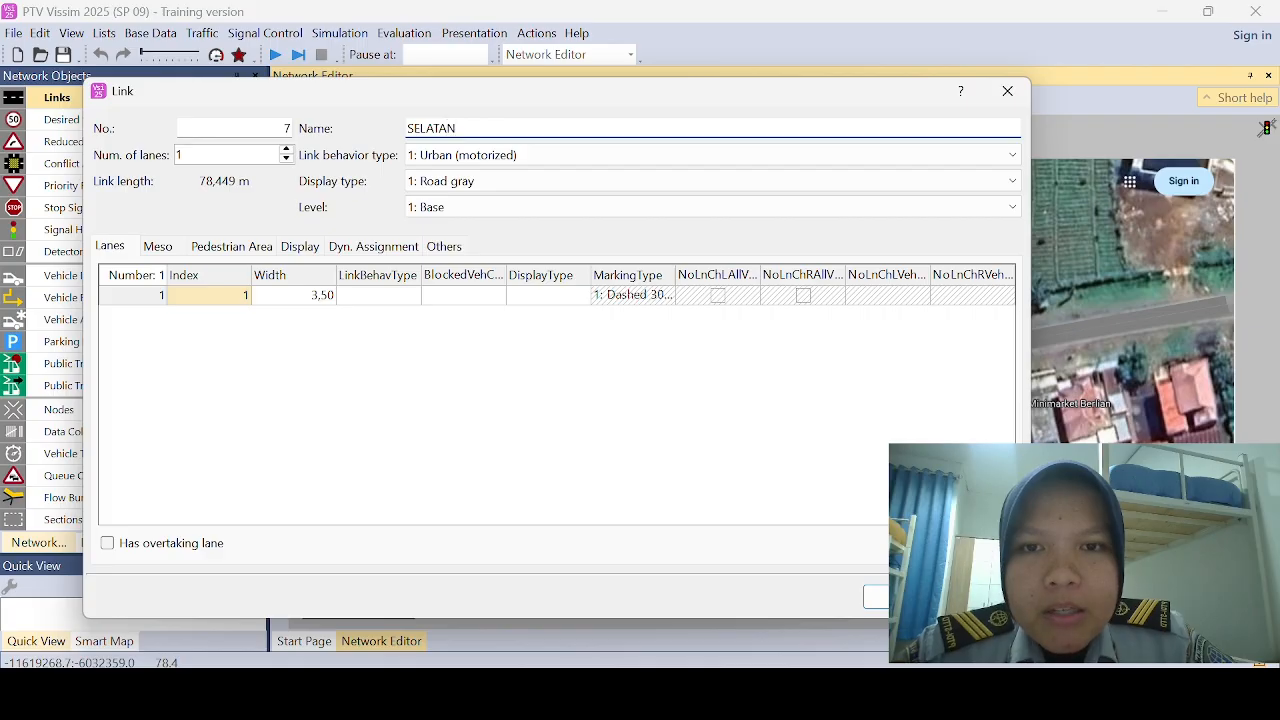
click(885, 605)
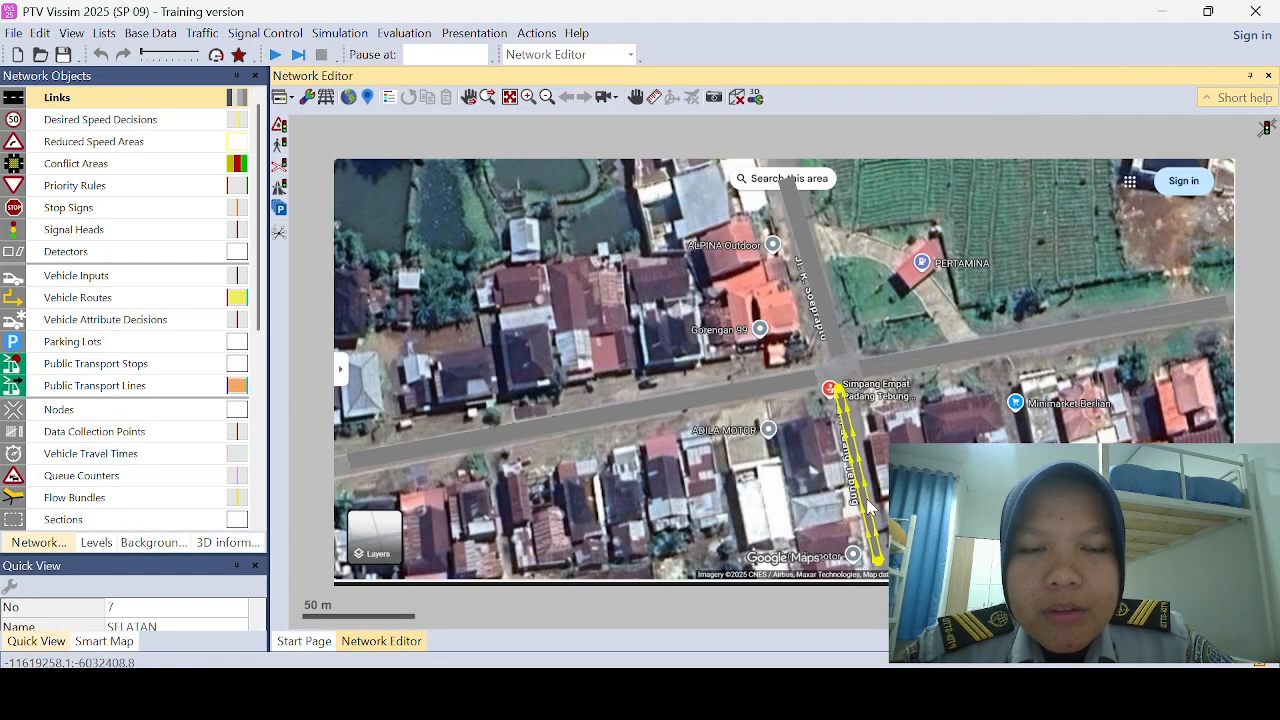
Step: Generate the opposite direction for the SELATAN link on the southern road
click(860, 484)
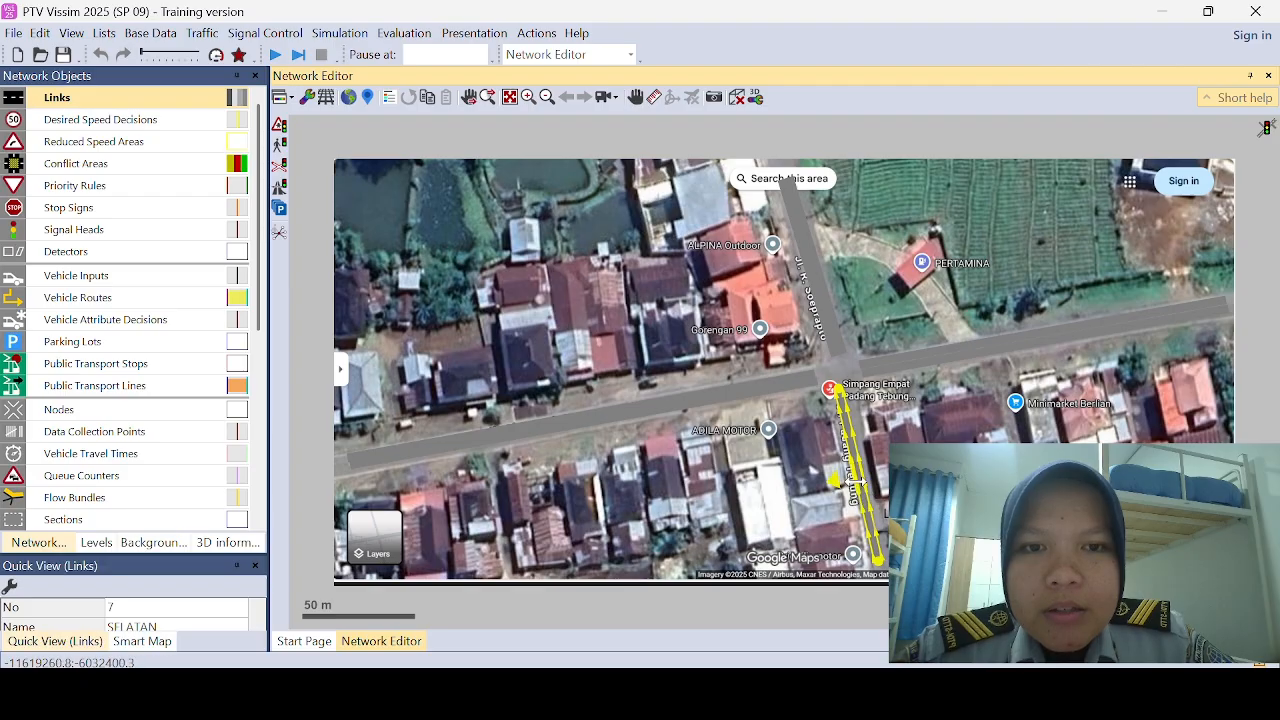
right_click(868, 527)
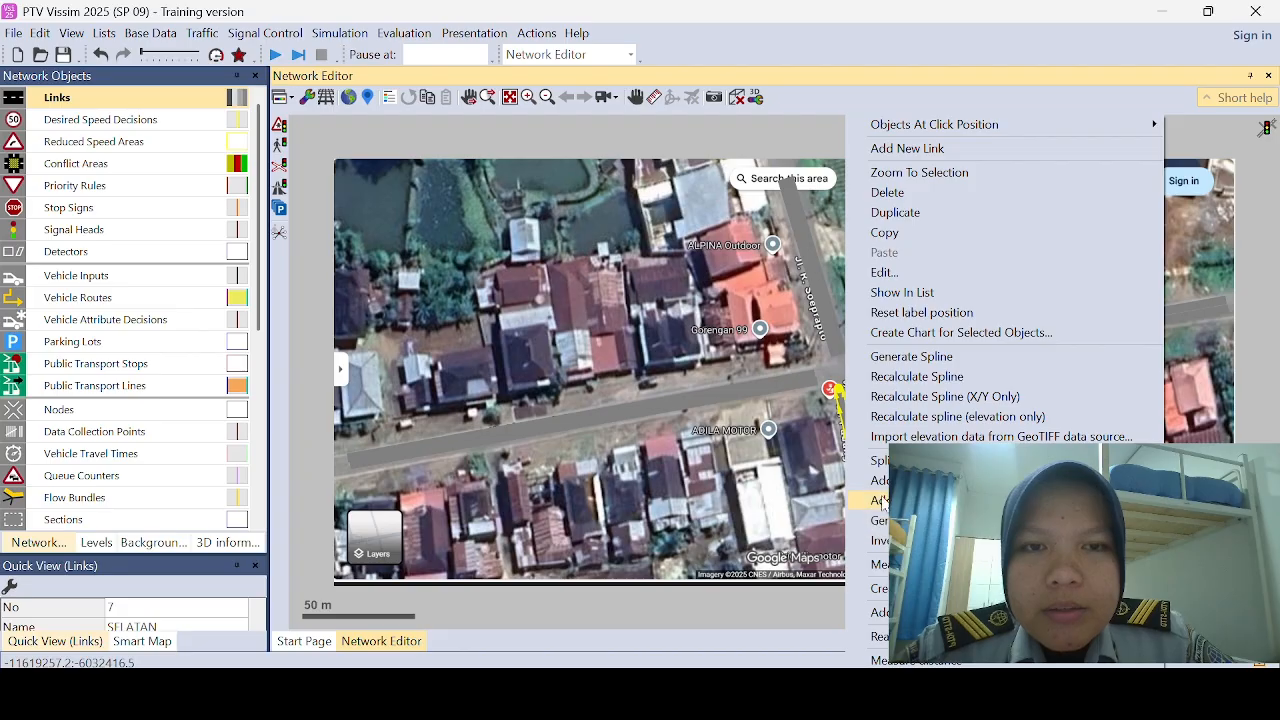
click(930, 520)
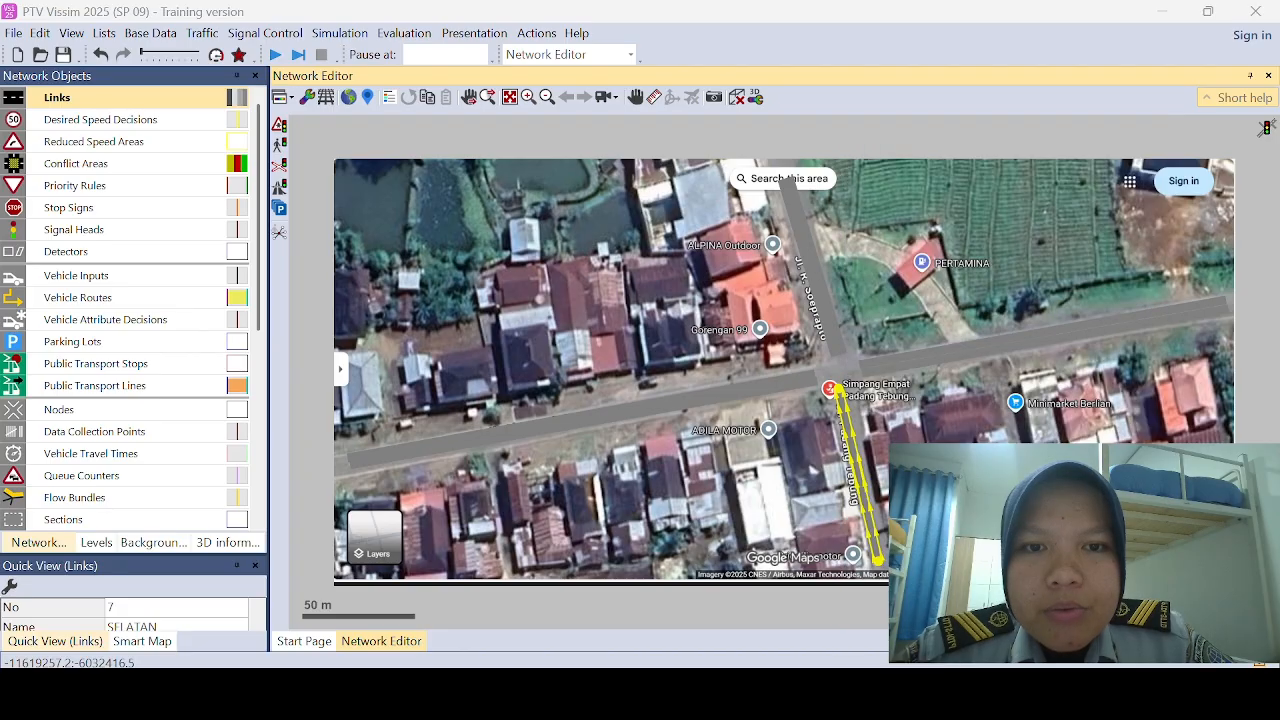
click(652, 389)
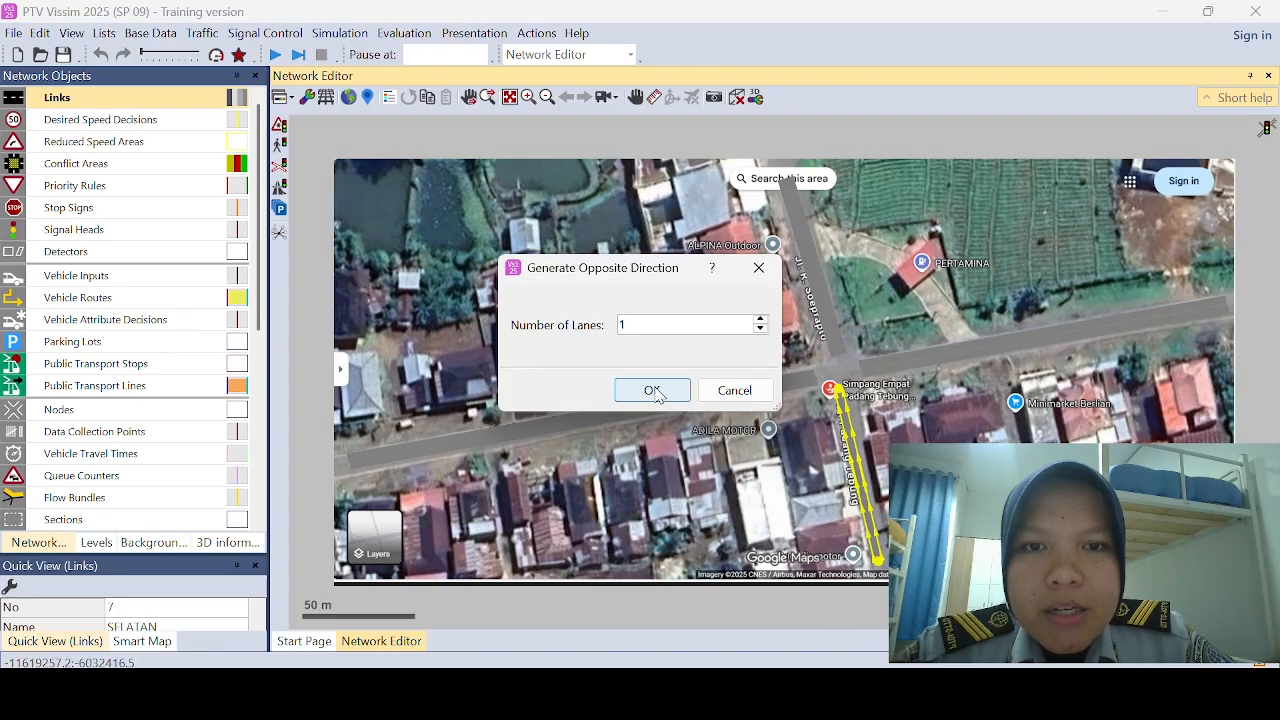
Step: Reposition the SELATAN links so the two directions fit the southern road beside each other
click(862, 448)
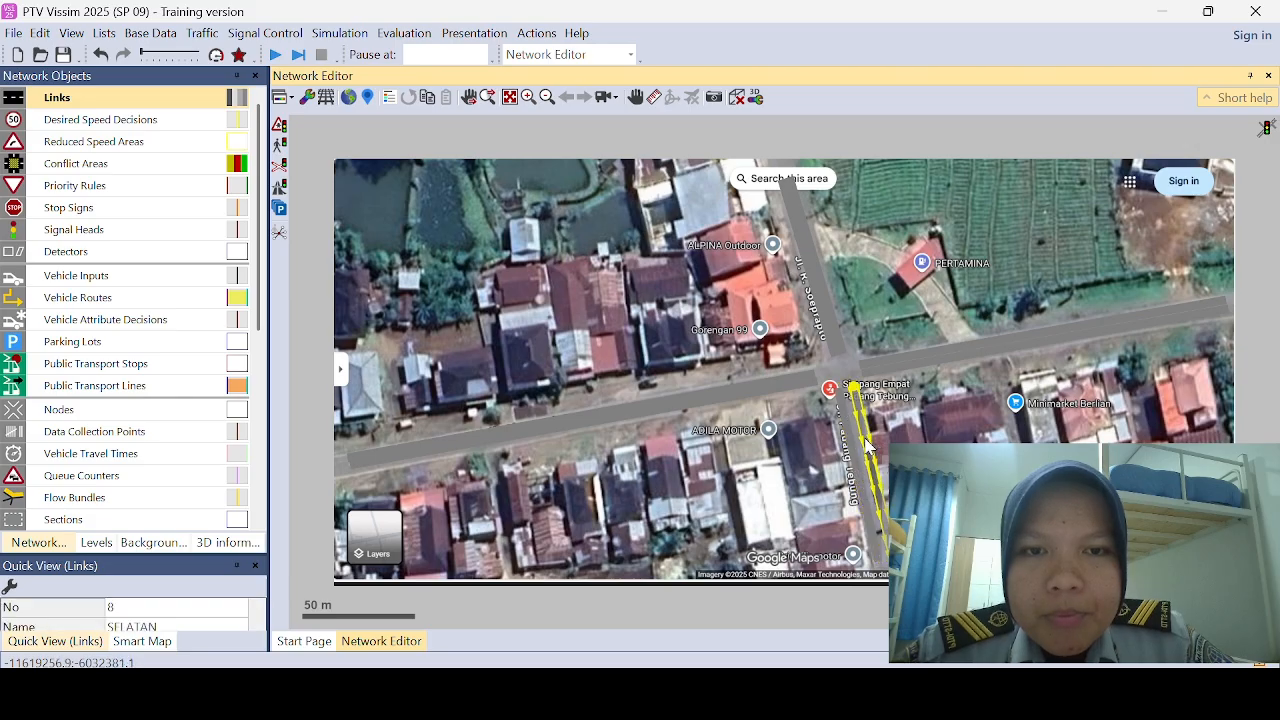
click(848, 492)
click(850, 488)
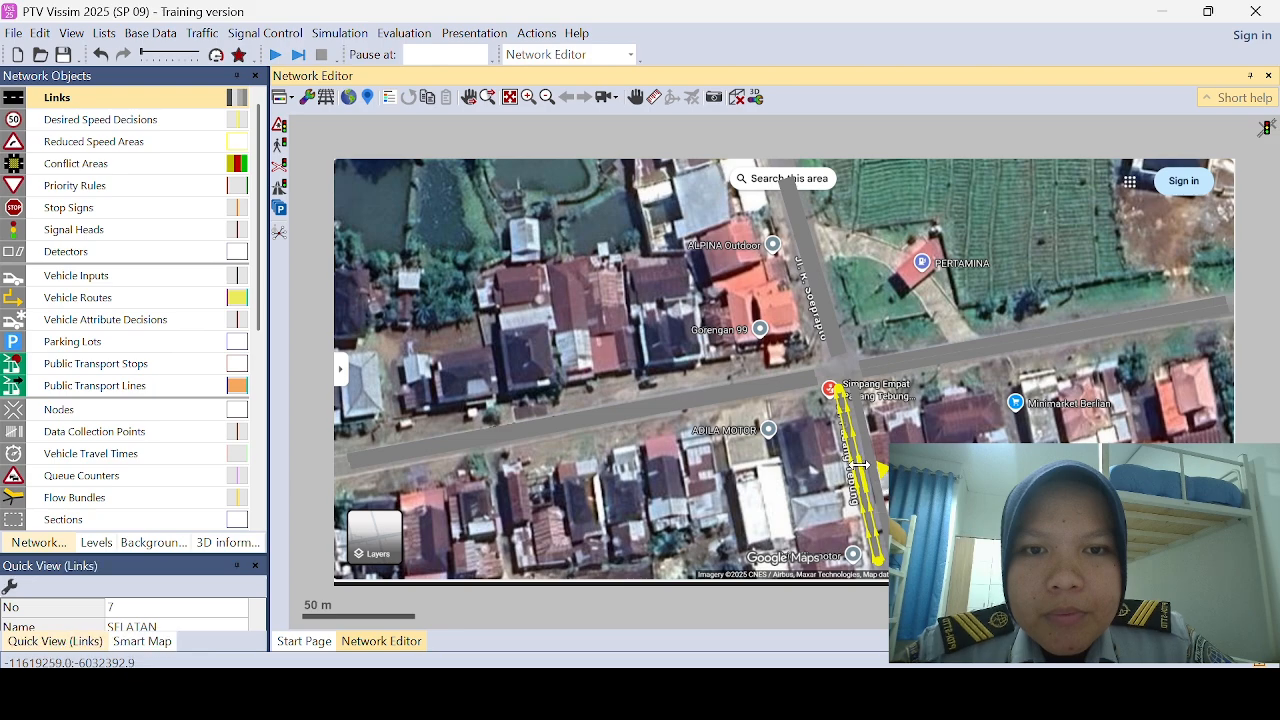
drag(853, 434, 866, 446)
click(866, 446)
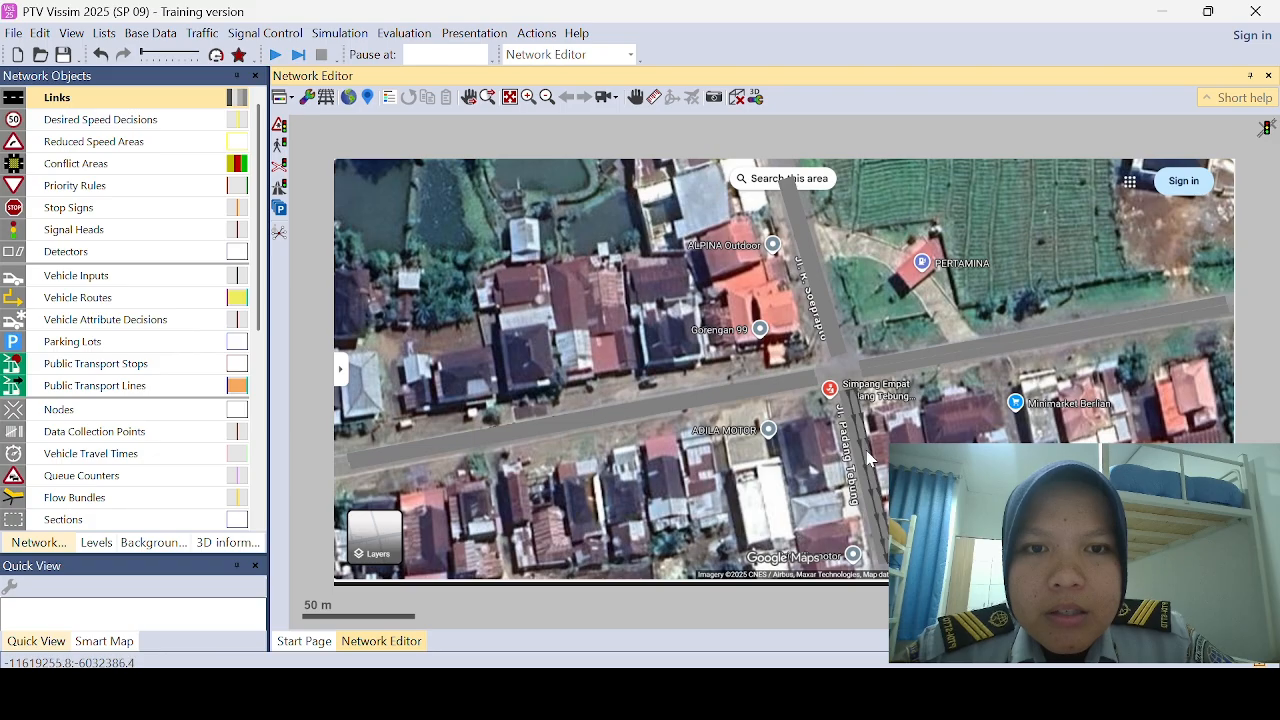
click(853, 455)
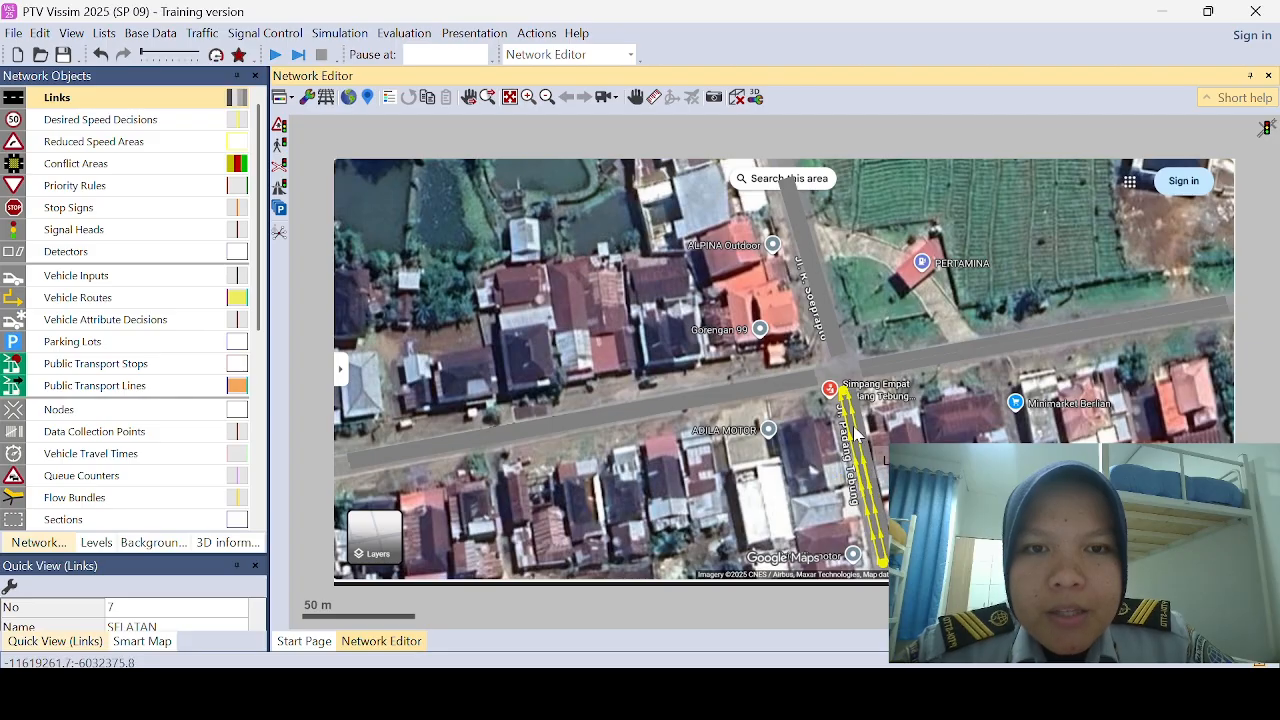
Step: Fine-tune the SELATAN link's position on the southern road and clear the selection
mouse_move(853, 455)
mouse_down()
mouse_move(848, 431)
mouse_move(870, 440)
mouse_up()
click(866, 560)
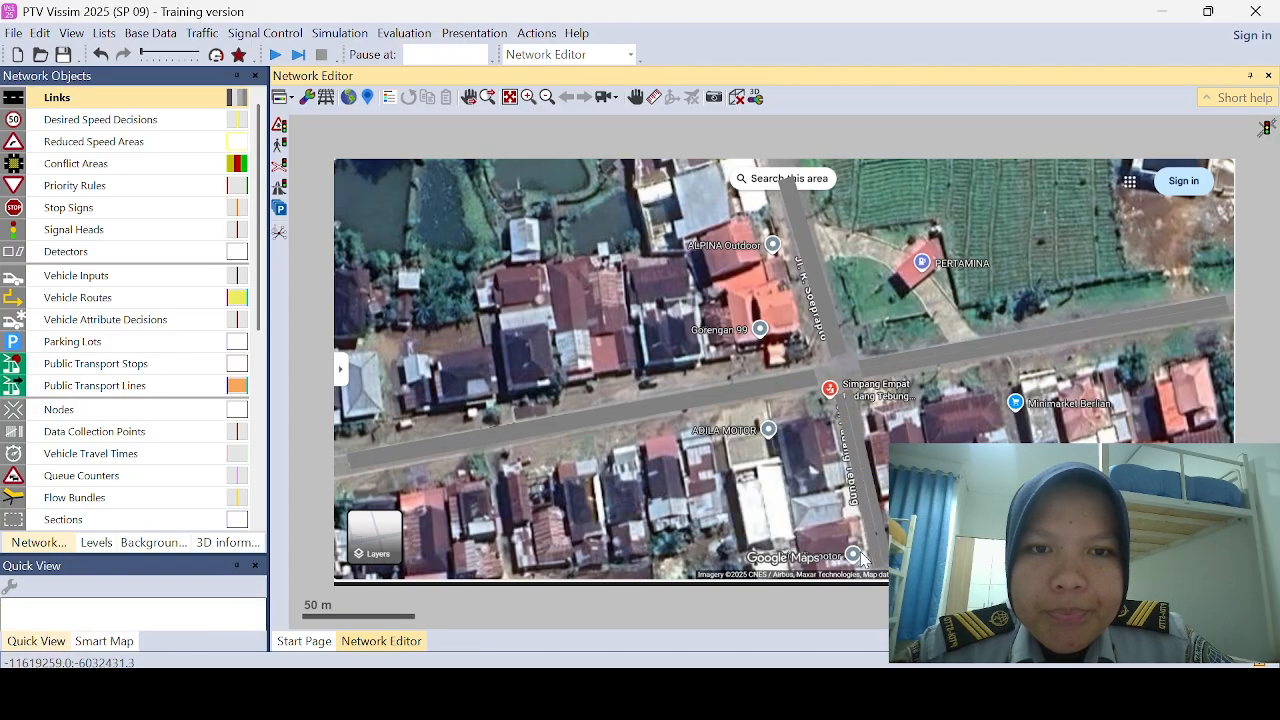
click(535, 39)
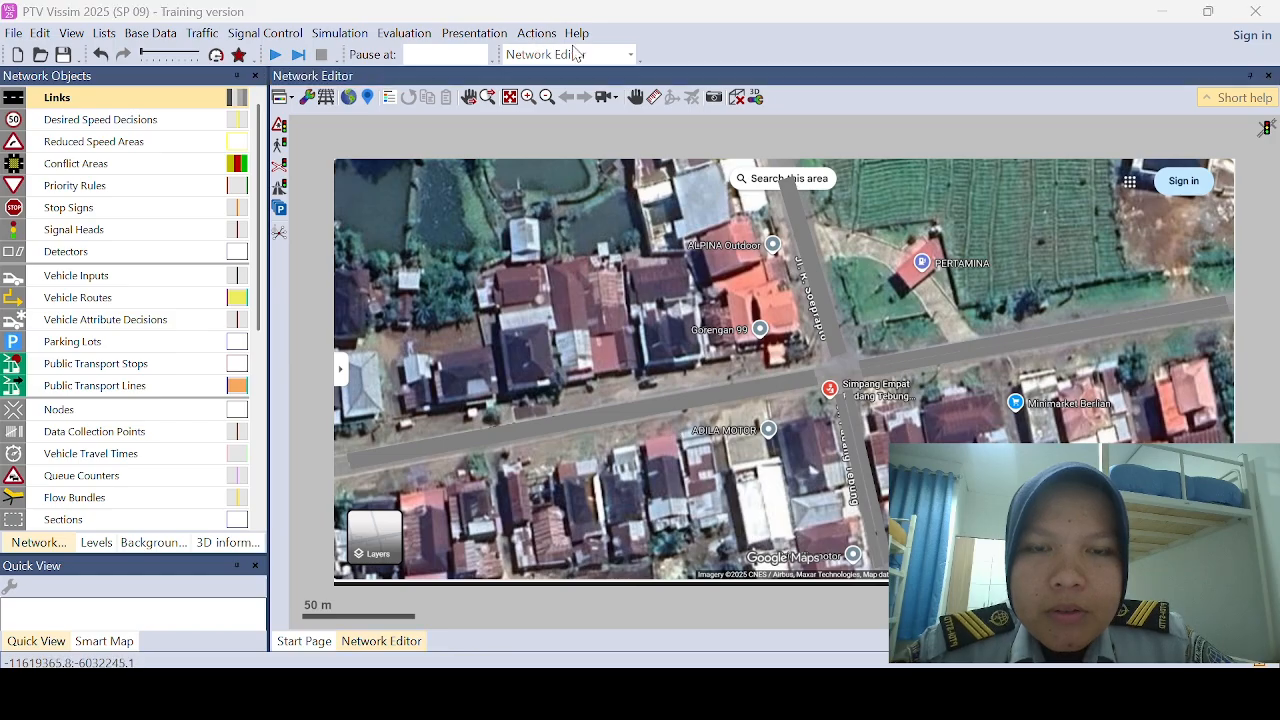
Step: Add a connector from the BARAT link's intersection end straight across to the eastern TIMUR link
click(818, 382)
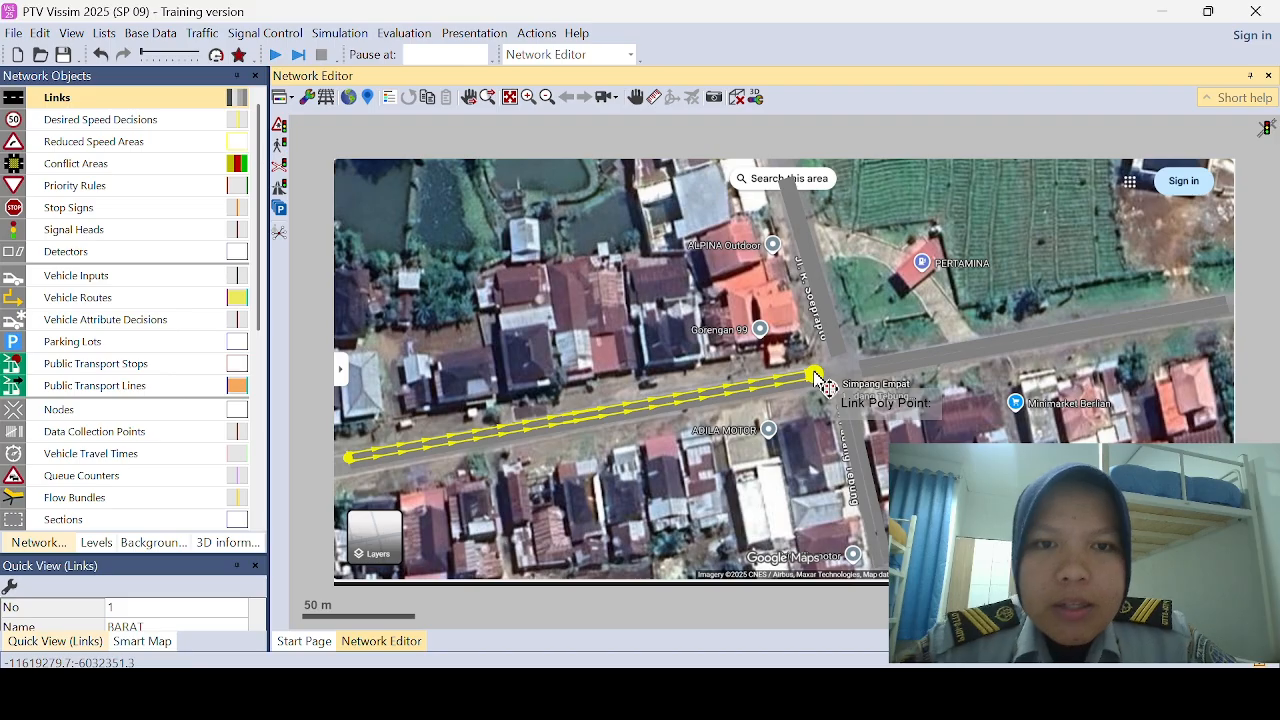
scroll(818, 379, up, 5)
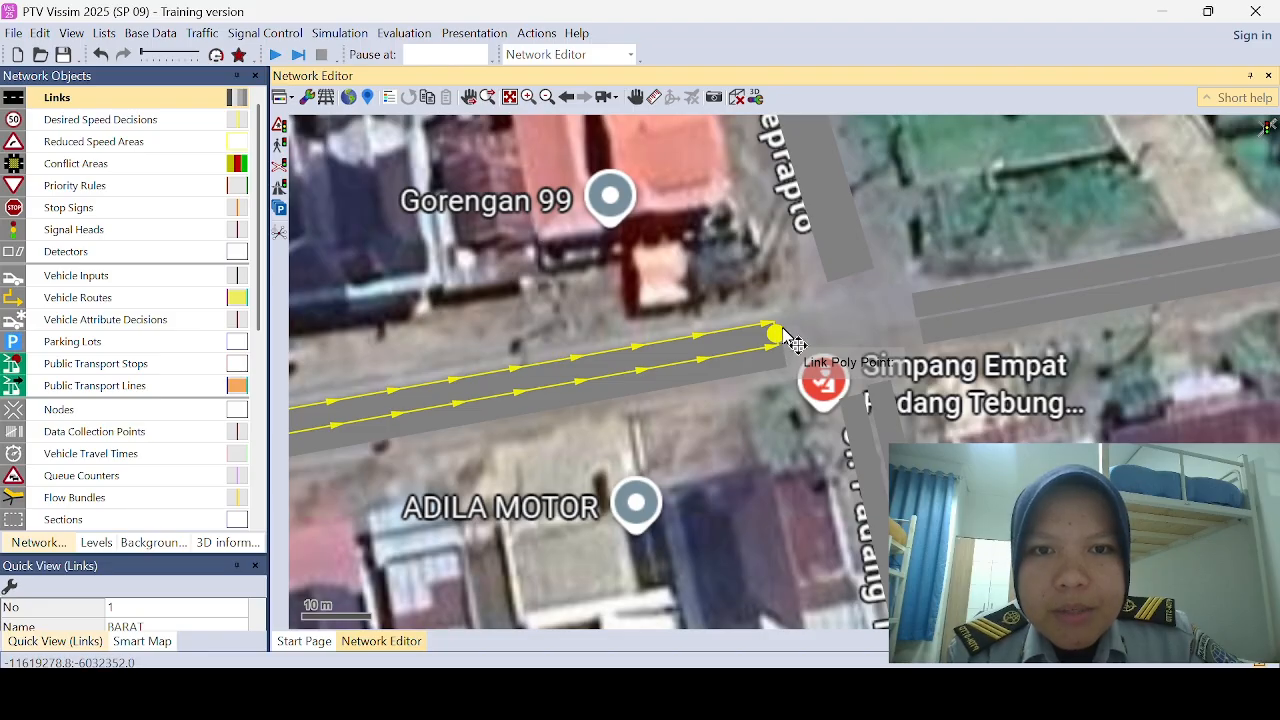
mouse_move(784, 330)
mouse_down()
mouse_move(1015, 305)
mouse_move(954, 312)
mouse_up()
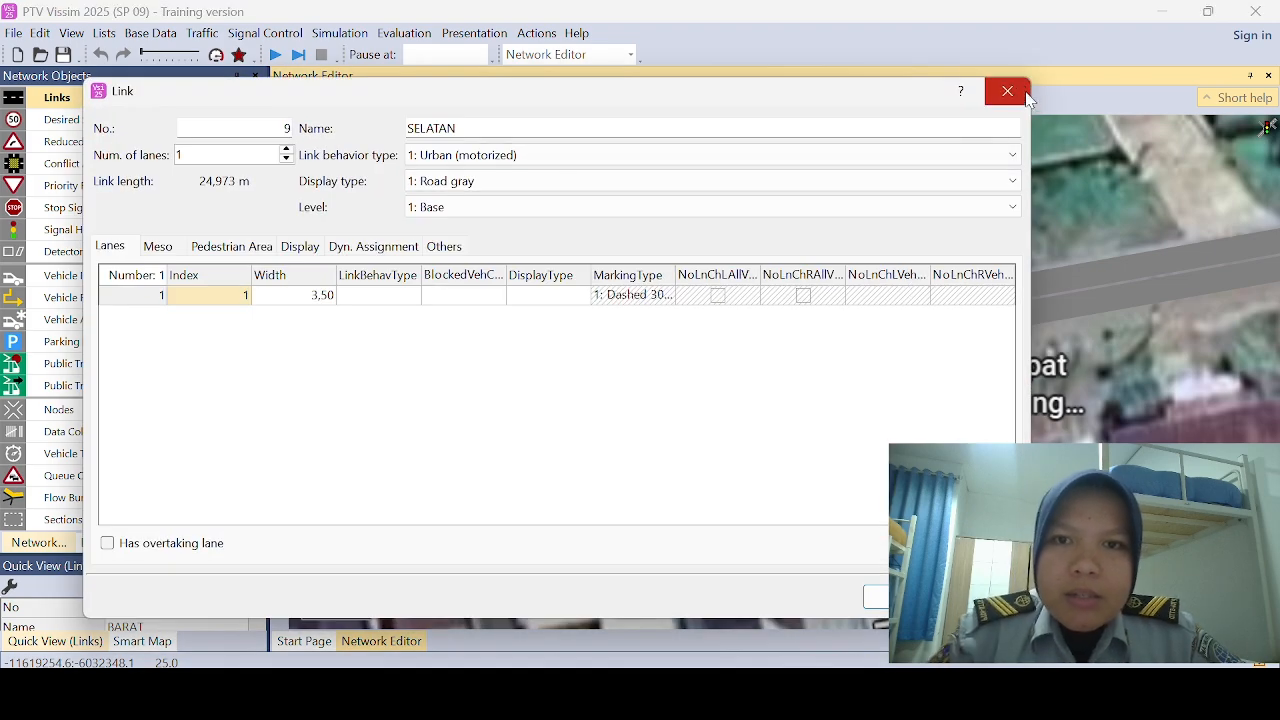
click(1000, 89)
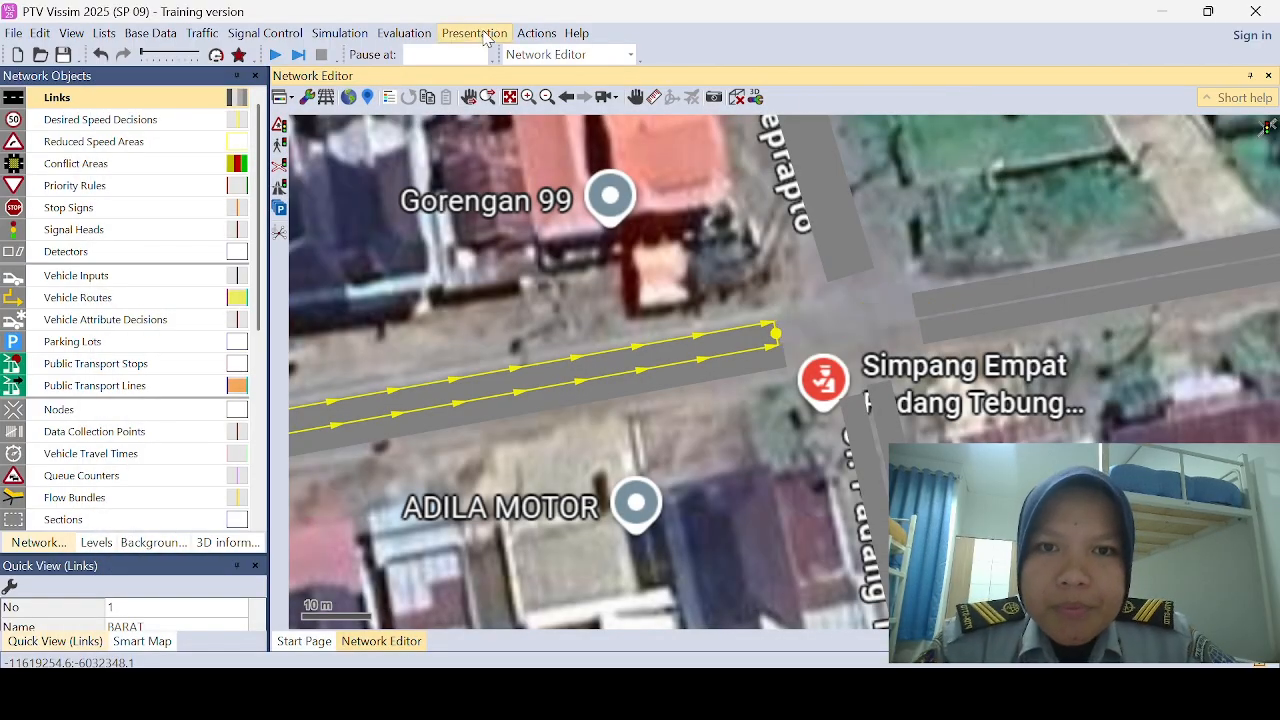
click(736, 341)
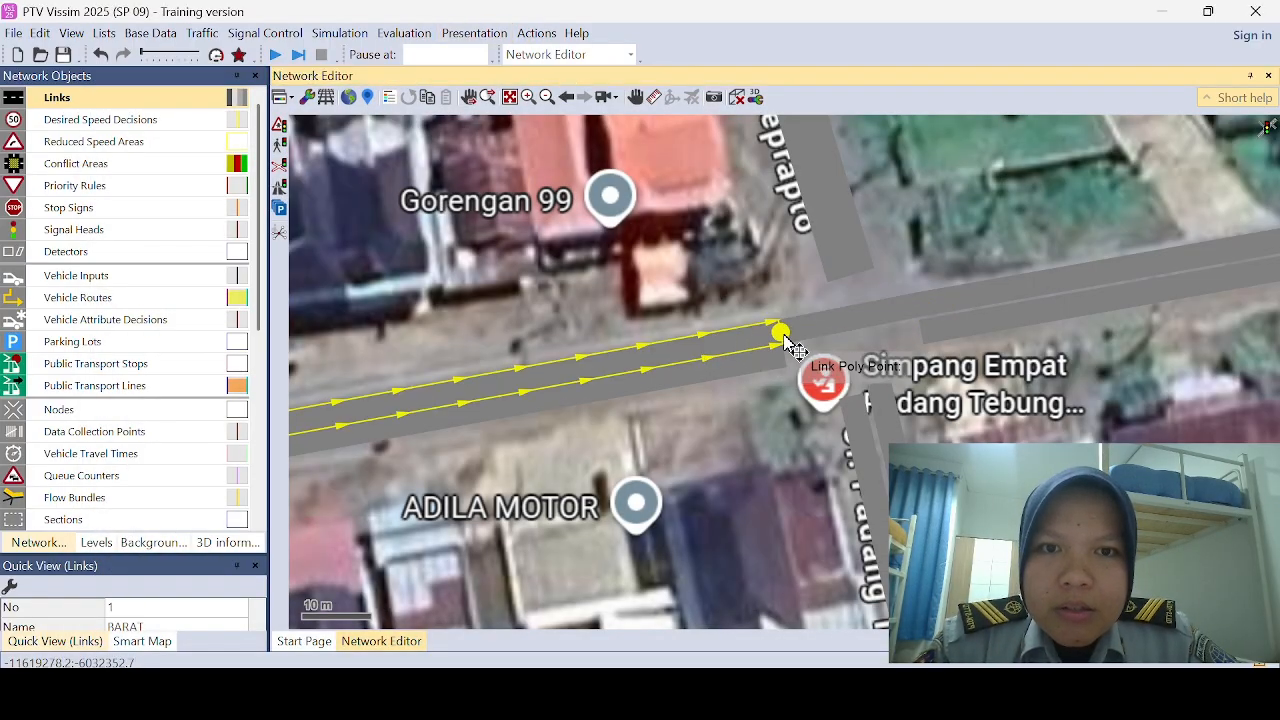
drag(790, 345, 868, 404)
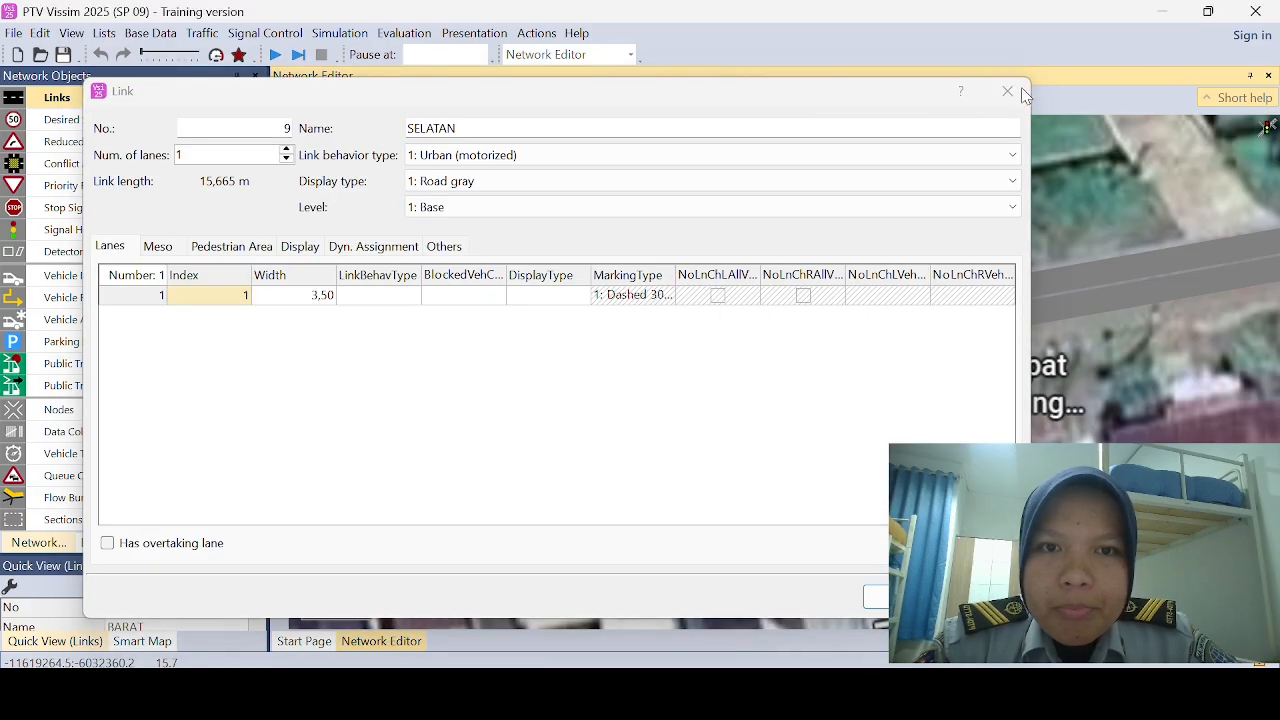
click(1000, 89)
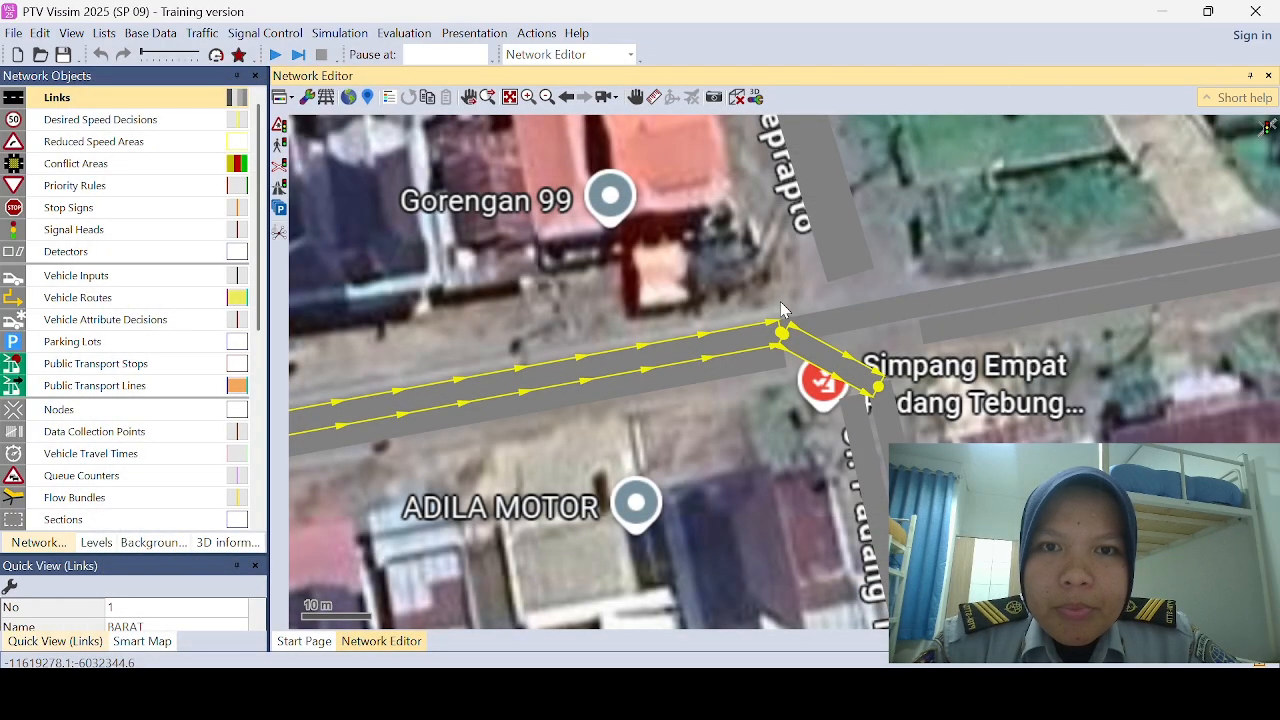
key(Delete)
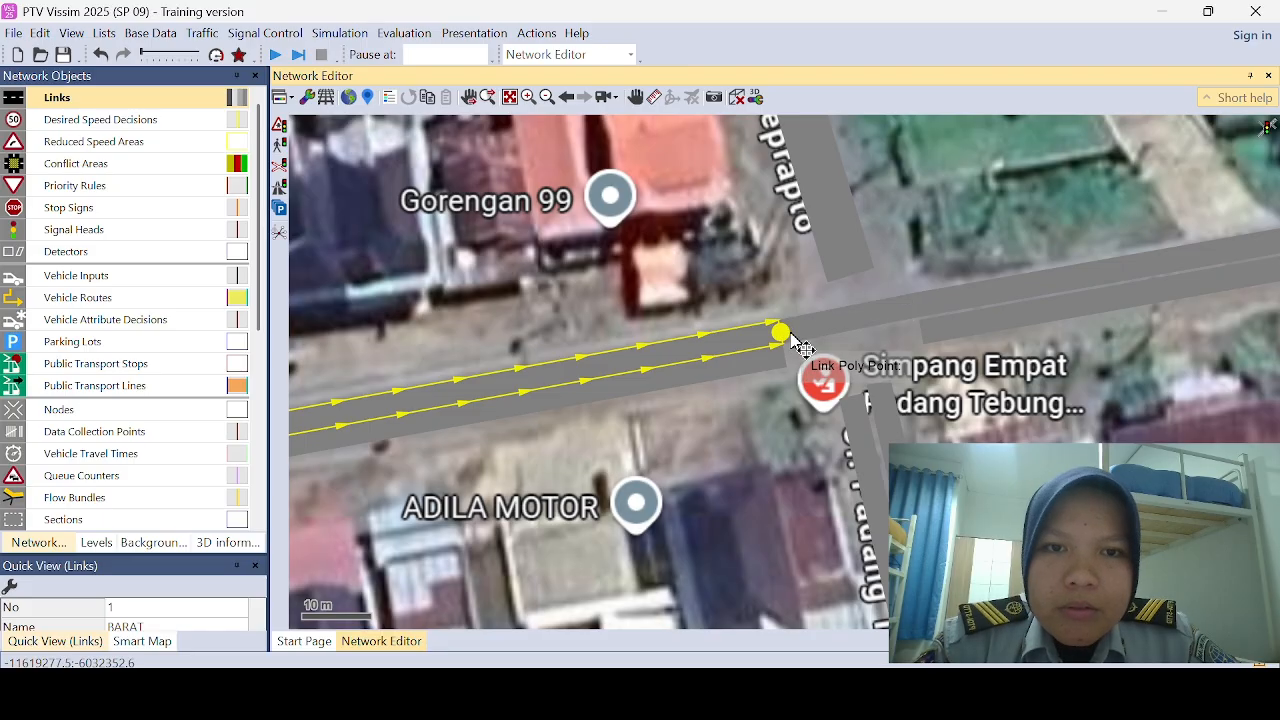
Step: Add a connector from the BARAT link's intersection end to the southern SELATAN link
drag(785, 345, 866, 401)
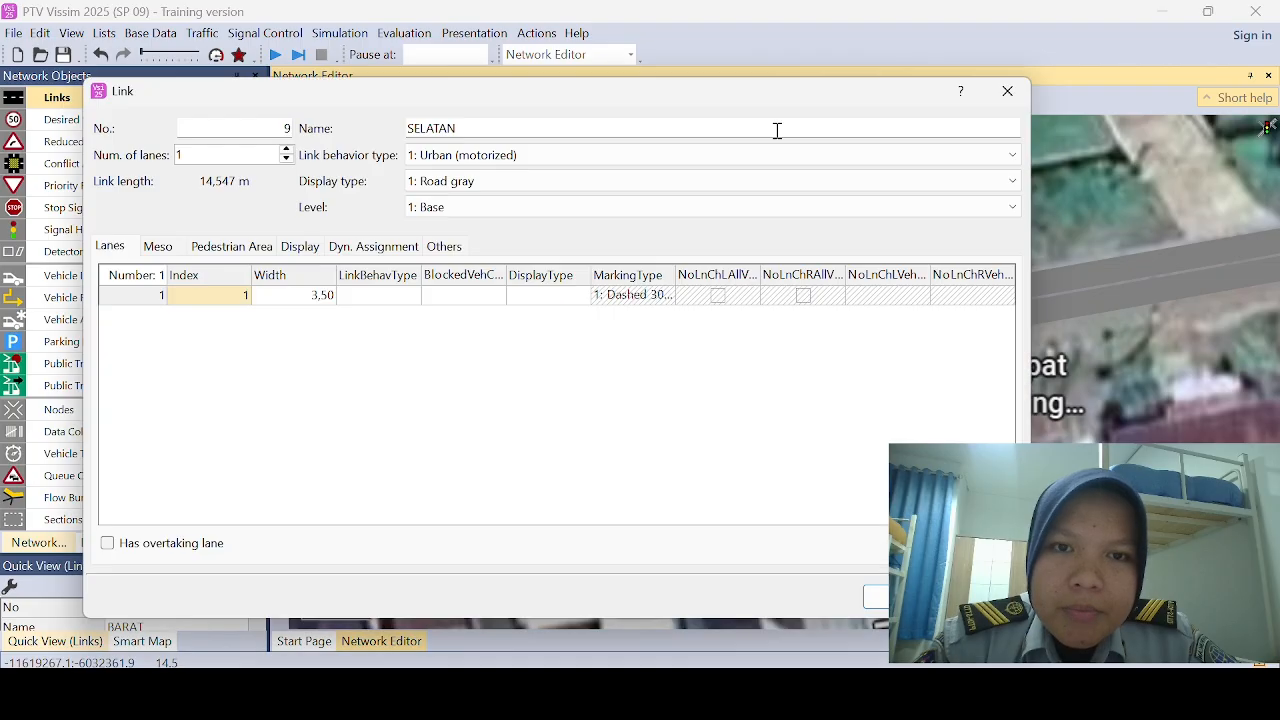
click(1007, 91)
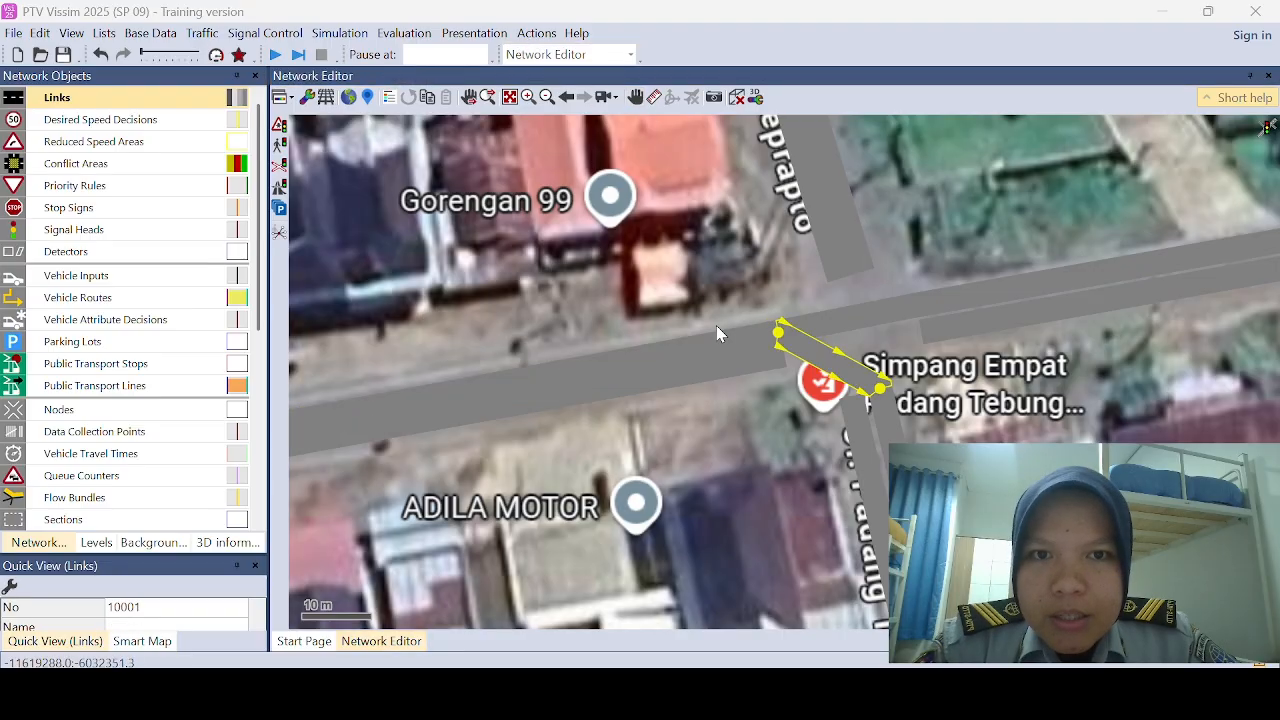
Step: Add a one-lane connector about 12.5 m long from the BARAT link's intersection end to the northern UTARA link
click(772, 336)
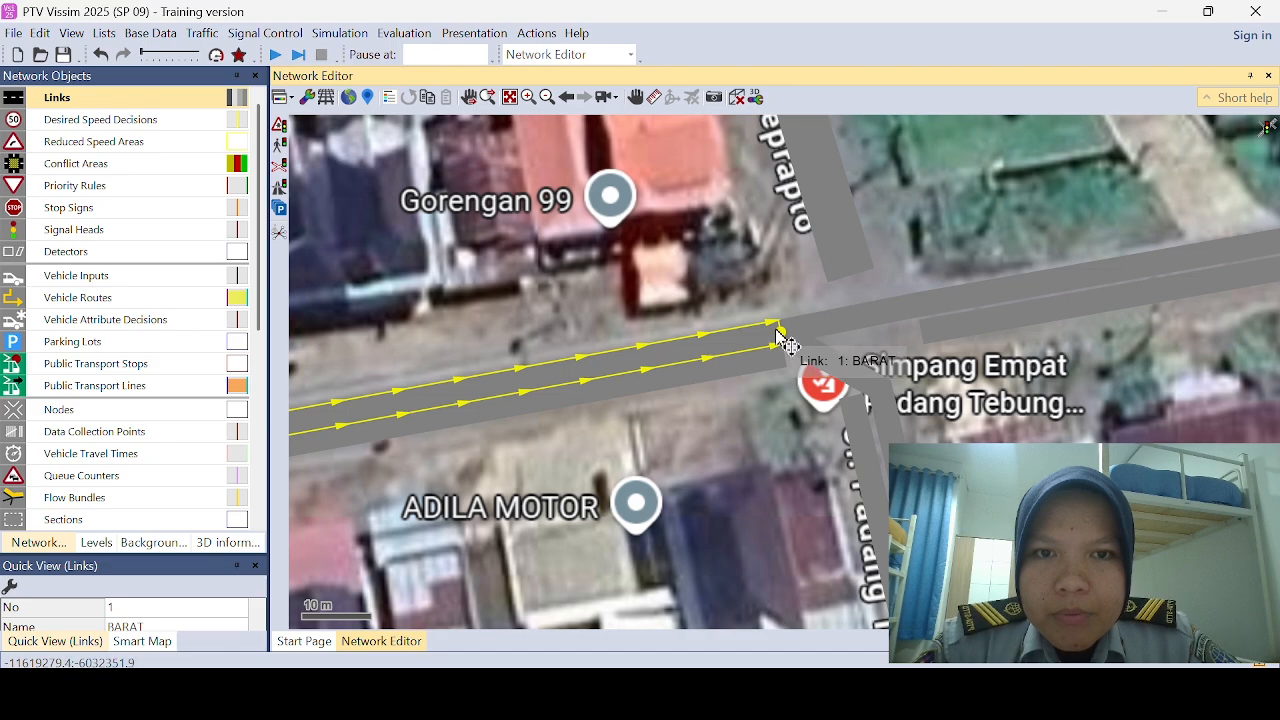
drag(785, 336, 840, 270)
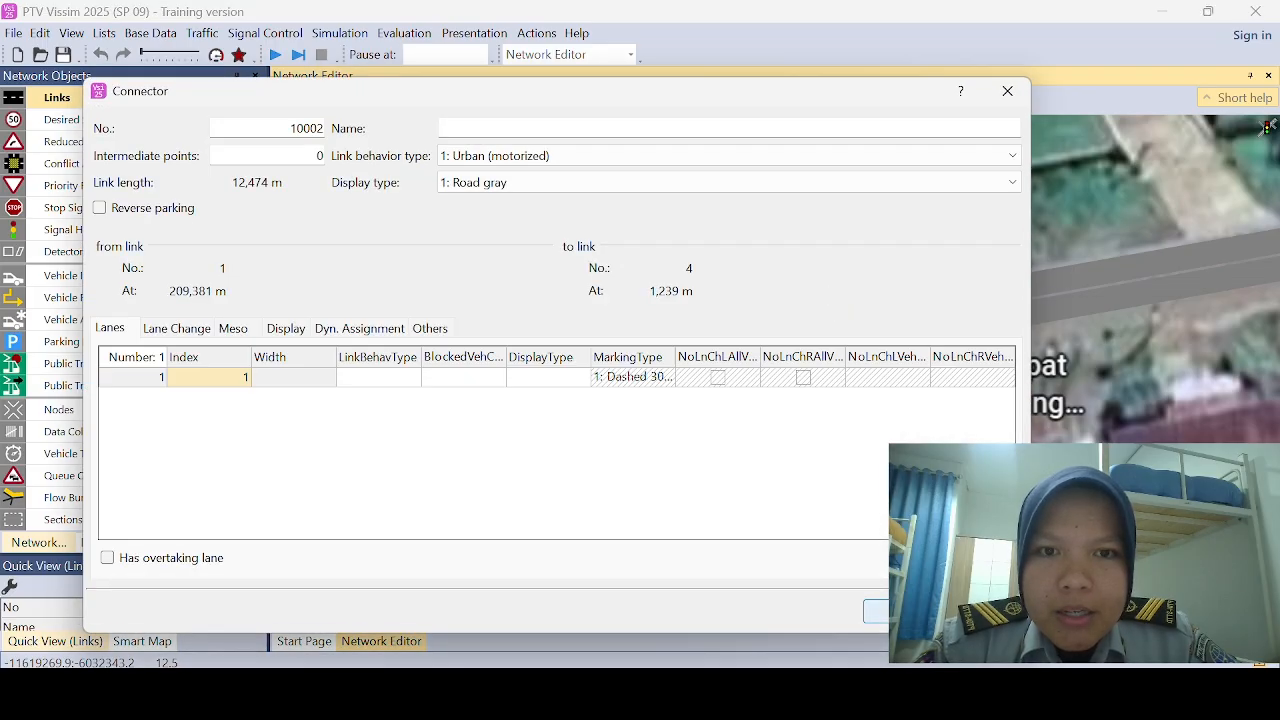
click(876, 612)
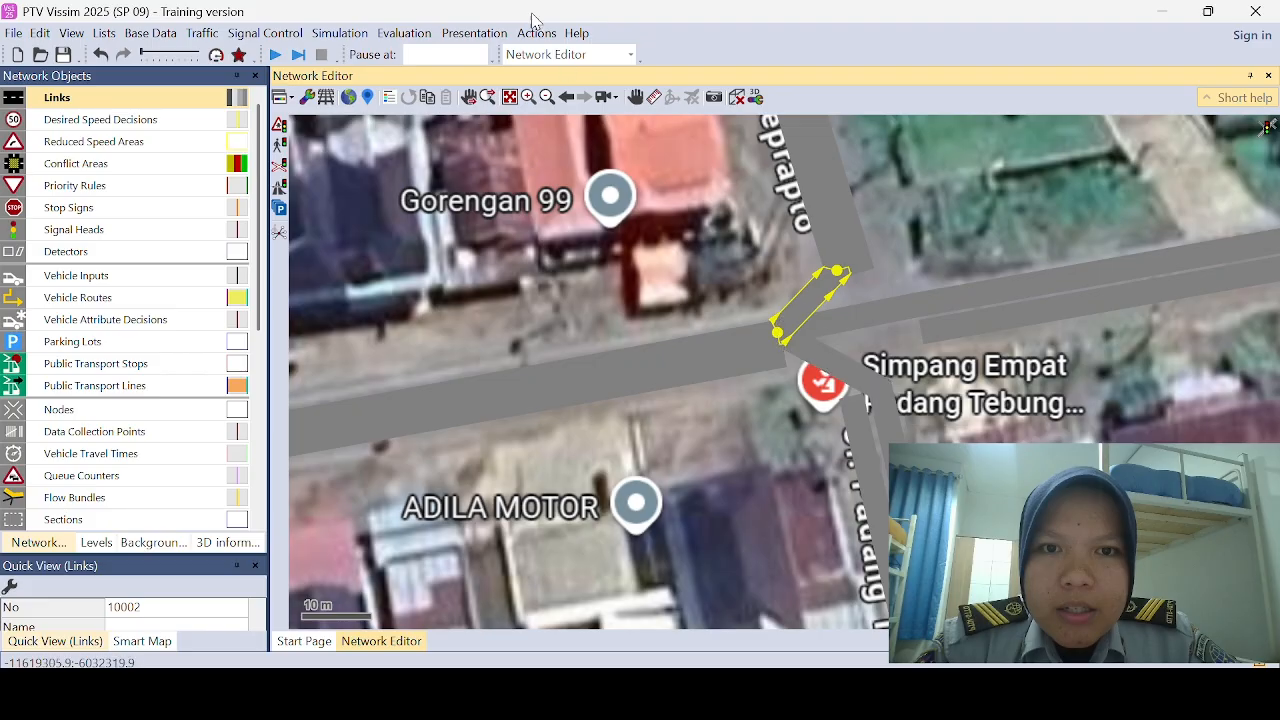
Step: Generate splines for all intersection connectors with 10 intermediate points per segment, keeping the current intermediate points
click(546, 97)
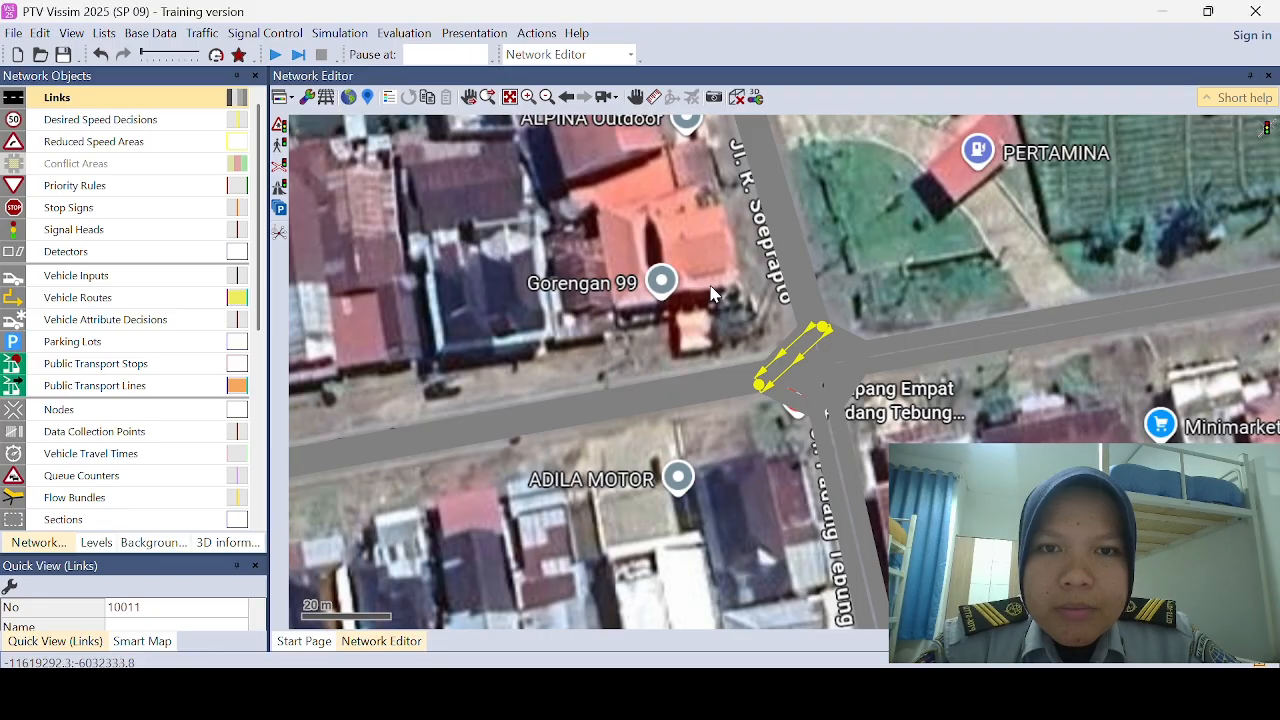
drag(716, 290, 917, 467)
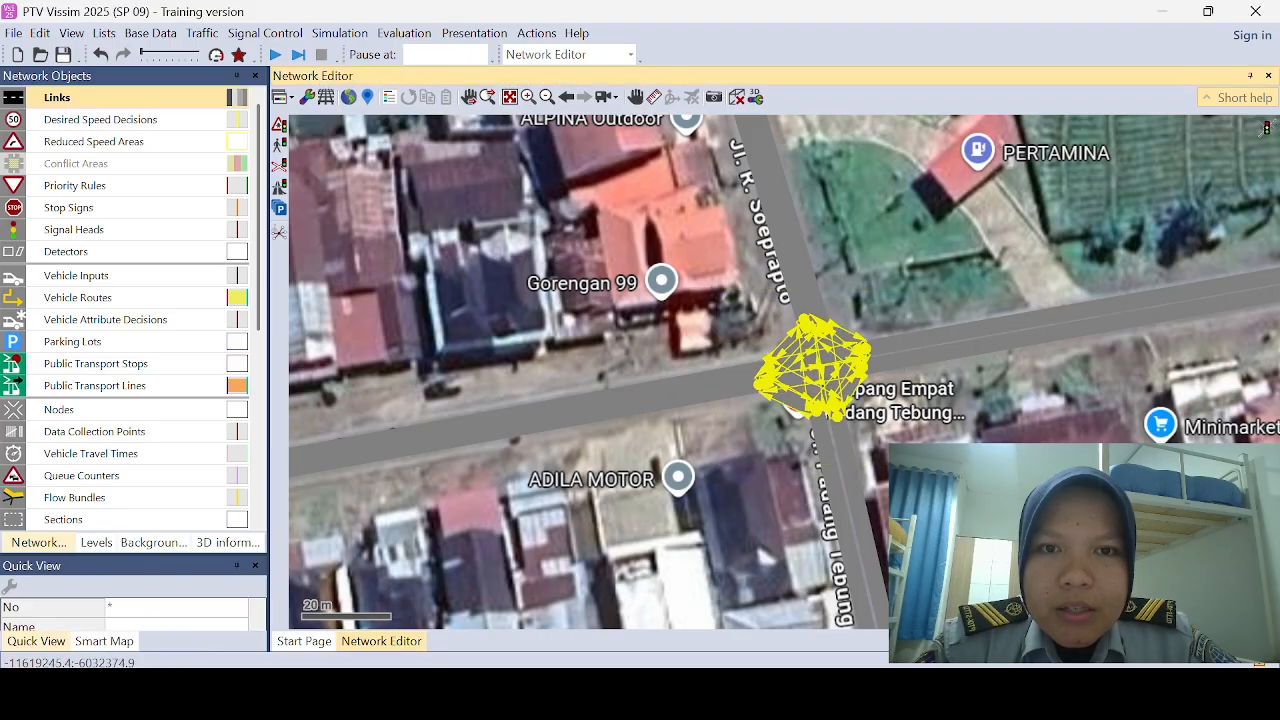
right_click(847, 397)
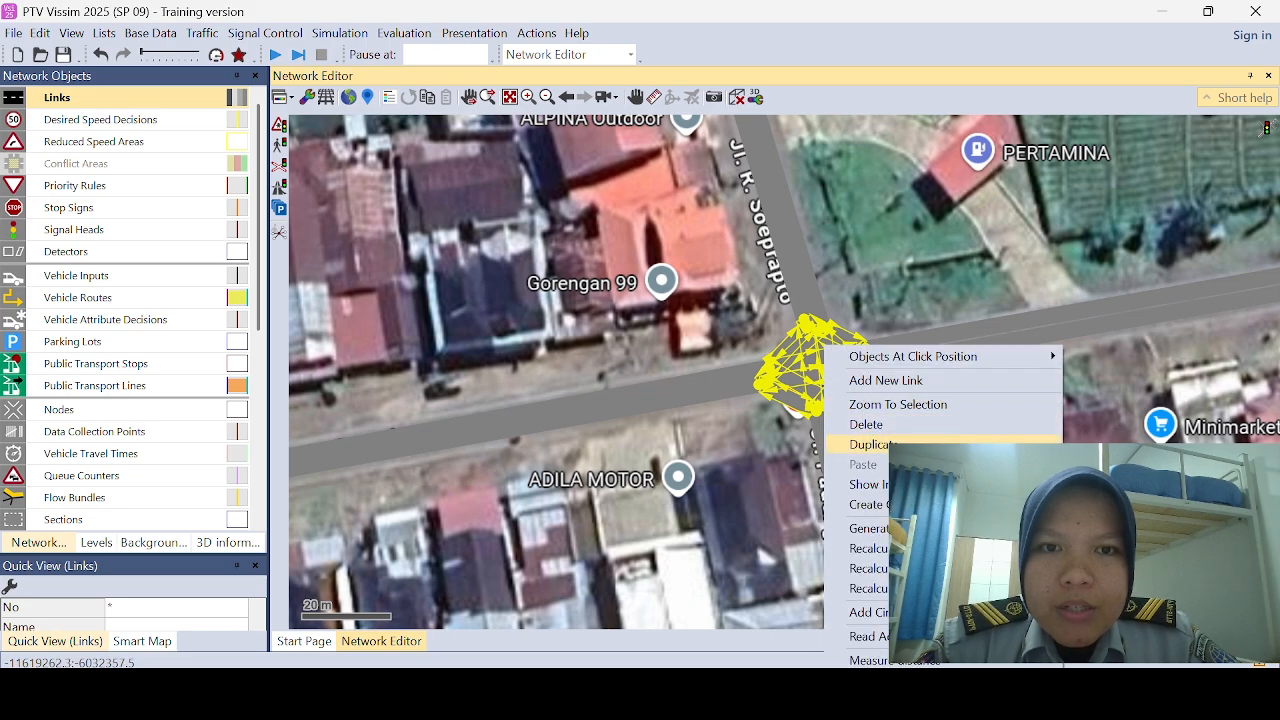
click(868, 528)
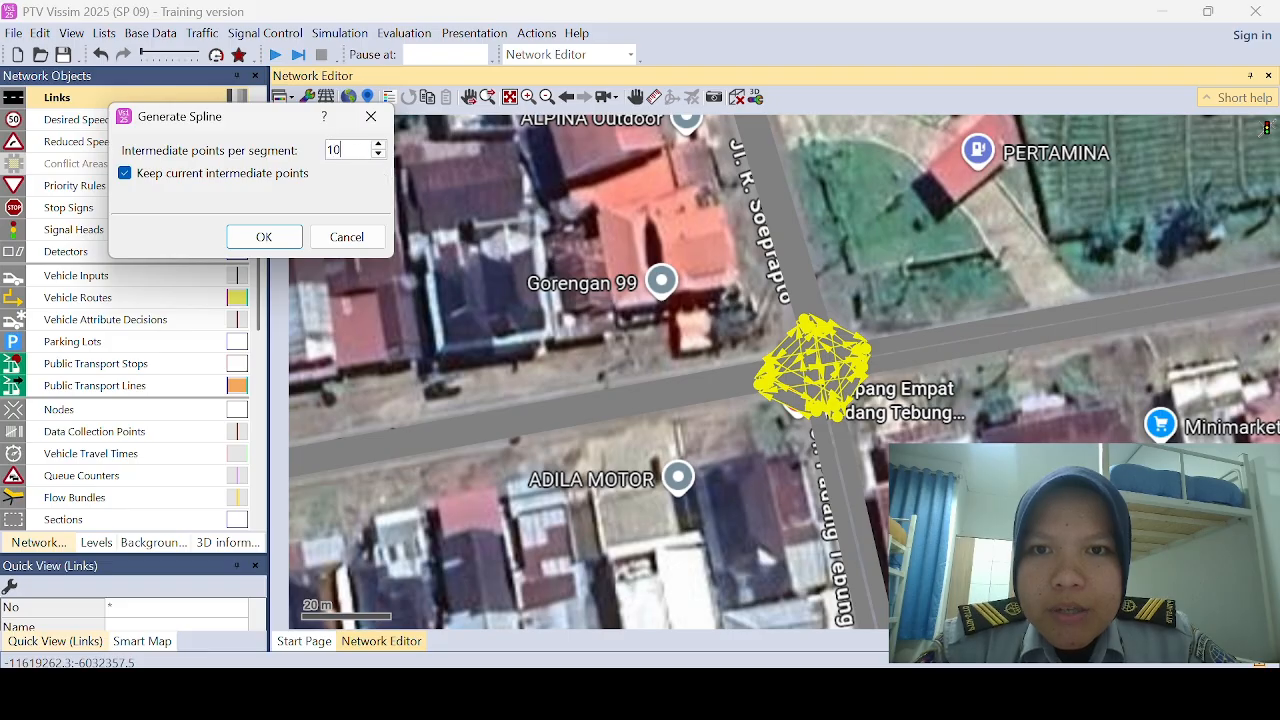
click(284, 241)
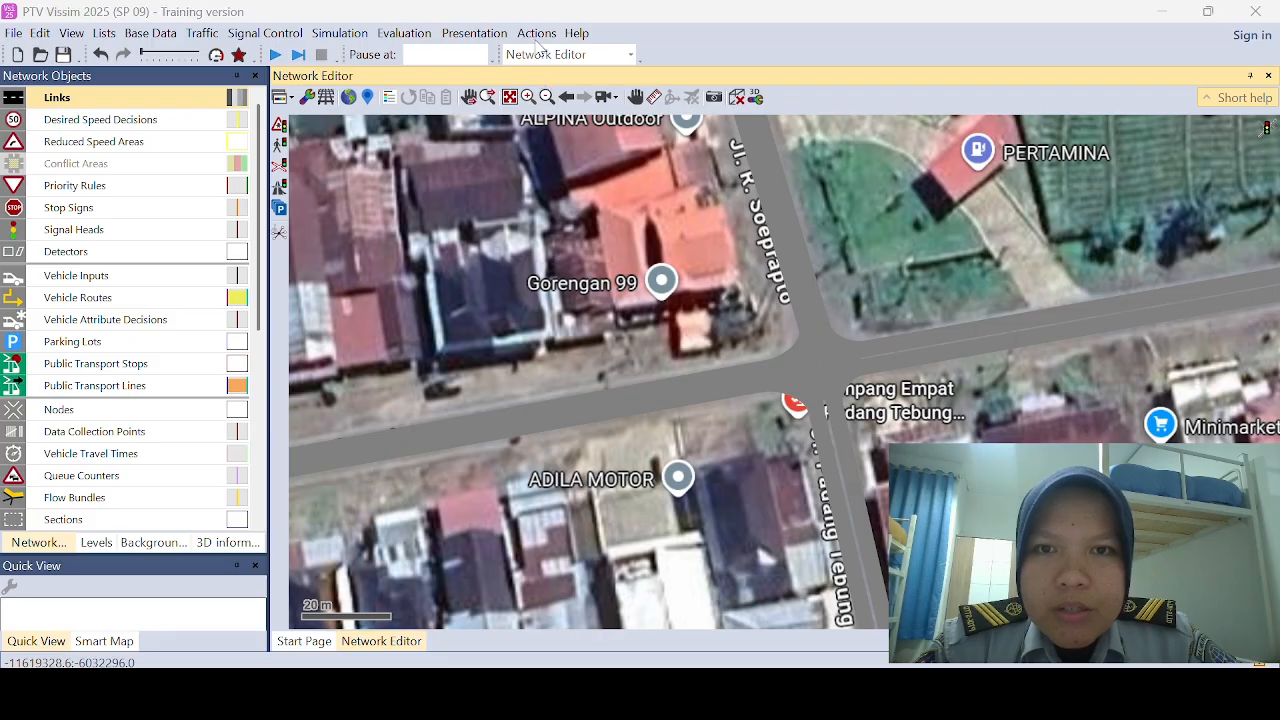
Step: Place a static vehicle routing decision about 1.7 m from the start of the incoming BARAT link
click(547, 97)
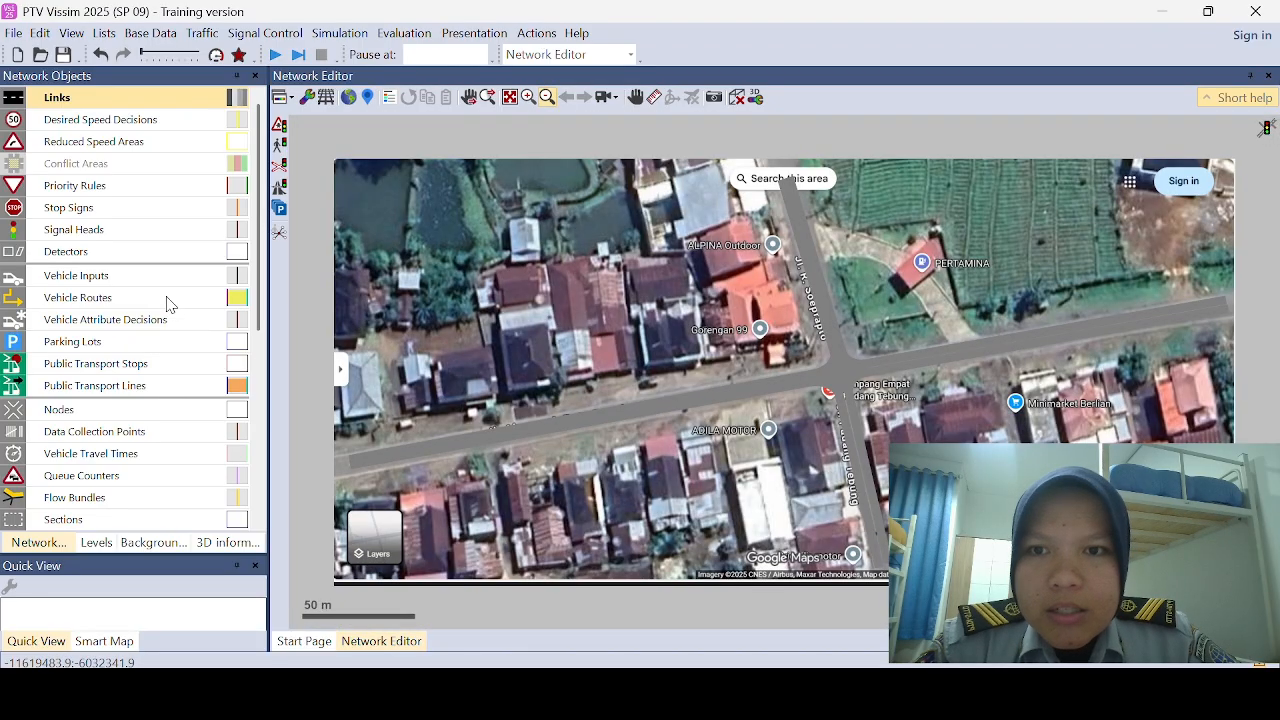
click(117, 307)
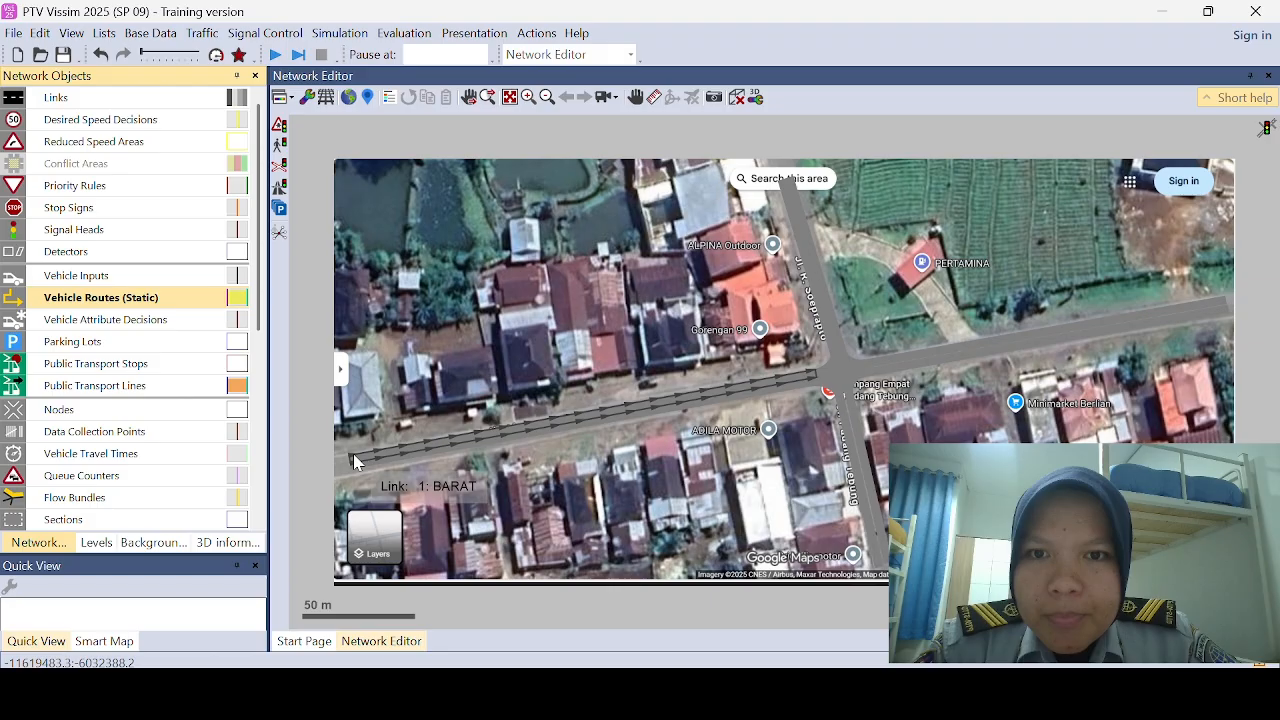
right_click(355, 460)
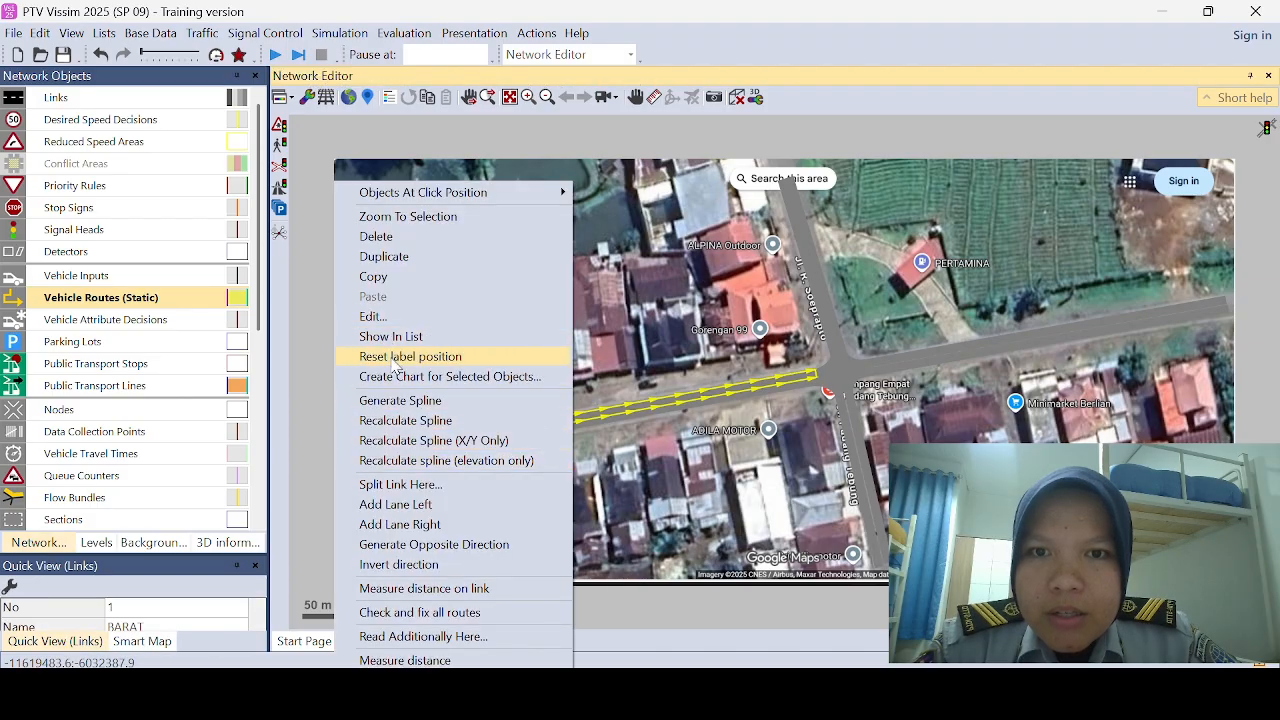
click(643, 475)
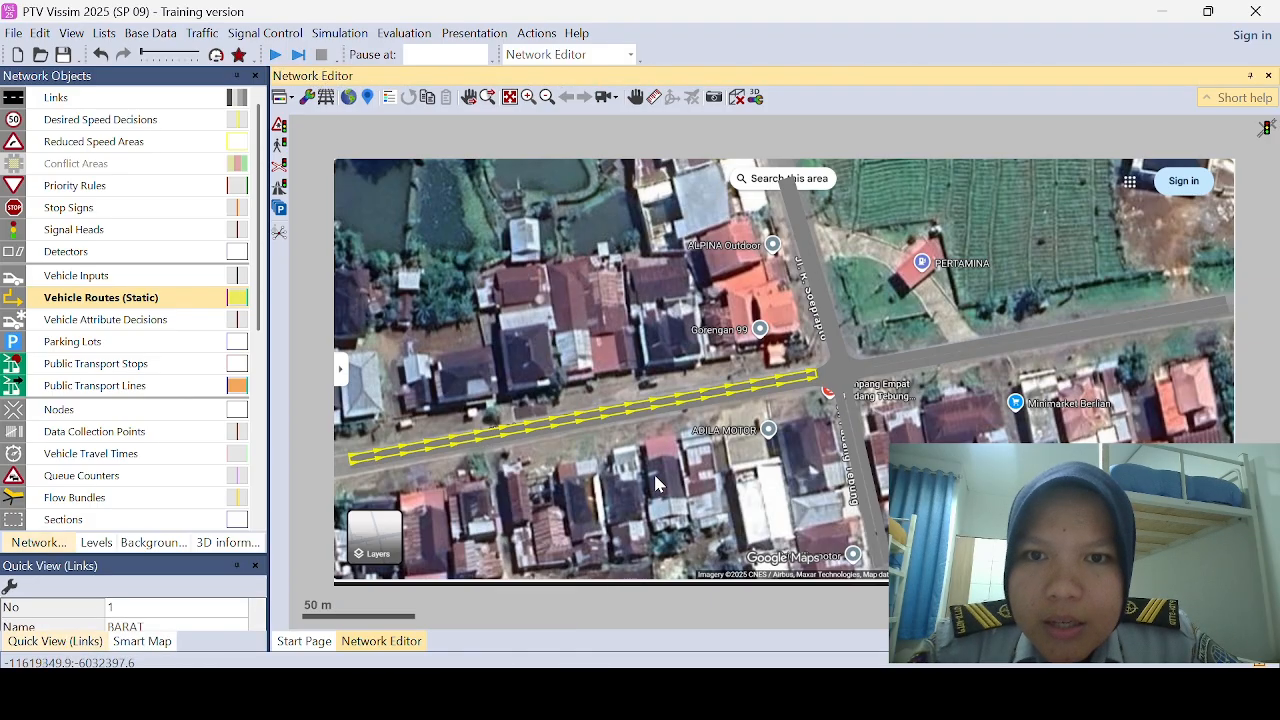
ctrl+right_click(355, 460)
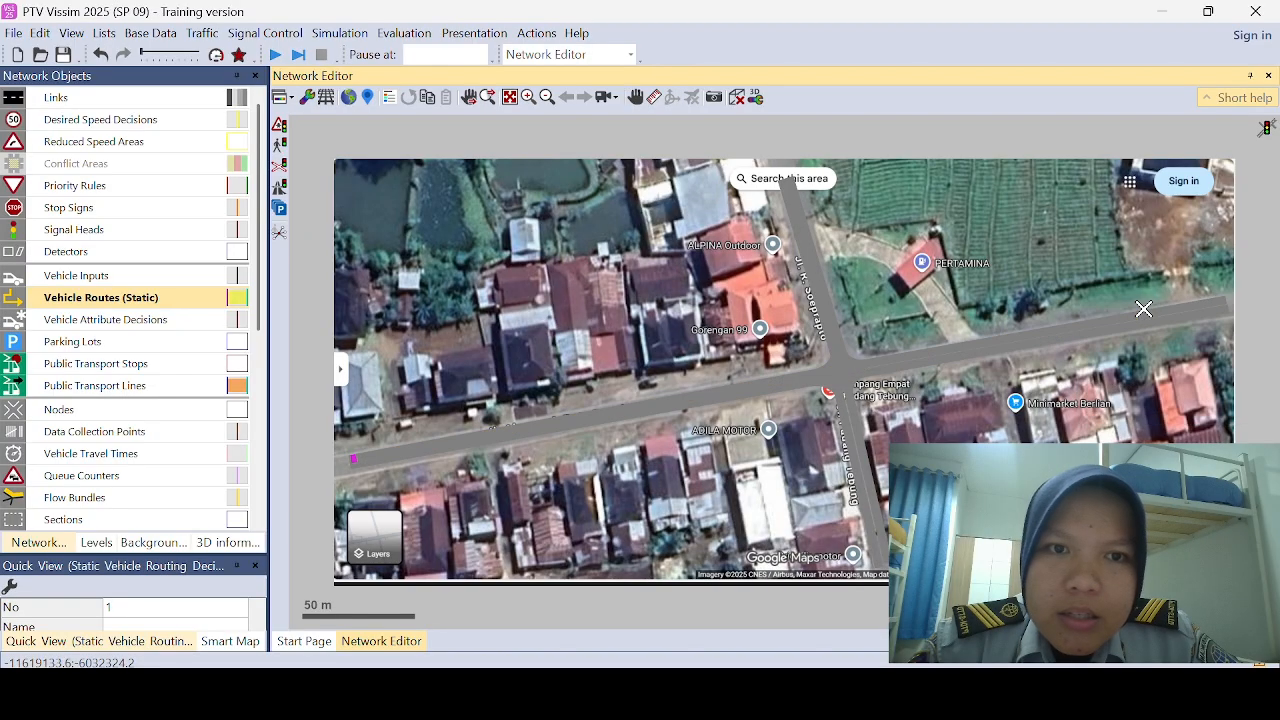
Step: Add static vehicle routes from the BARAT decision to the outer ends of the TIMUR, SELATAN and UTARA links
click(1209, 302)
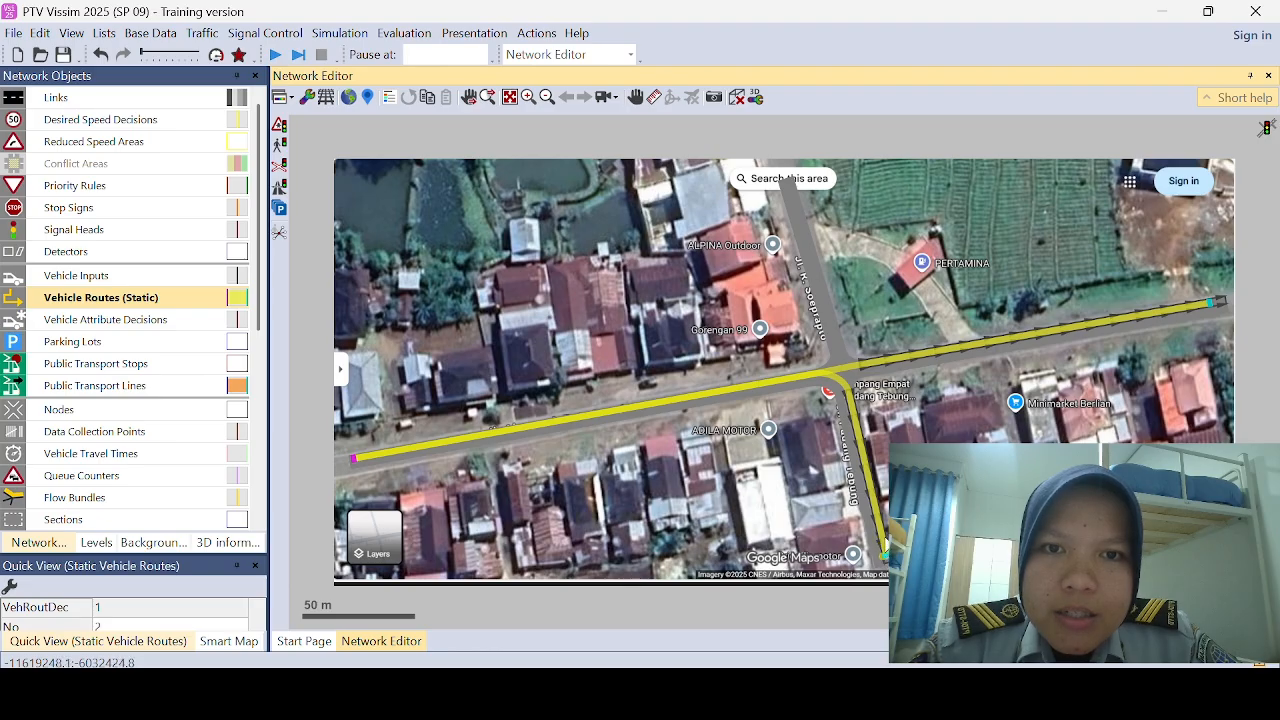
click(884, 553)
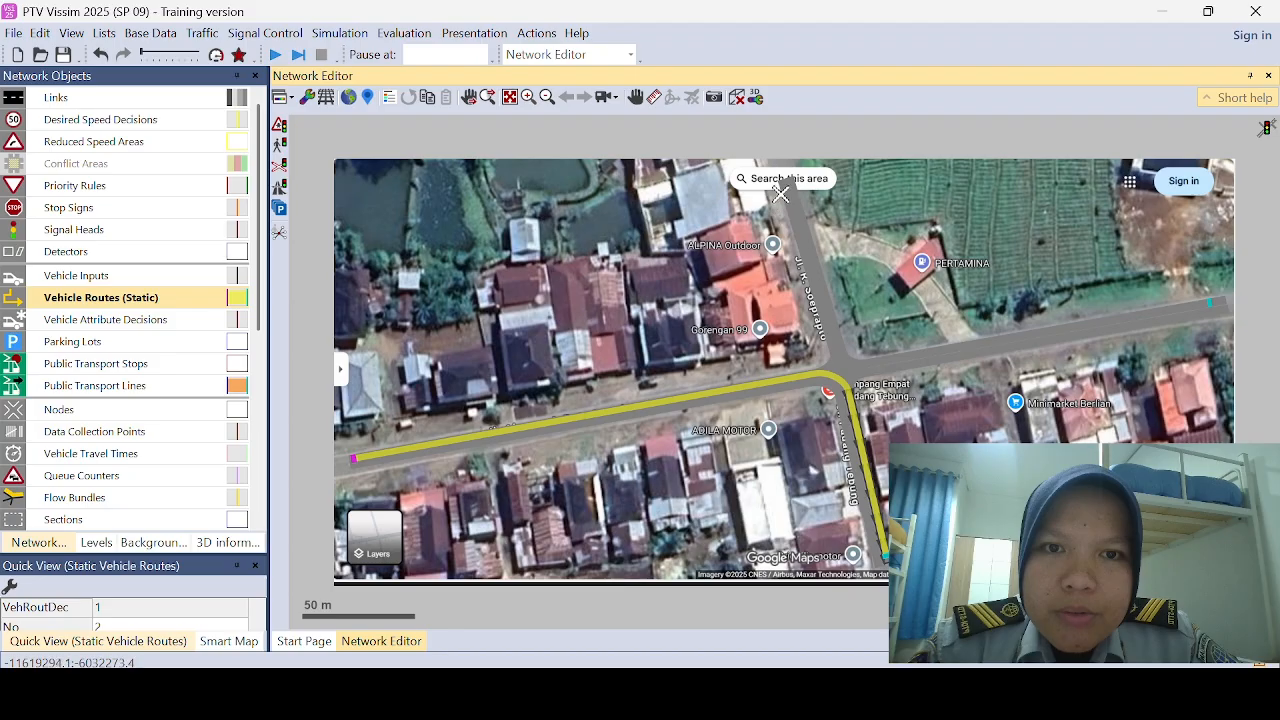
click(787, 190)
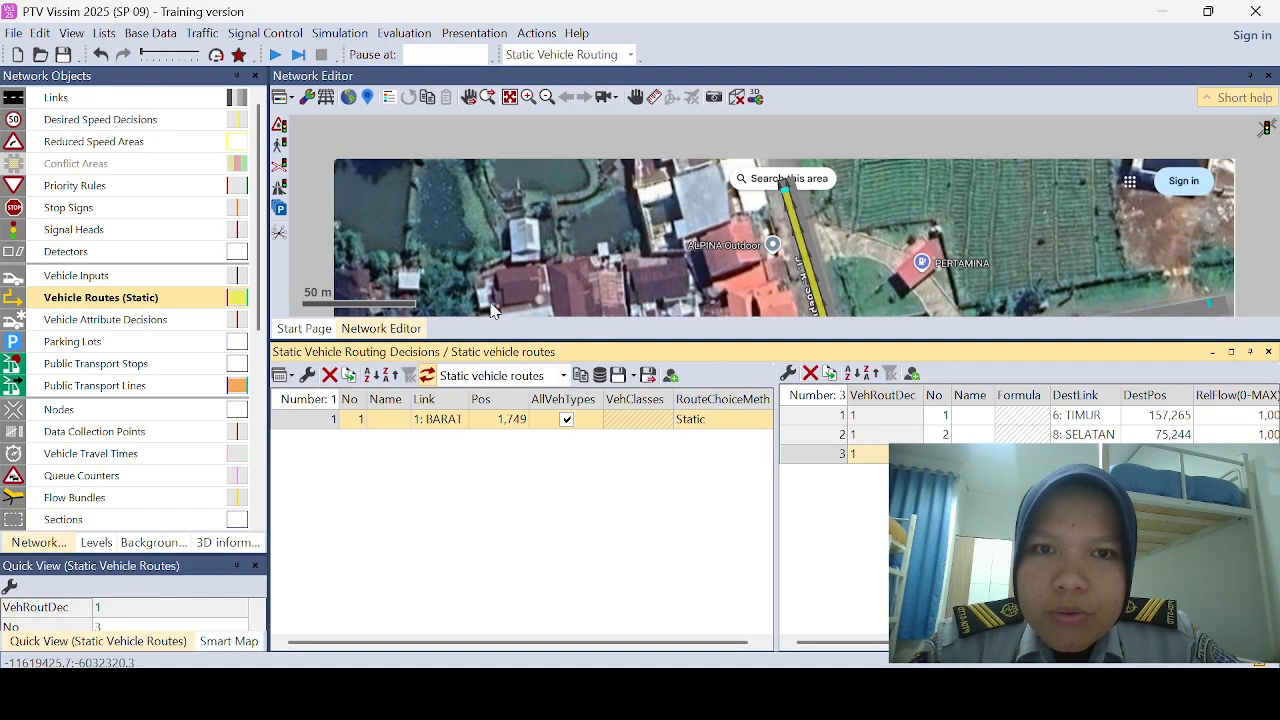
Step: Enlarge the network view to fit the whole intersection and add a static vehicle routing decision about 9.7 m along the incoming SELATAN link
drag(569, 340, 584, 513)
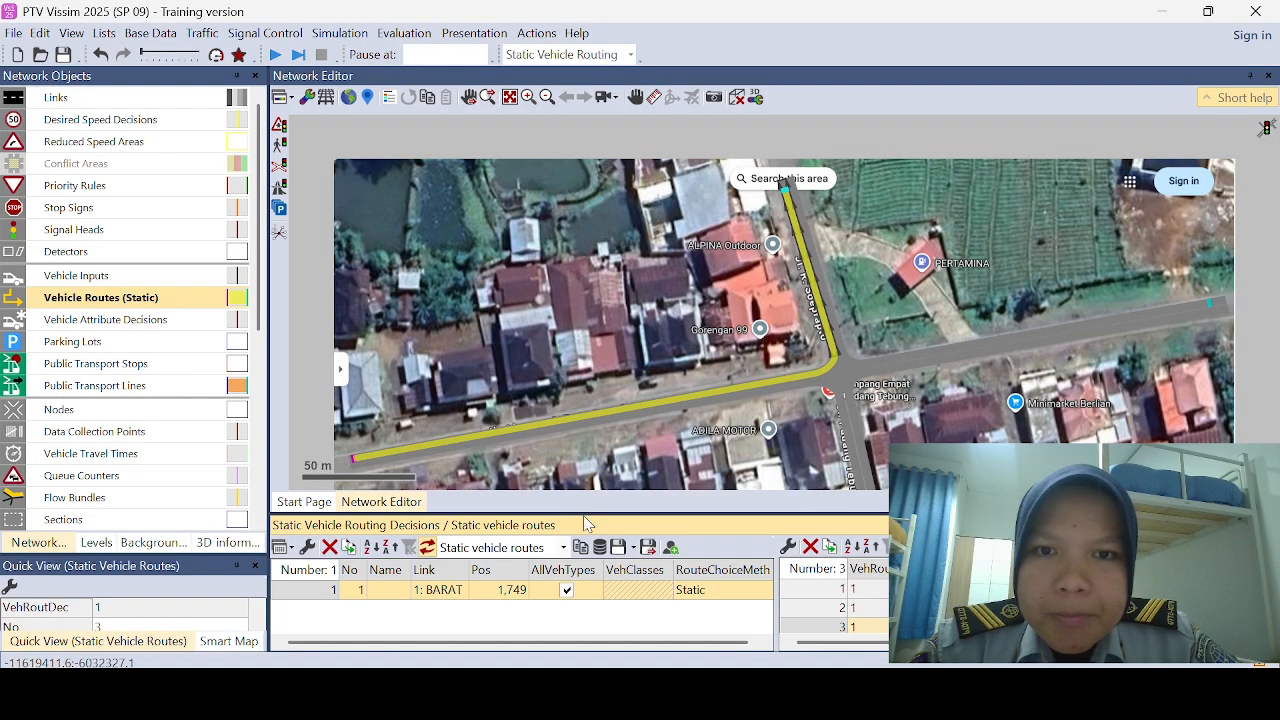
click(510, 99)
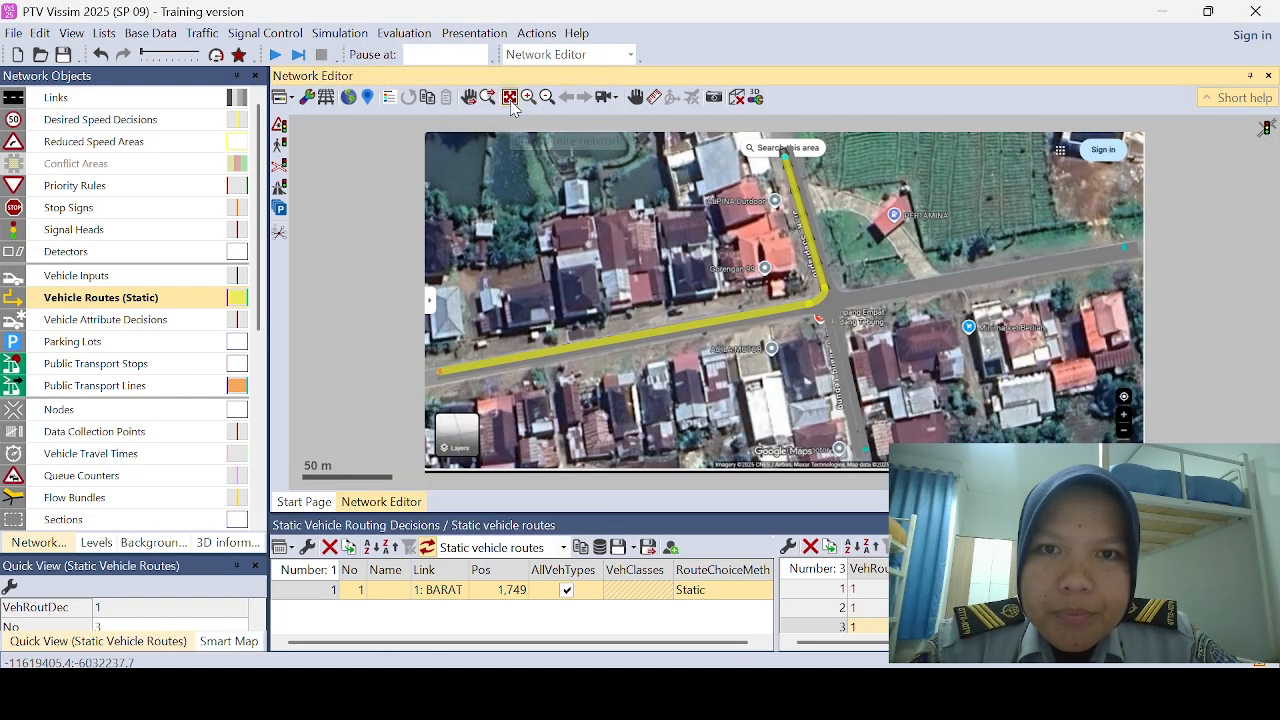
click(853, 451)
right_click(845, 450)
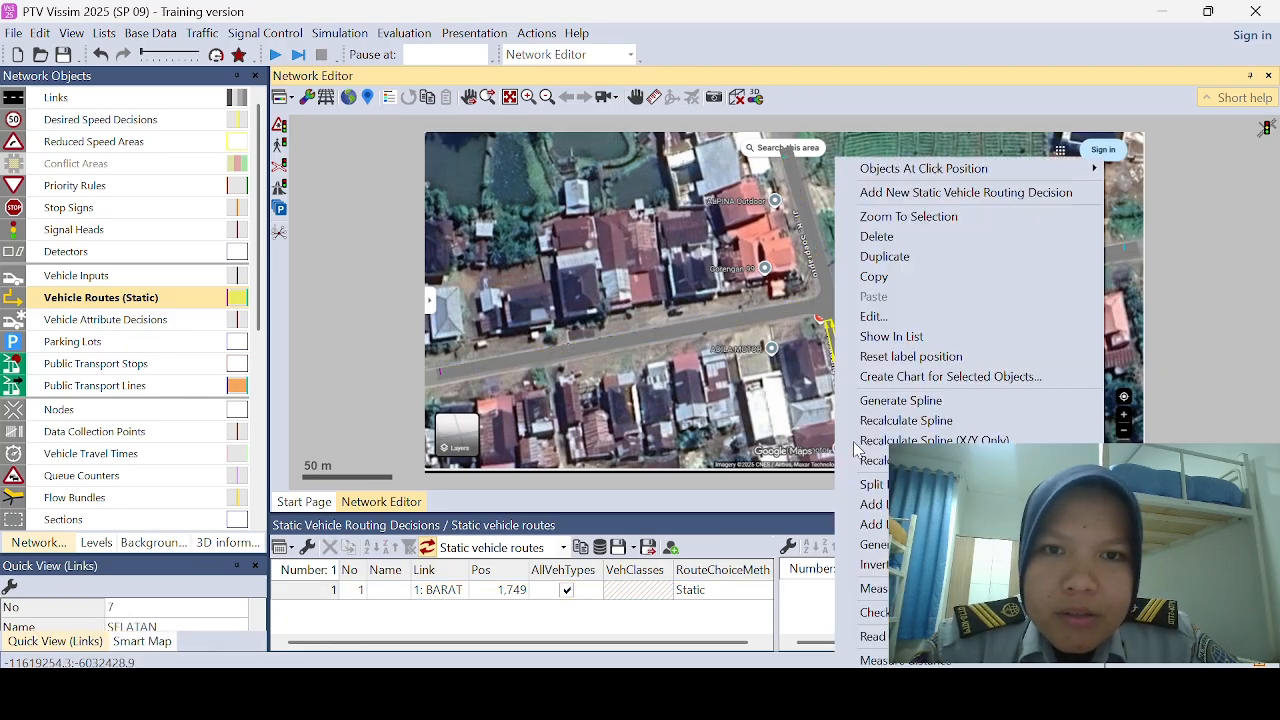
click(920, 192)
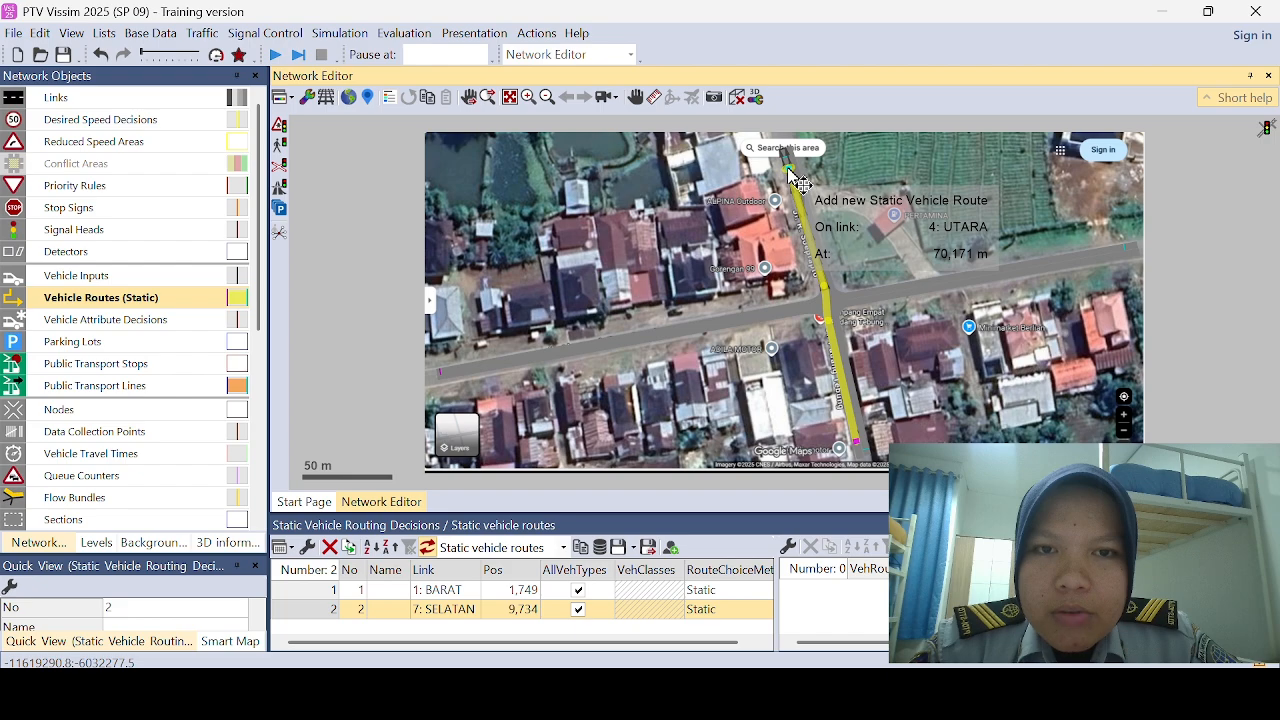
Step: Add static vehicle routes from the SELATAN decision to the outer ends of the UTARA, BARAT and TIMUR links
click(798, 178)
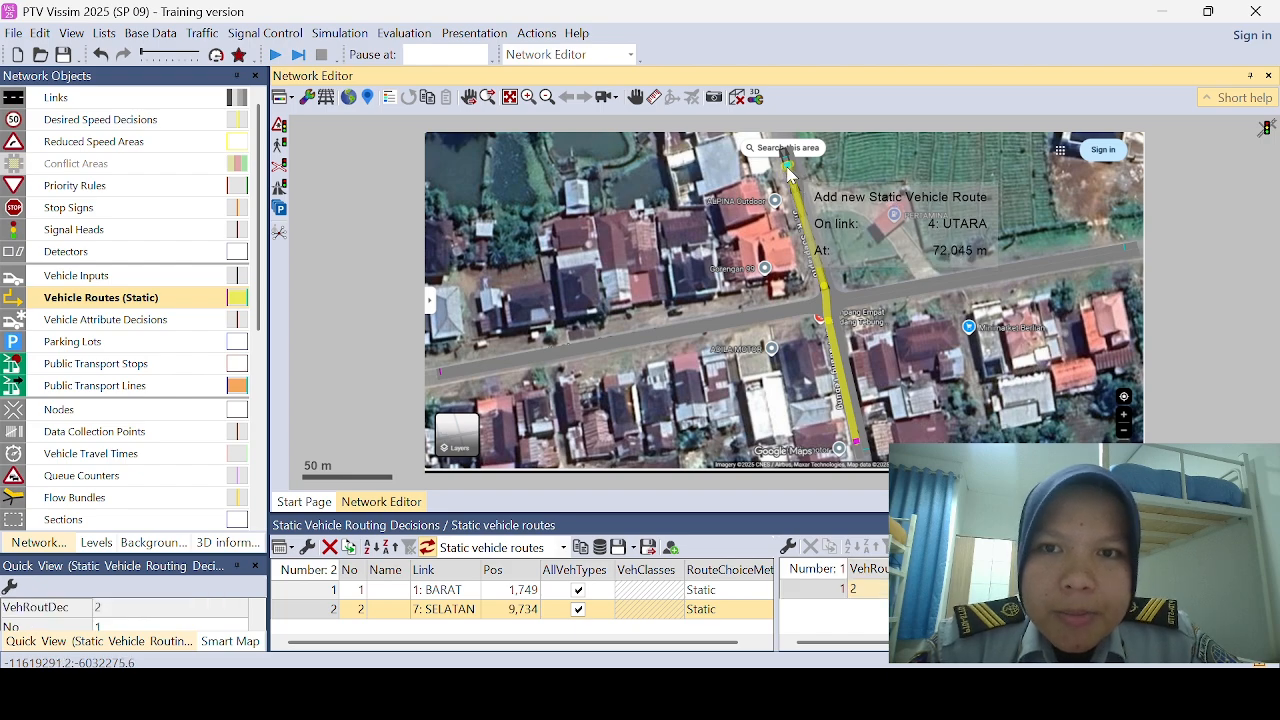
click(458, 373)
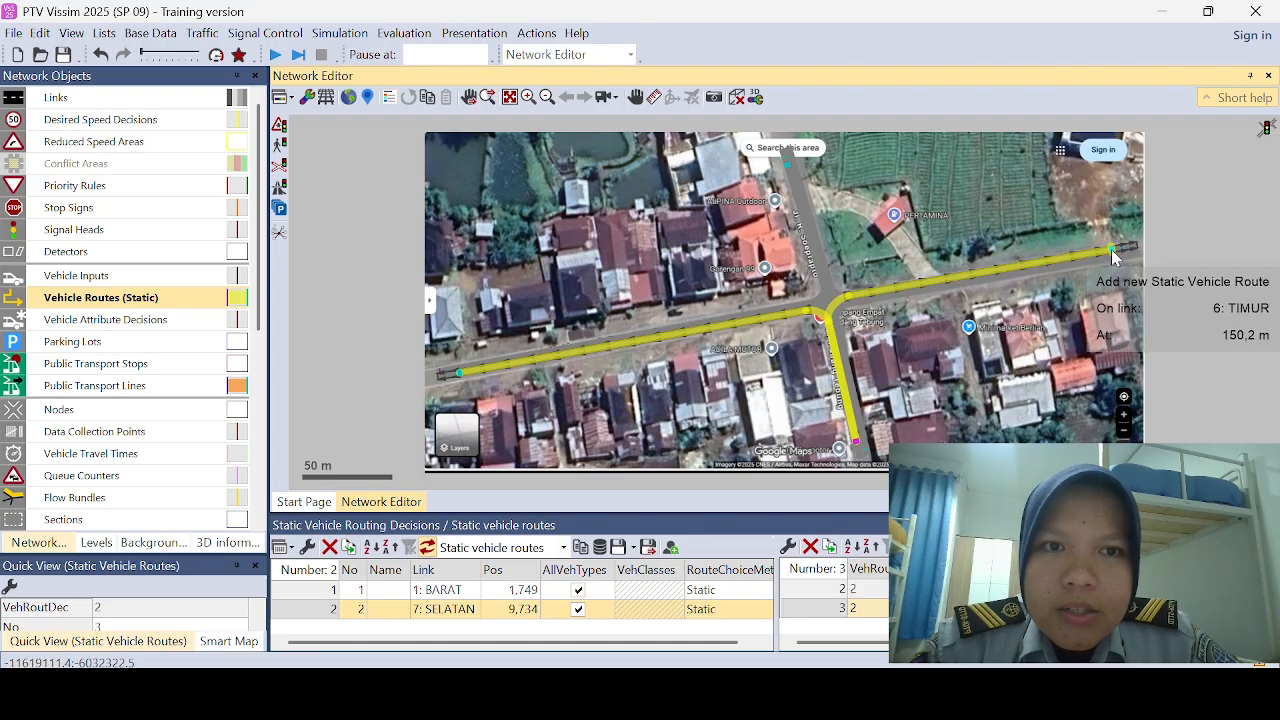
click(1113, 252)
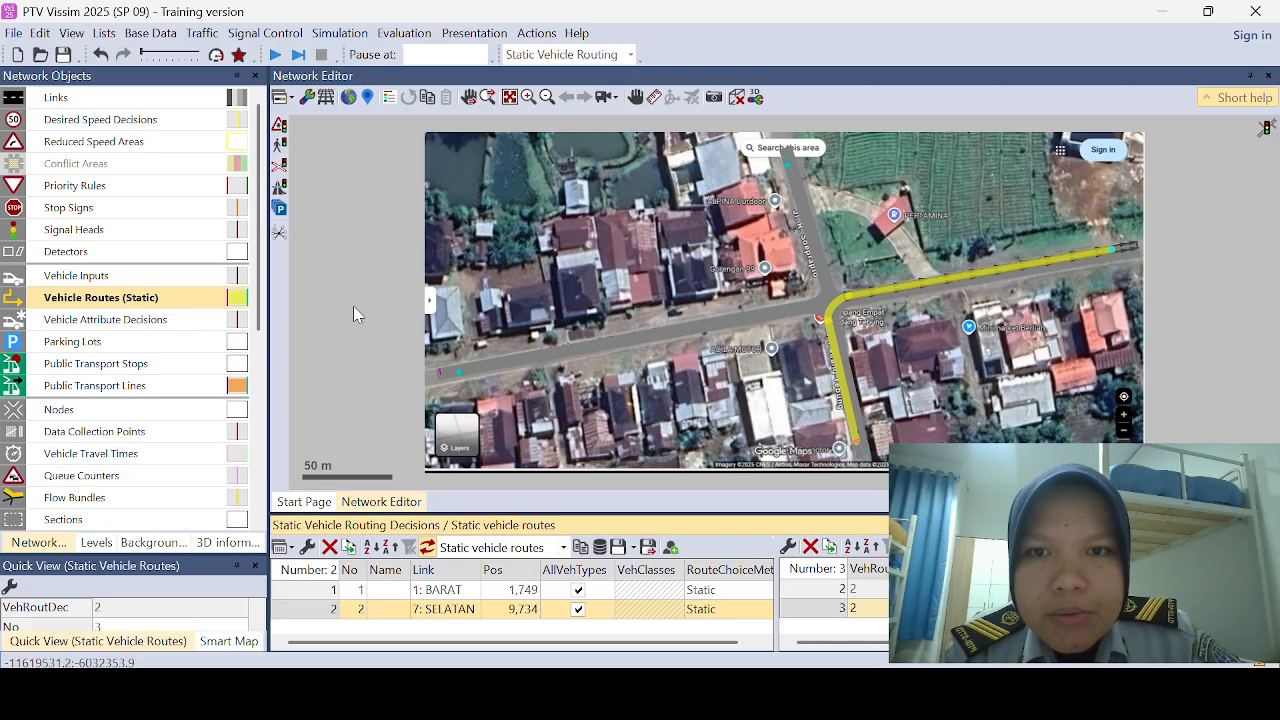
Step: Add a static vehicle routing decision about 34.6 m along the incoming TIMUR link
click(355, 310)
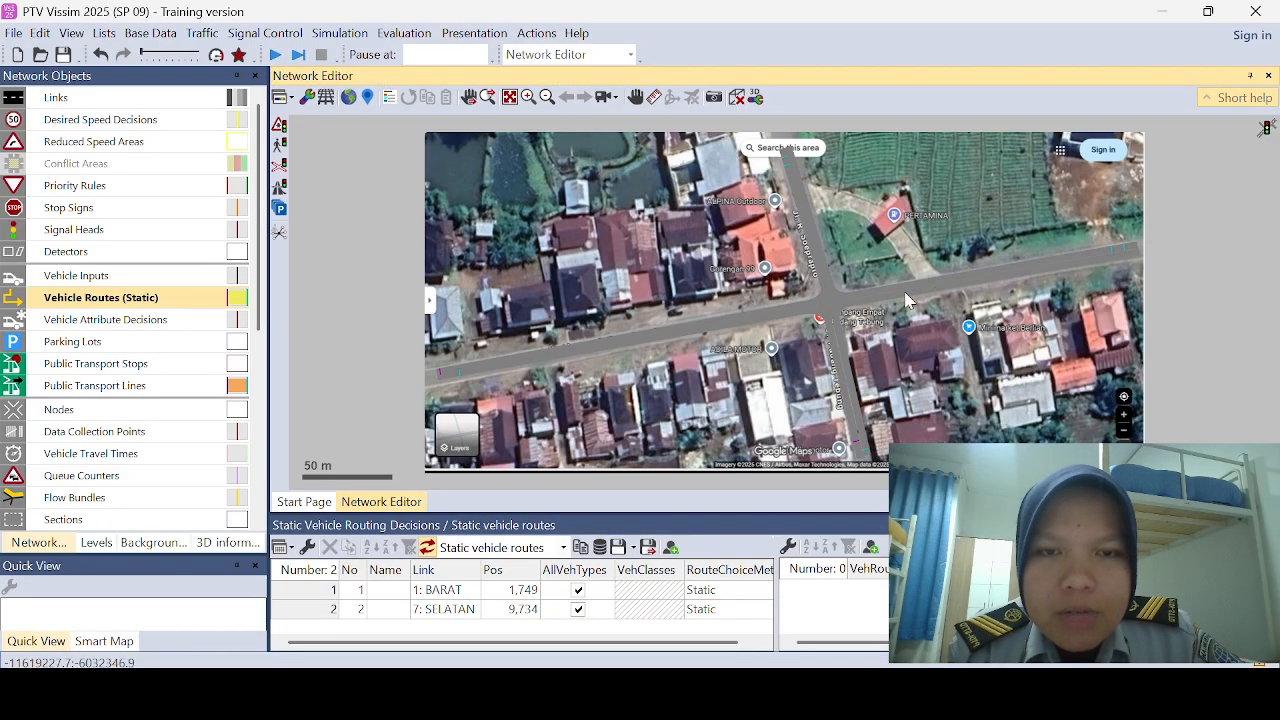
click(1000, 277)
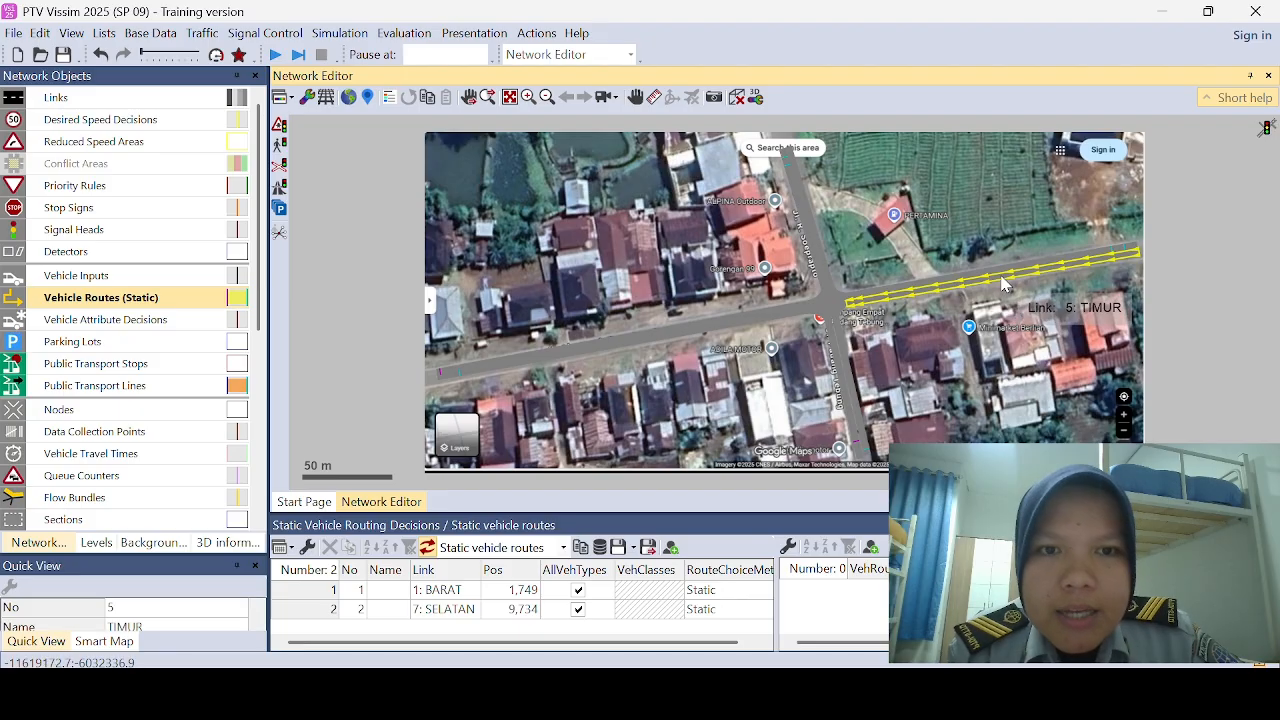
right_click(1080, 266)
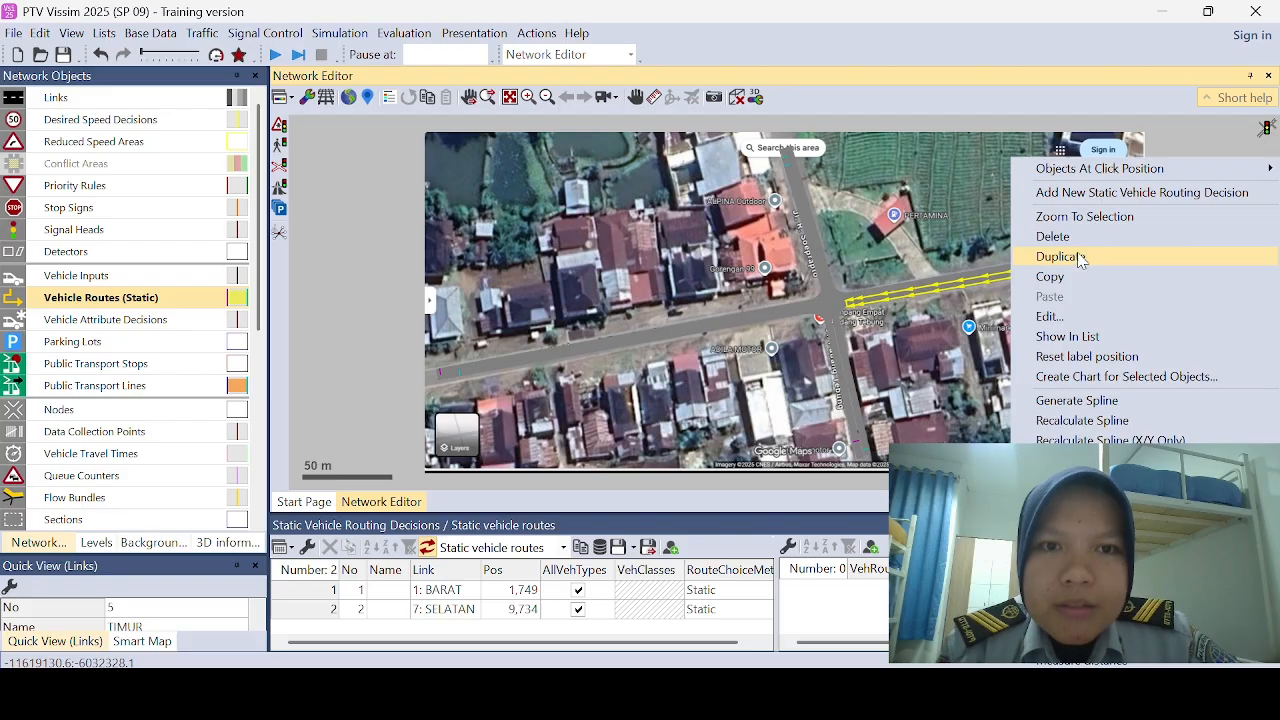
click(1085, 193)
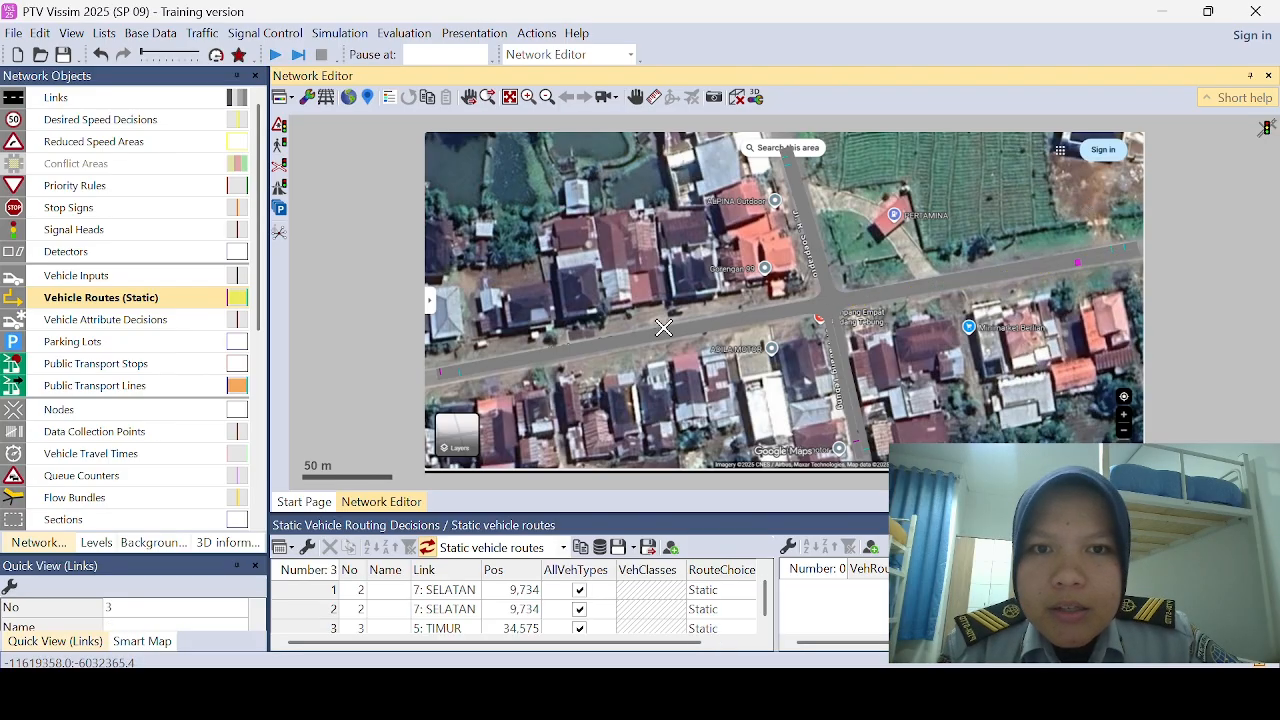
Step: Add static vehicle routes from the TIMUR decision to the outer ends of the BARAT, UTARA and SELATAN links
click(480, 371)
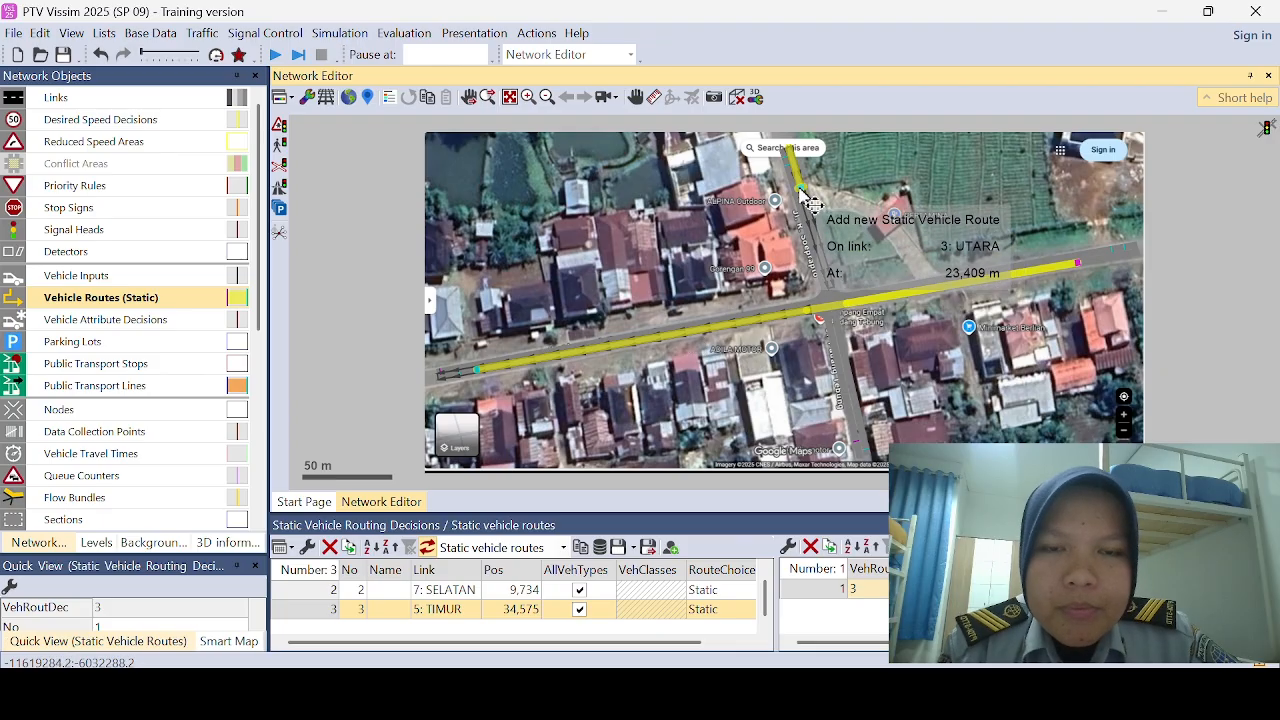
click(799, 176)
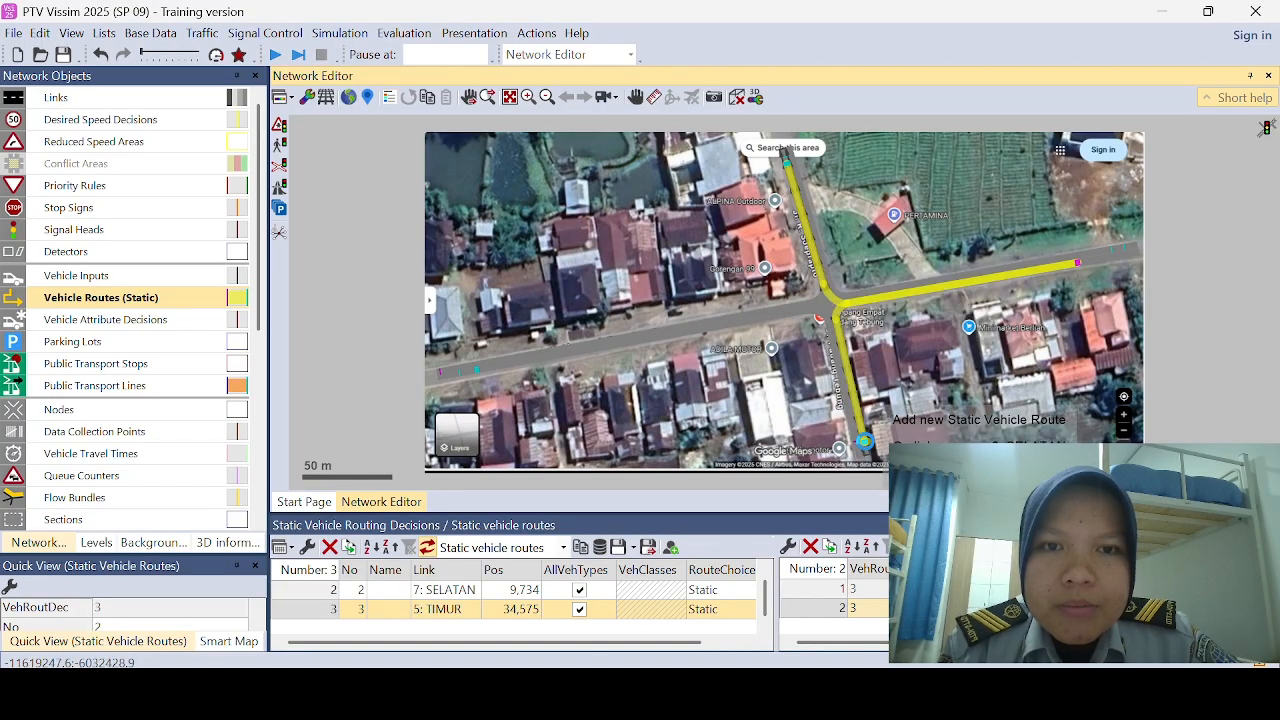
click(864, 440)
click(378, 318)
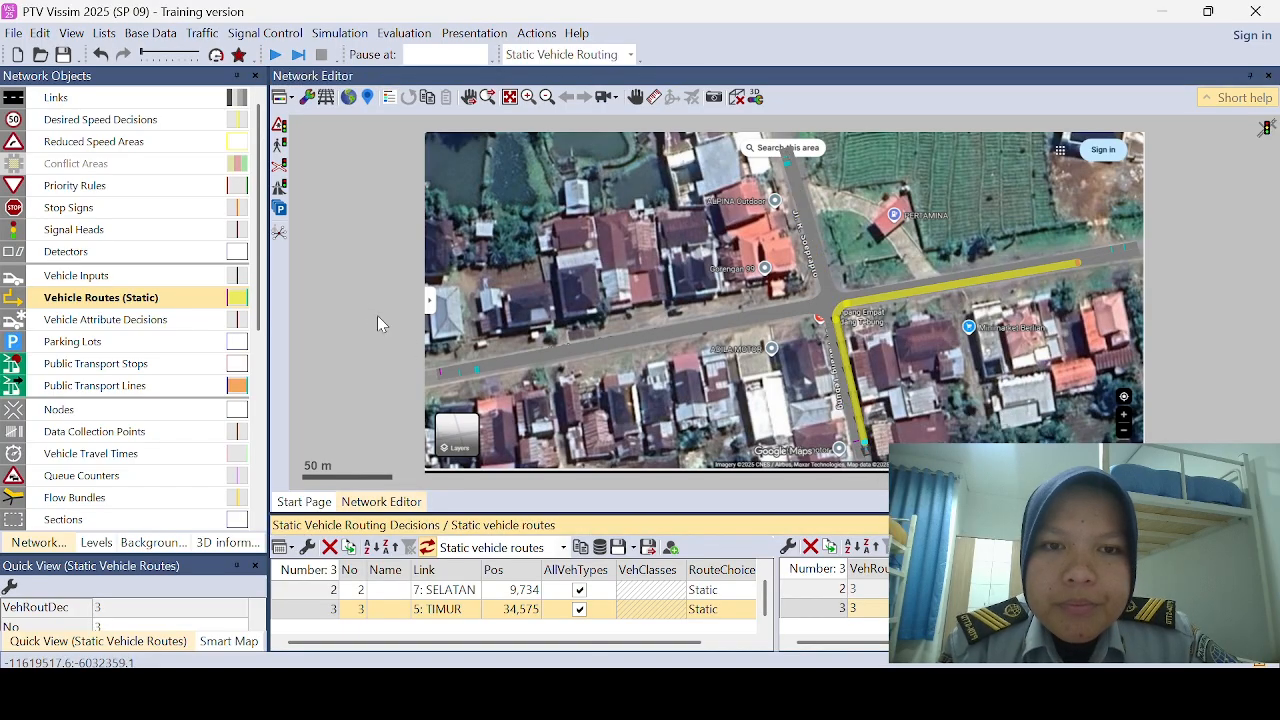
Step: Add a static vehicle routing decision about 5.7 m along the incoming UTARA link
click(799, 167)
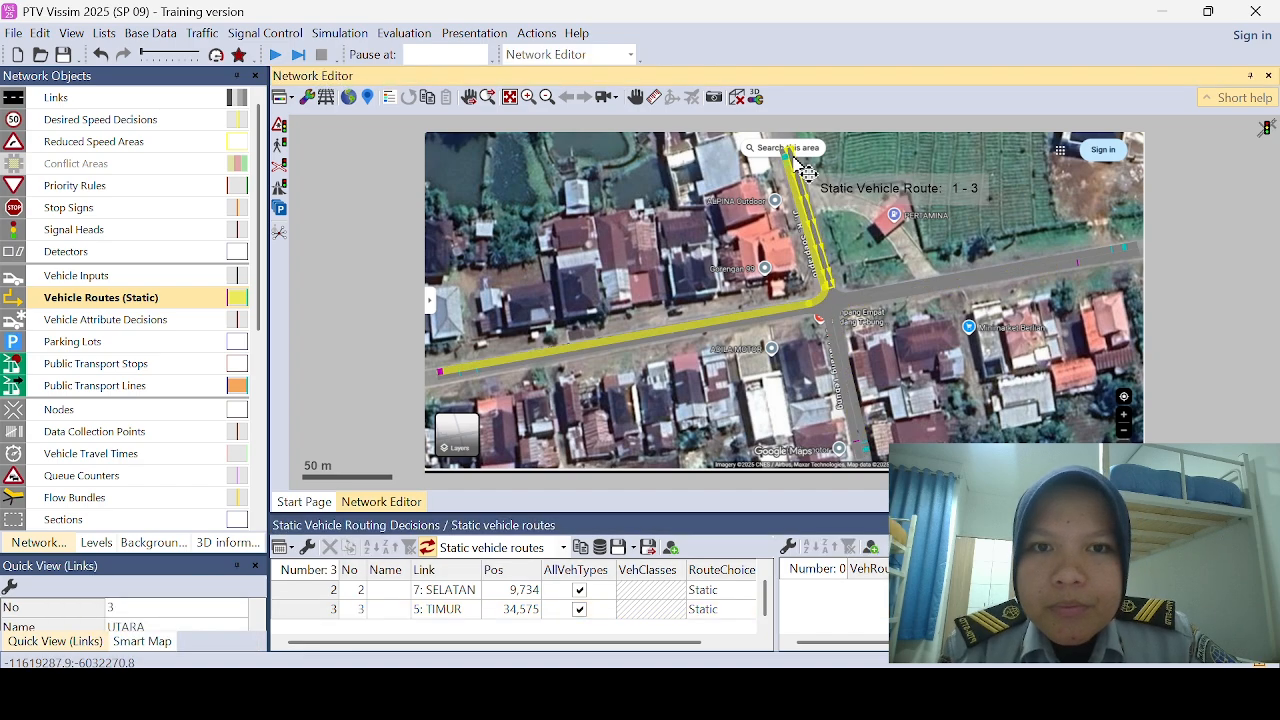
right_click(796, 164)
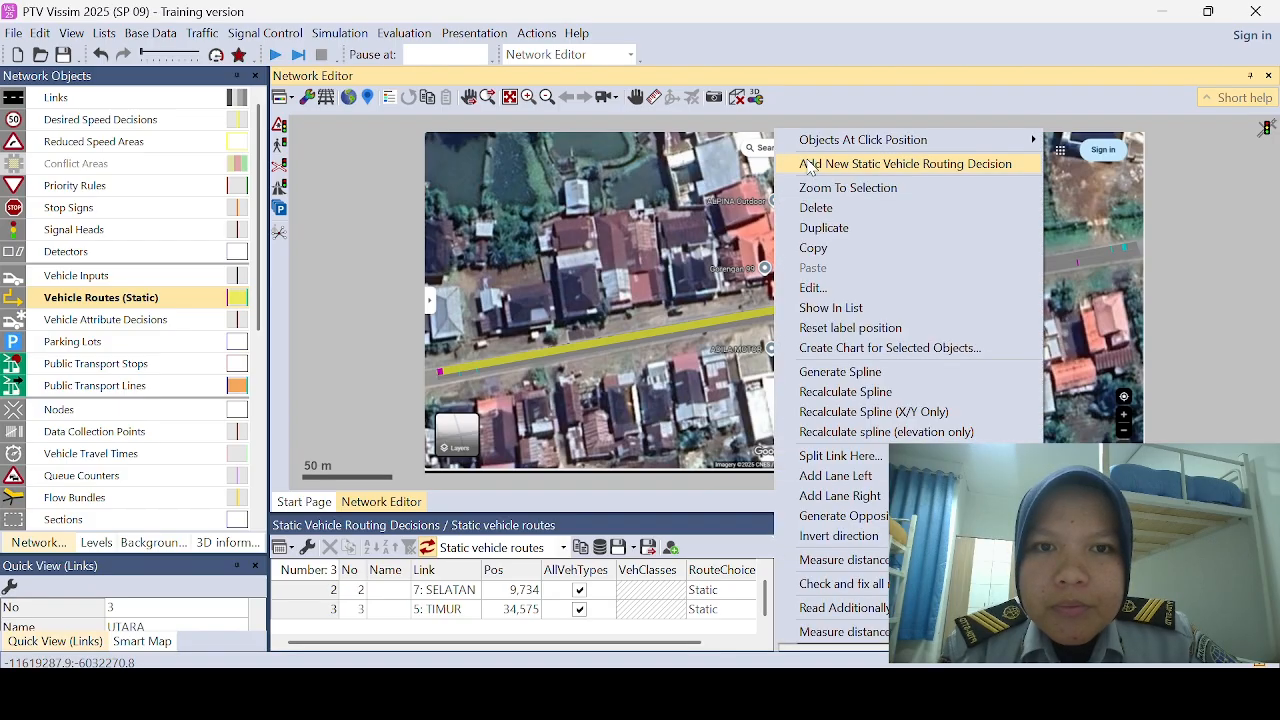
click(810, 165)
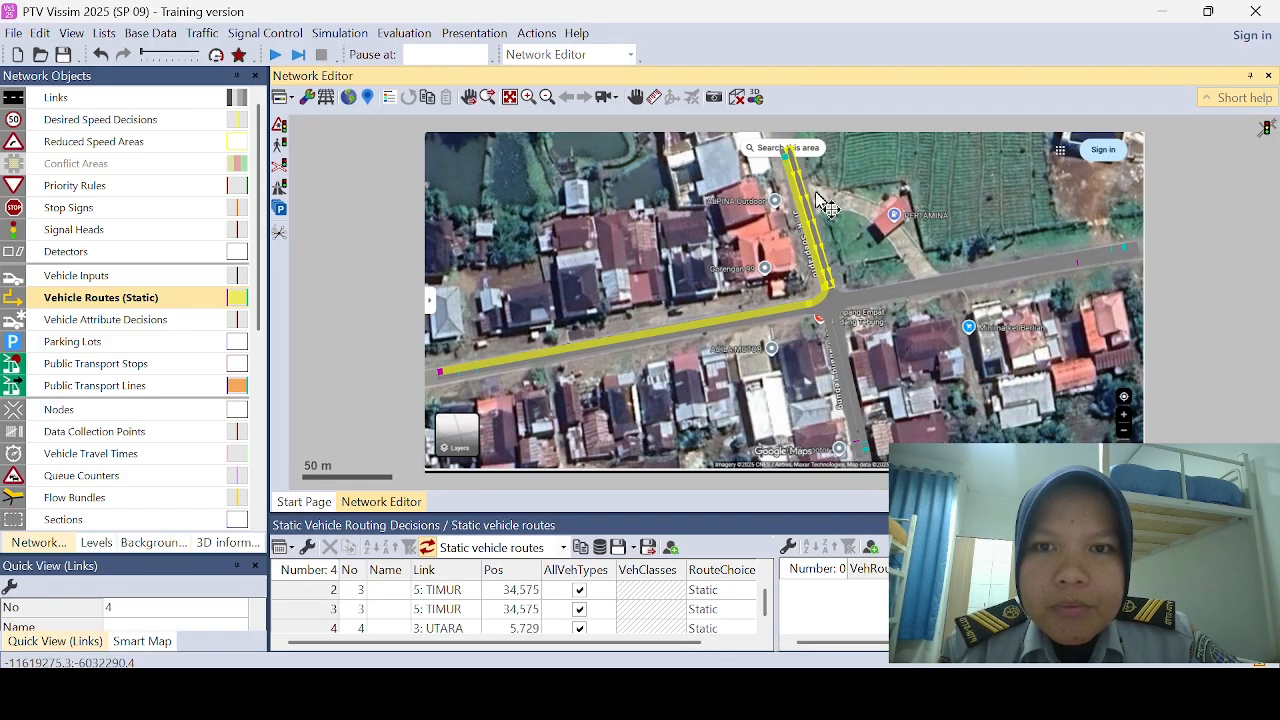
Step: Add static vehicle routes from the UTARA decision to the outer ends of the SELATAN, TIMUR and BARAT links
click(864, 436)
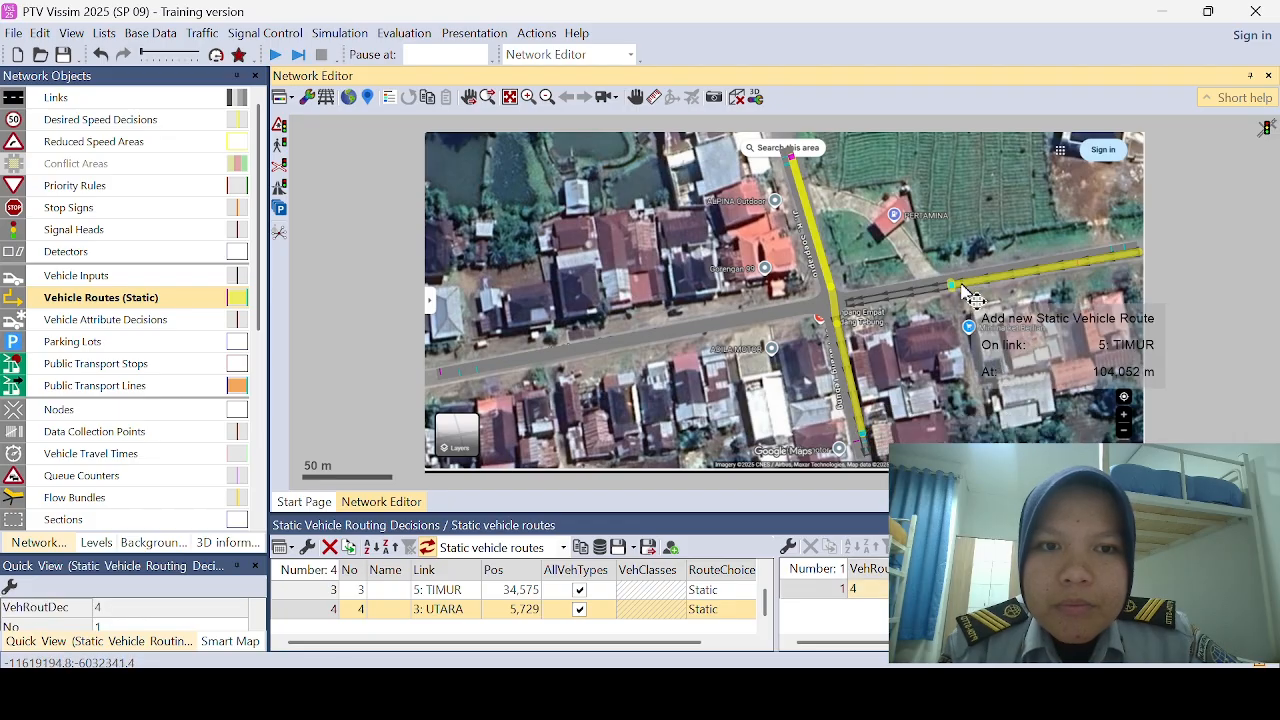
click(992, 276)
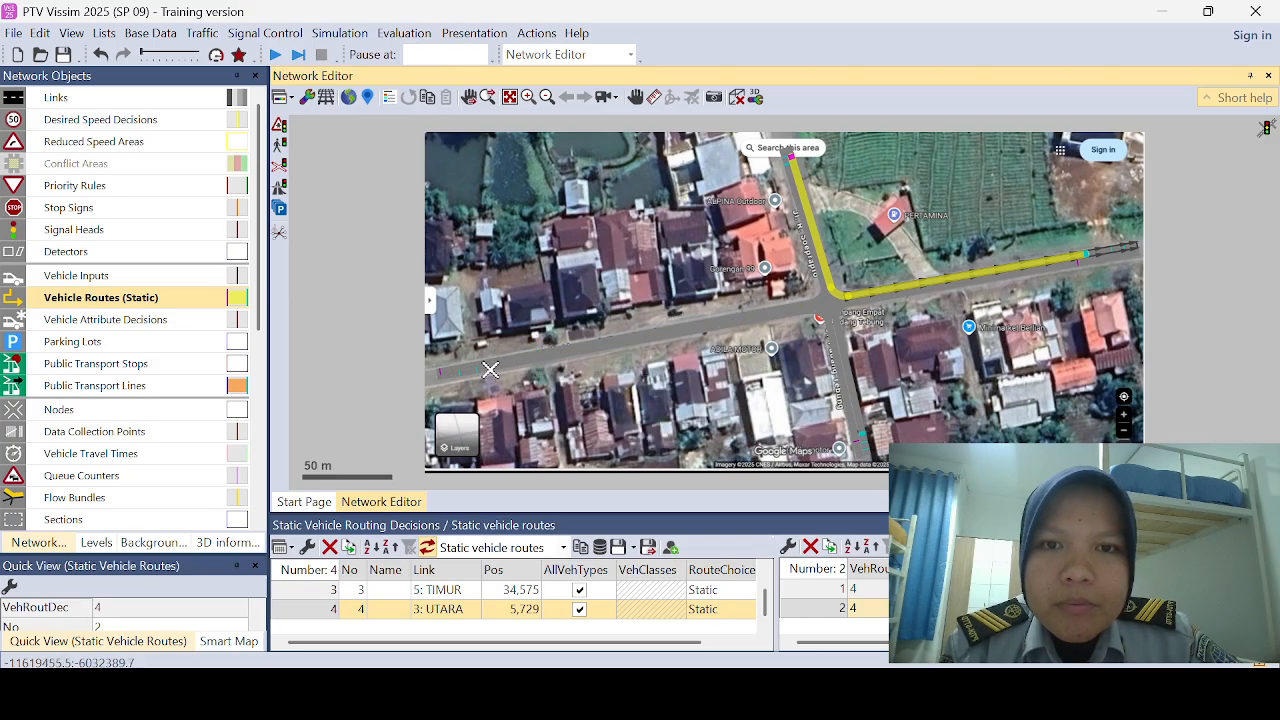
click(353, 279)
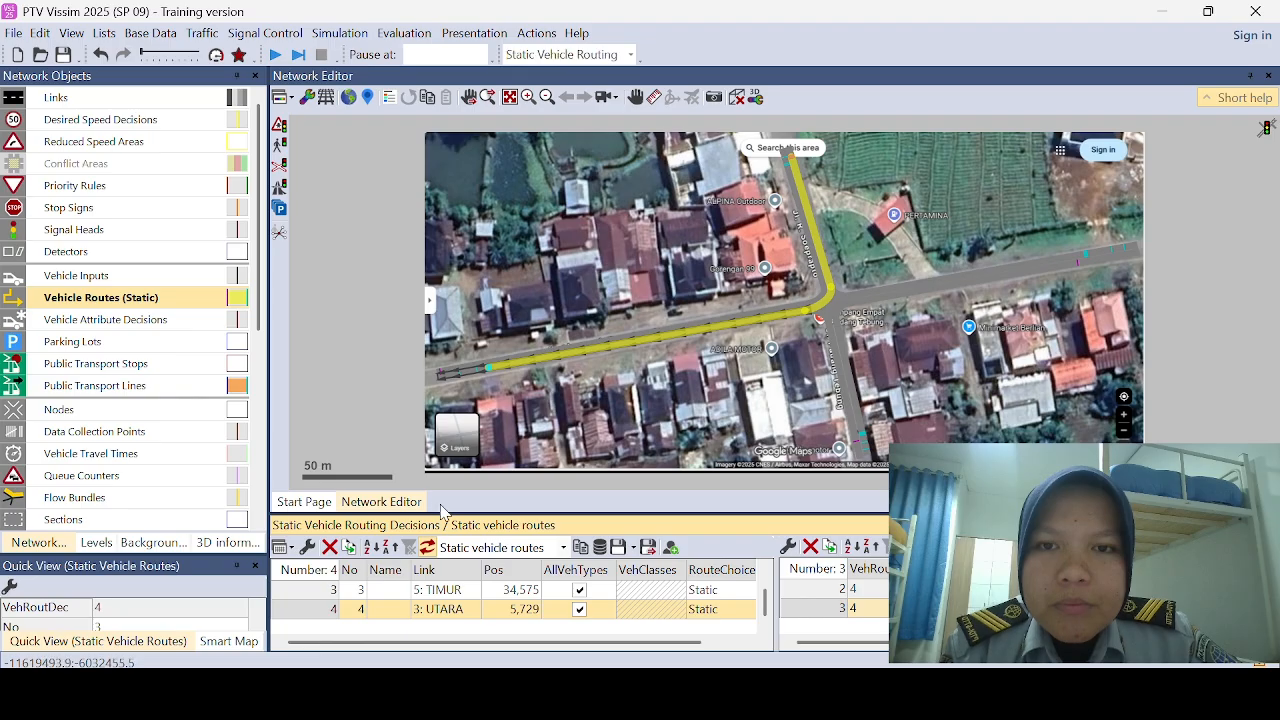
Step: Enlarge the routing decisions list and check each static route of the BARAT and SELATAN decisions on the map
drag(452, 514, 455, 452)
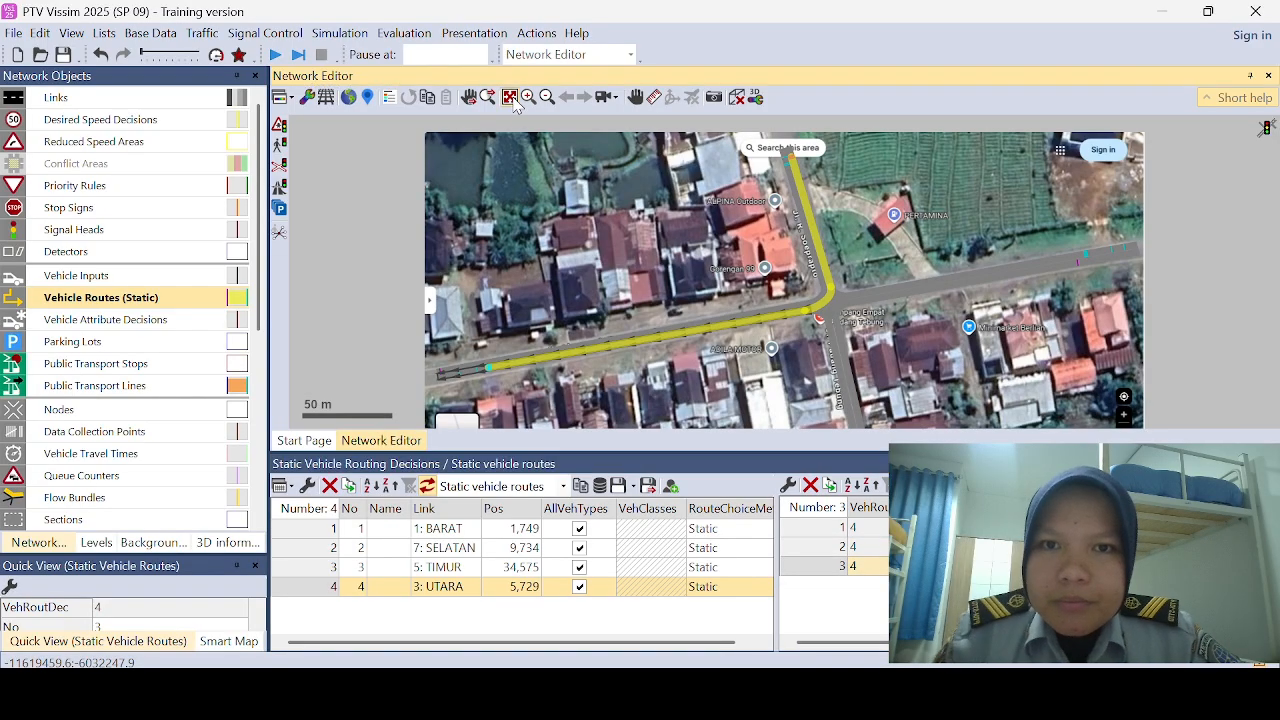
click(335, 530)
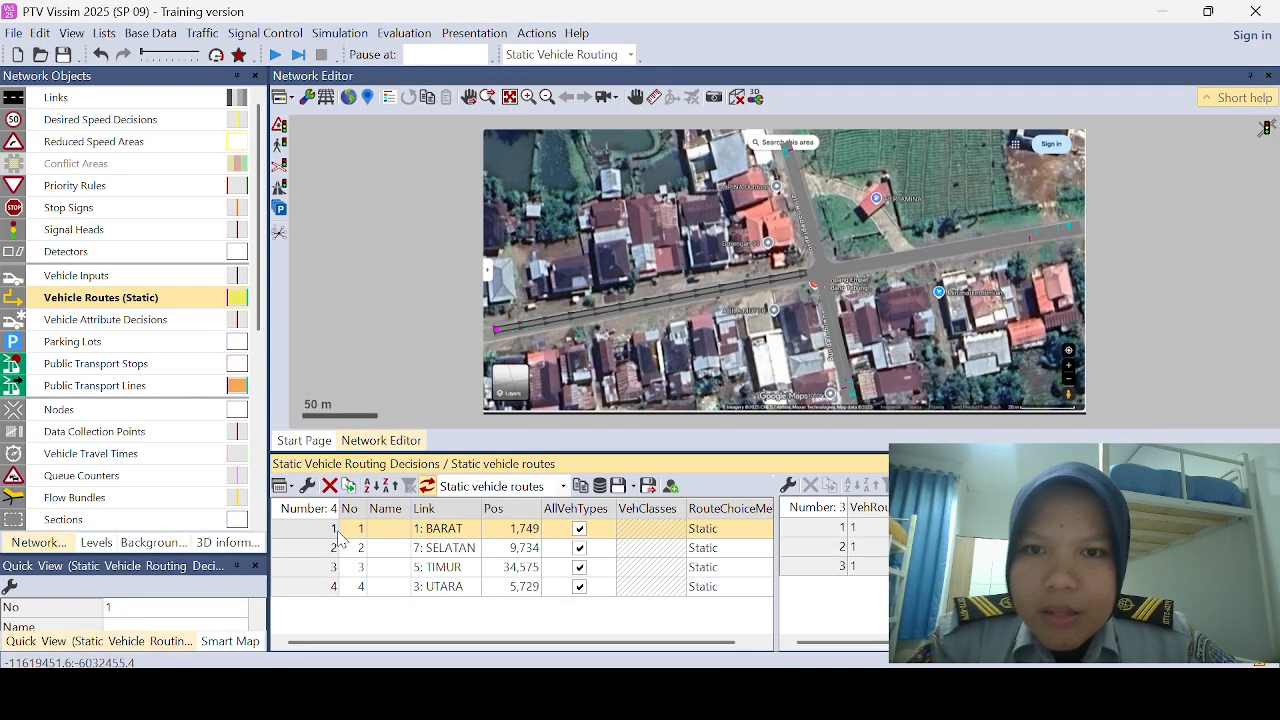
click(826, 530)
click(834, 547)
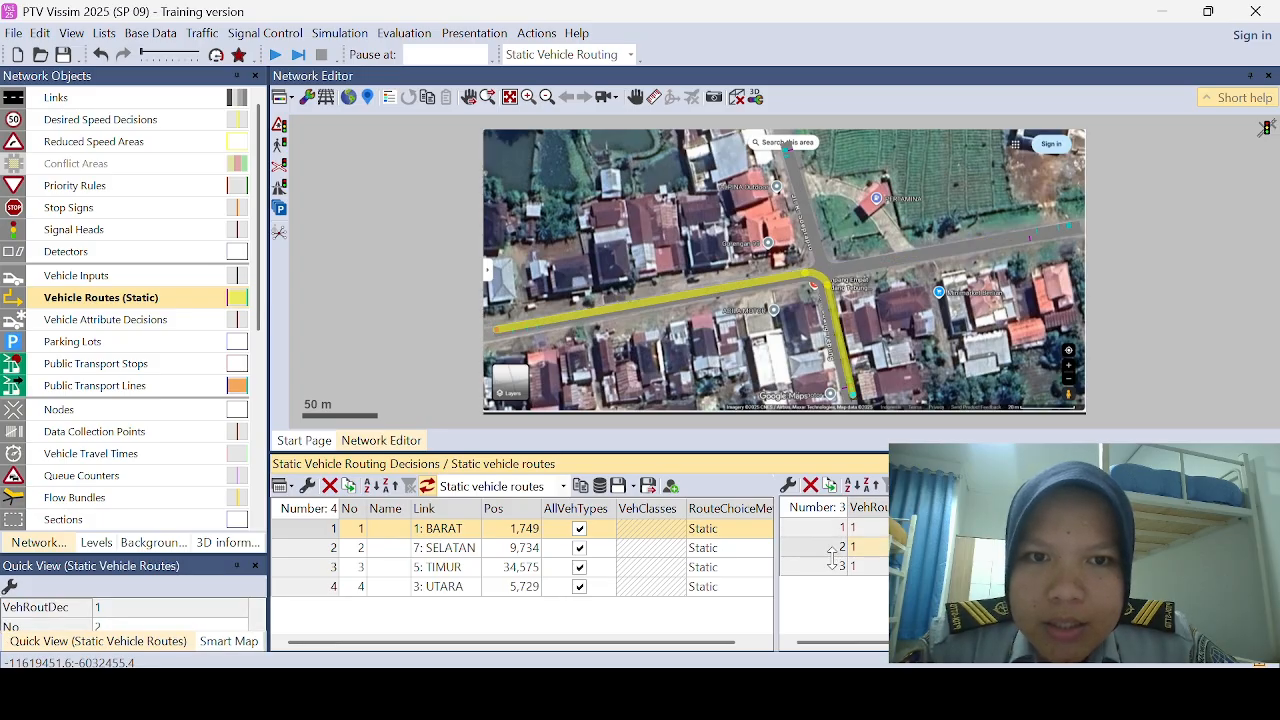
click(838, 567)
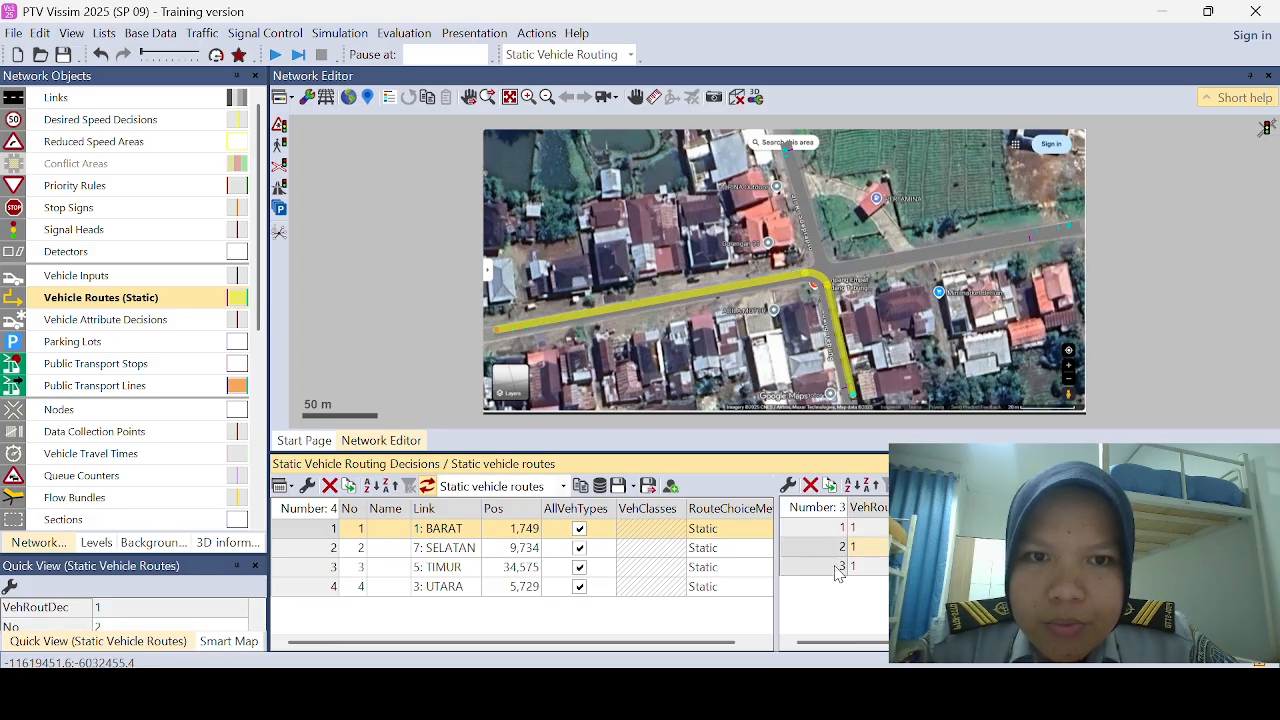
click(330, 548)
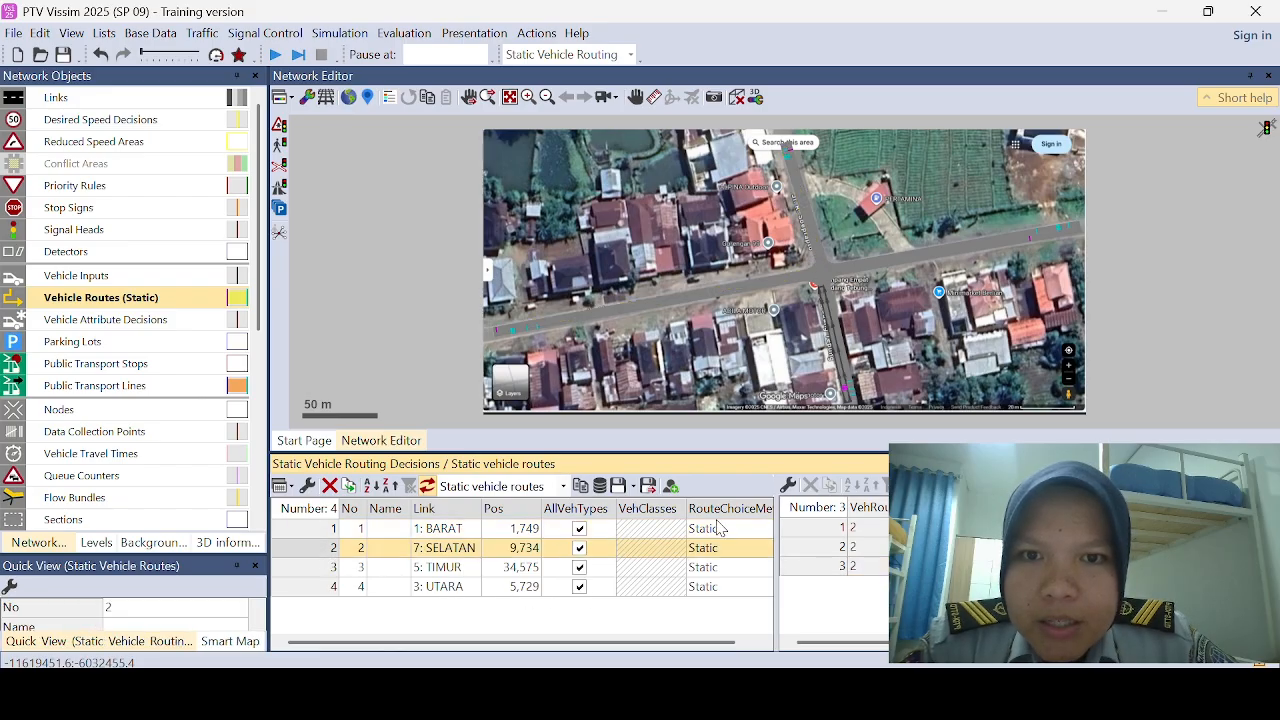
click(832, 530)
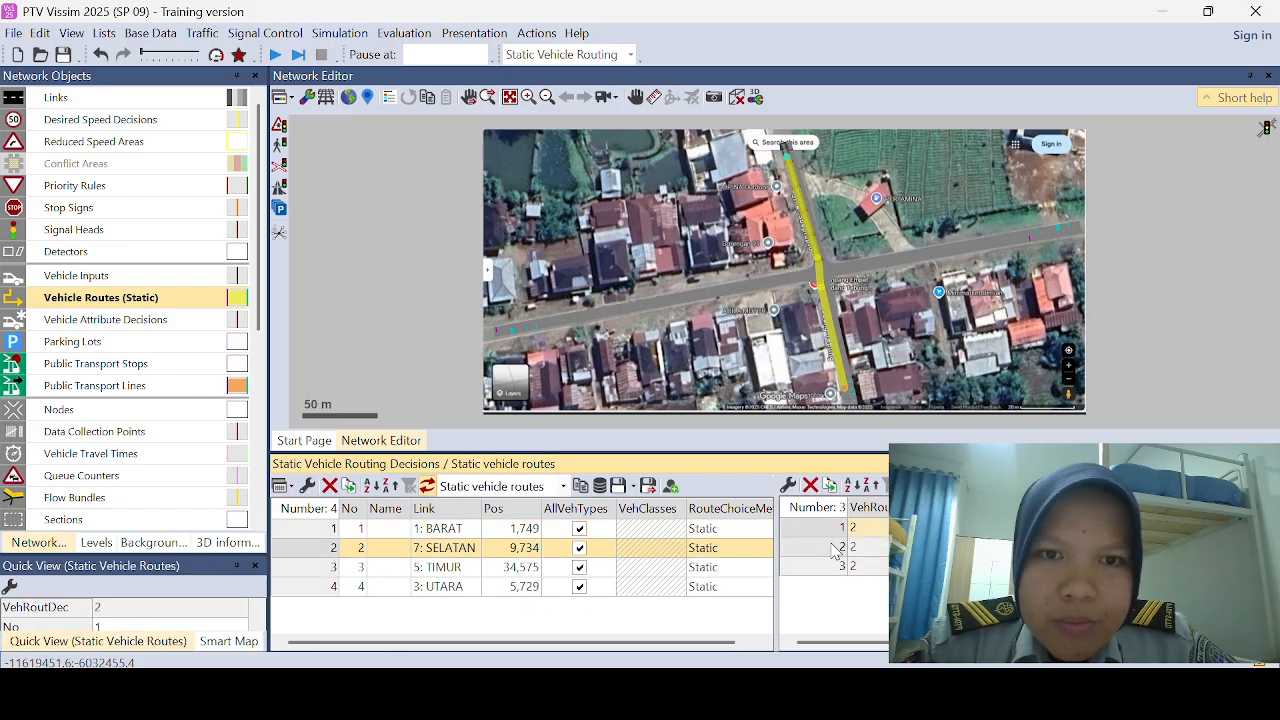
click(835, 547)
click(834, 567)
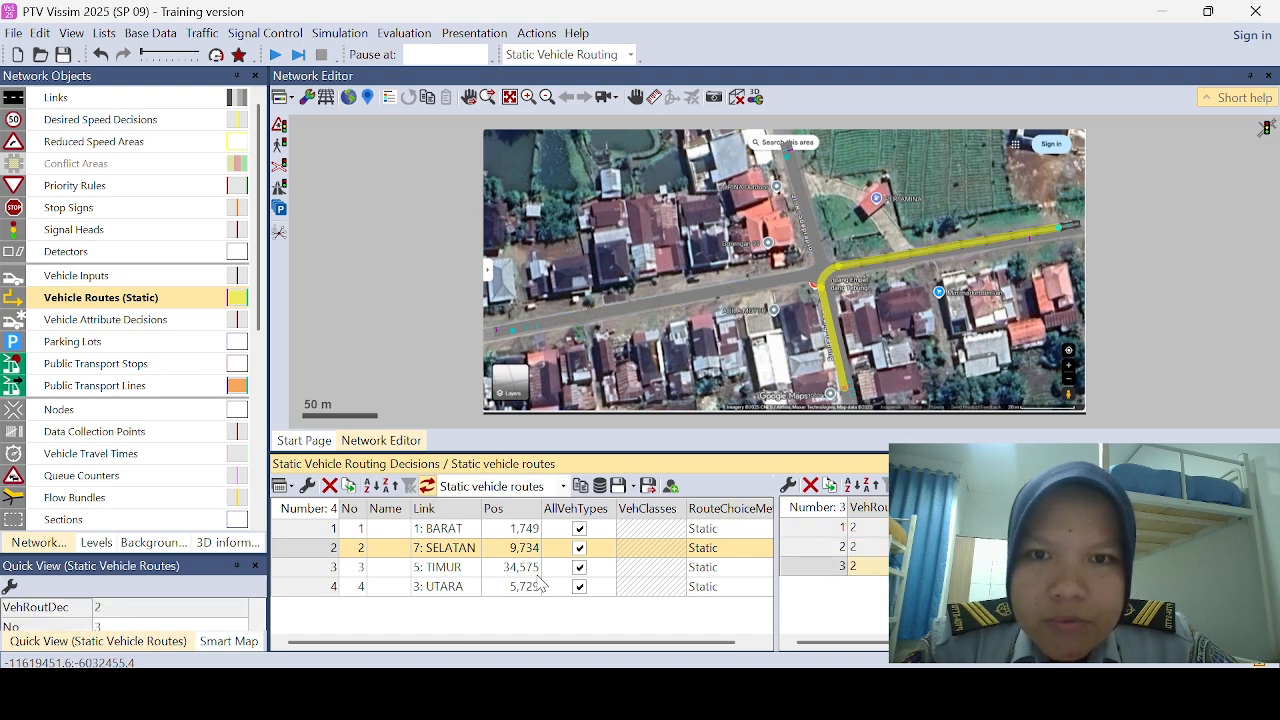
Step: Check each static route of the TIMUR and UTARA decisions on the map
click(345, 567)
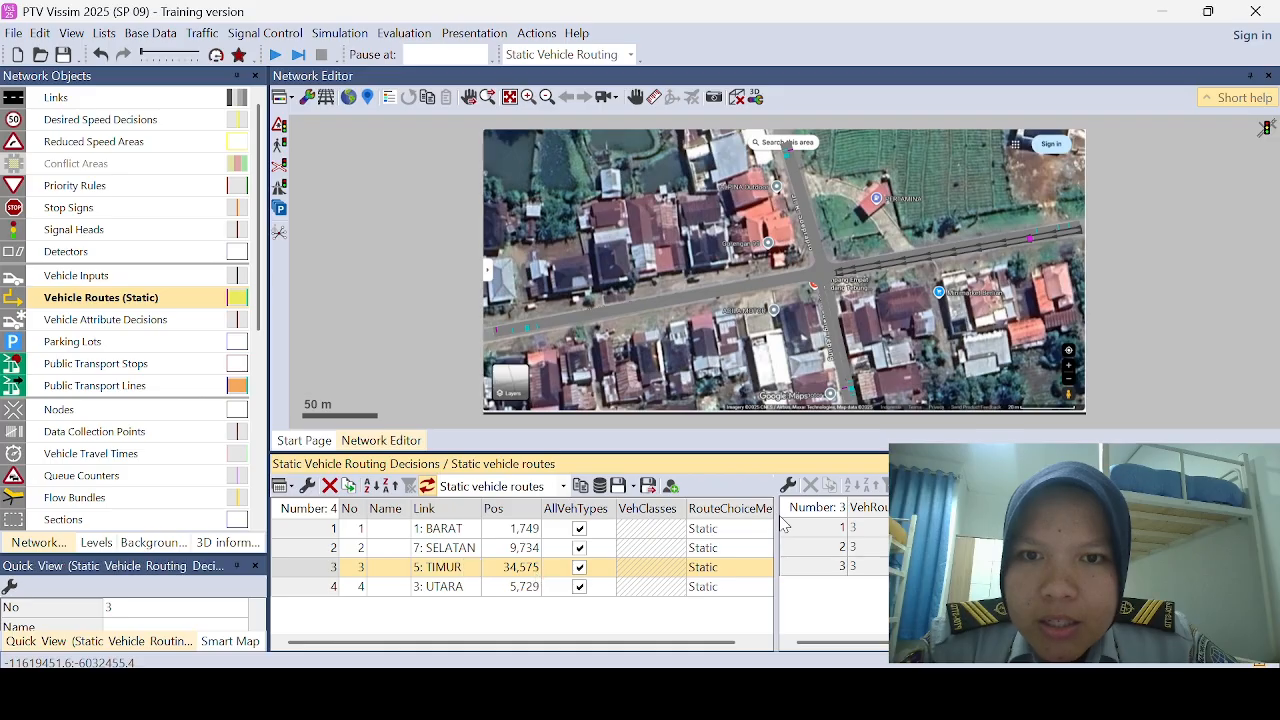
click(813, 533)
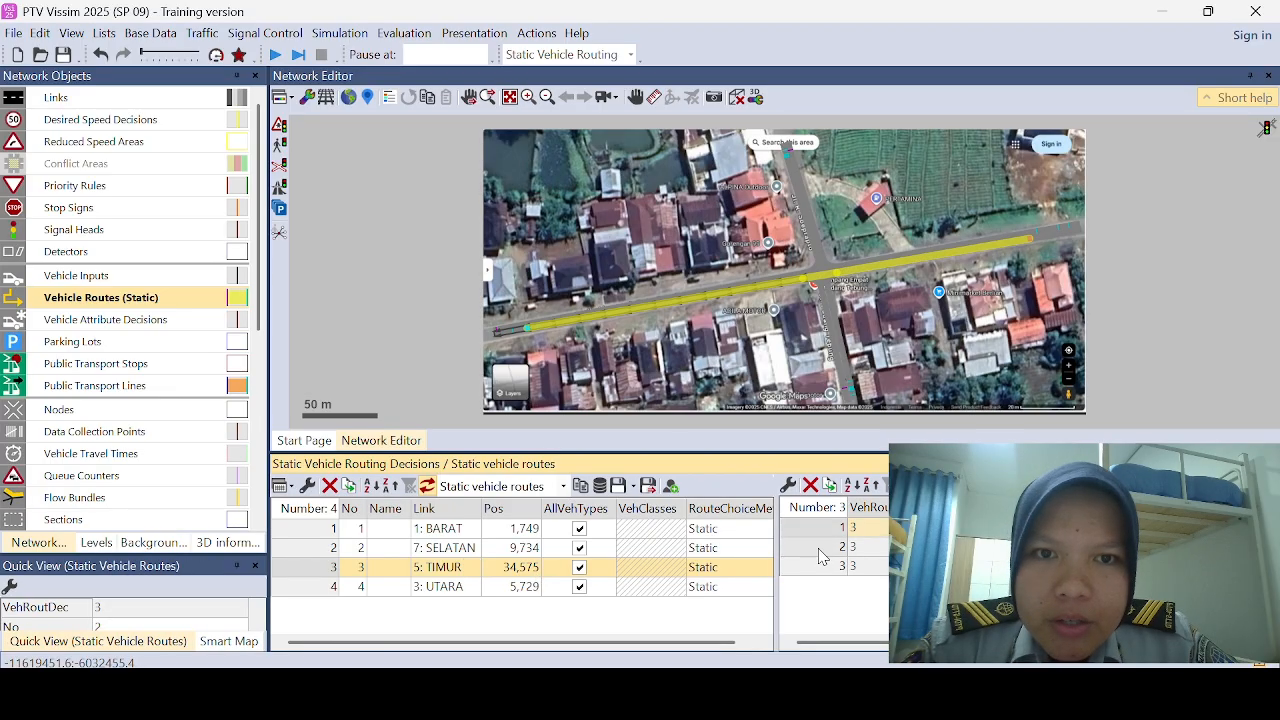
click(820, 549)
click(826, 570)
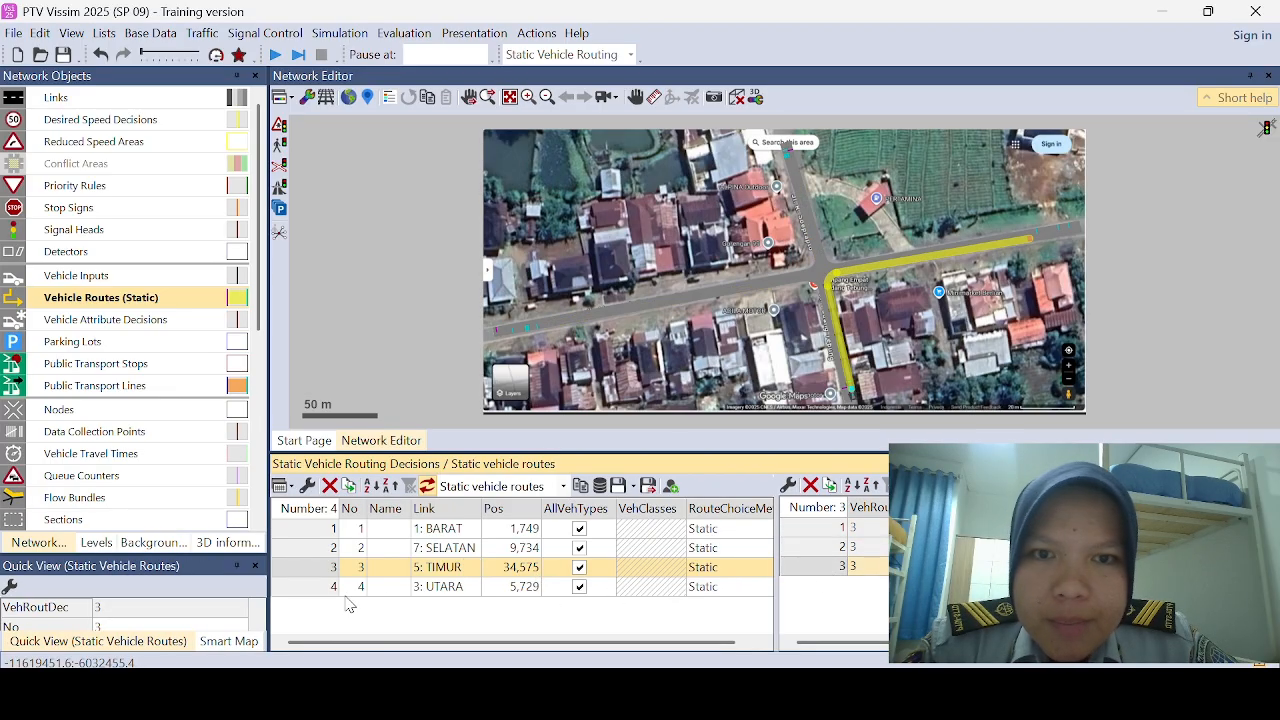
click(325, 588)
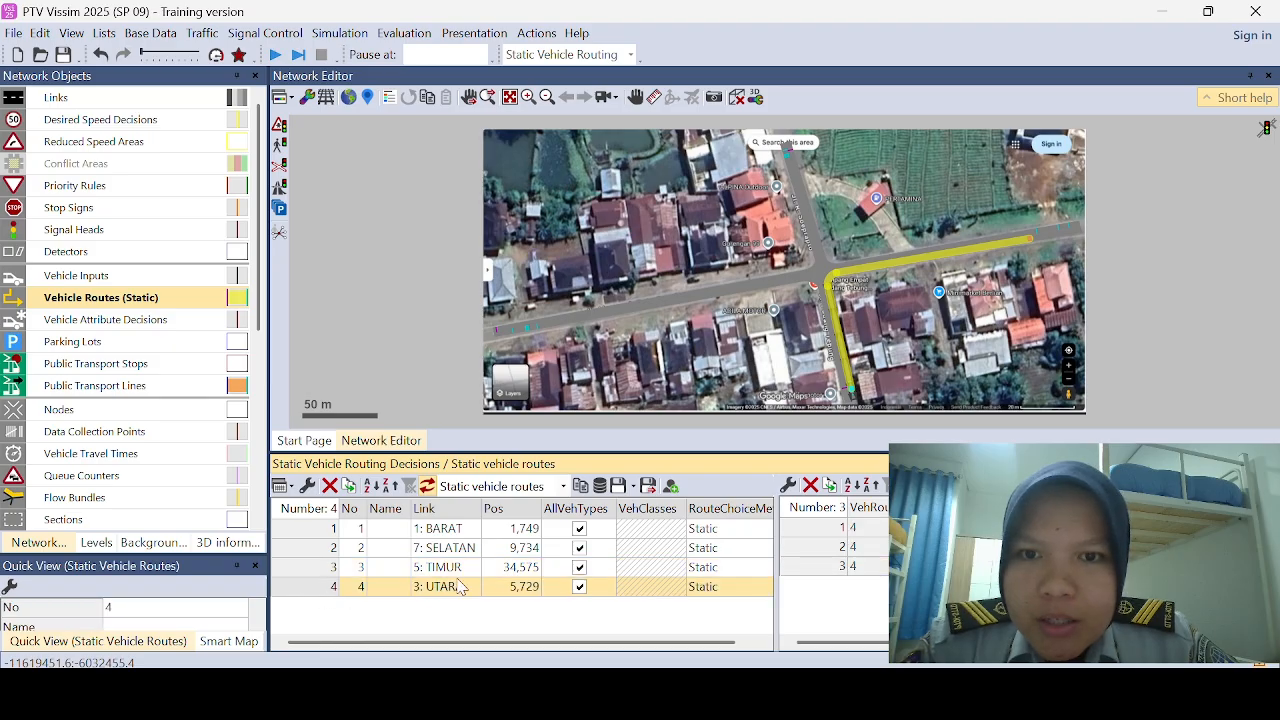
click(815, 536)
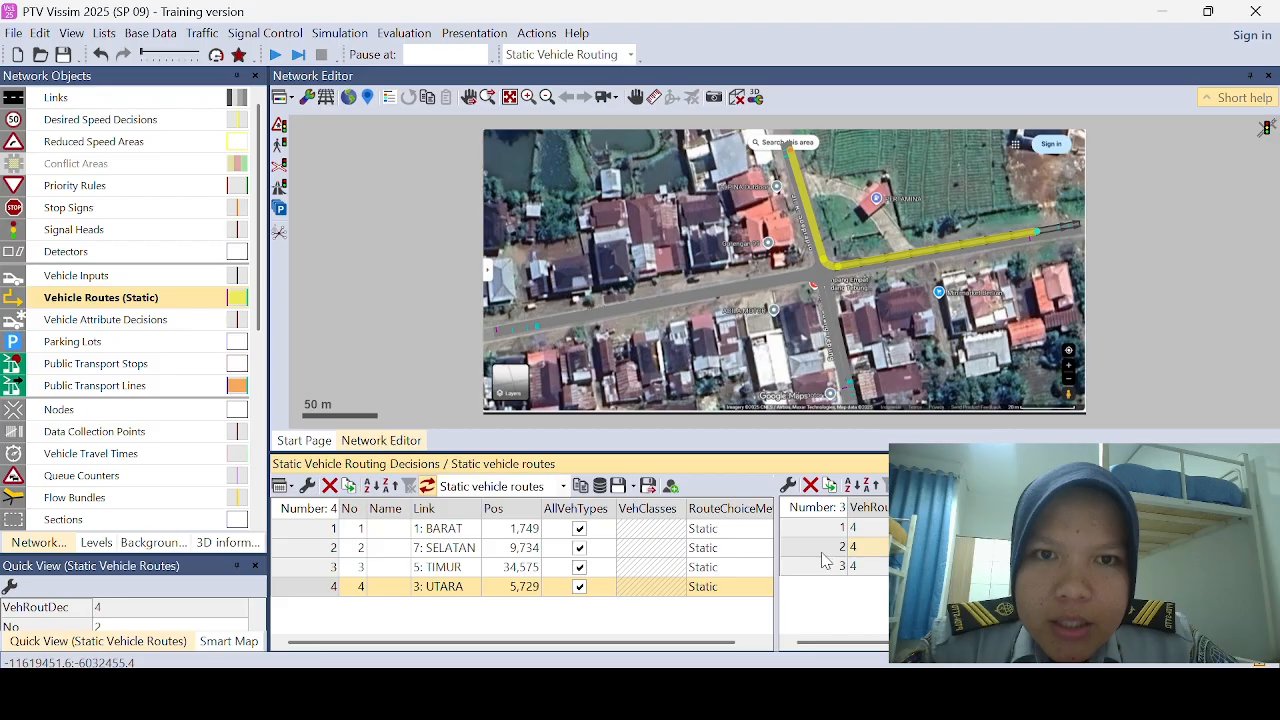
click(826, 568)
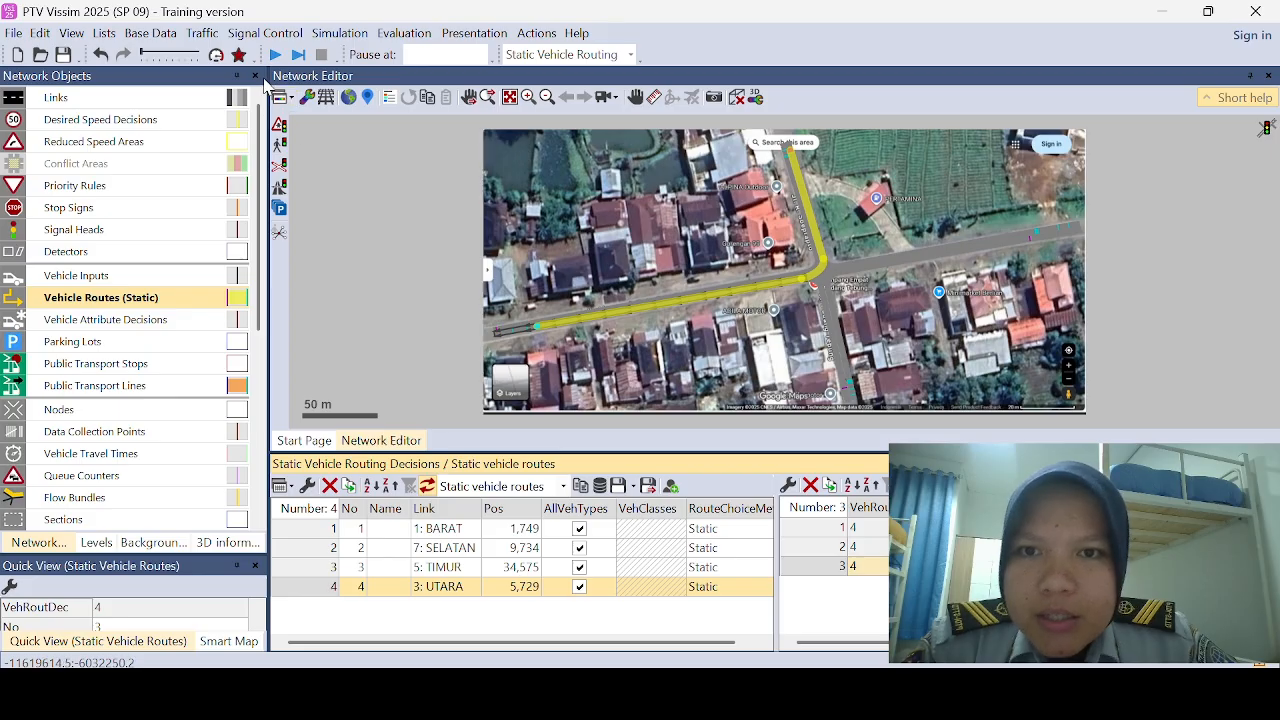
Step: Add a 2D/3D model from the default Vehicles/Road models, using Bike - Motorbike Yamaha MT 07 (2022).u3dm
click(149, 36)
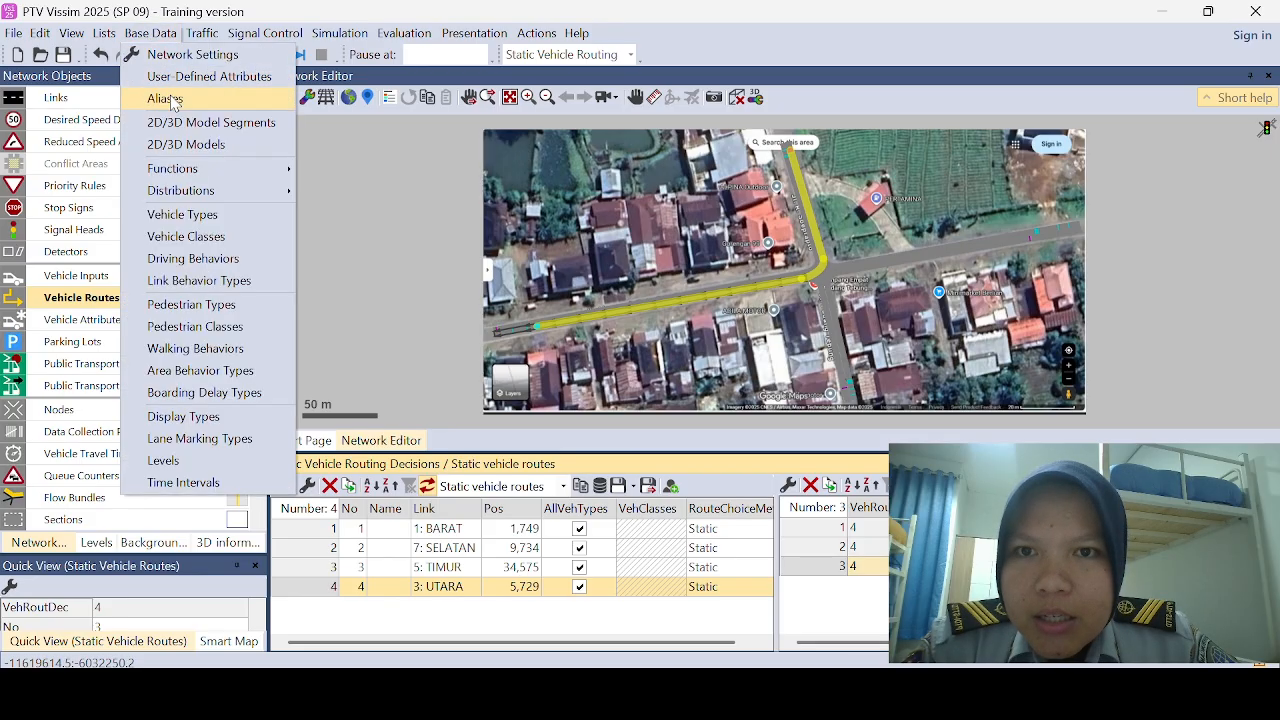
click(199, 147)
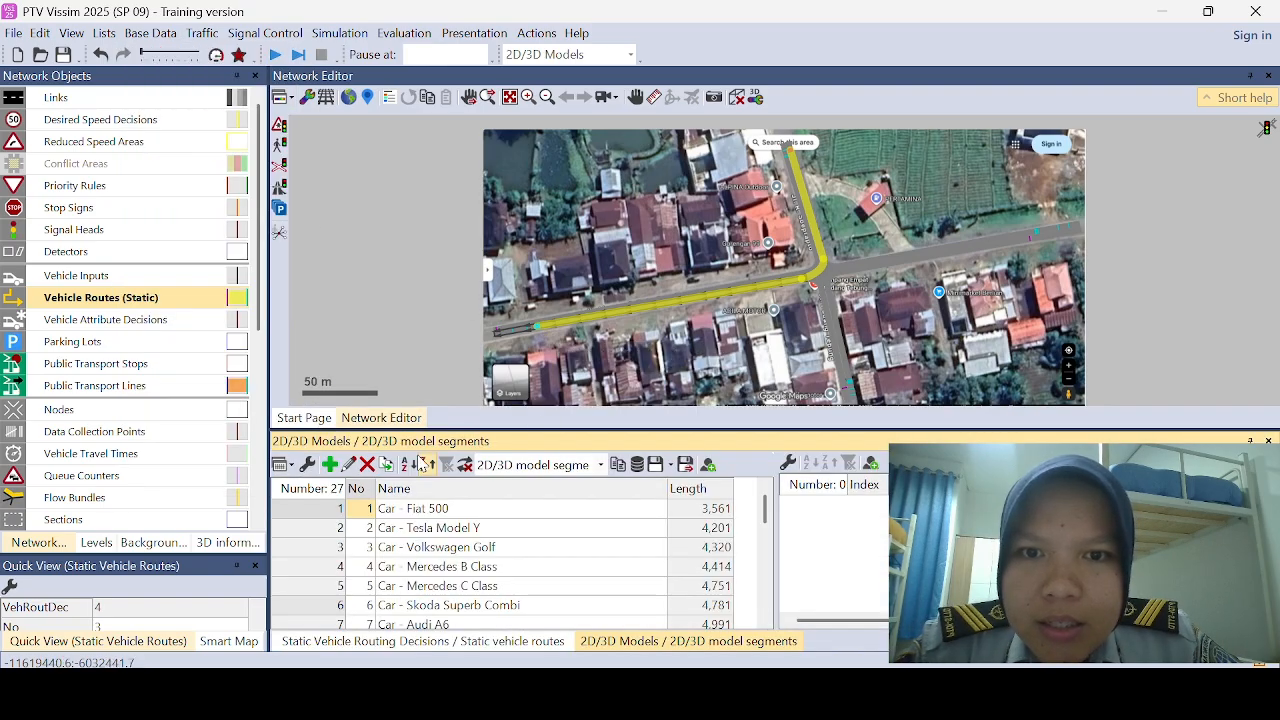
click(329, 464)
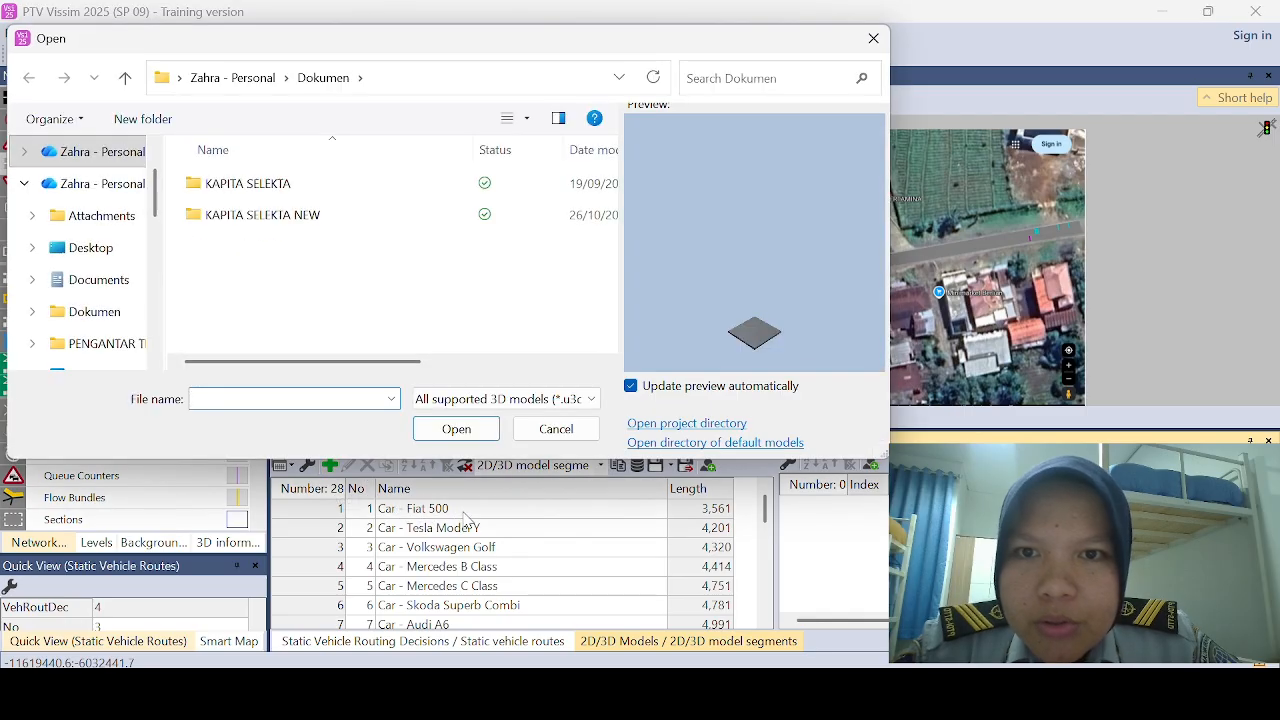
click(664, 444)
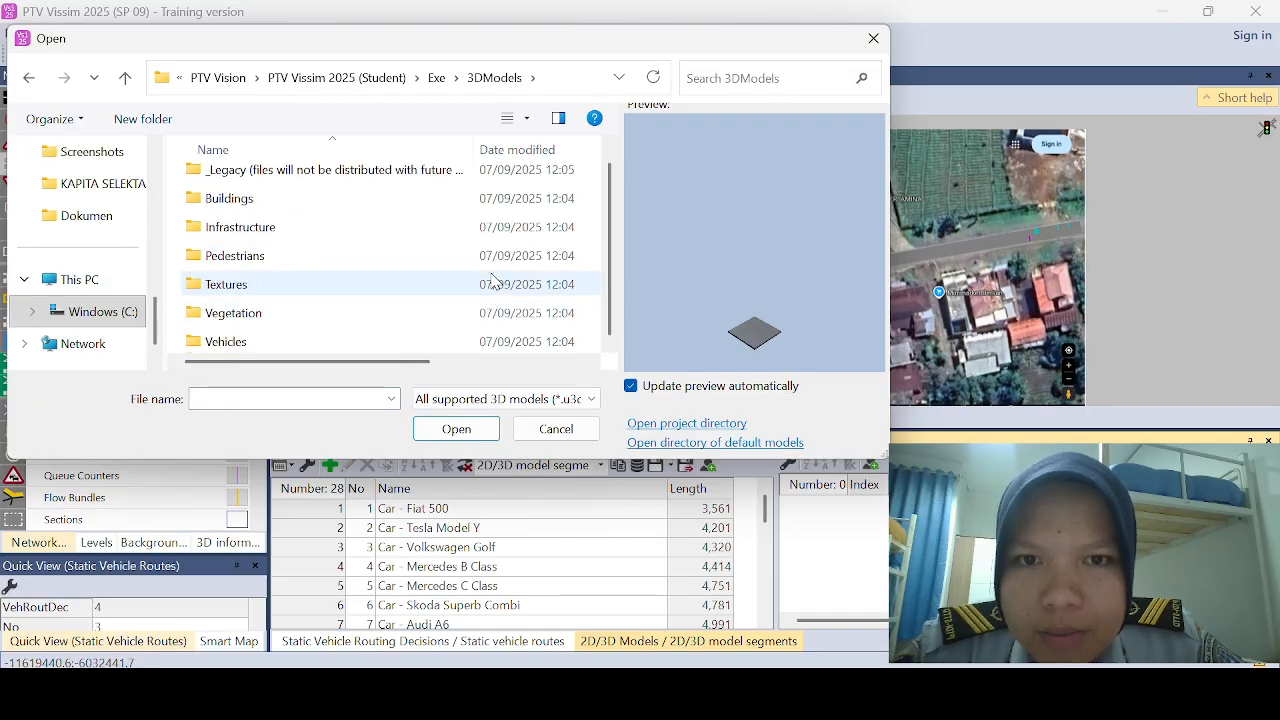
double_click(306, 342)
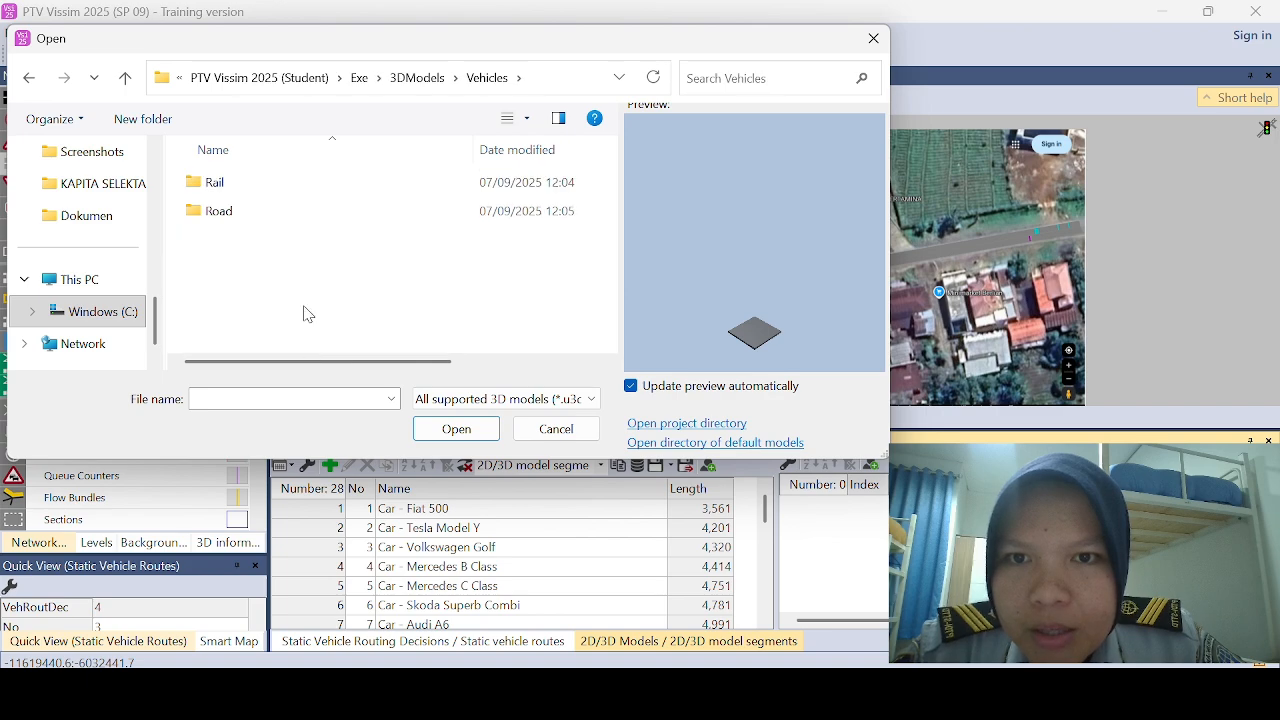
double_click(293, 212)
scroll(300, 214, down, 2)
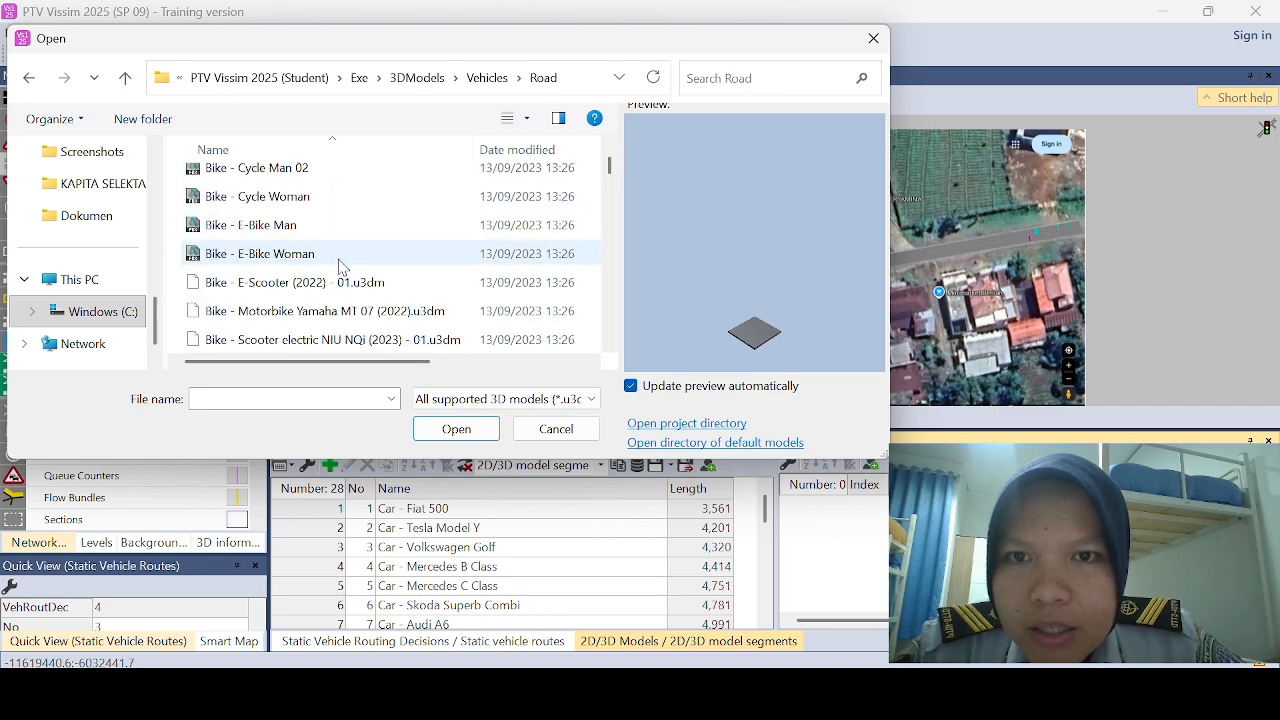
double_click(330, 224)
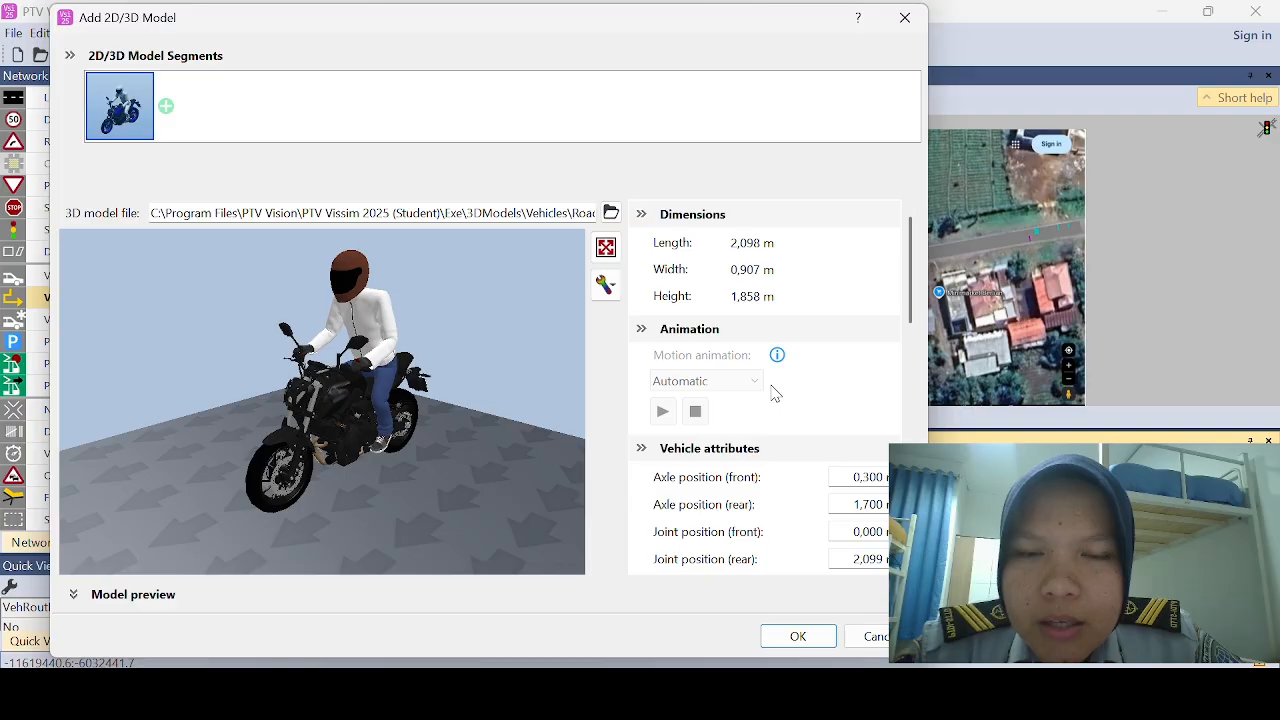
scroll(771, 393, down, 10)
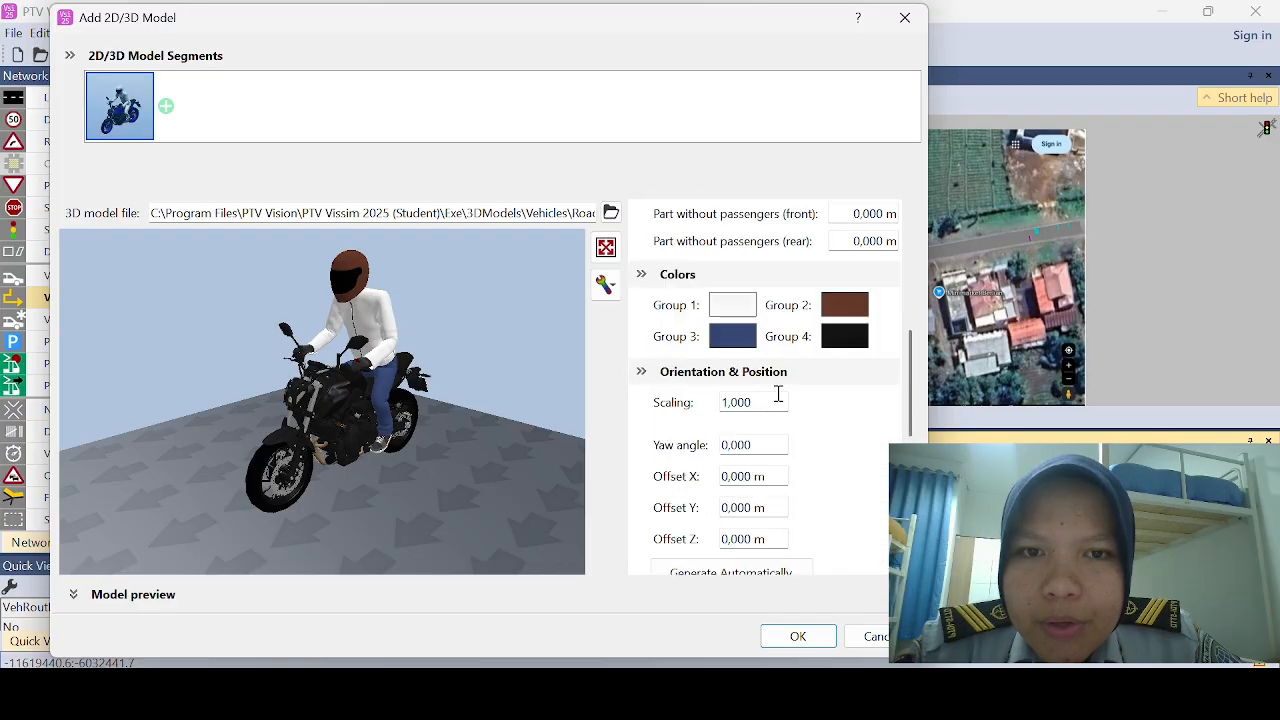
click(808, 637)
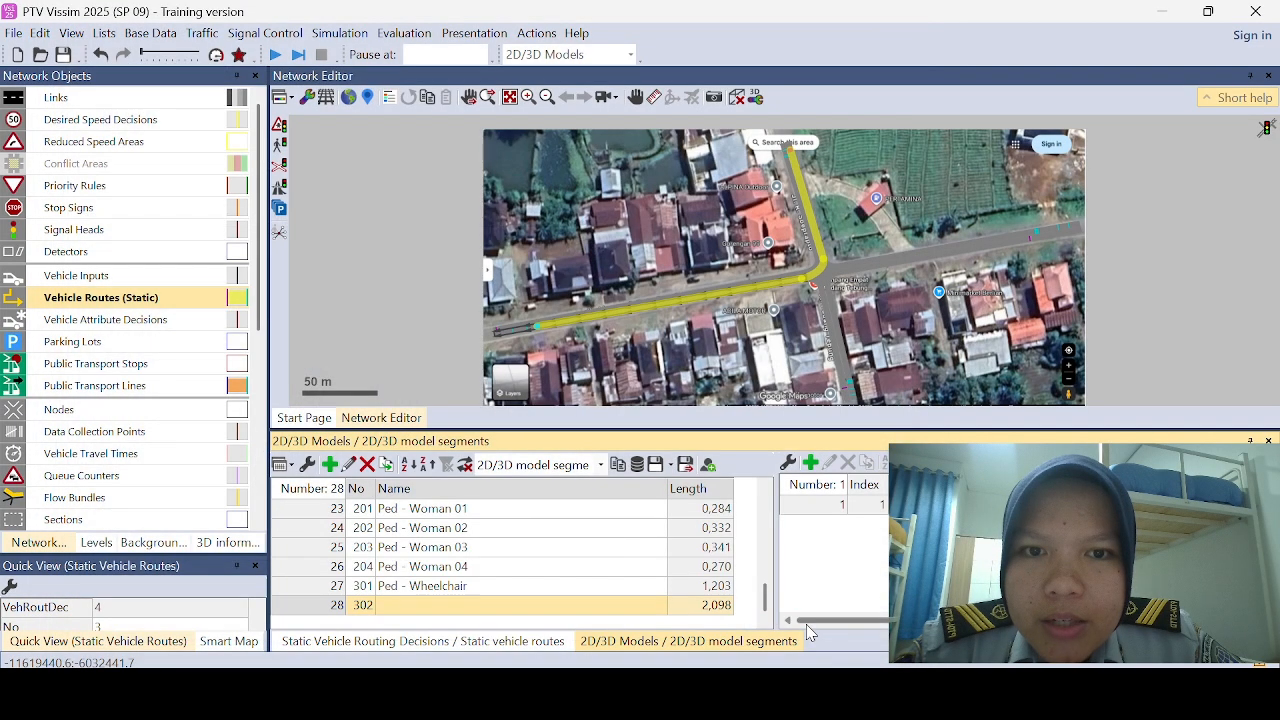
Step: Name the newly added motorbike 2D/3D model MOTOR
click(576, 617)
text(MO)
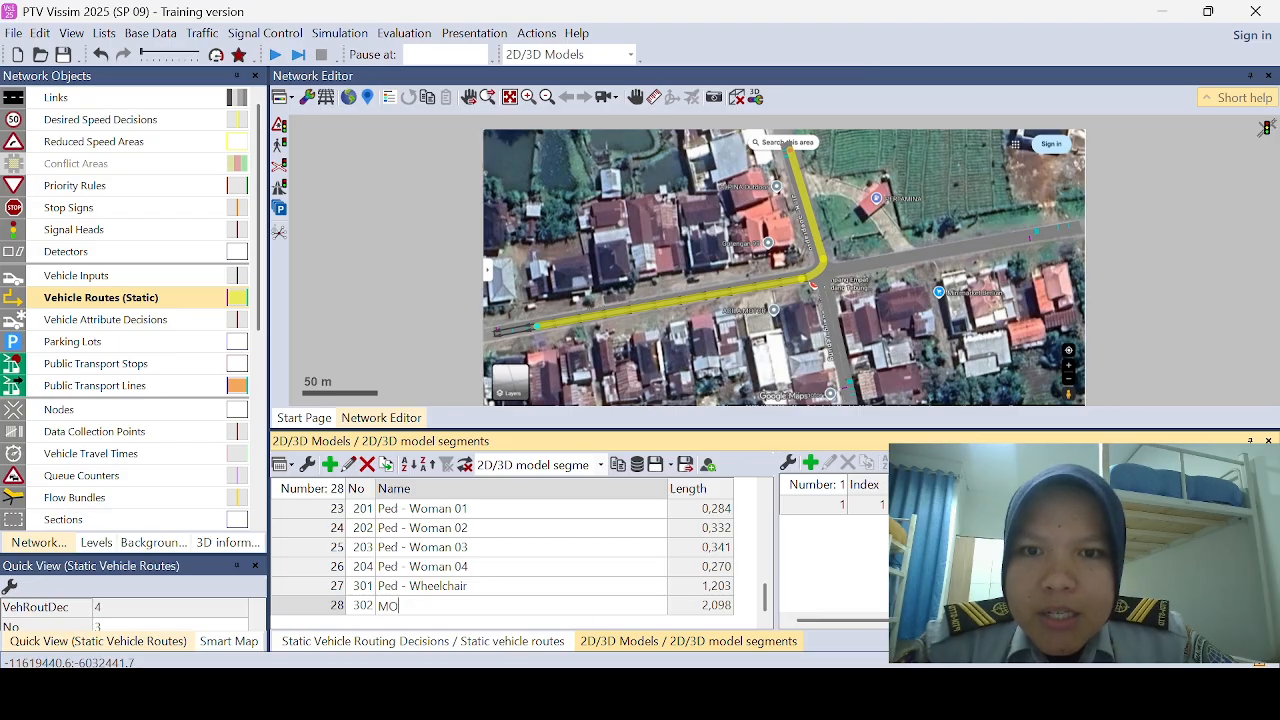
text(TOT)
key(BackSpace)
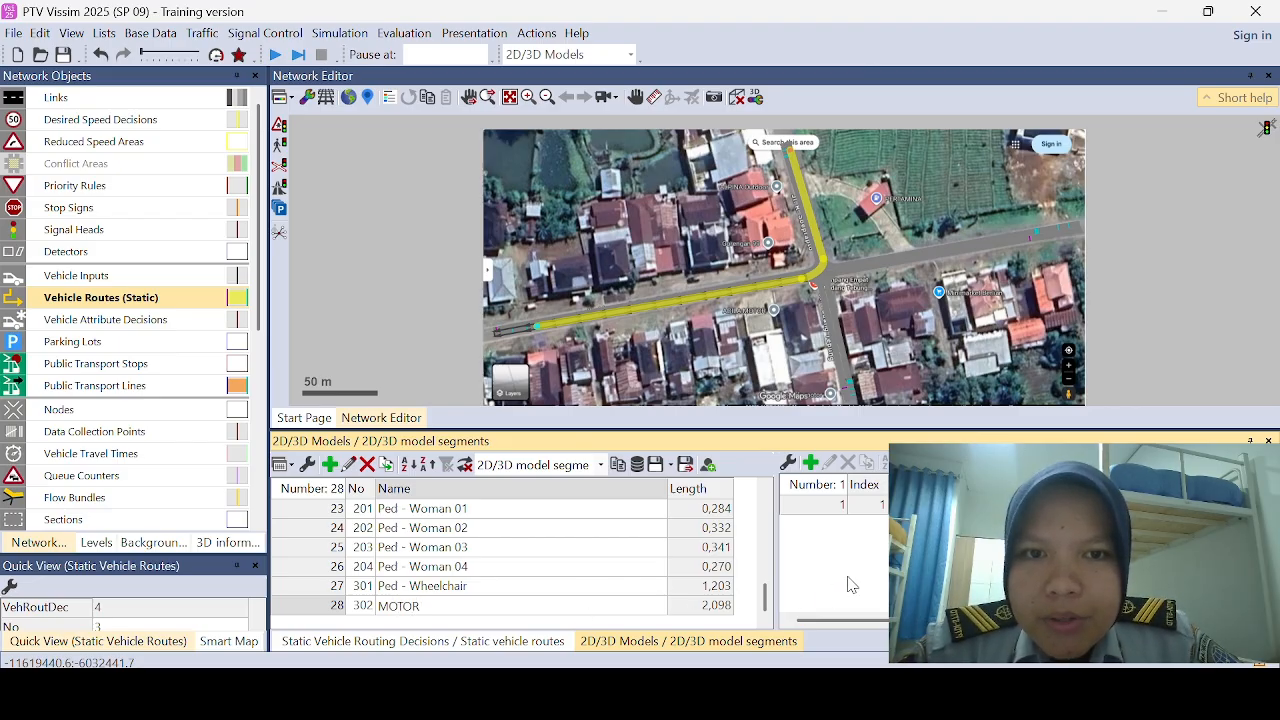
key(Return)
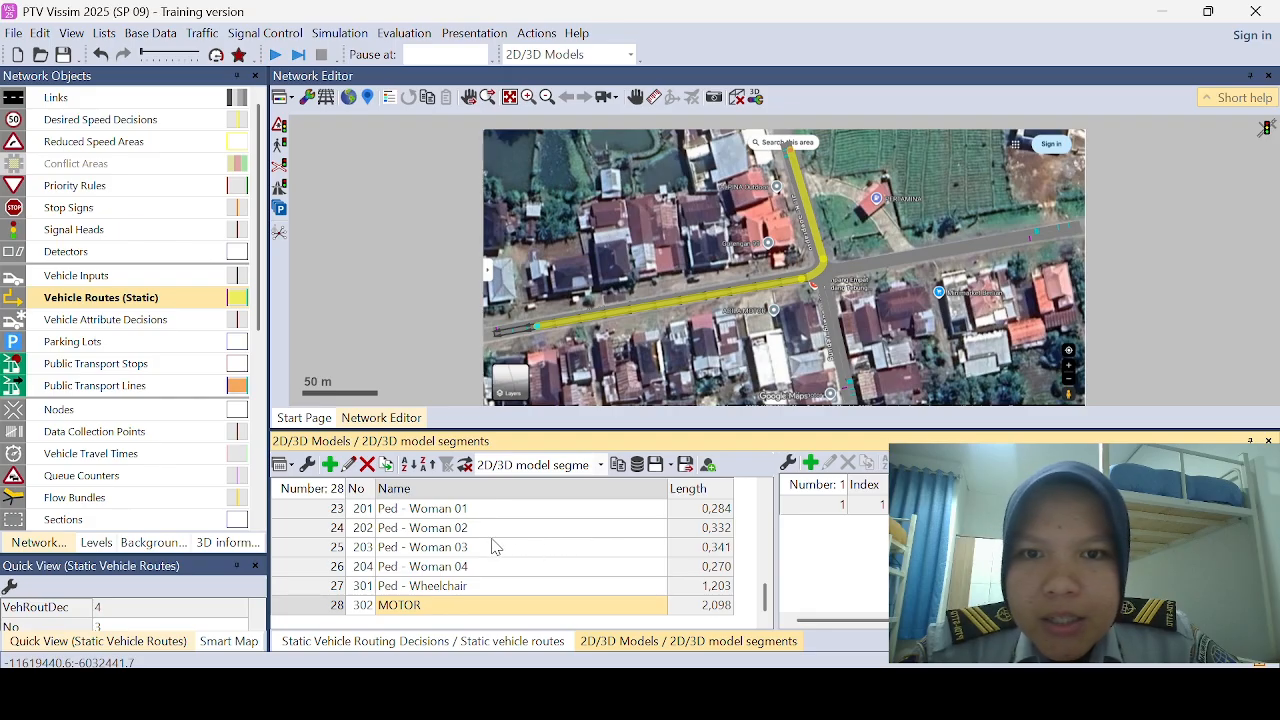
Step: Add a 2D/3D model distribution named MOTOR and assign the 302: MOTOR model to its element
click(152, 33)
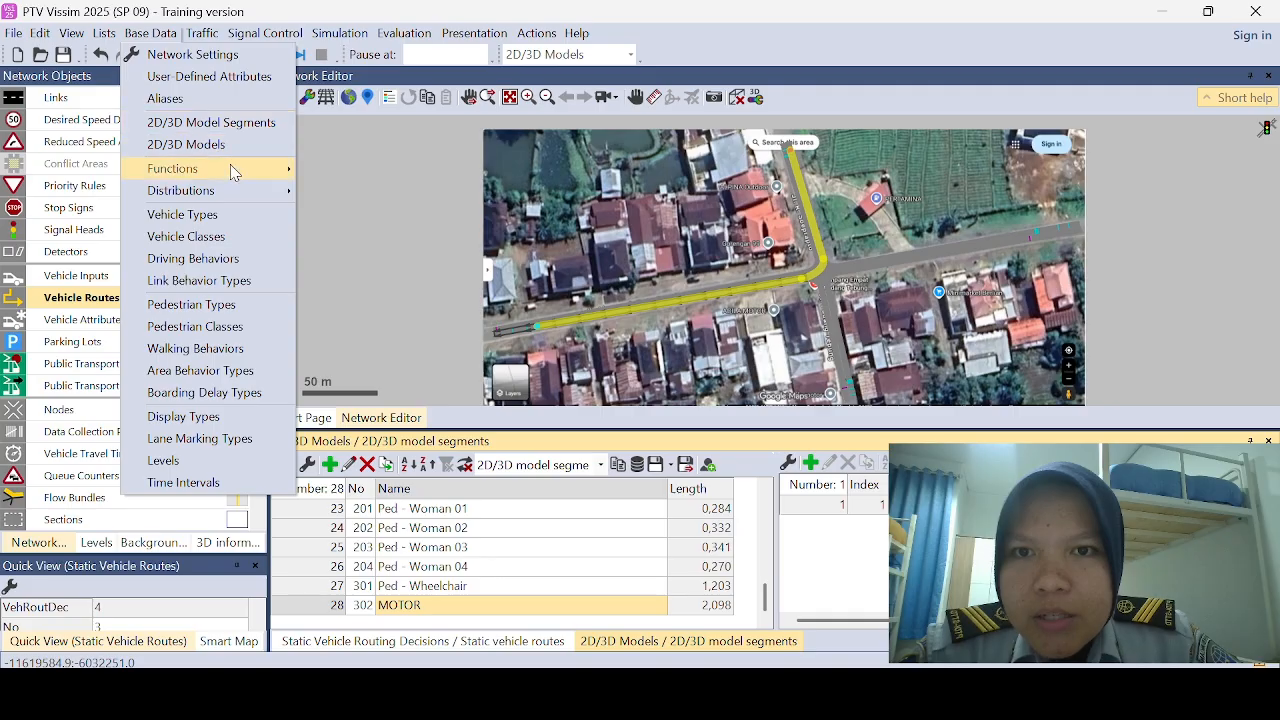
mouse_move(240, 195)
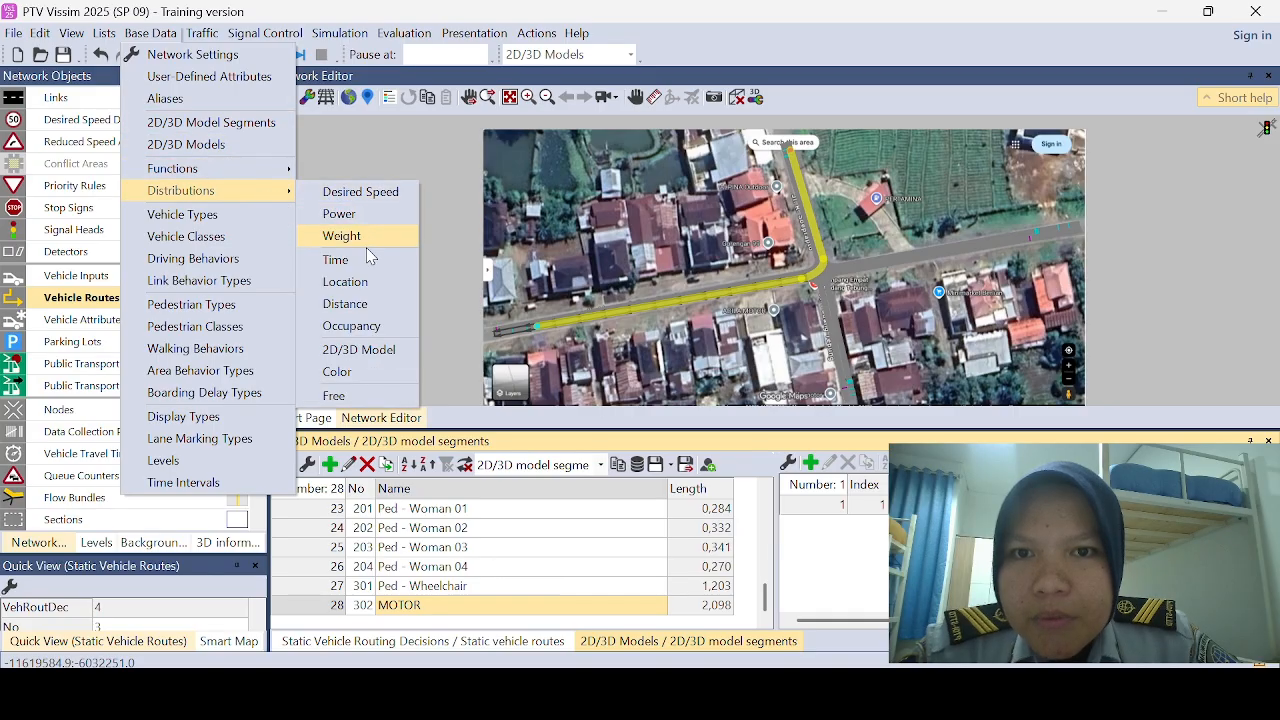
click(387, 357)
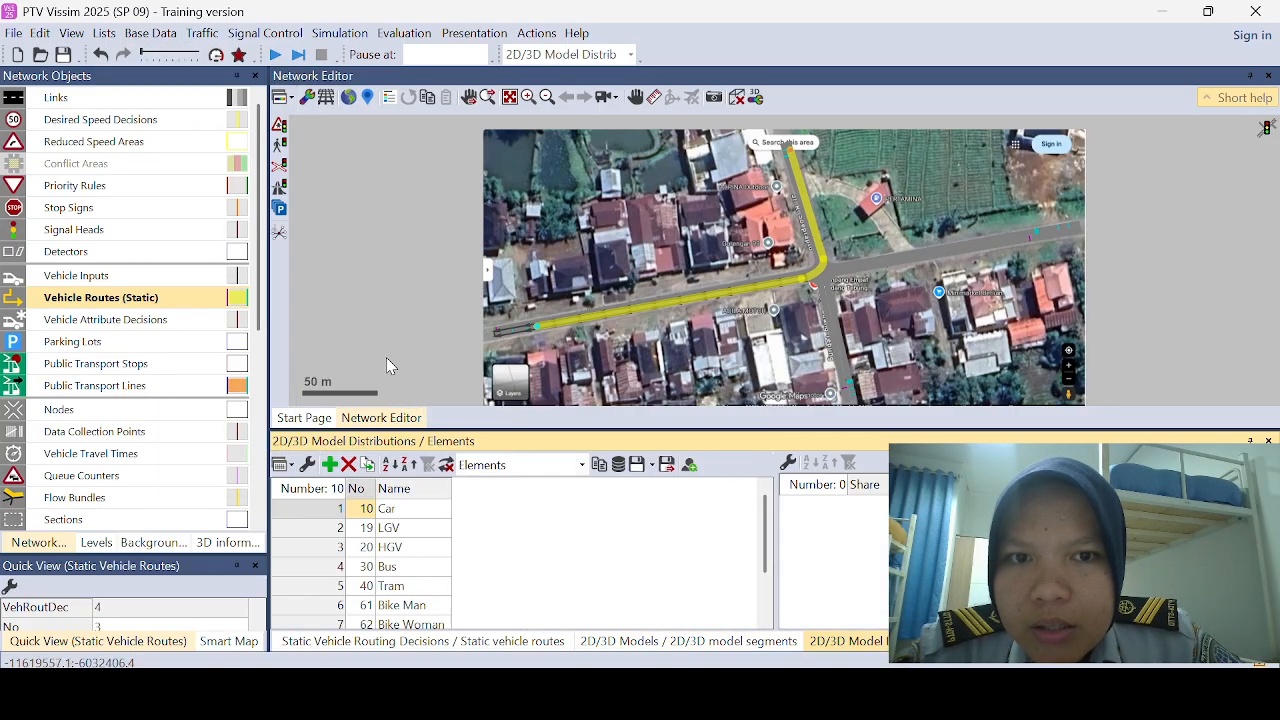
scroll(543, 560, down, 2)
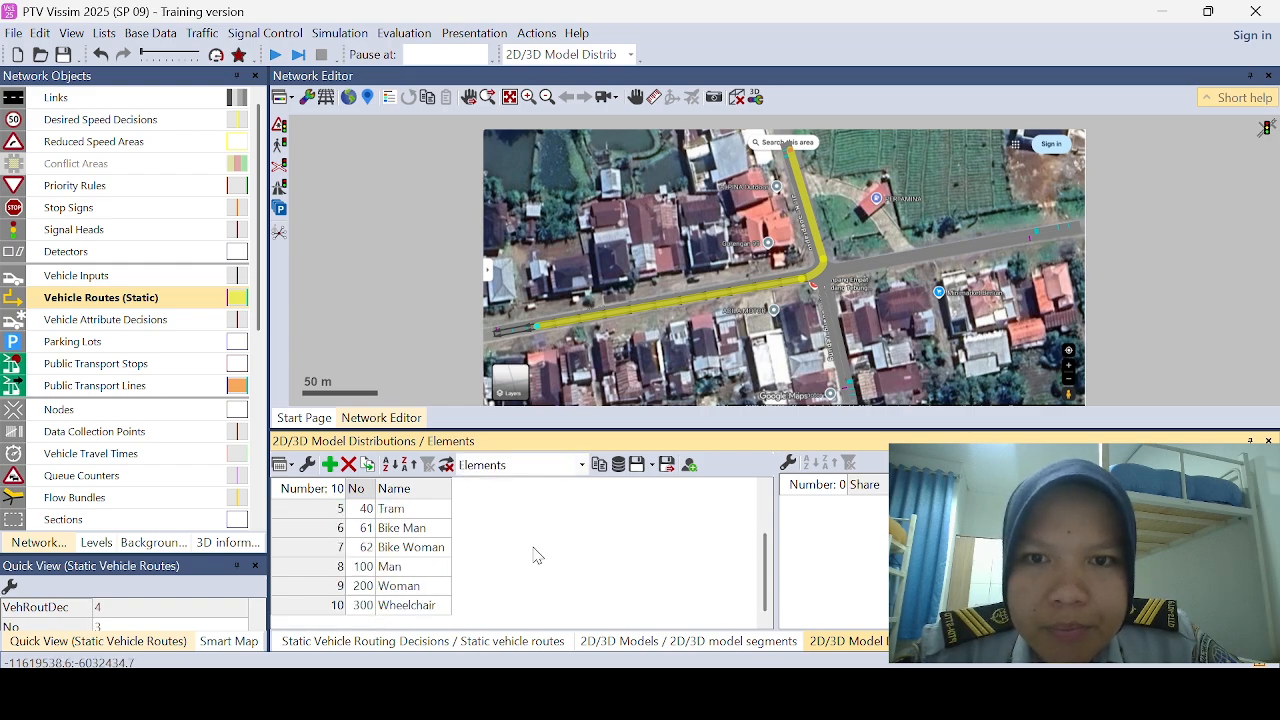
click(329, 464)
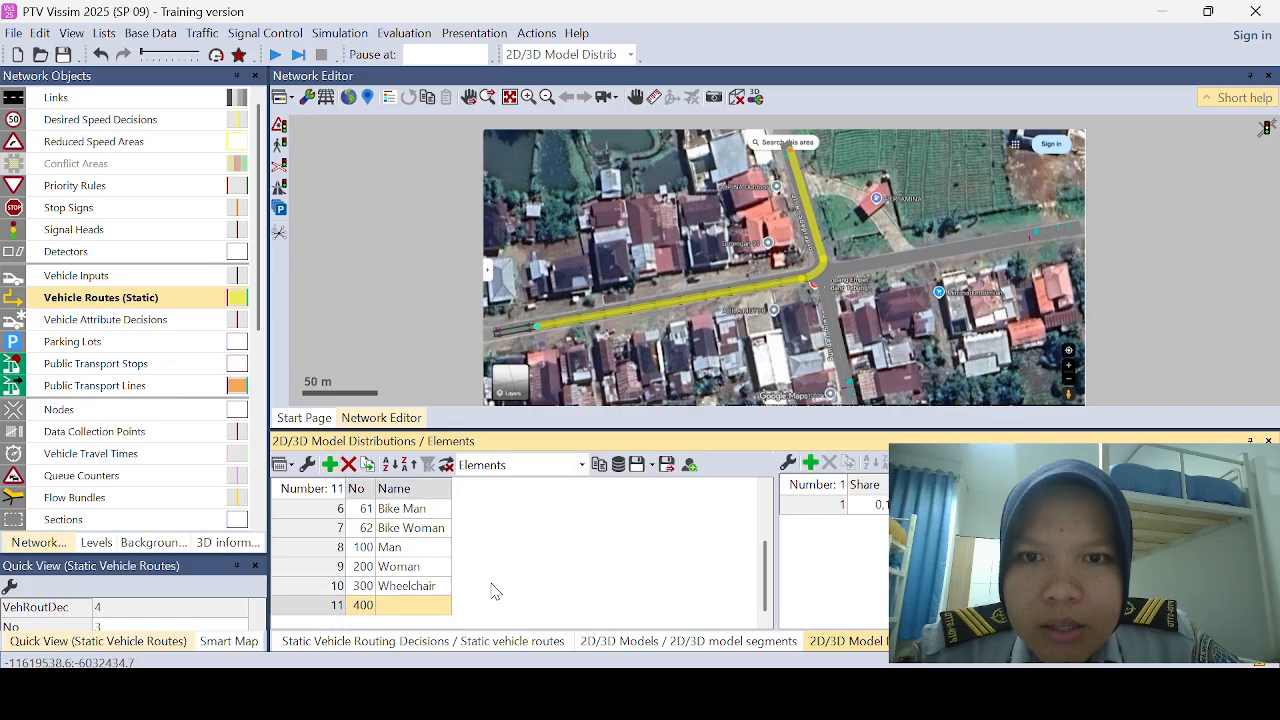
click(425, 610)
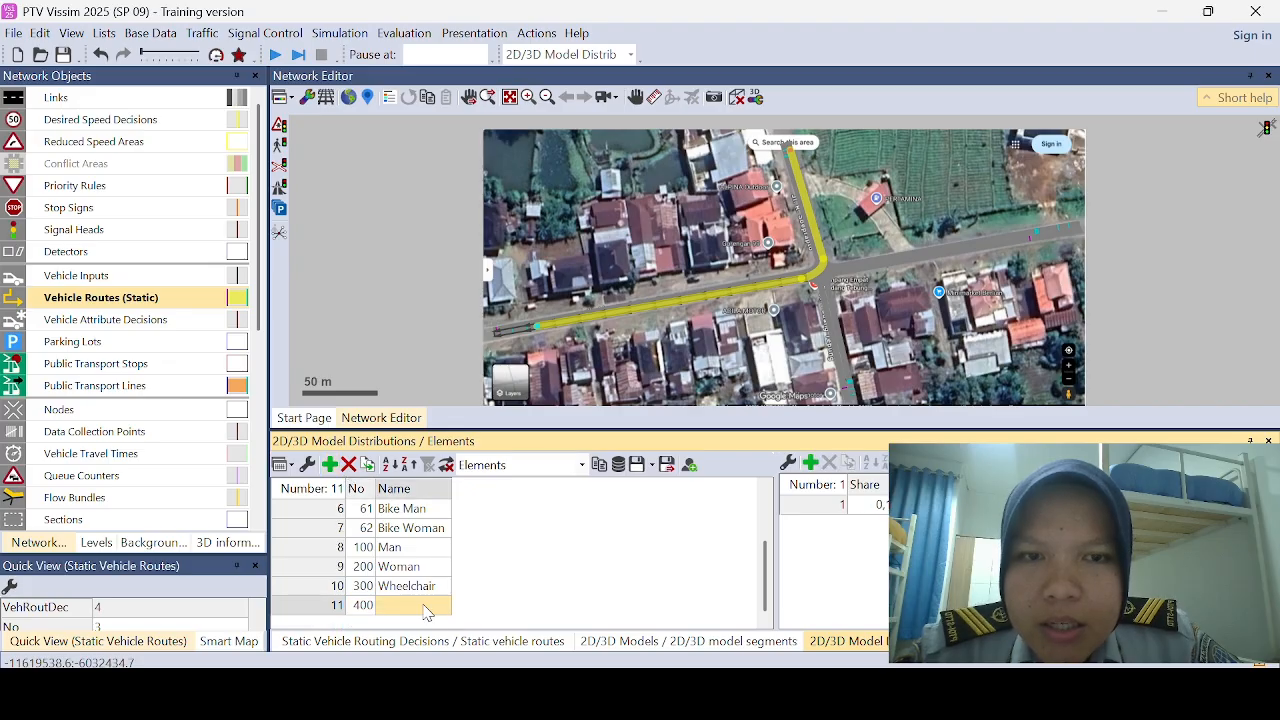
text(MOT)
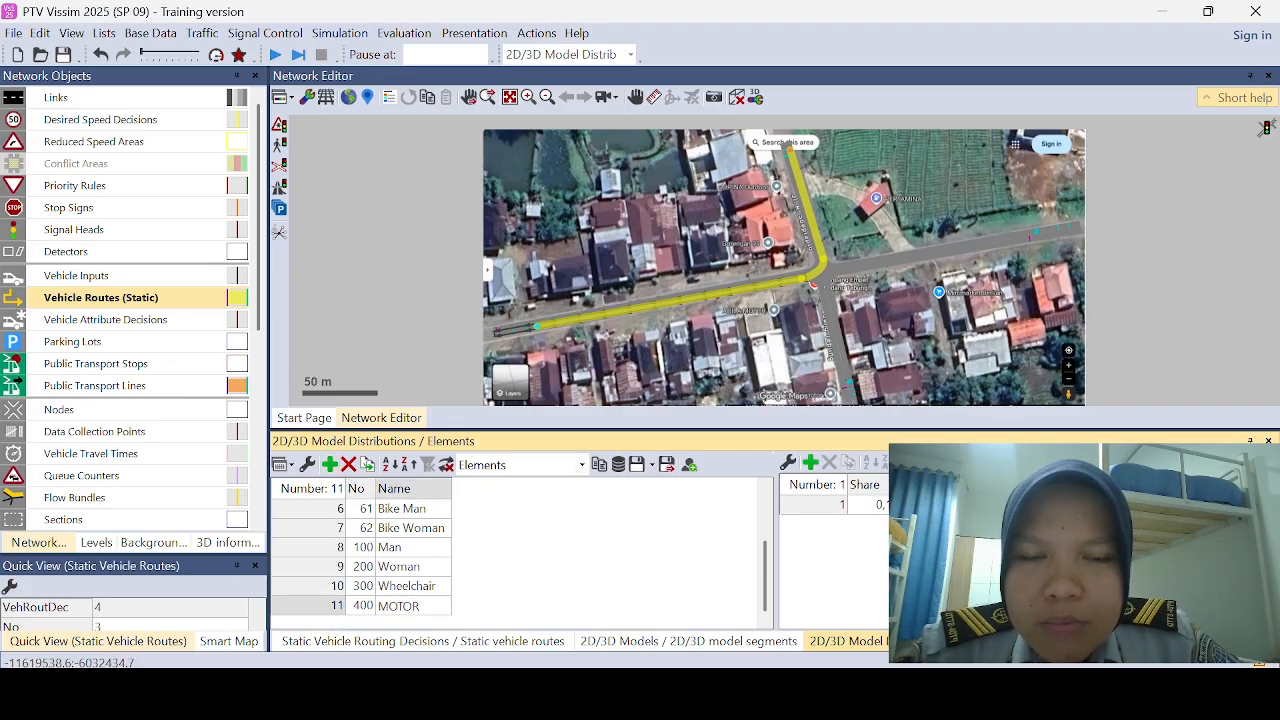
text(OR)
key(Return)
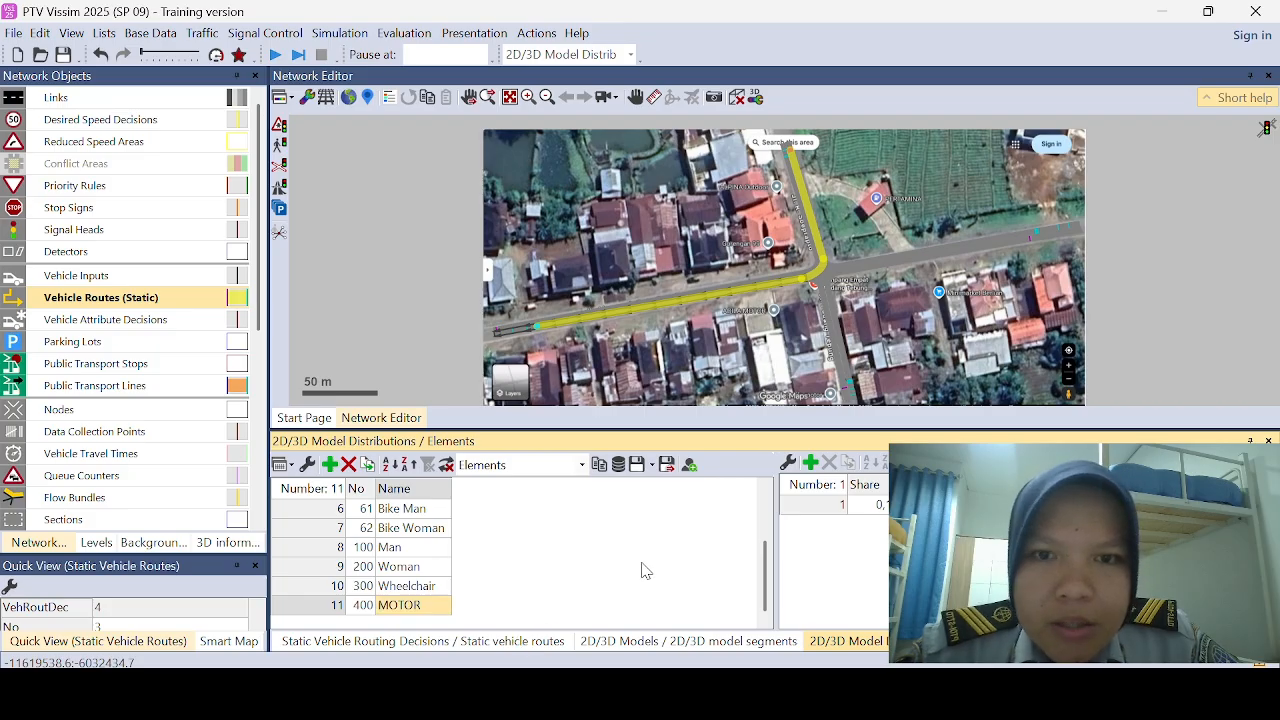
click(990, 505)
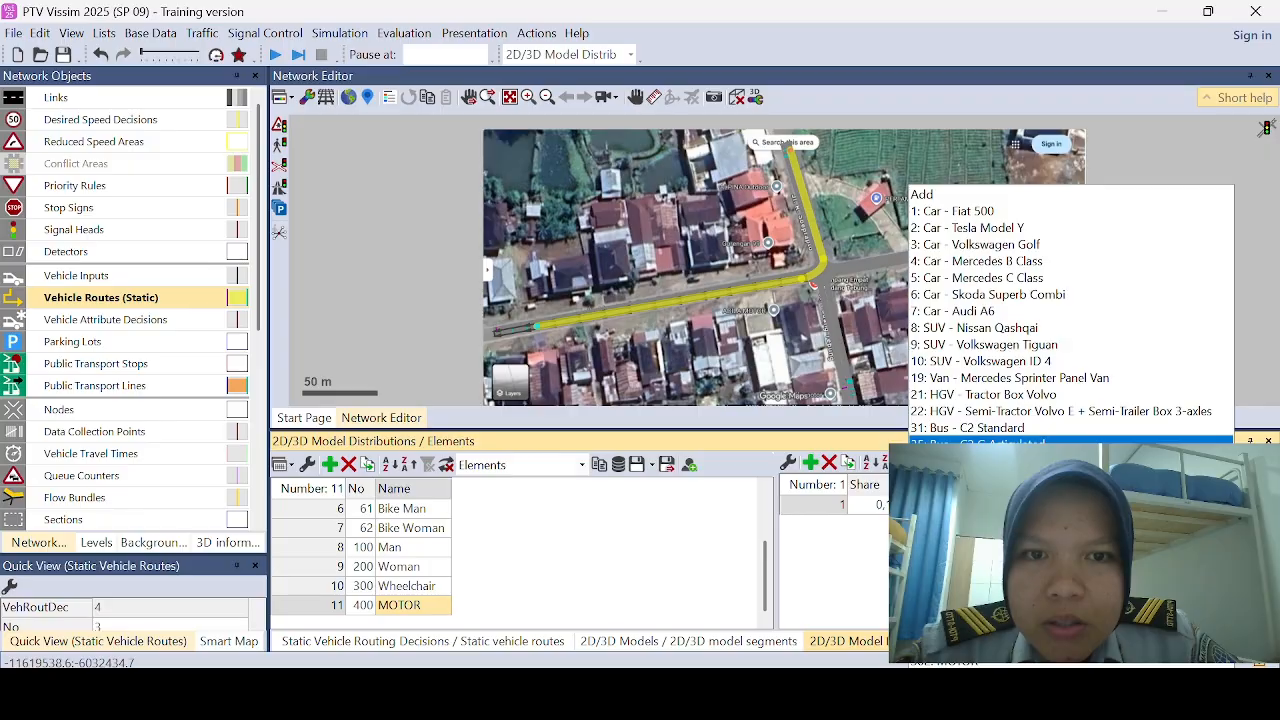
click(915, 662)
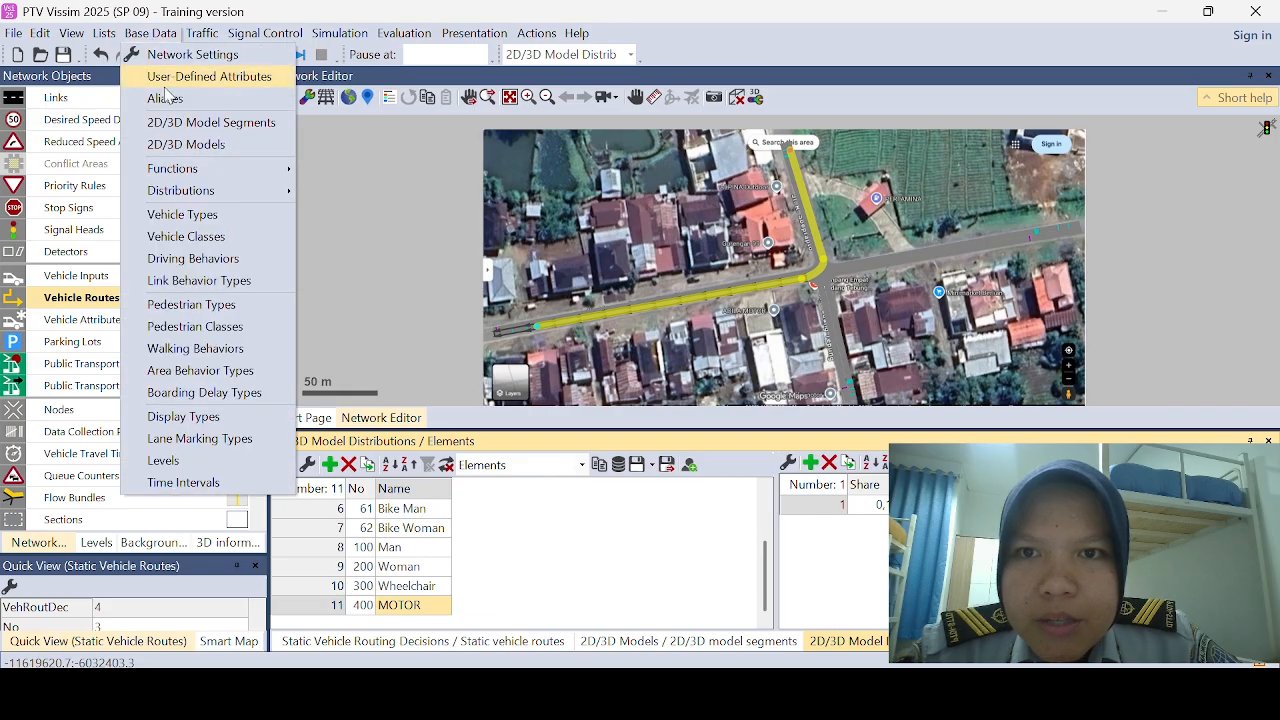
Step: Create a vehicle type named MOTOR with category Bike and vehicle model distribution 400: MOTOR
click(197, 216)
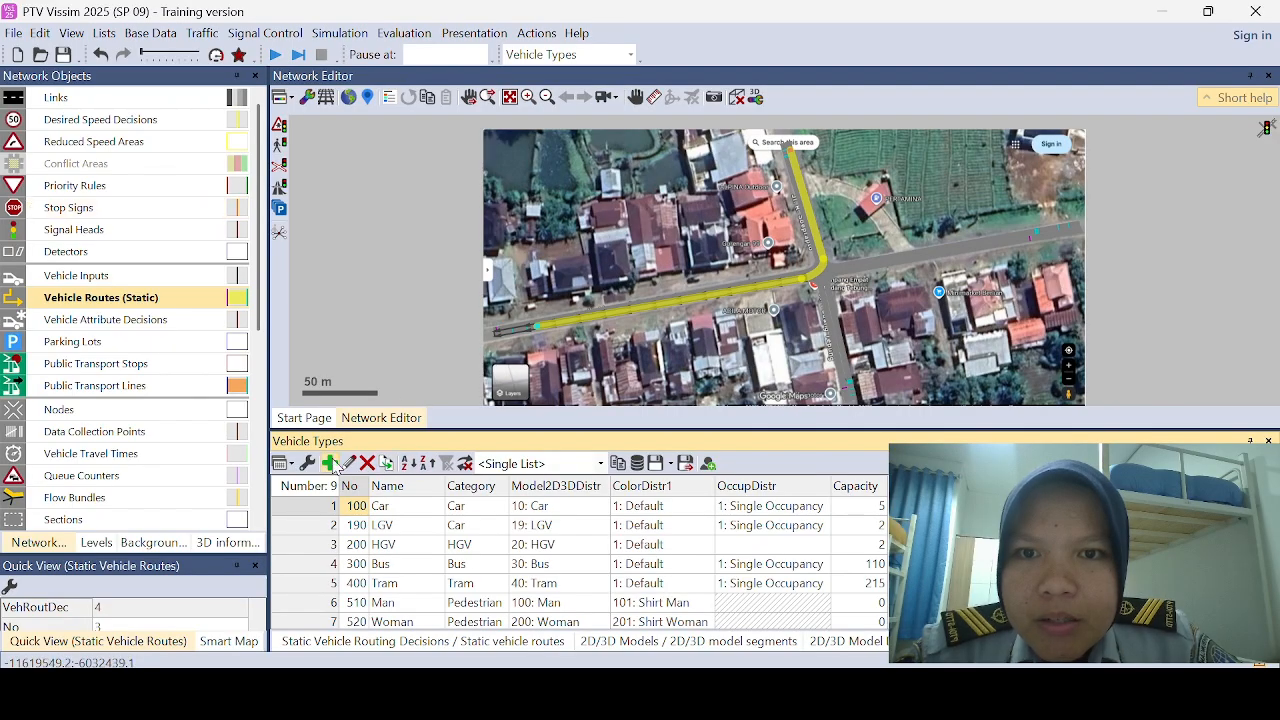
click(330, 463)
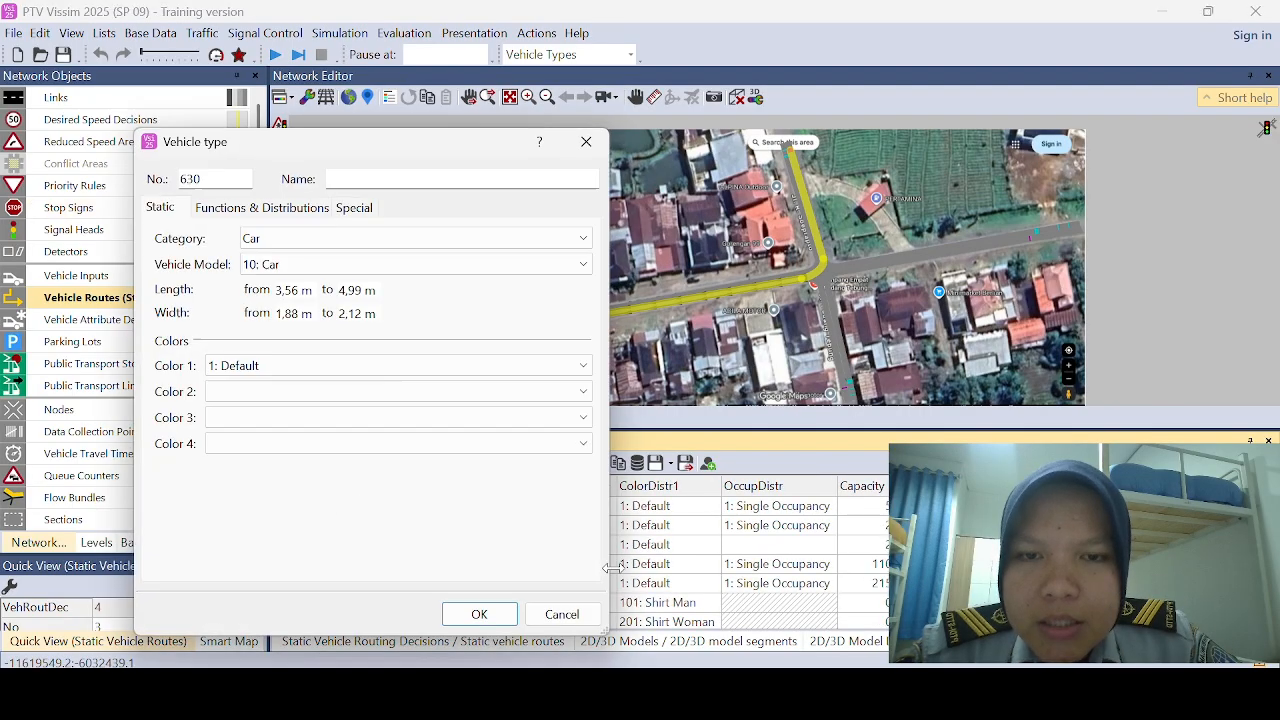
click(471, 181)
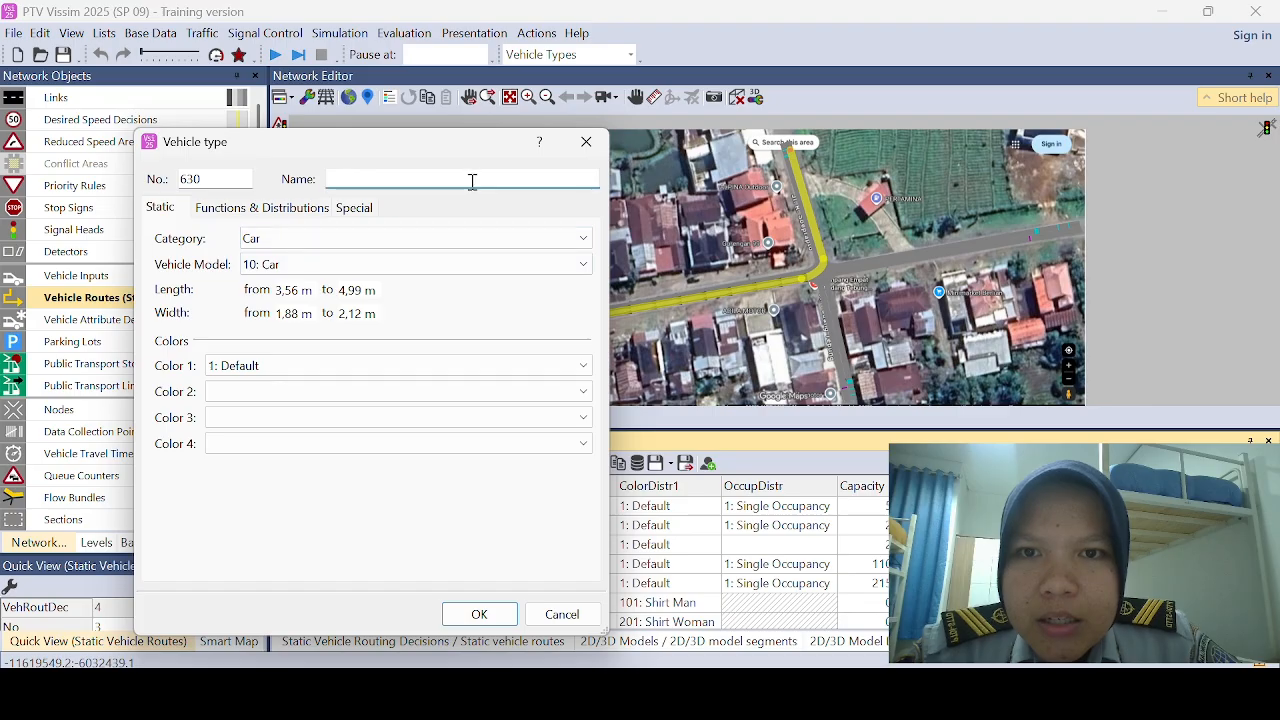
text(MOTOR)
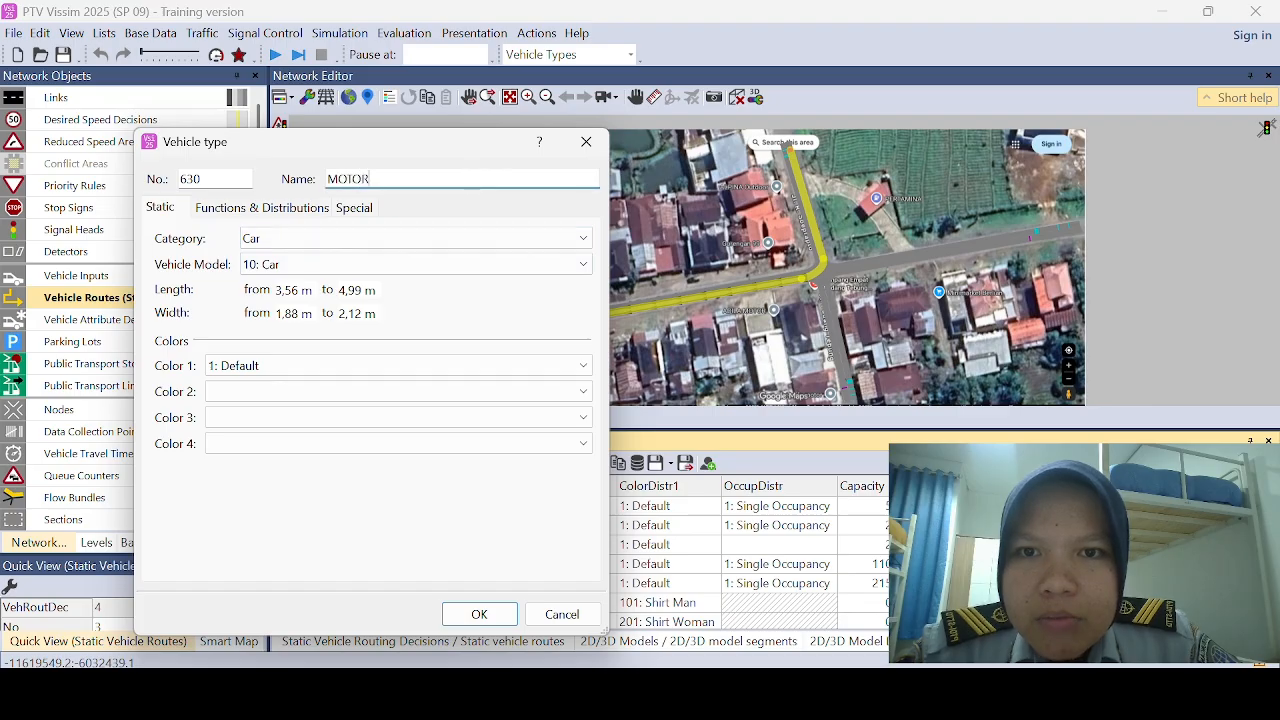
click(425, 249)
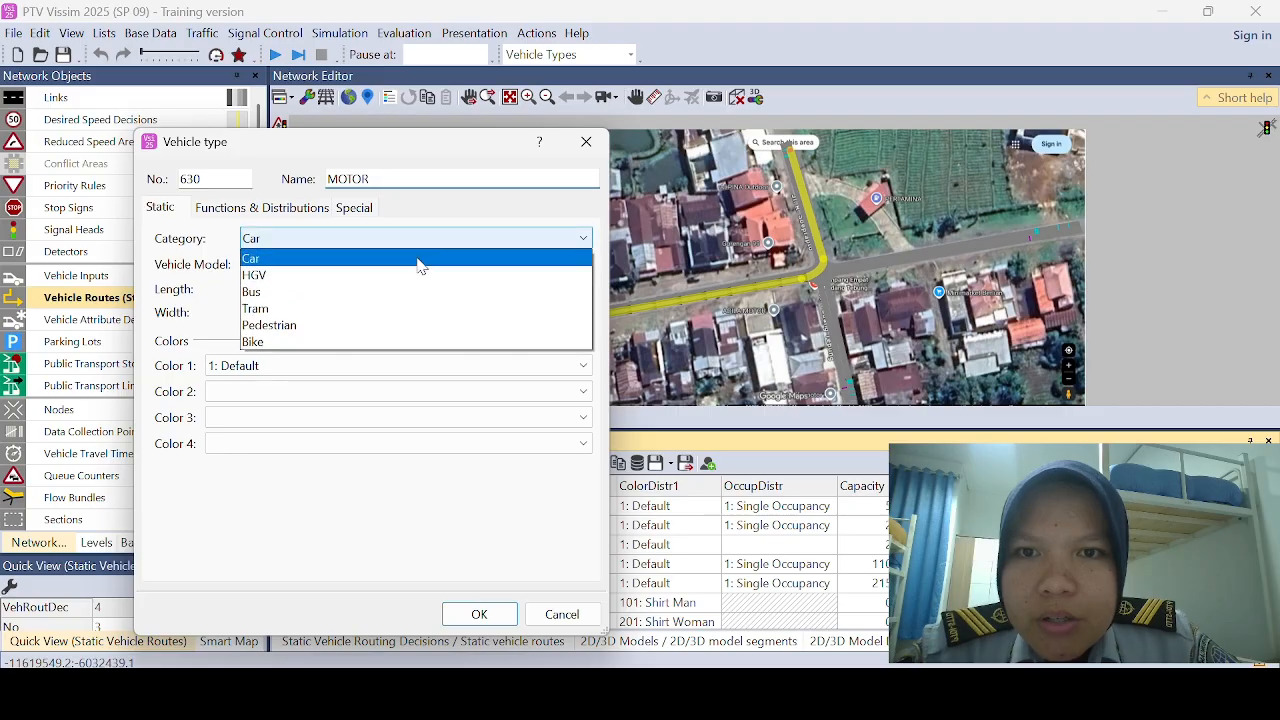
click(372, 340)
click(392, 265)
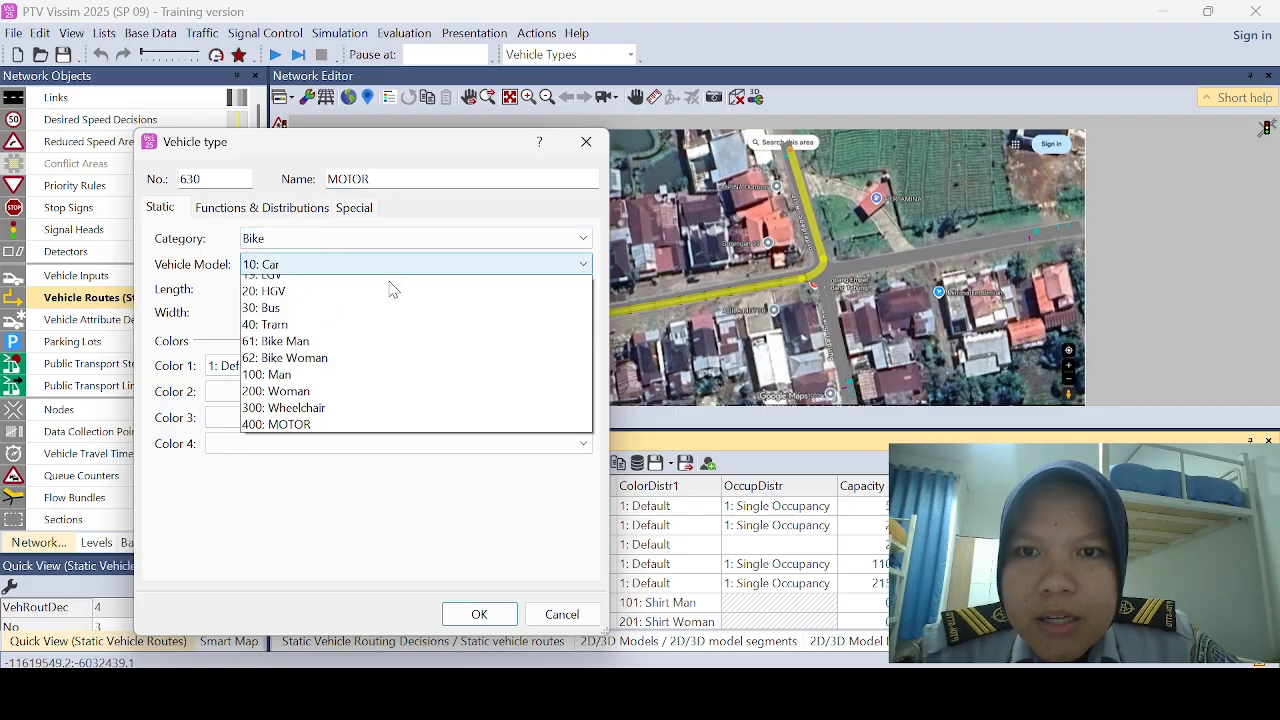
click(322, 446)
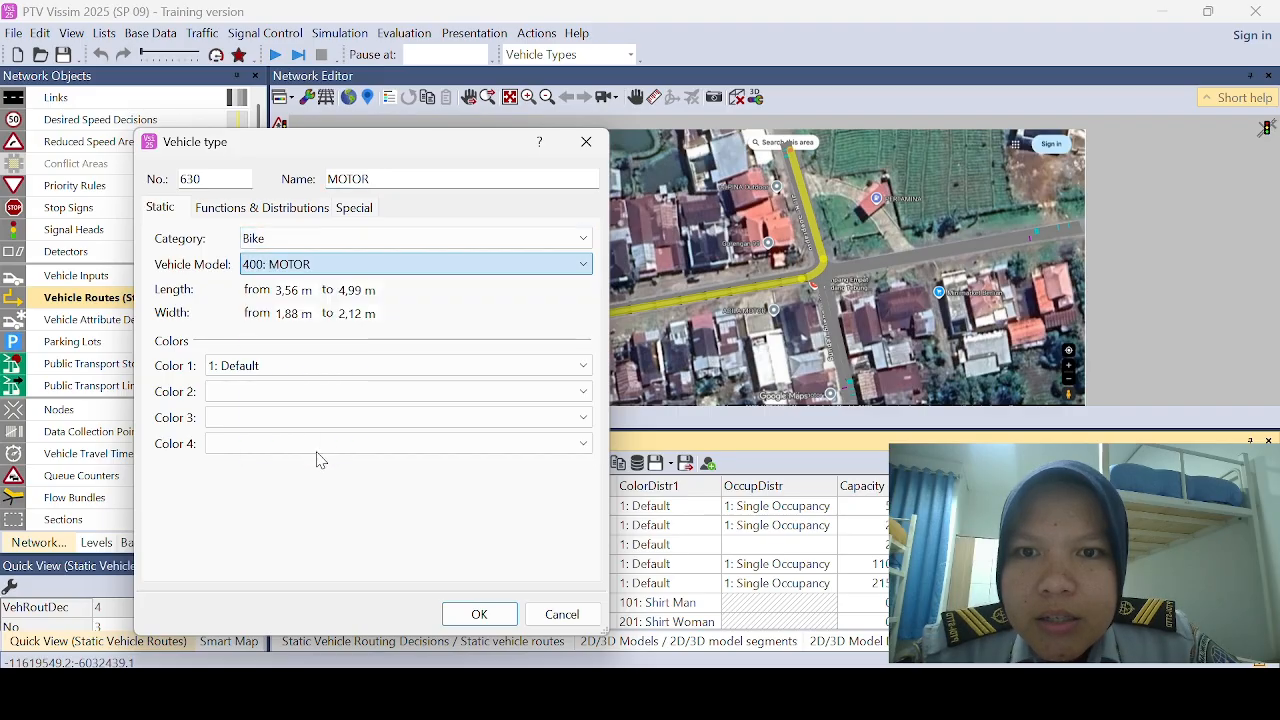
Step: Set the MOTOR vehicle type's maximum and desired acceleration and deceleration functions to 6: Bike, and its capacity to 2
click(300, 210)
click(355, 245)
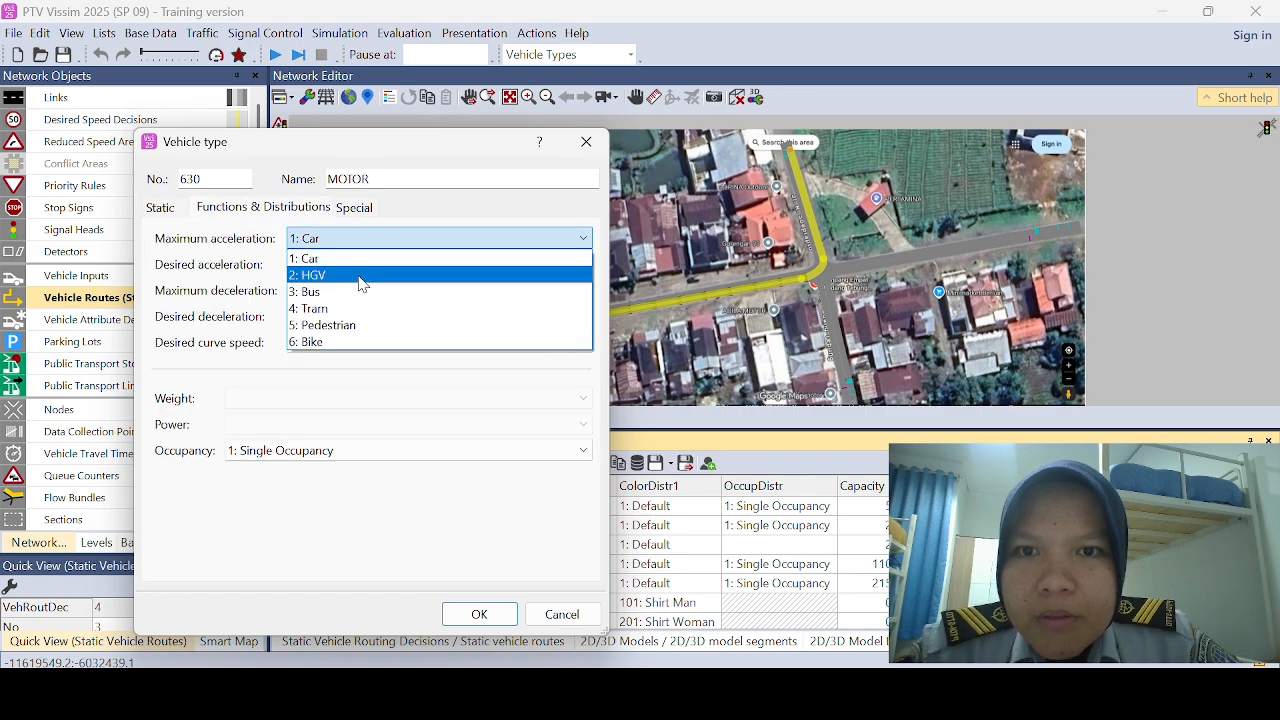
click(358, 340)
click(369, 266)
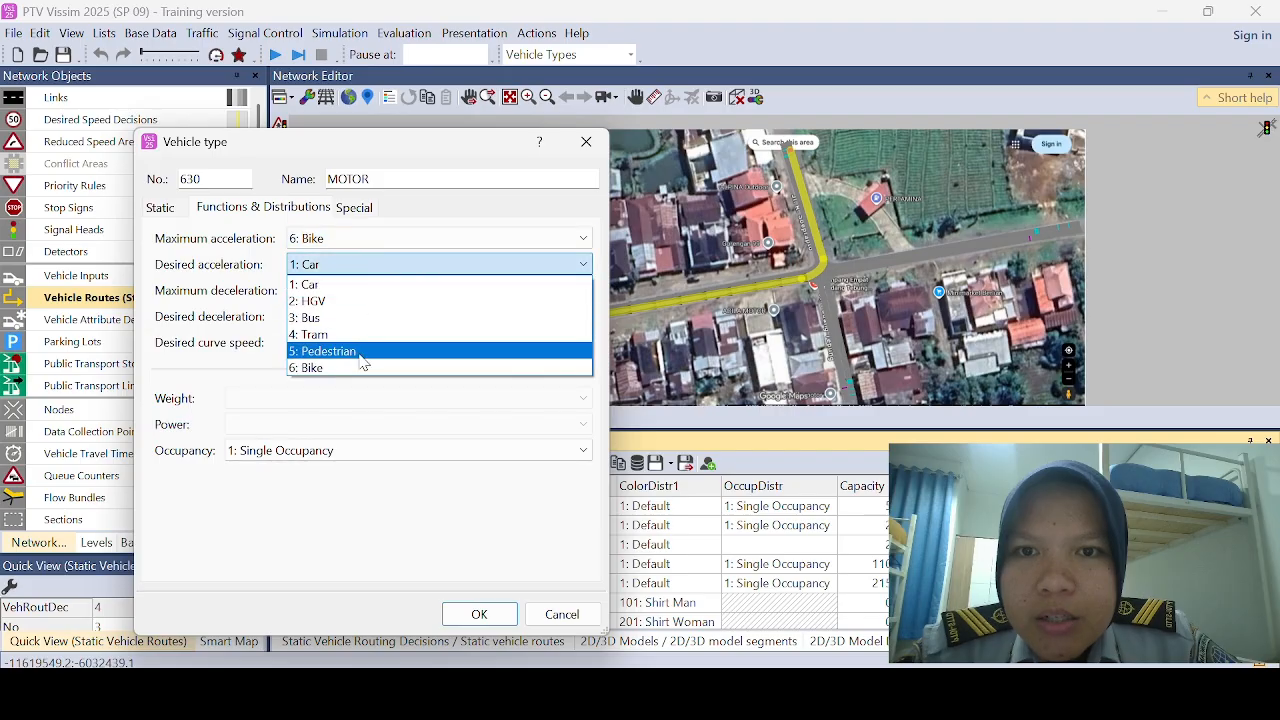
click(360, 367)
click(366, 291)
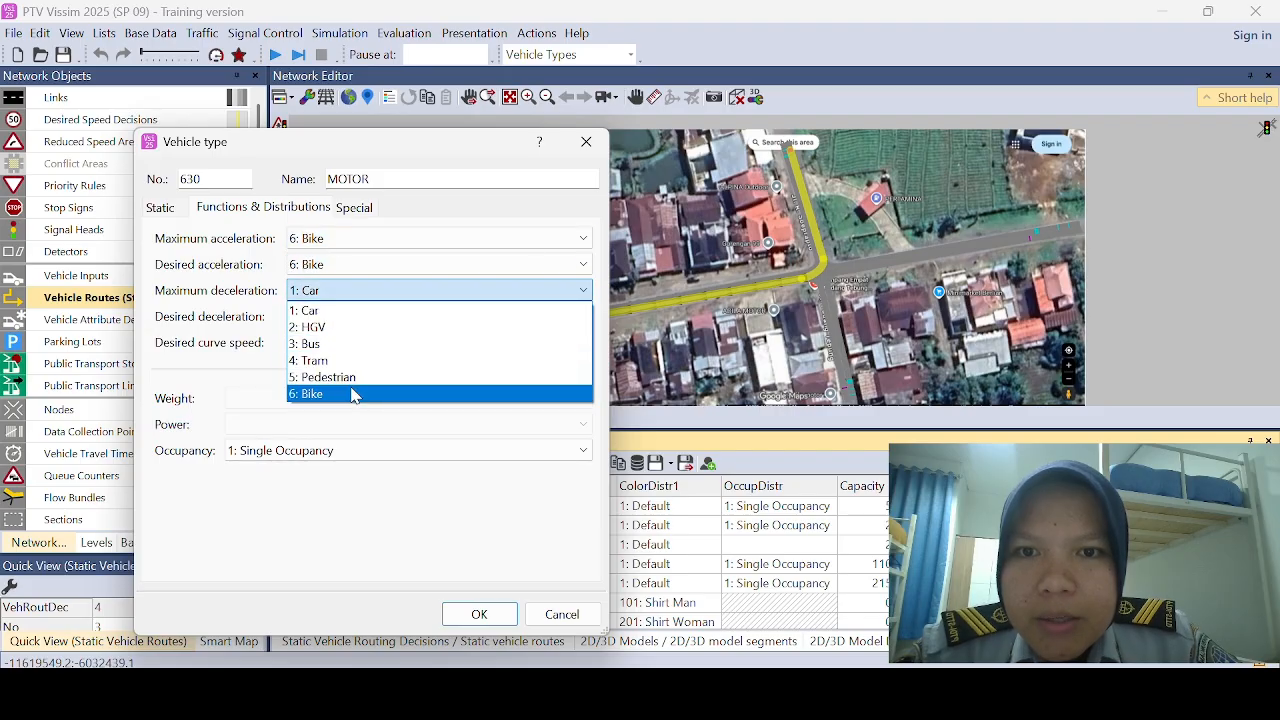
click(362, 394)
click(366, 317)
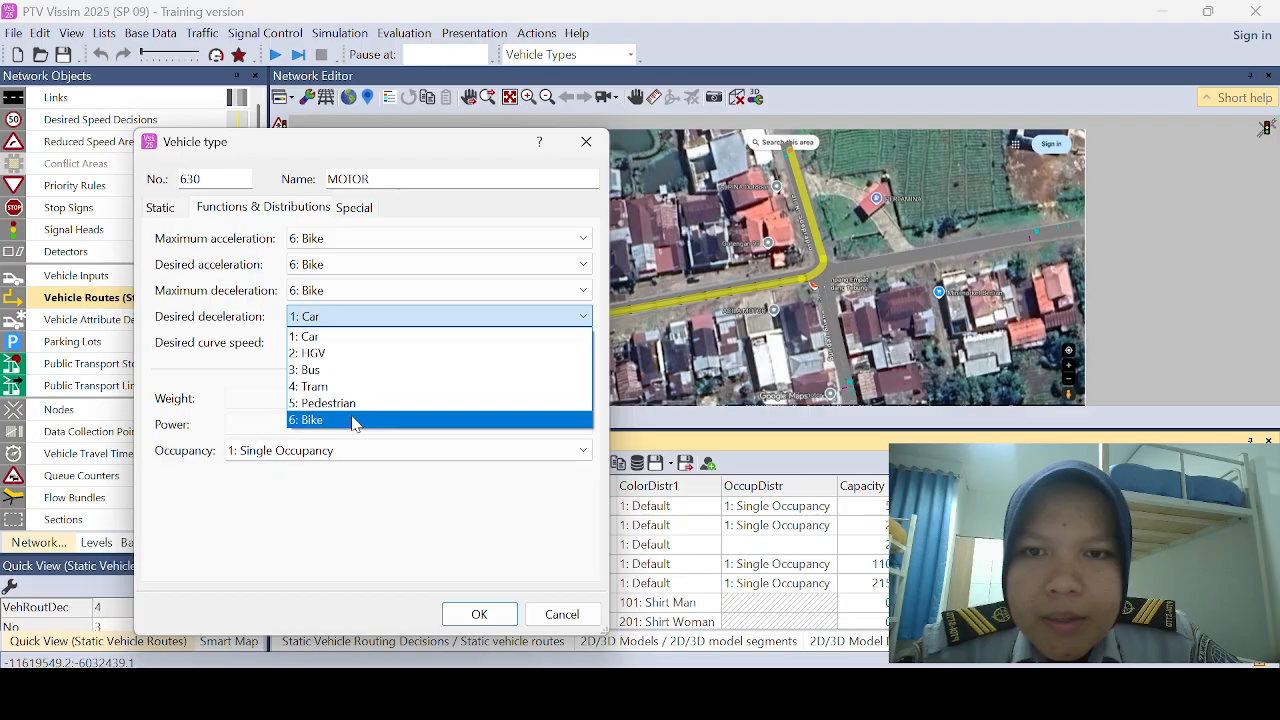
click(362, 420)
click(479, 614)
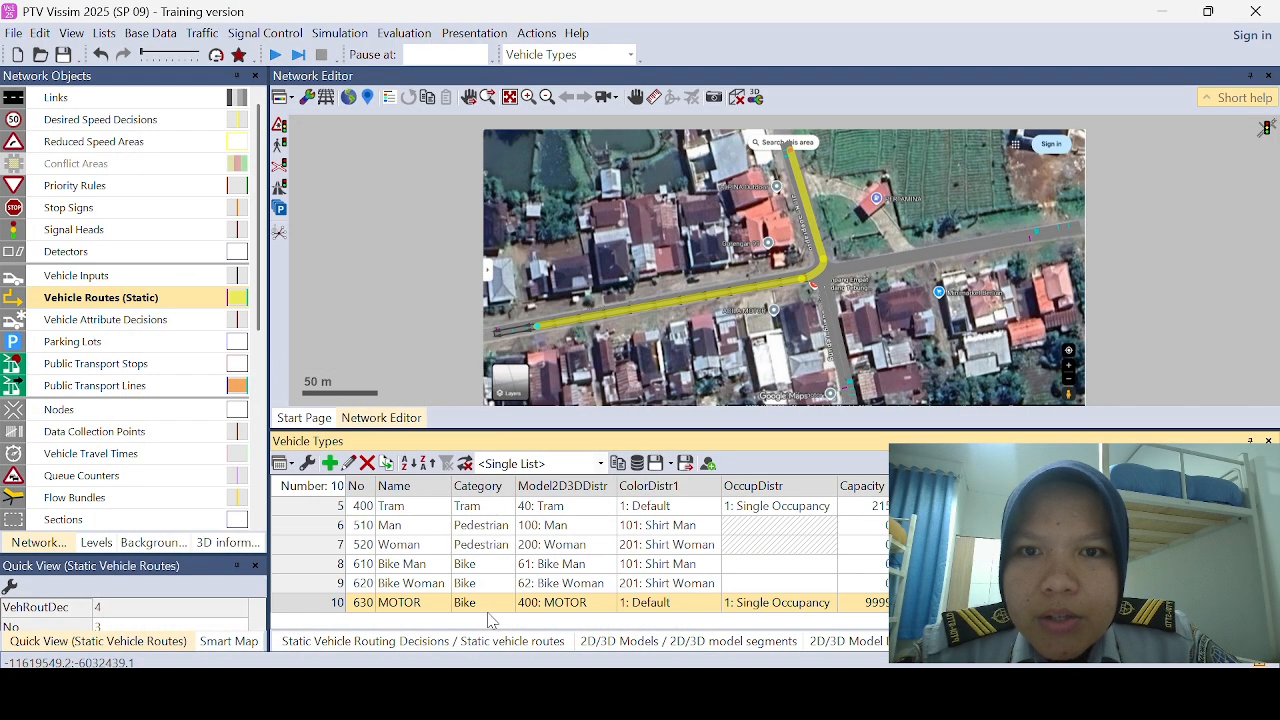
click(861, 606)
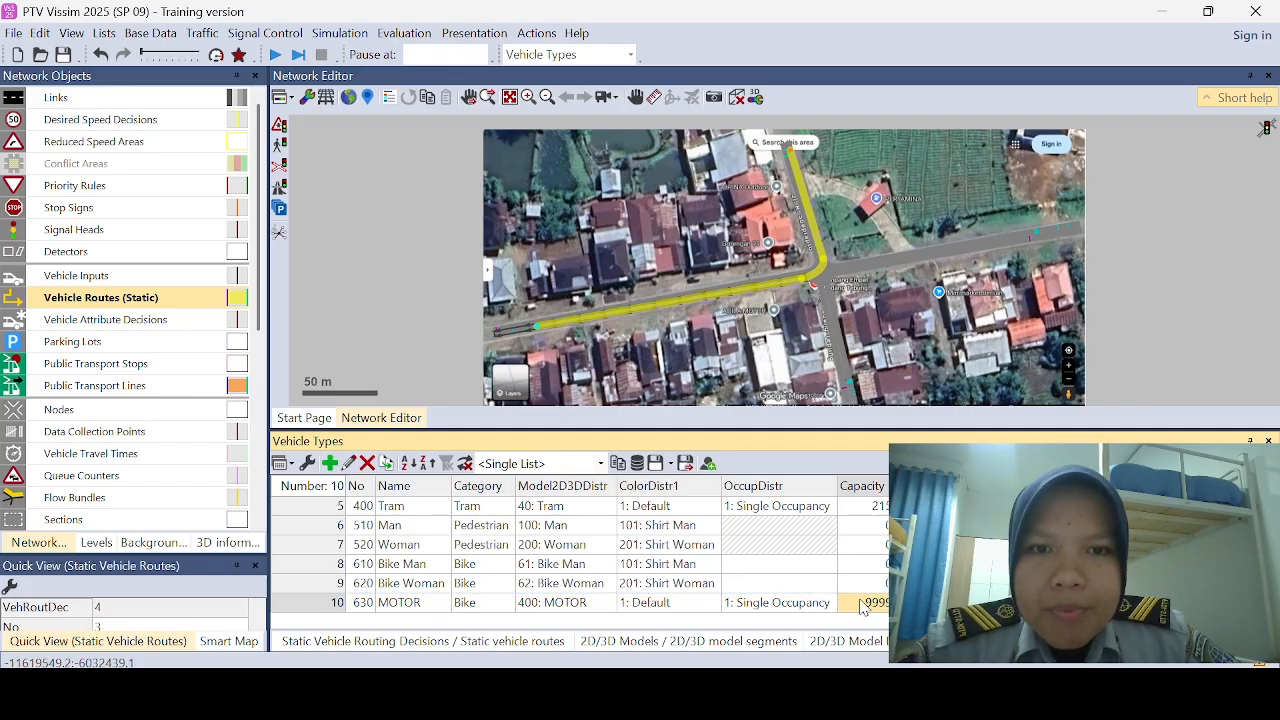
text(2)
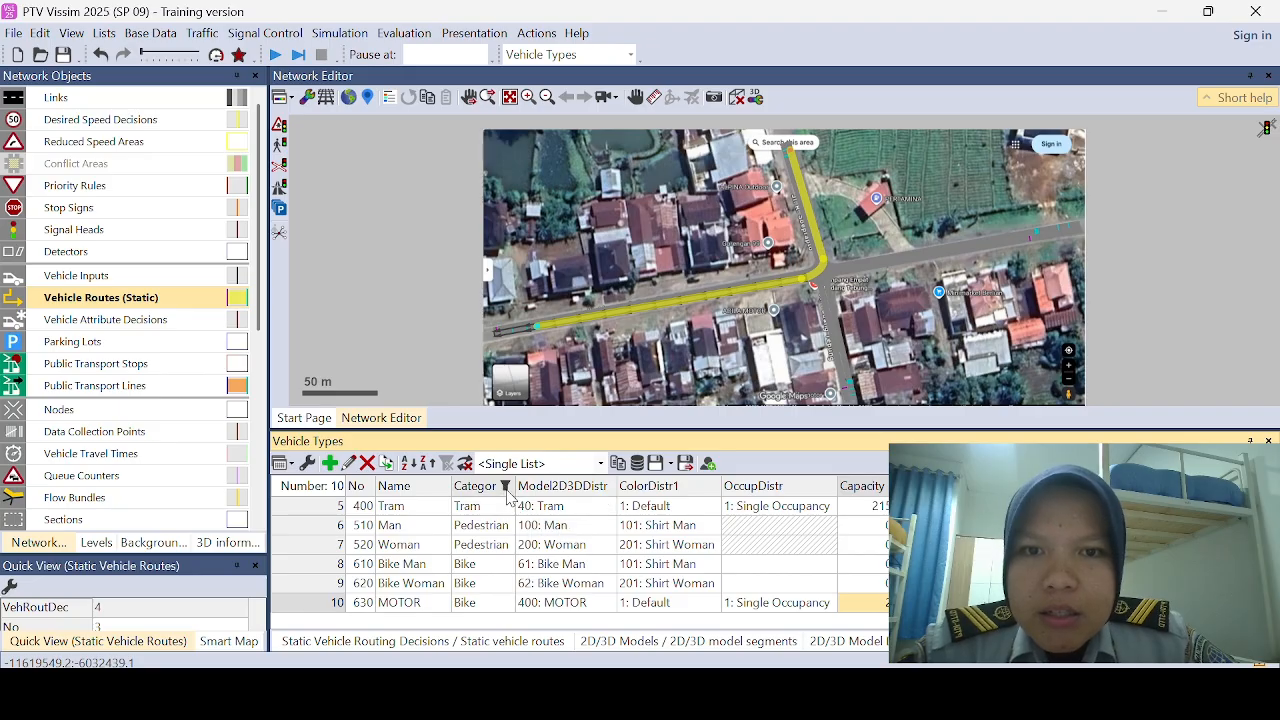
Step: Add a vehicle class named MOTOR that contains only the 630: MOTOR vehicle type
click(150, 33)
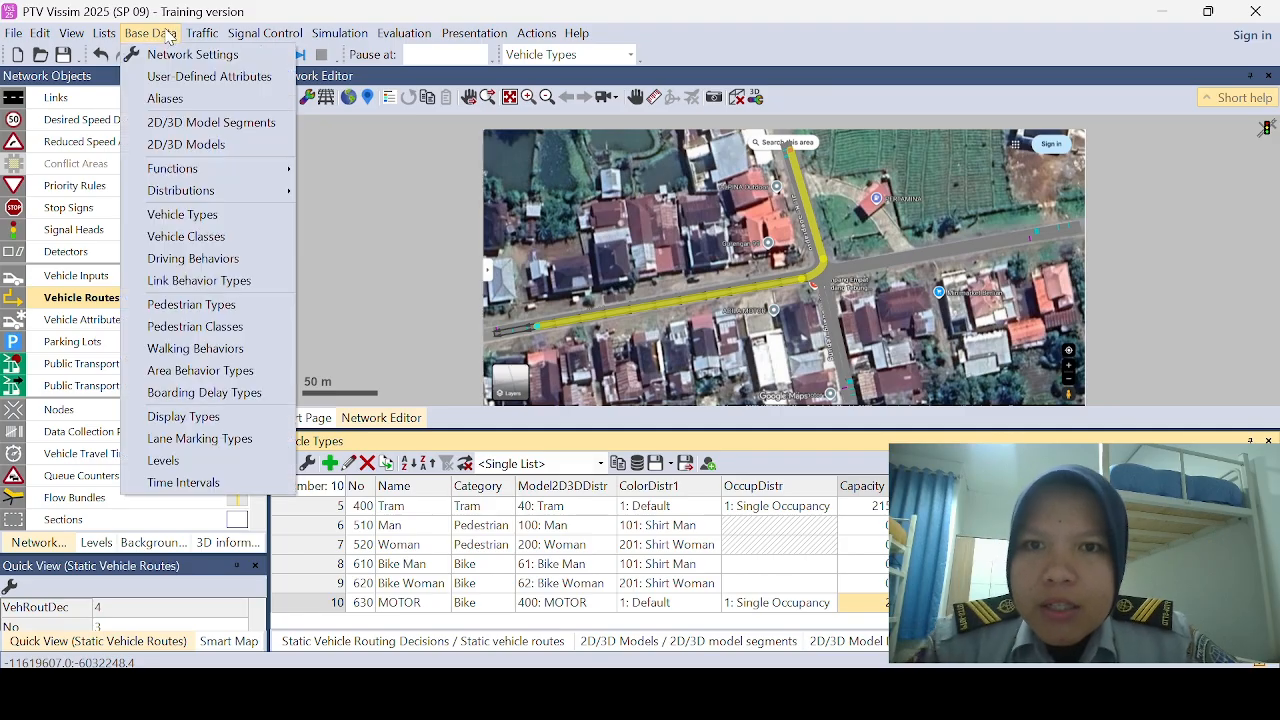
click(232, 236)
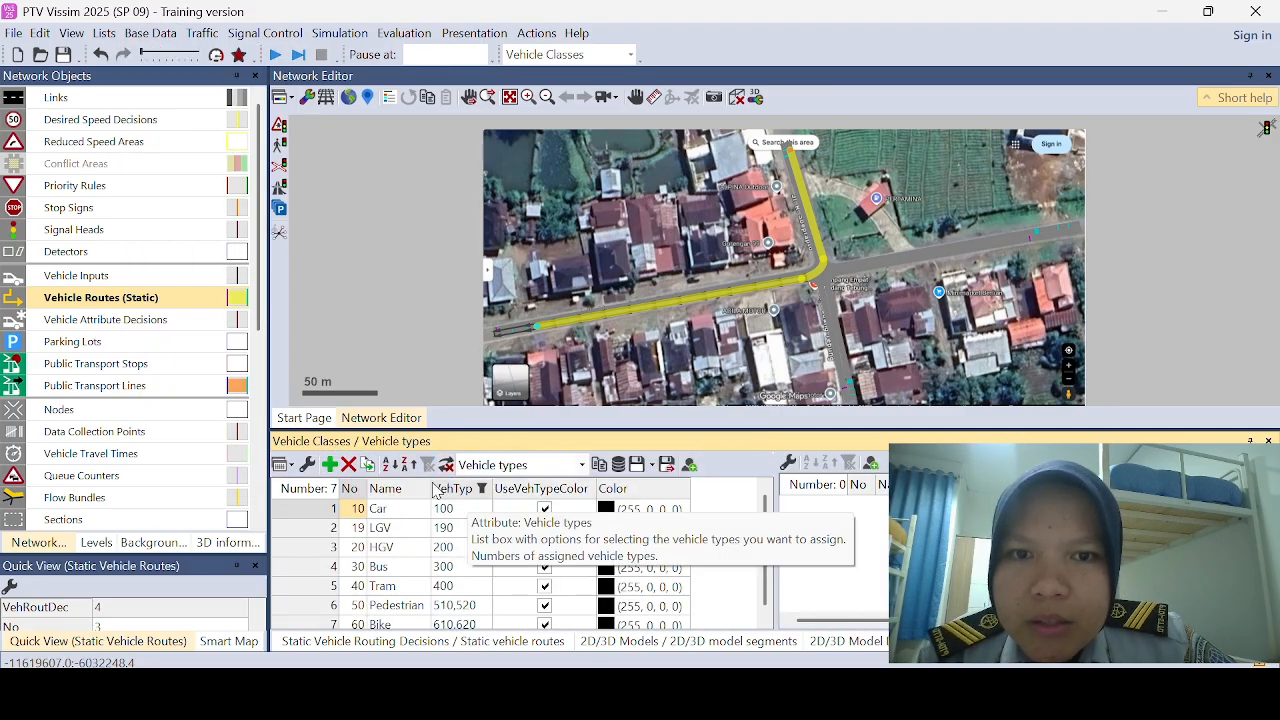
click(330, 465)
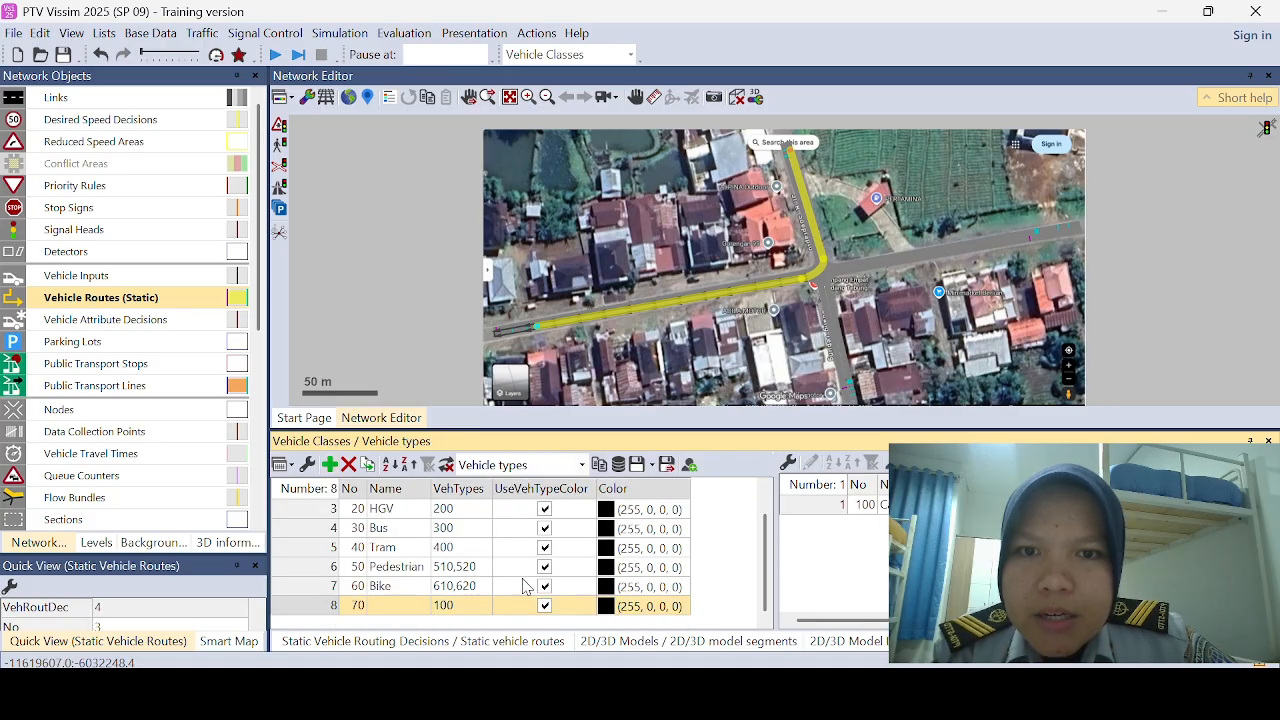
click(418, 605)
text(MOTOR)
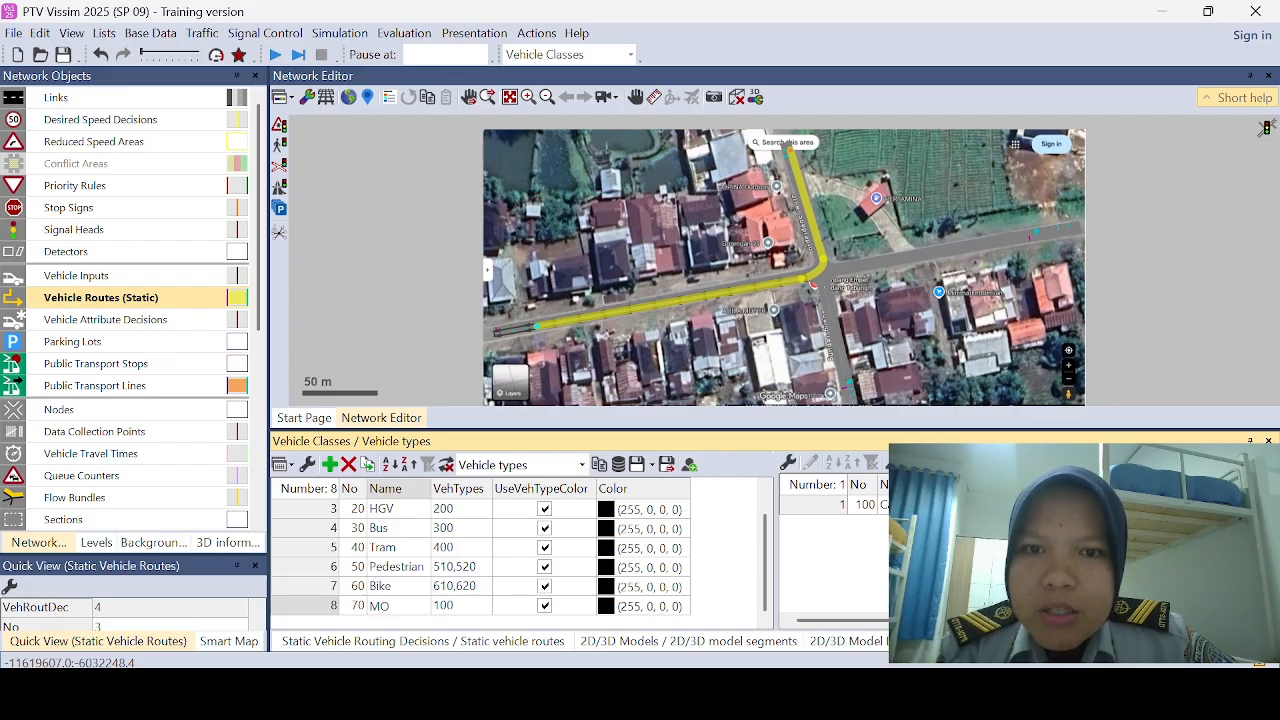
click(483, 608)
click(483, 610)
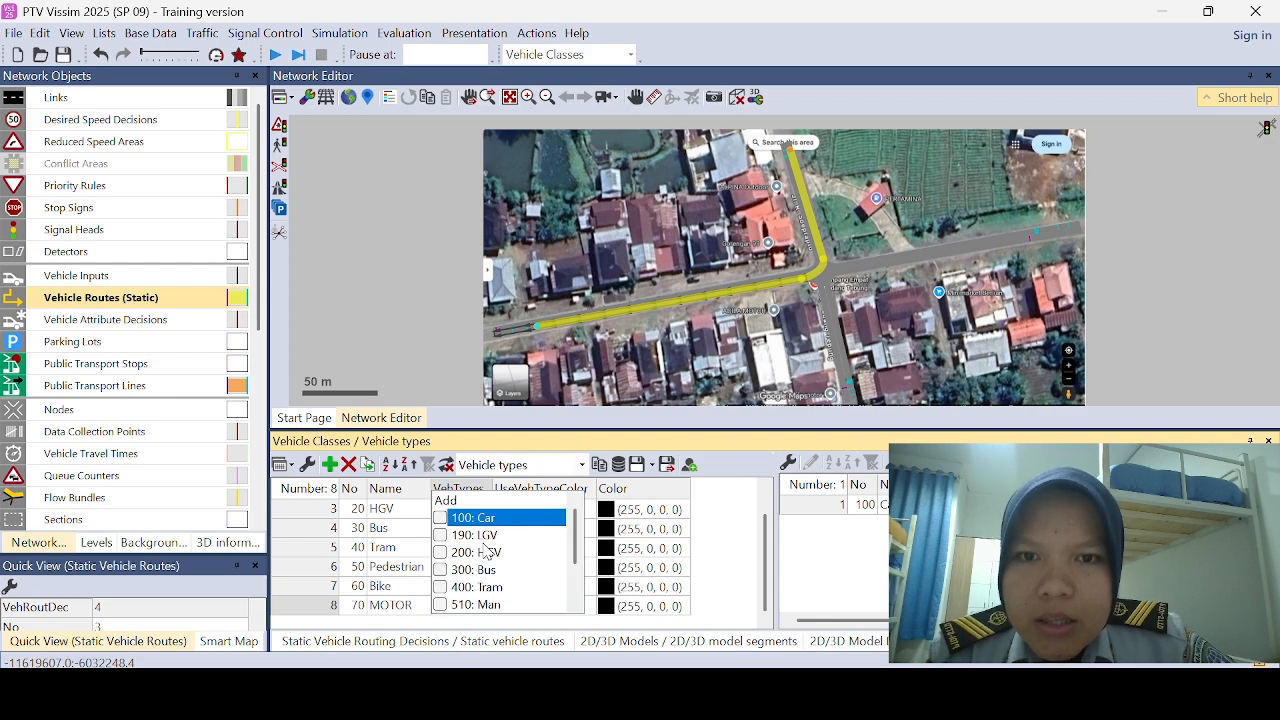
scroll(488, 556, down, 2)
click(497, 605)
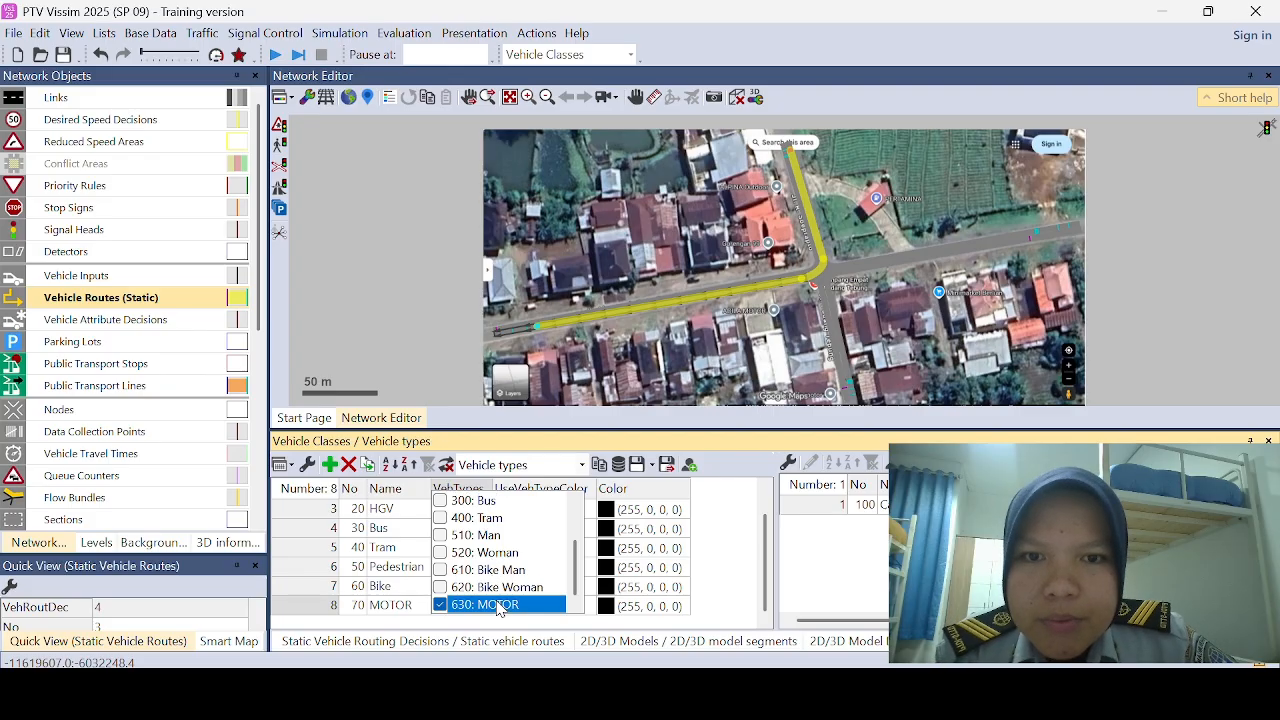
click(742, 592)
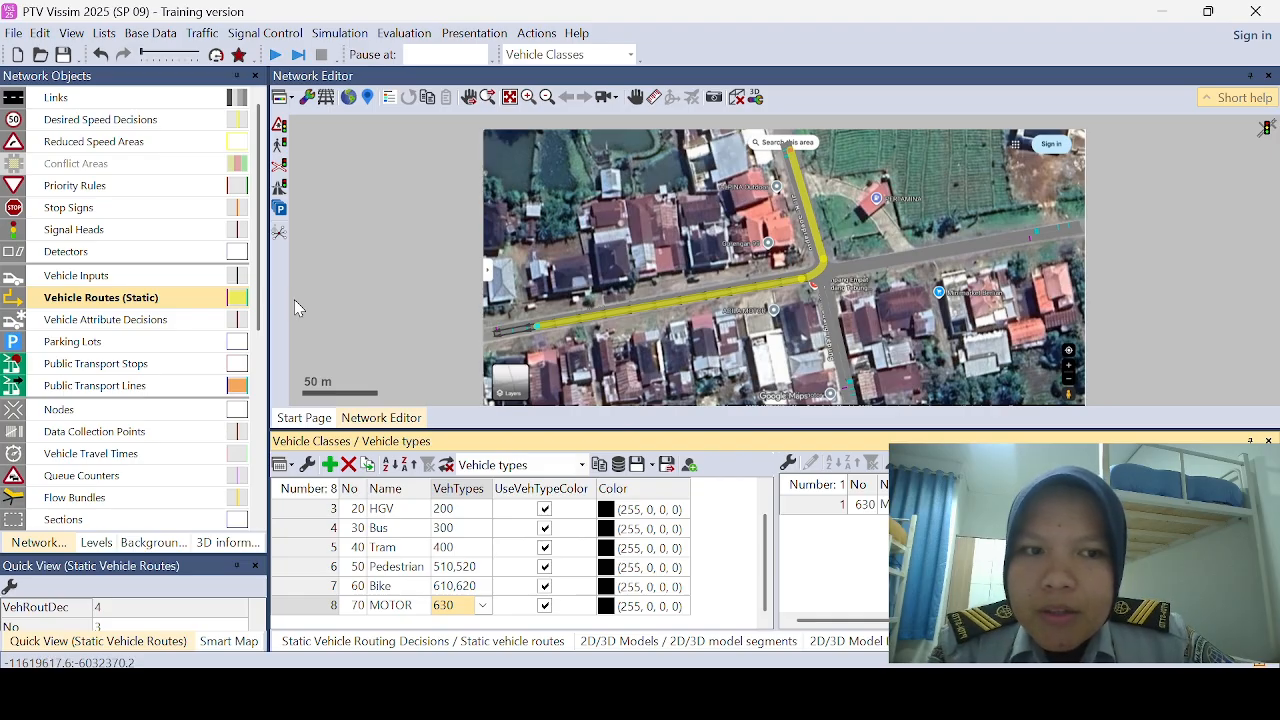
Step: Open the vehicle compositions list and add four new compositions
click(200, 36)
click(210, 57)
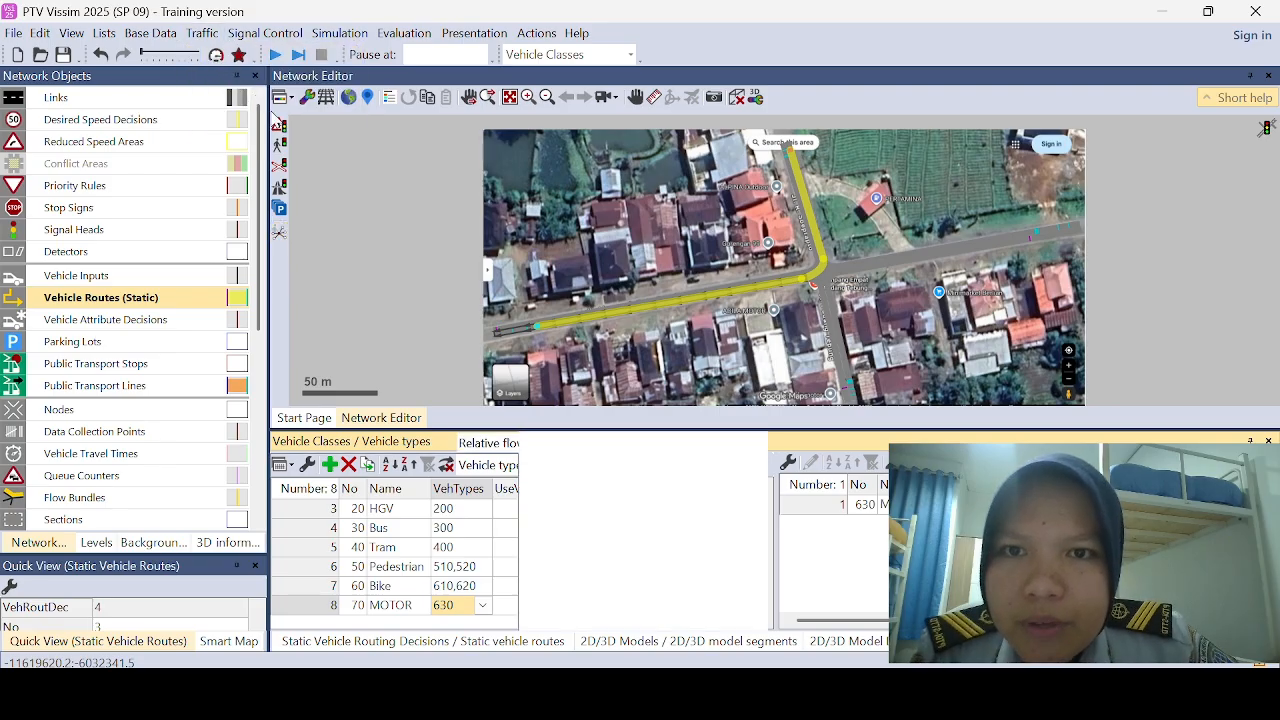
click(330, 465)
click(330, 465)
click(330, 465)
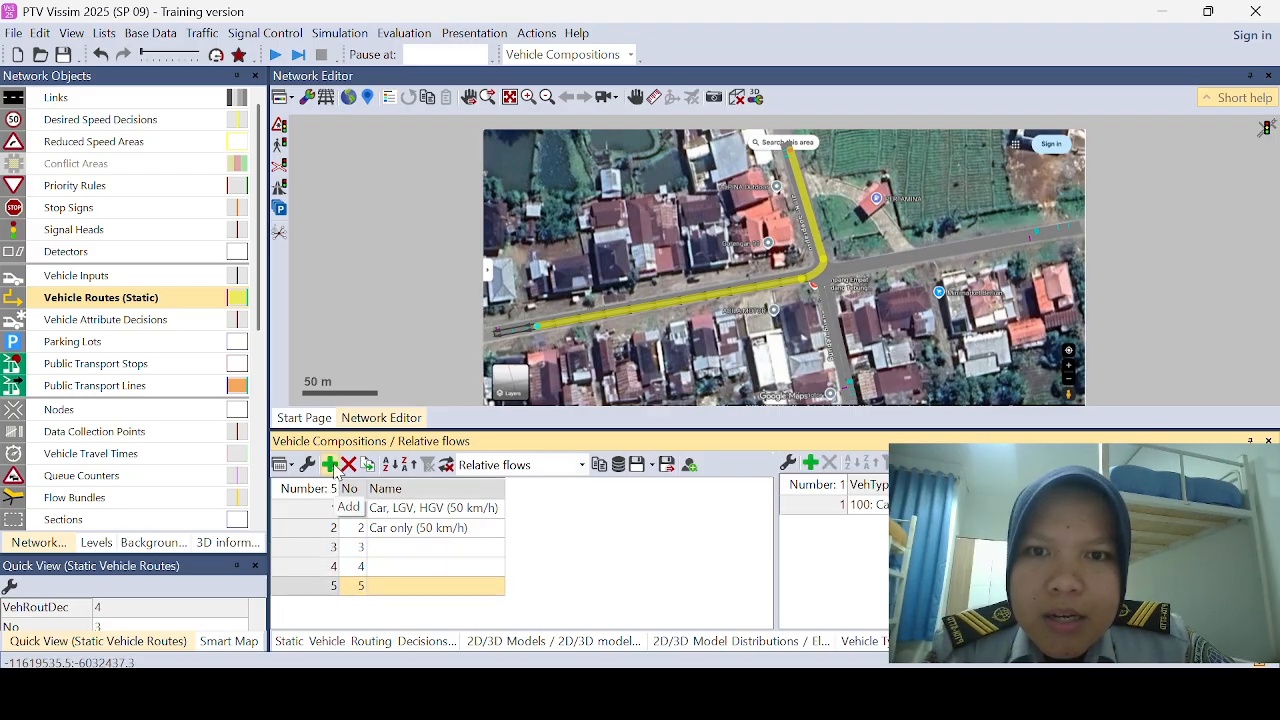
click(330, 465)
Step: Name the four new vehicle compositions UTARA, SELATAN, TIMUR and BARAT, in that order
click(402, 549)
click(402, 549)
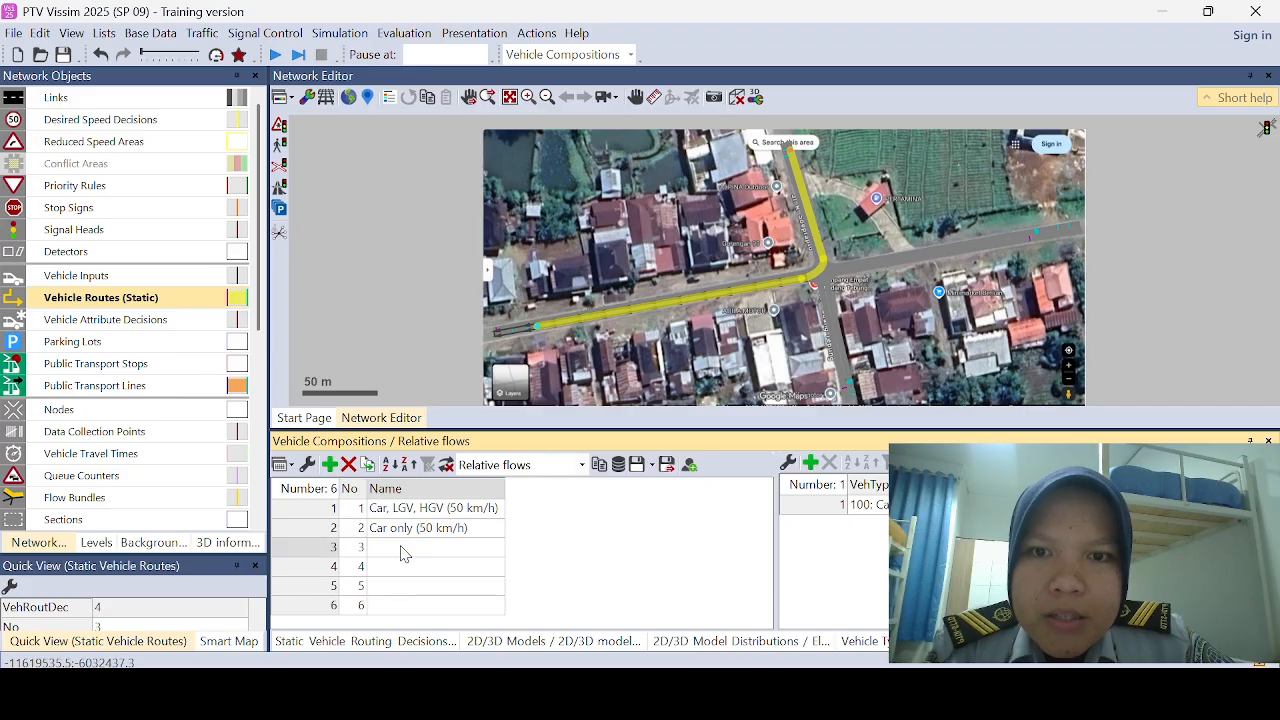
text(UTARA)
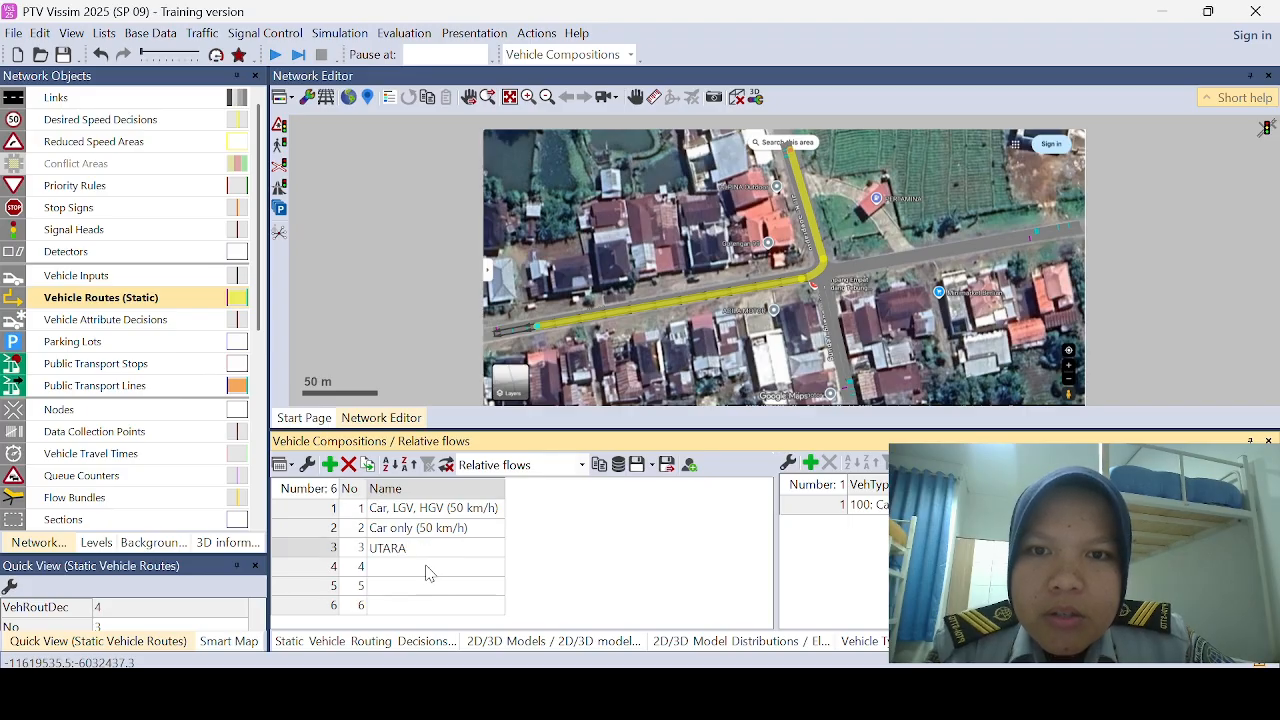
click(430, 567)
text(SELATAN)
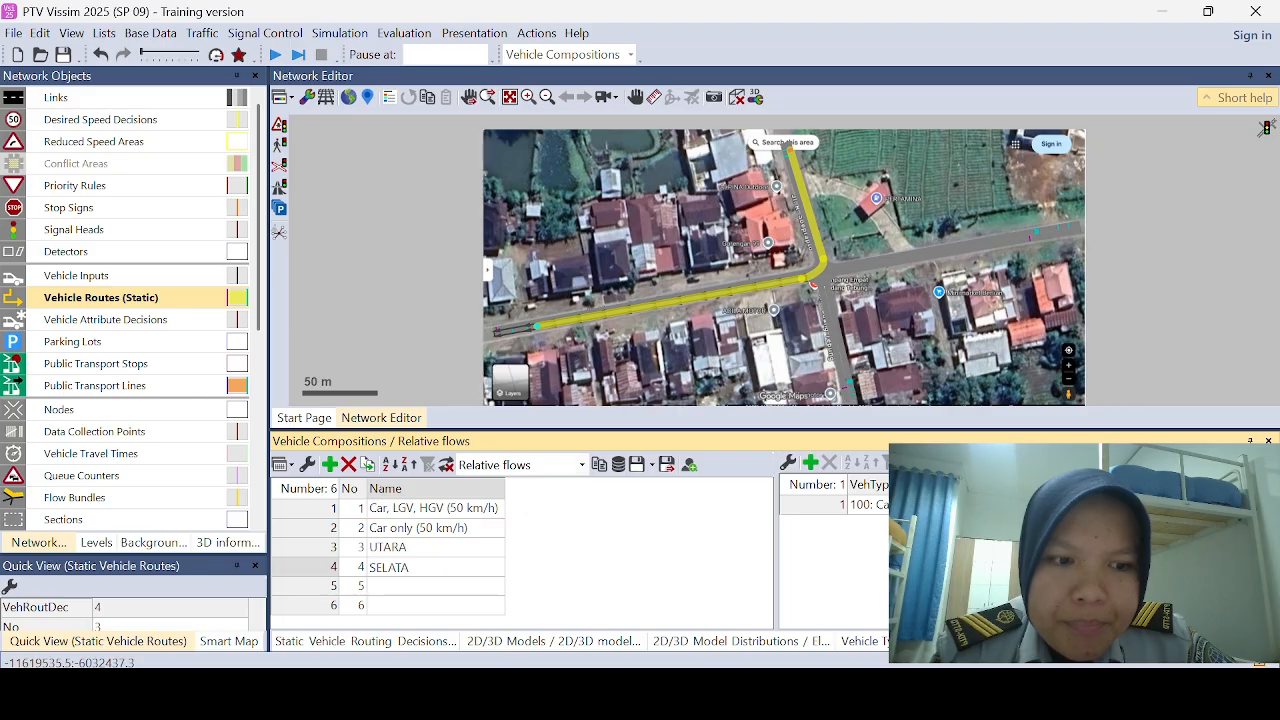
click(428, 588)
text(TIMUR)
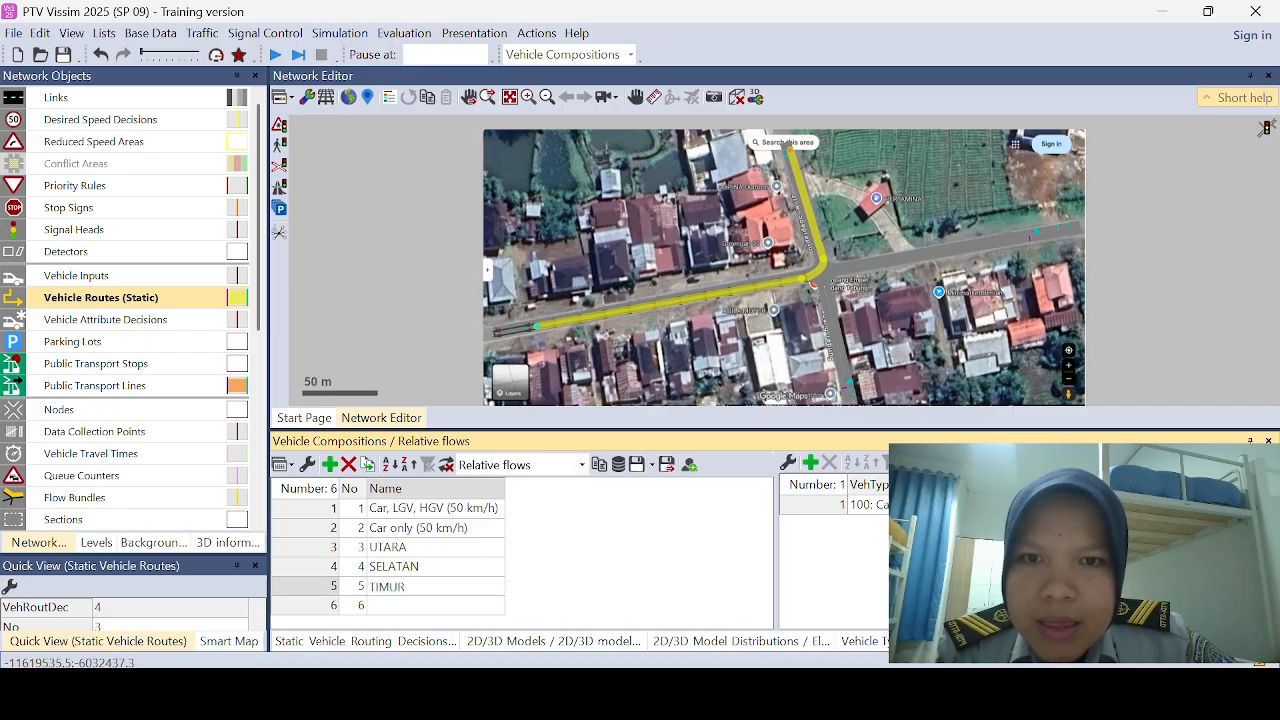
click(432, 606)
text(BARAT)
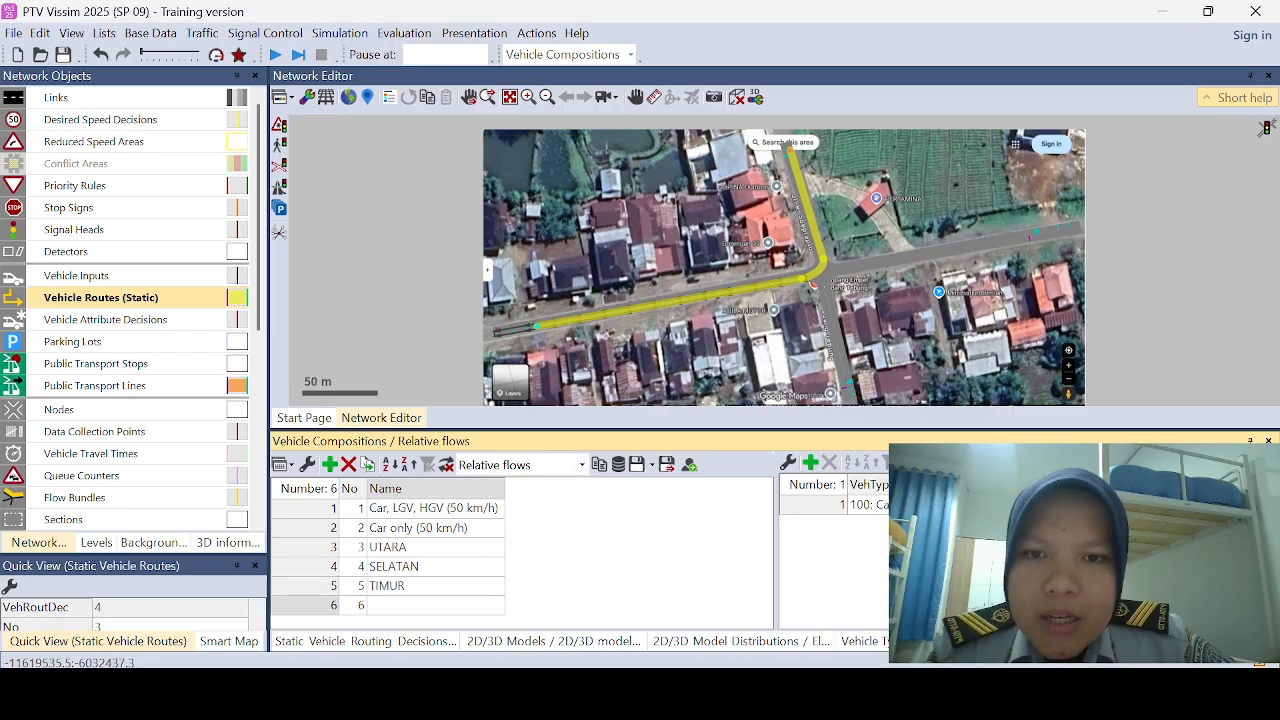
key(Return)
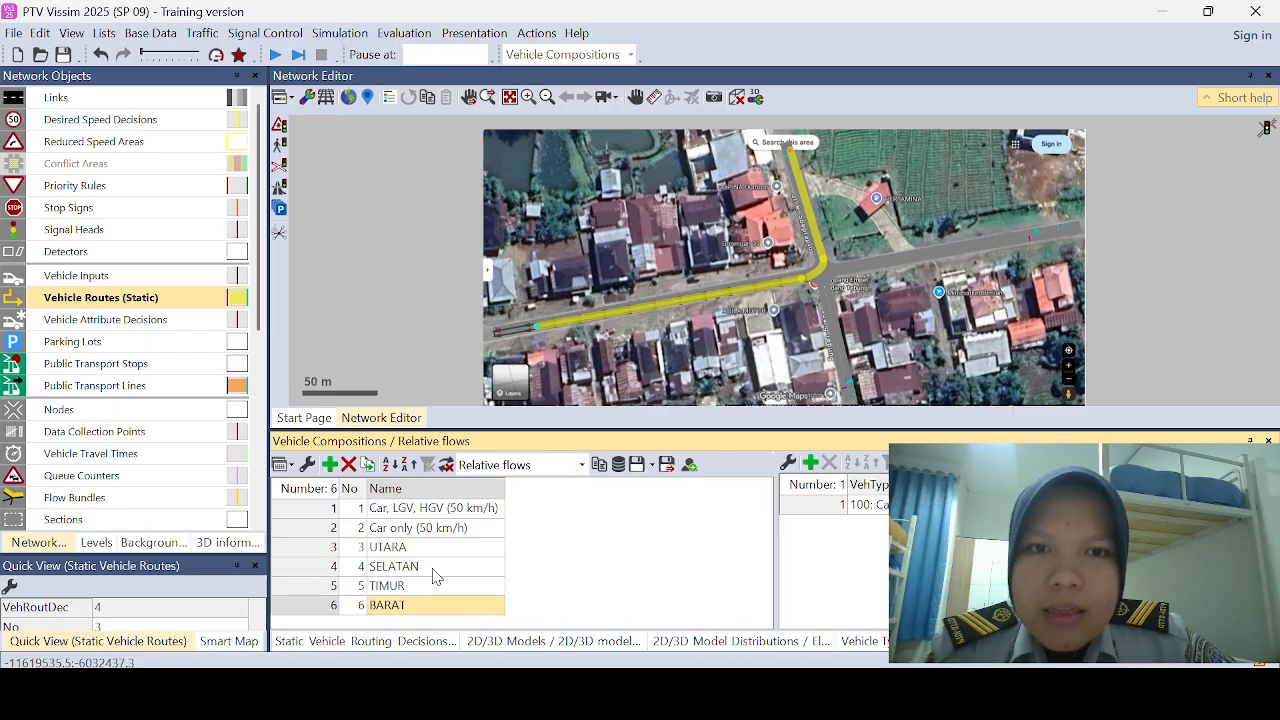
Step: Add four relative flows to the UTARA composition for LGV, HGV, Bus and 630: MOTOR alongside Car
click(327, 550)
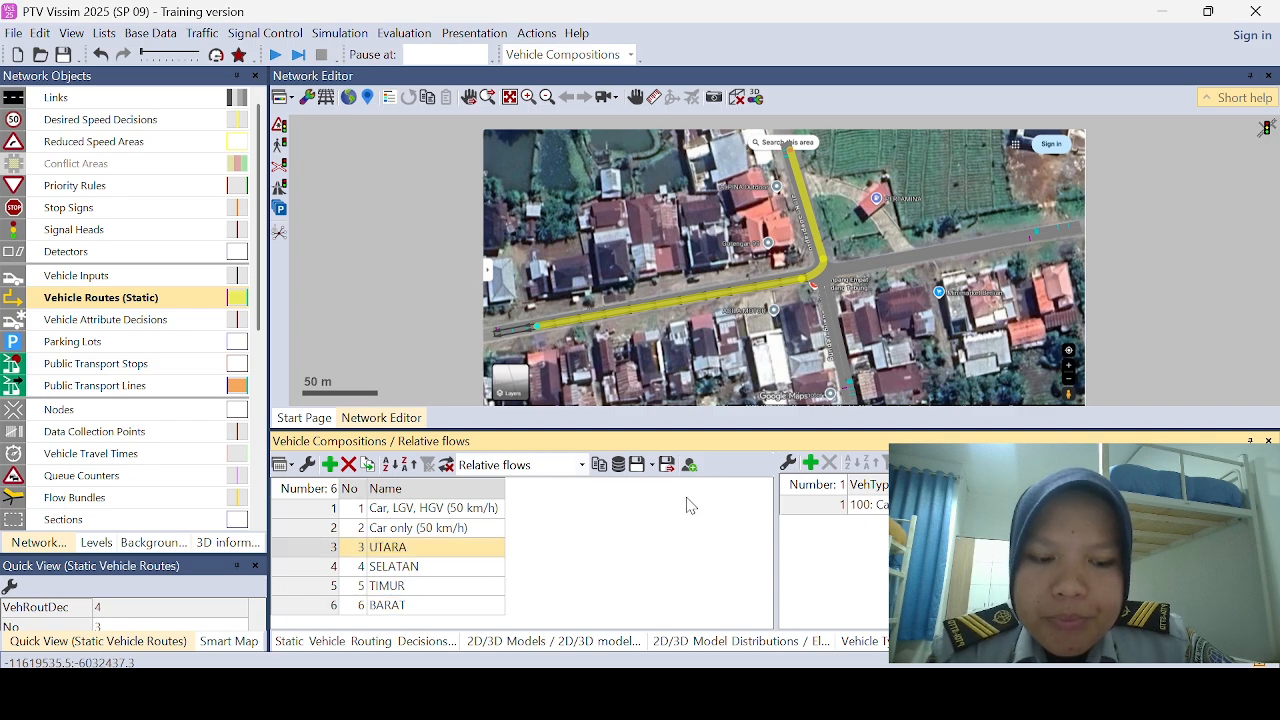
click(810, 464)
click(810, 464)
click(810, 464)
click(810, 464)
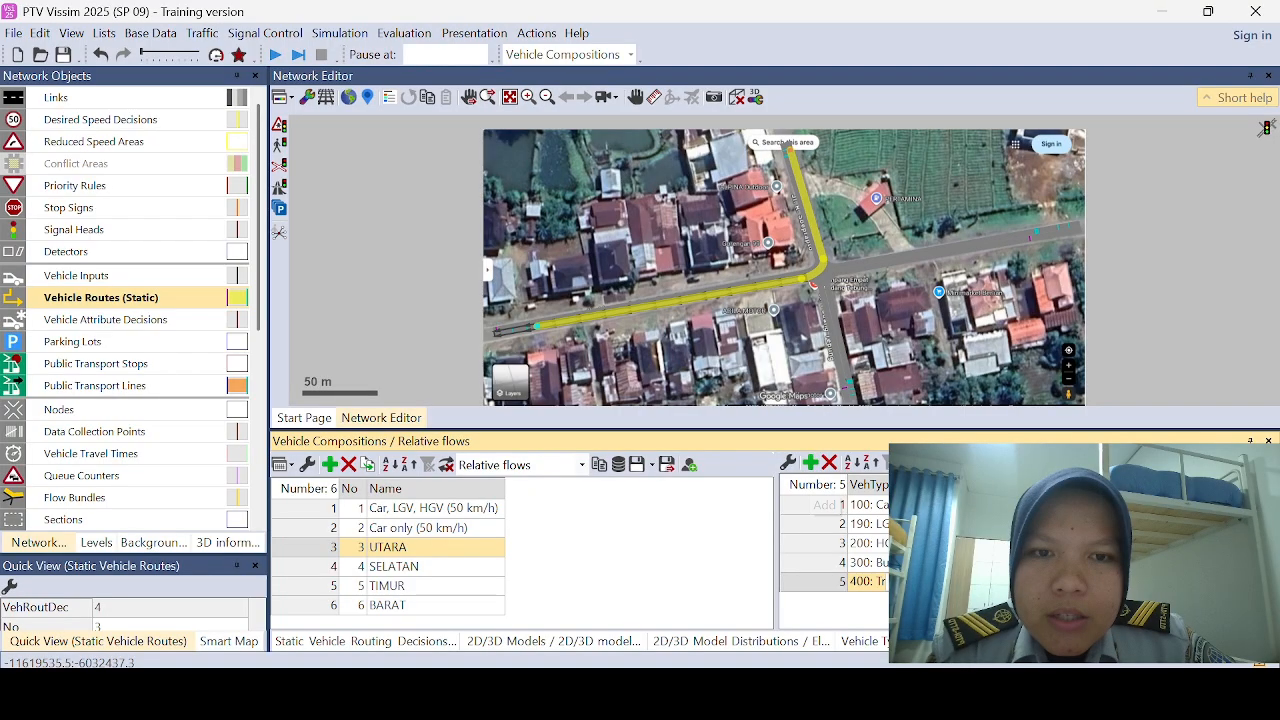
click(905, 581)
click(912, 661)
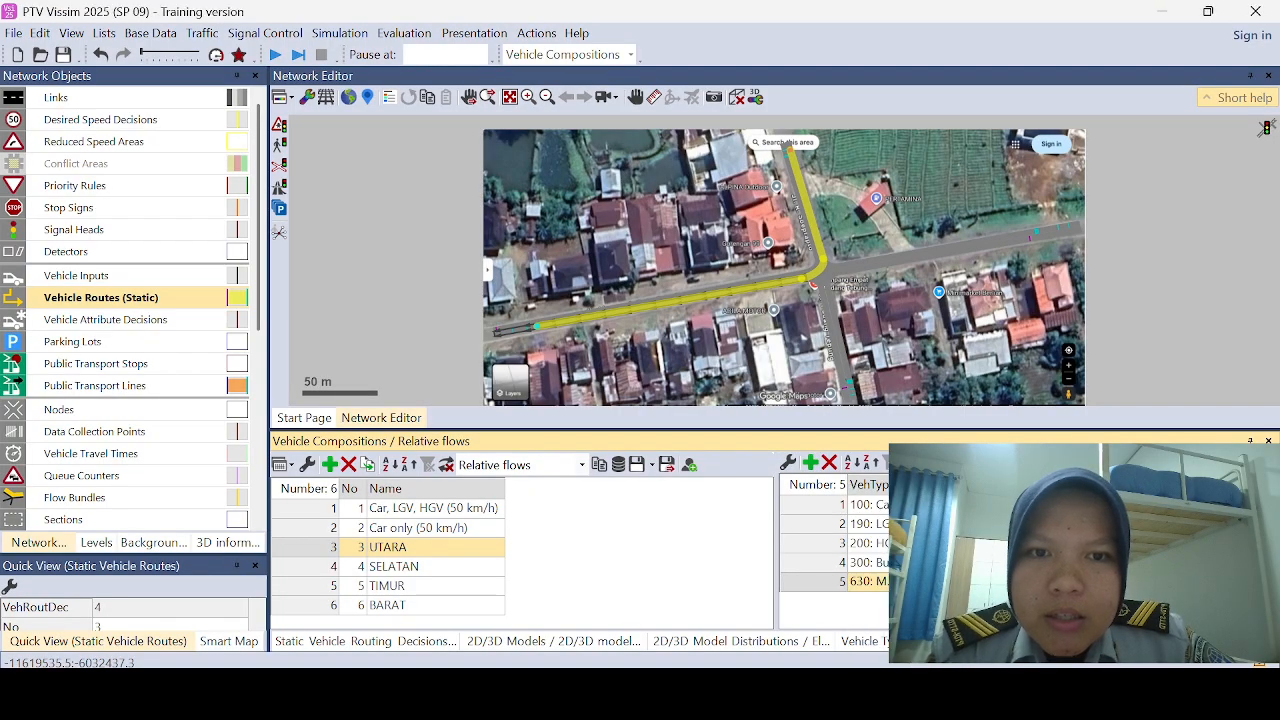
Step: Fill in the relative flow entries of the UTARA composition for its Car, LGV, HGV, Bus and MOTOR rows
click(968, 504)
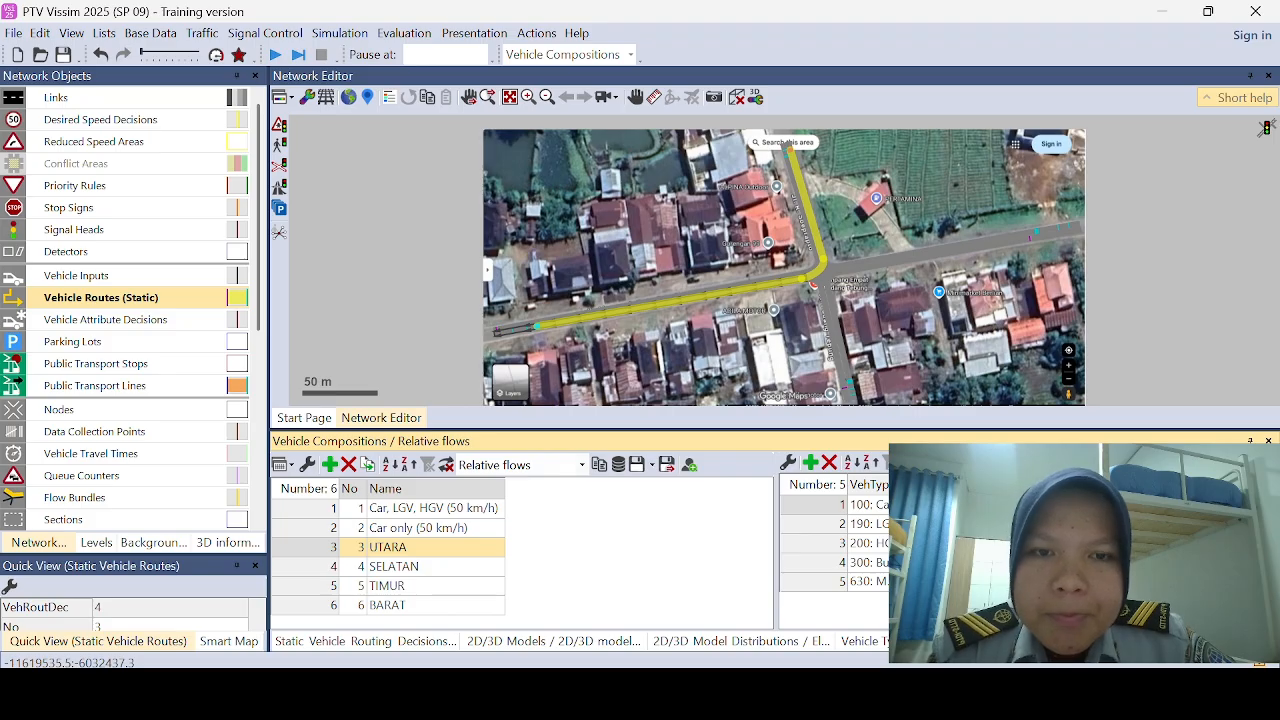
click(968, 581)
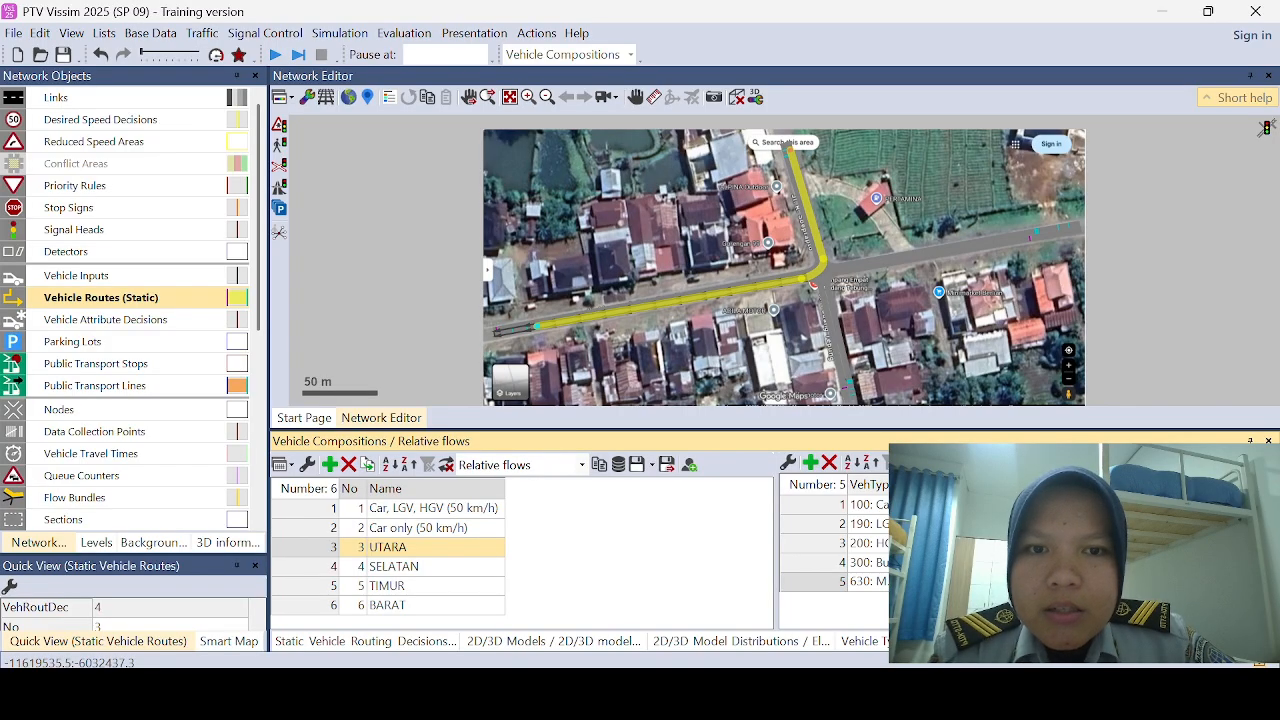
click(968, 562)
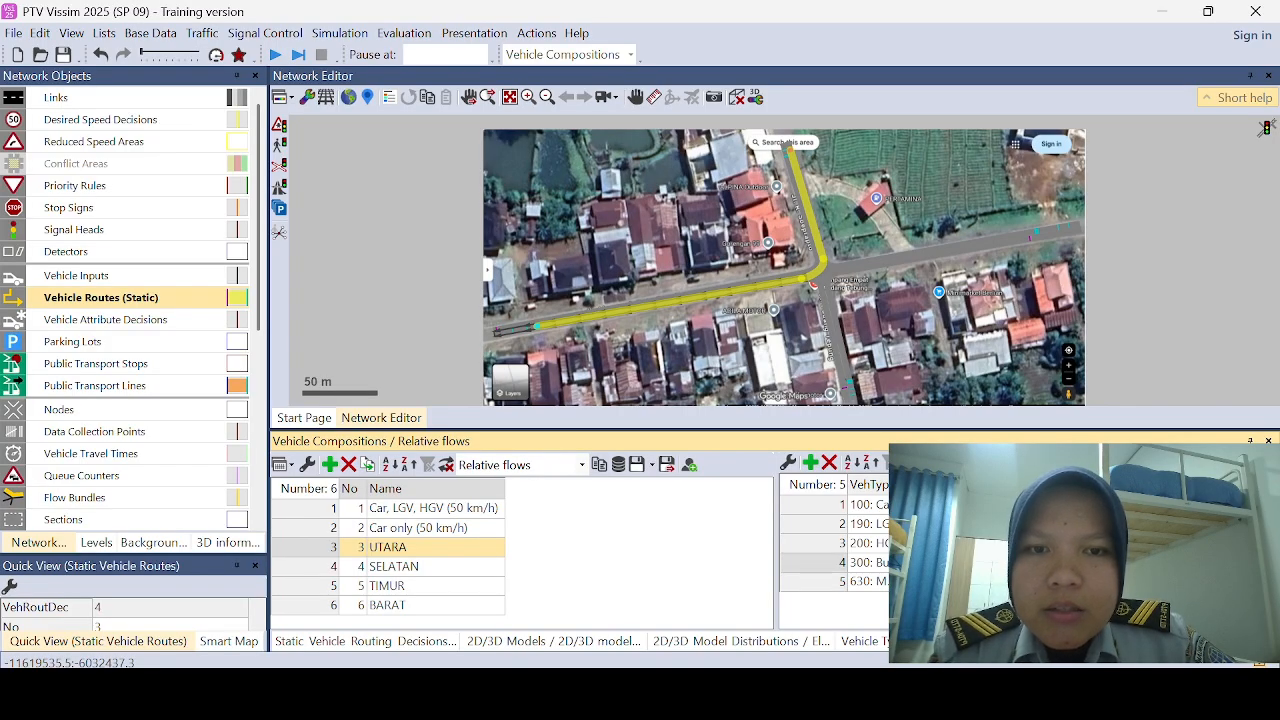
click(968, 524)
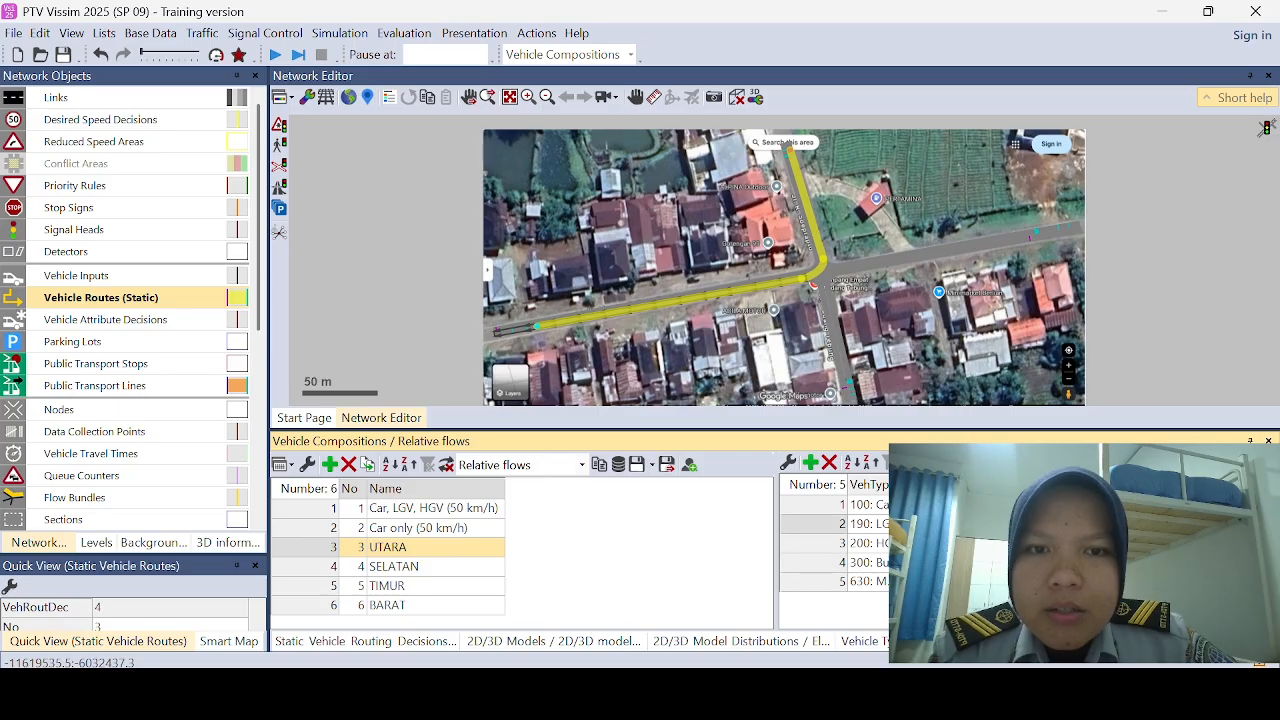
click(968, 543)
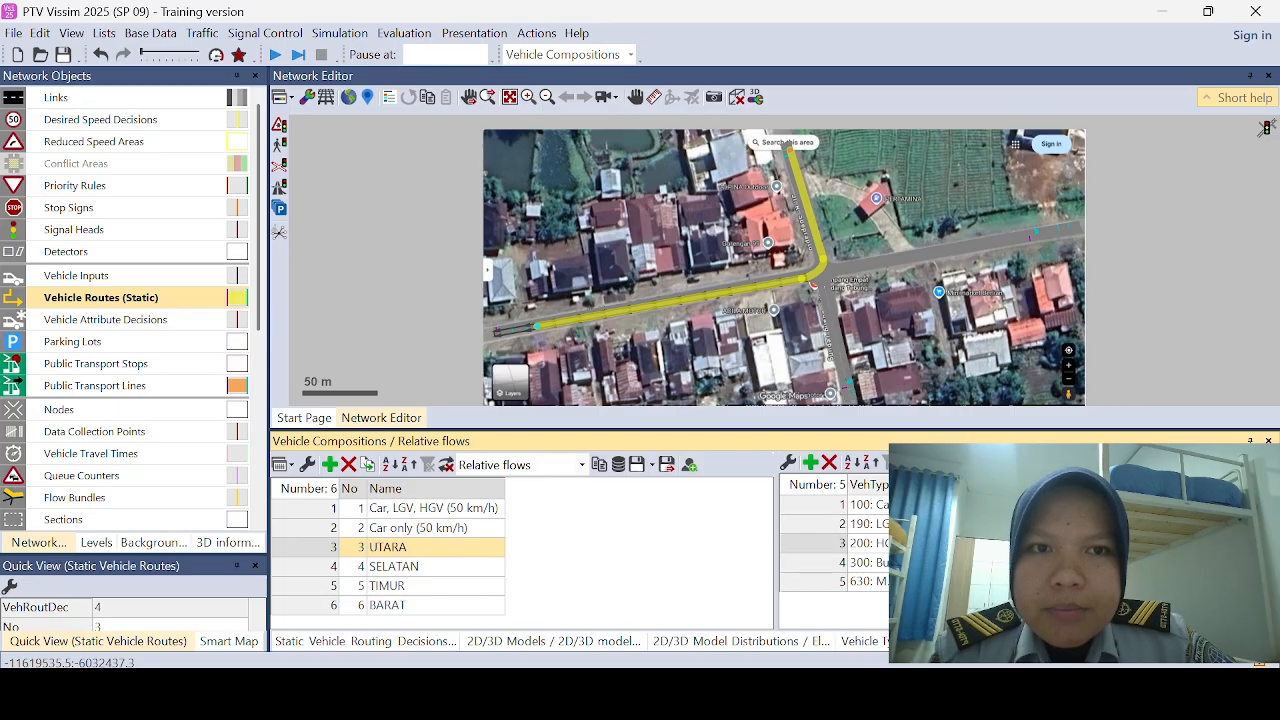
click(968, 562)
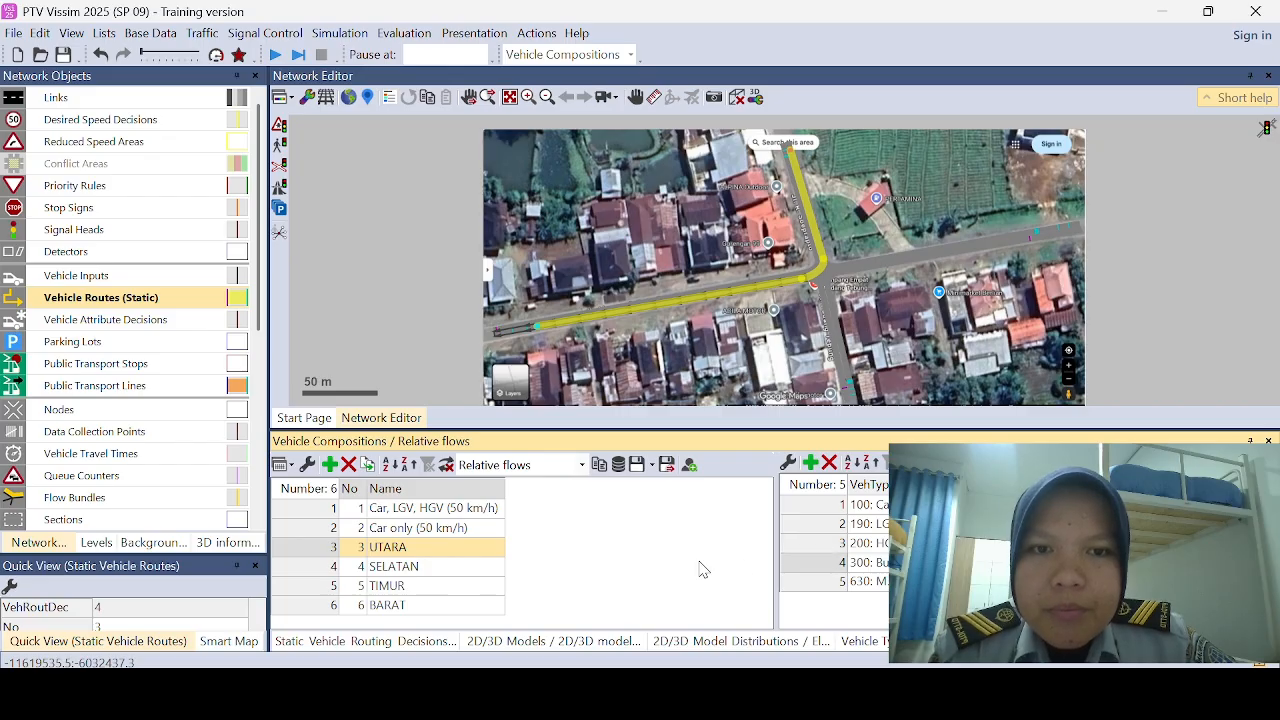
Step: Add four relative flows to the SELATAN composition for LGV, HGV, Bus and 630: MOTOR alongside Car
click(330, 566)
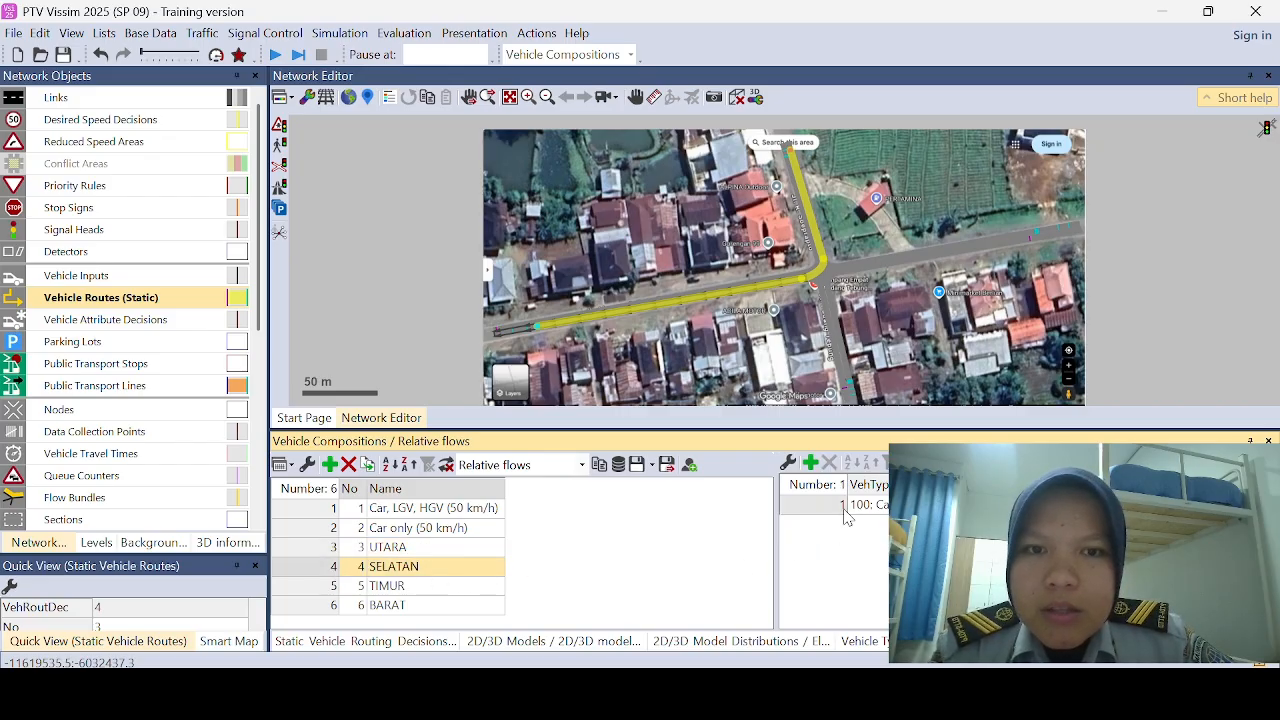
click(812, 464)
click(812, 464)
click(812, 464)
click(812, 464)
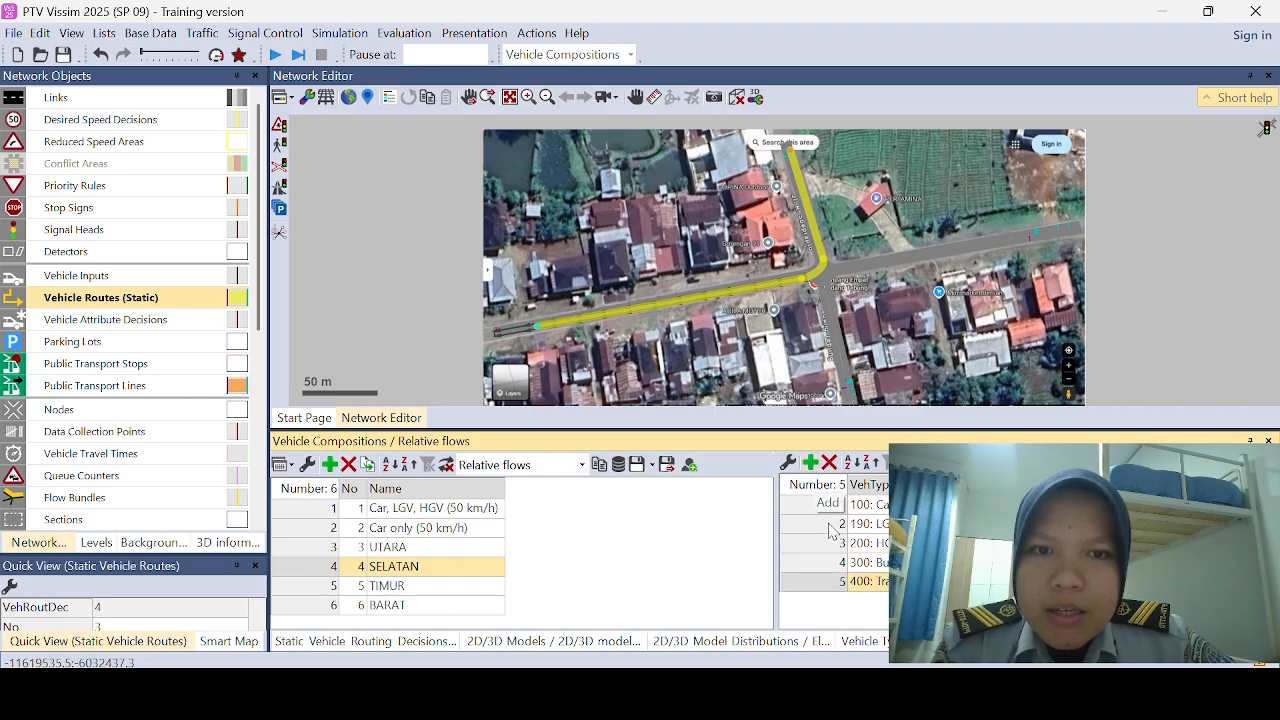
click(898, 582)
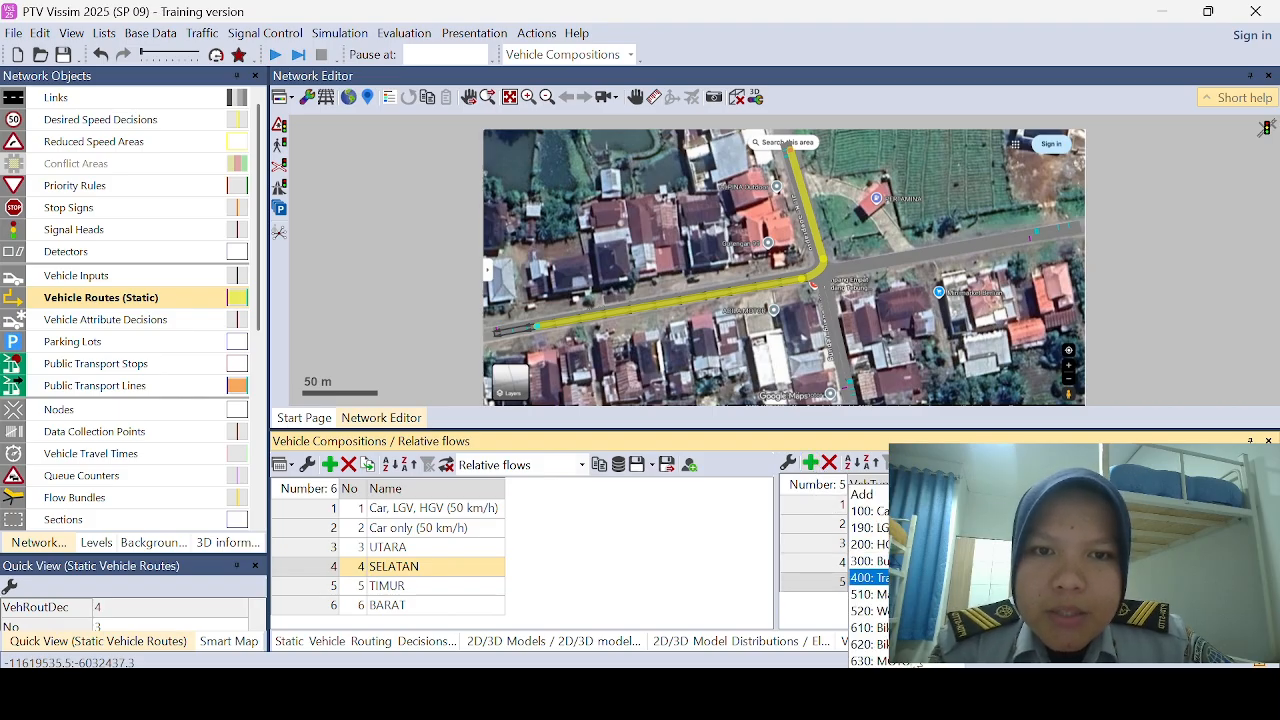
click(866, 661)
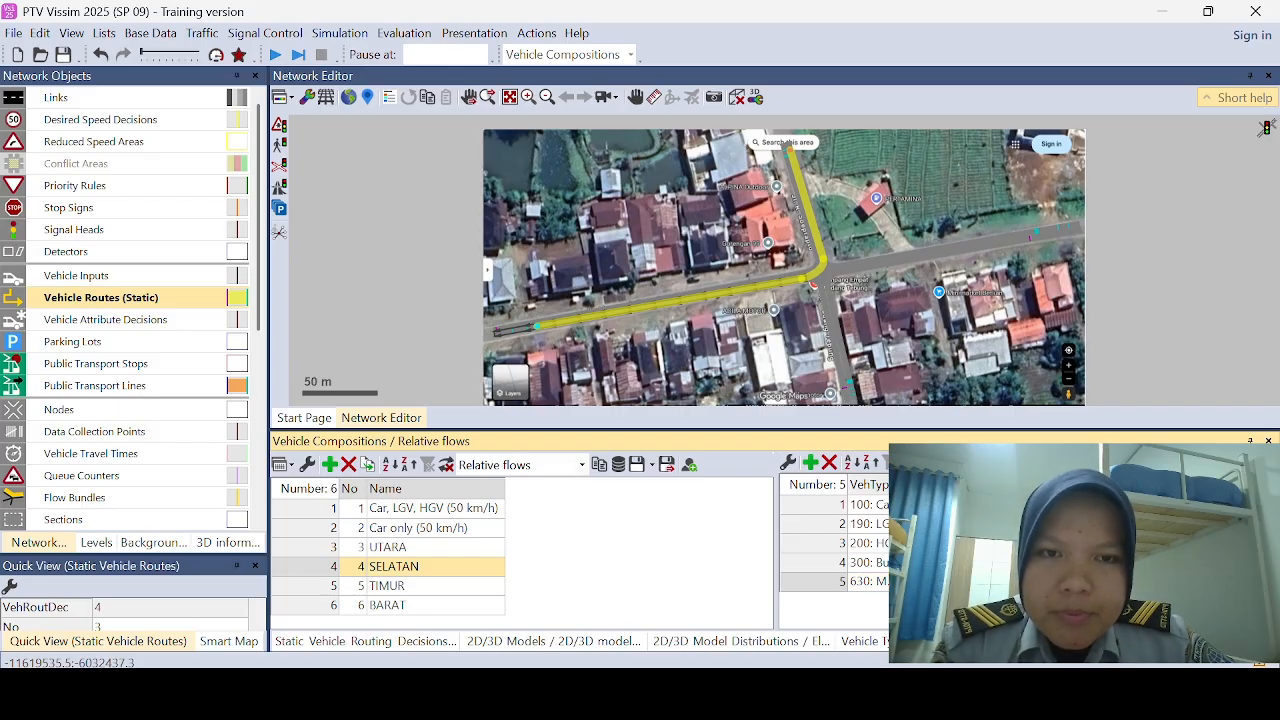
Step: Fill in the relative flow entries of the SELATAN composition for its Car, LGV, HGV and Bus rows
click(966, 505)
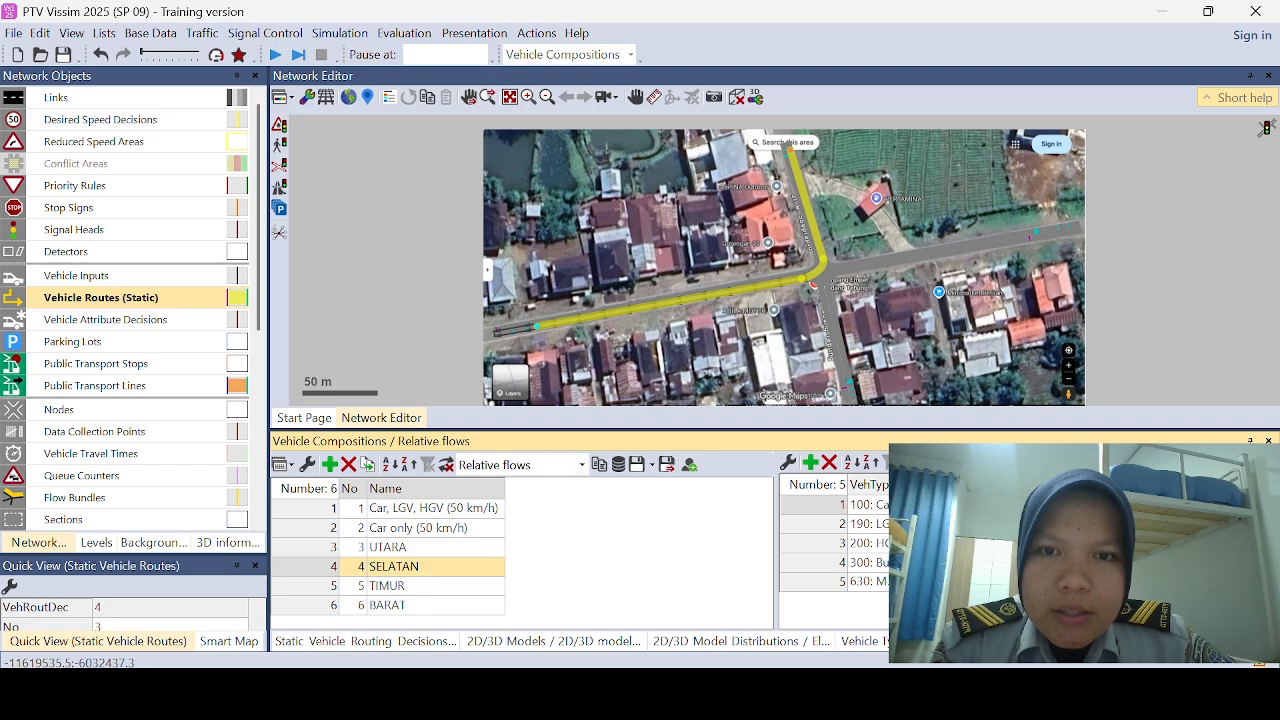
click(966, 562)
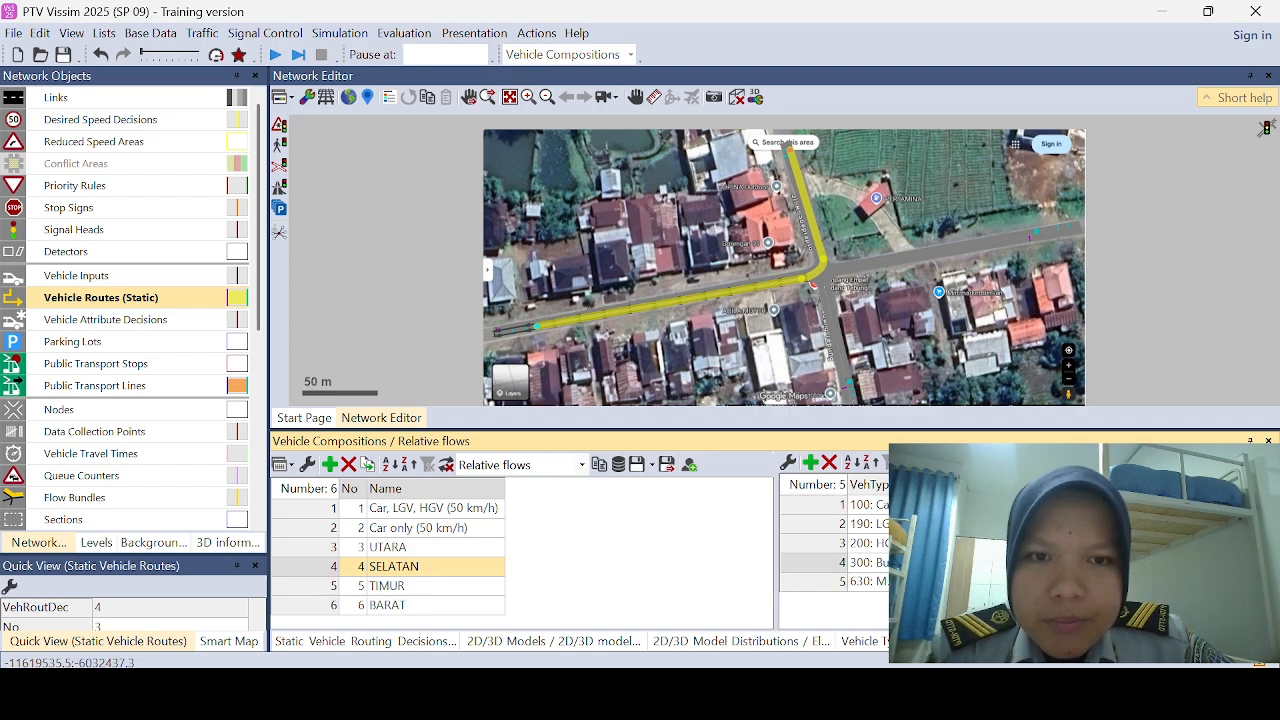
click(966, 524)
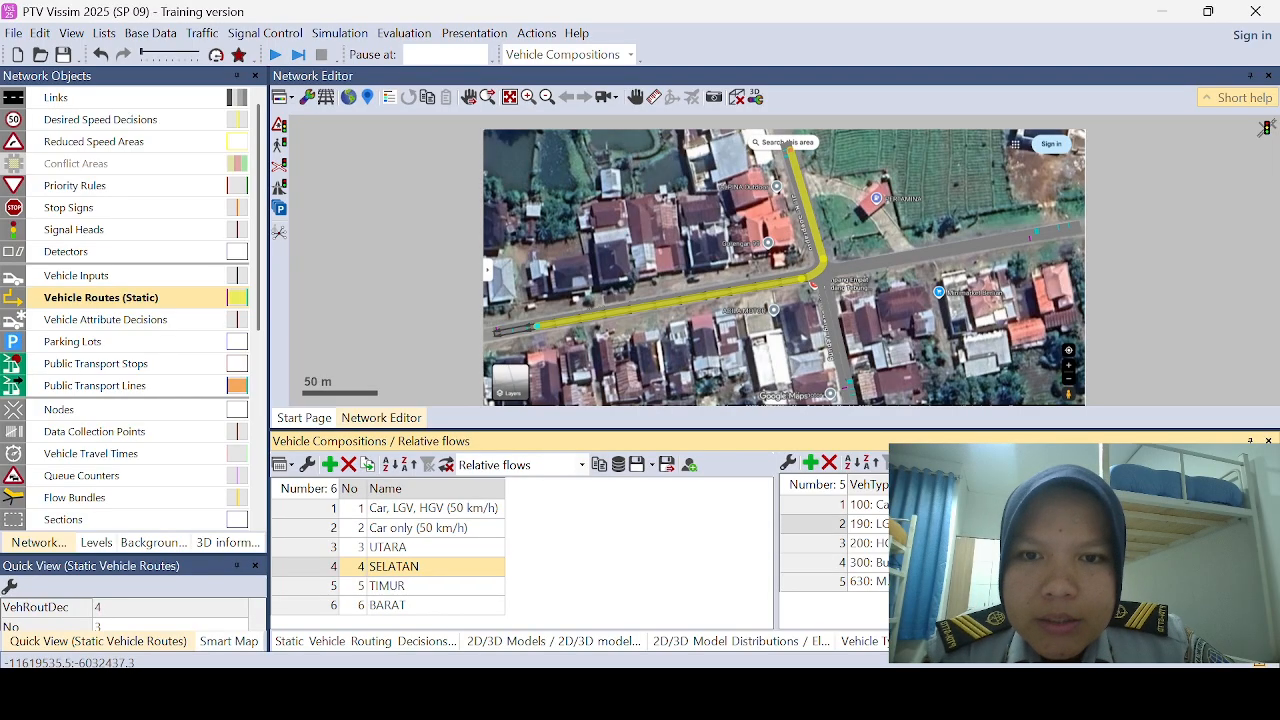
click(966, 543)
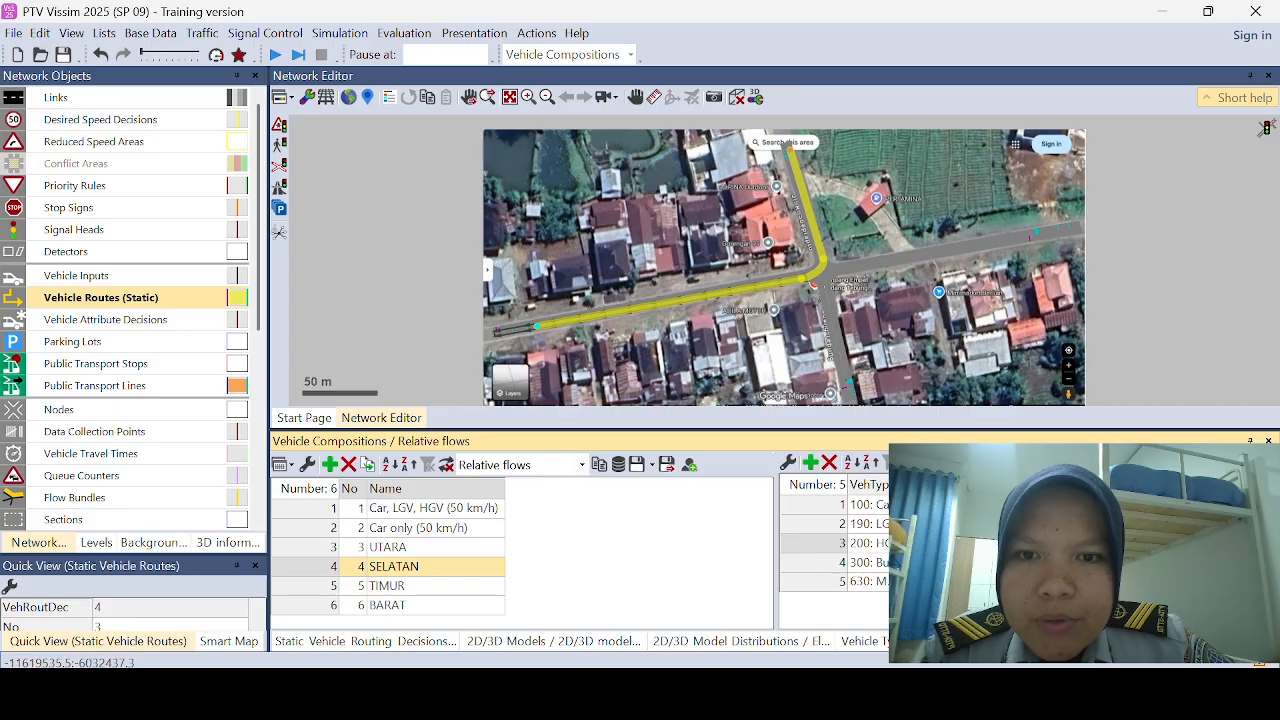
click(966, 562)
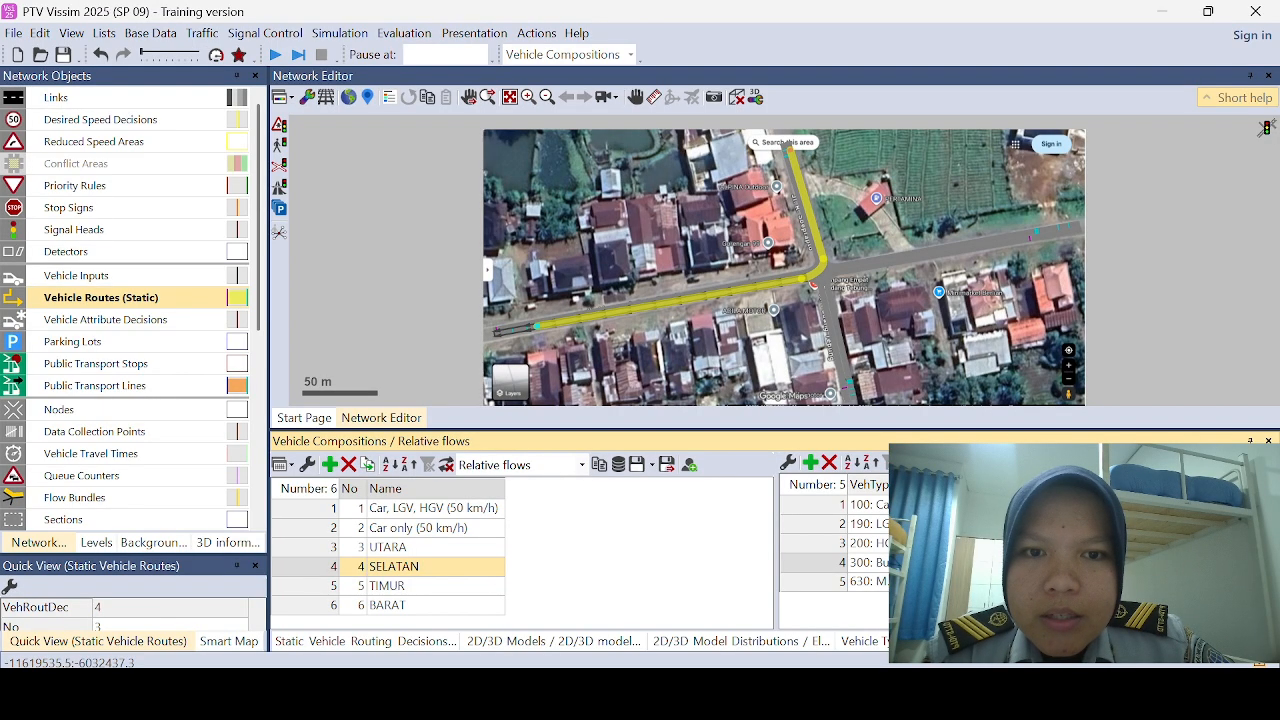
click(966, 524)
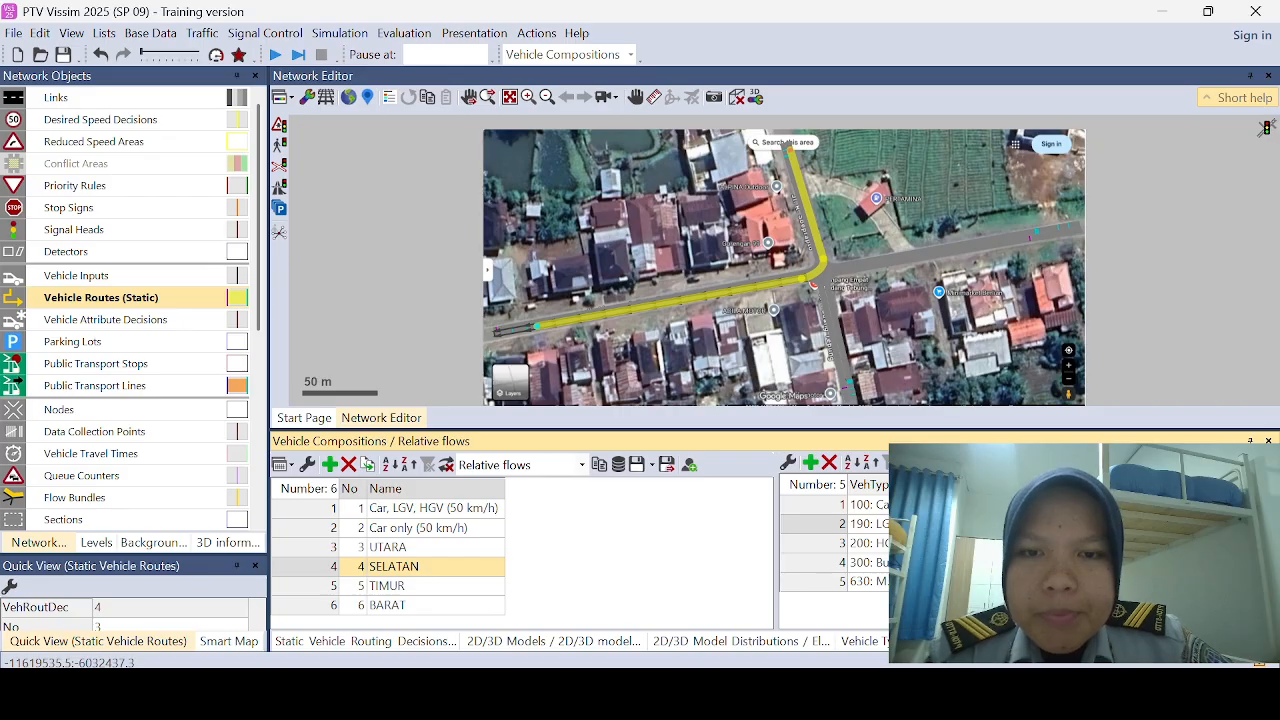
click(966, 543)
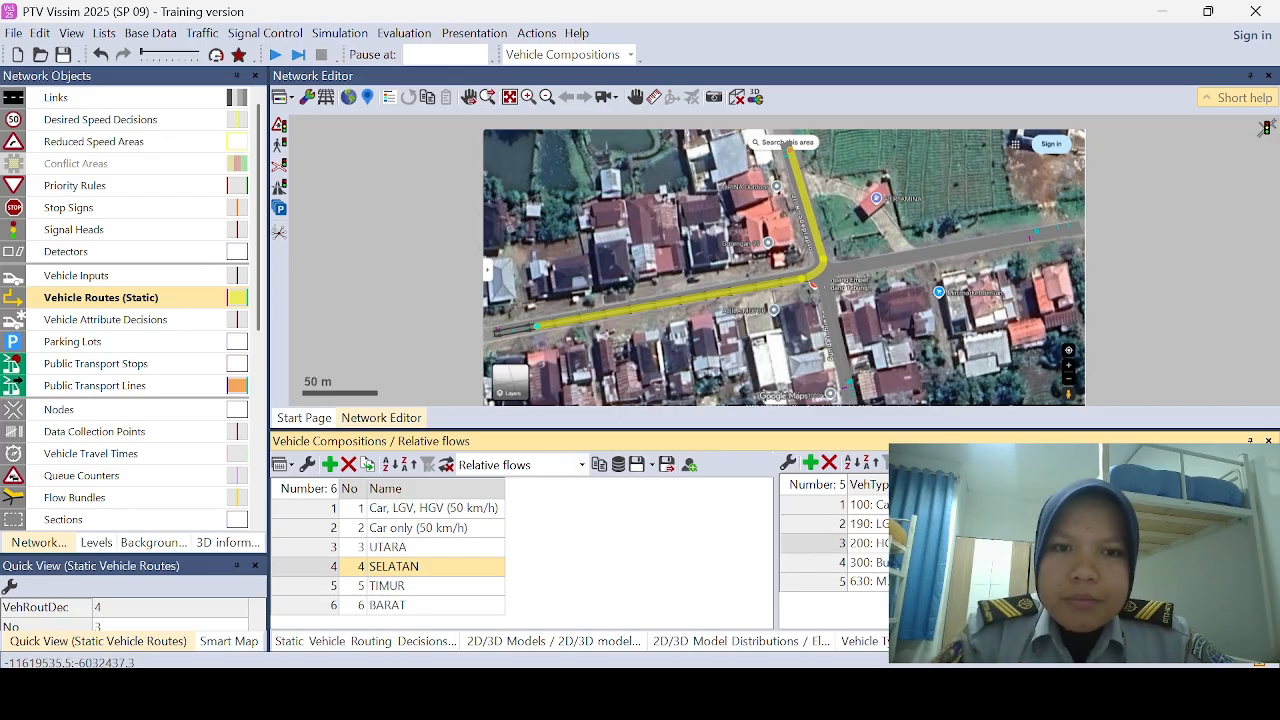
Step: Add four relative flows to the TIMUR composition for LGV, HGV, Bus and 630: MOTOR alongside Car
click(474, 585)
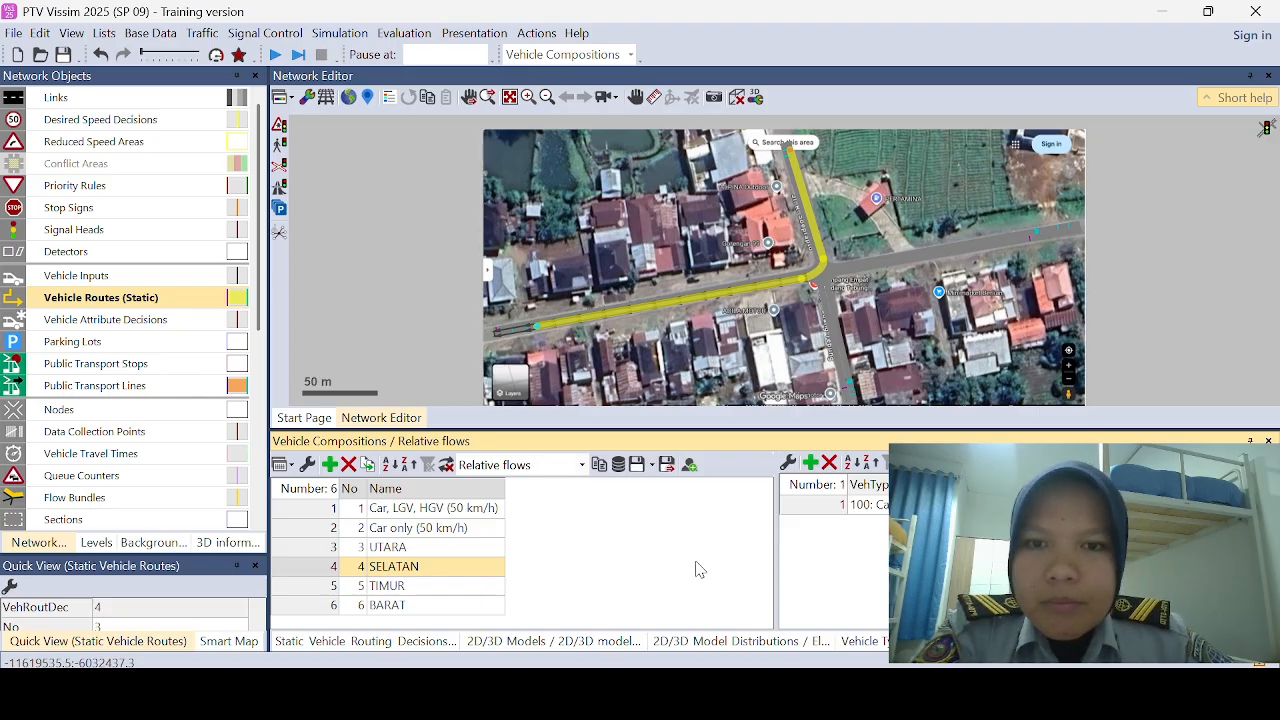
click(811, 464)
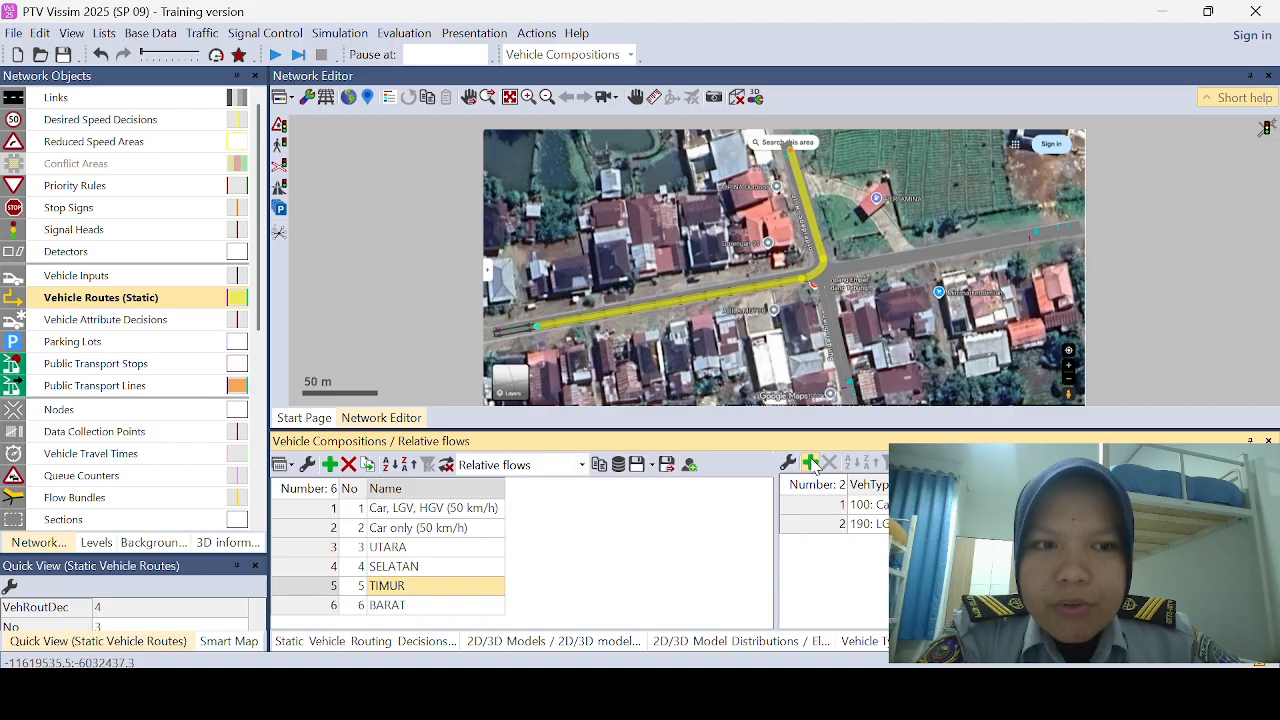
click(811, 464)
click(811, 464)
click(811, 464)
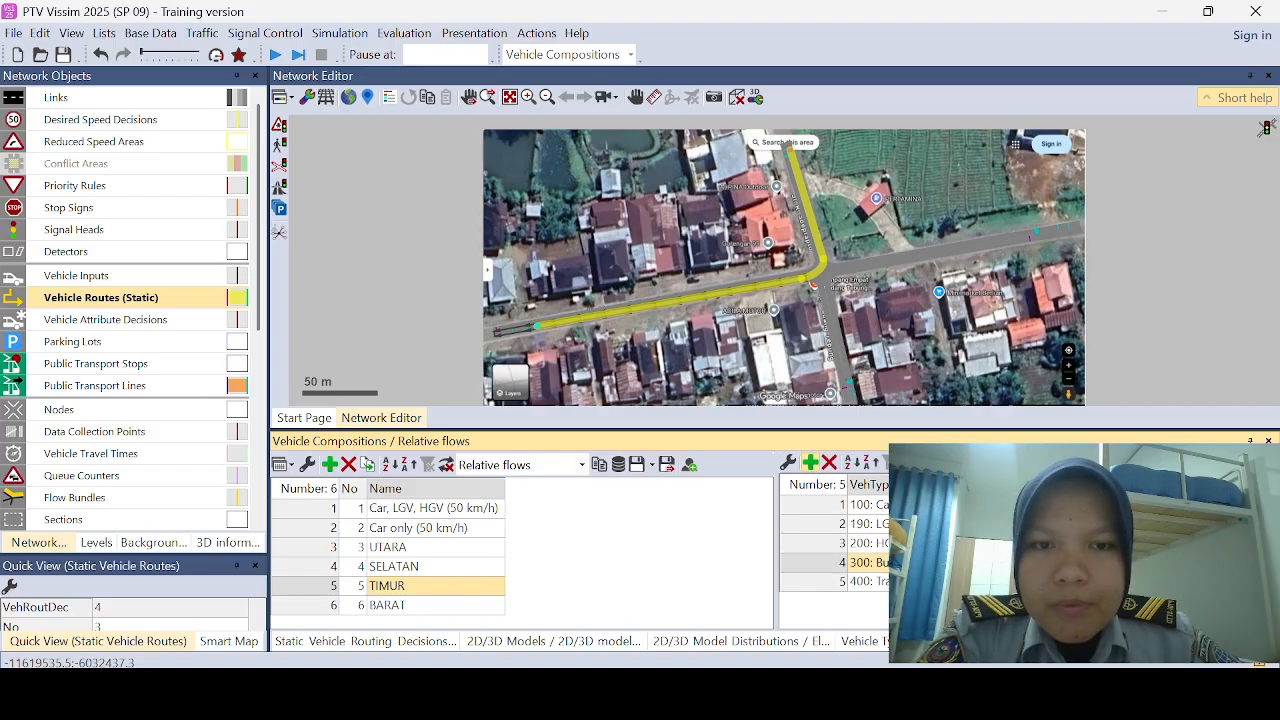
click(906, 582)
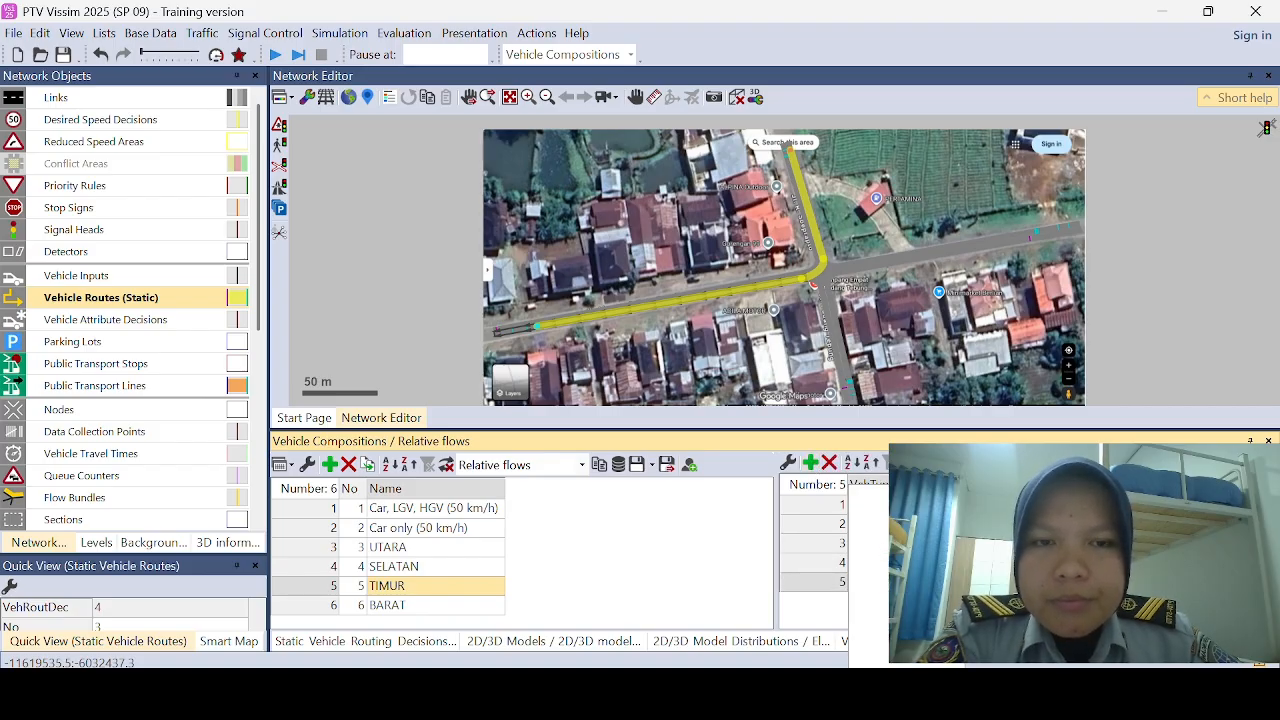
click(905, 661)
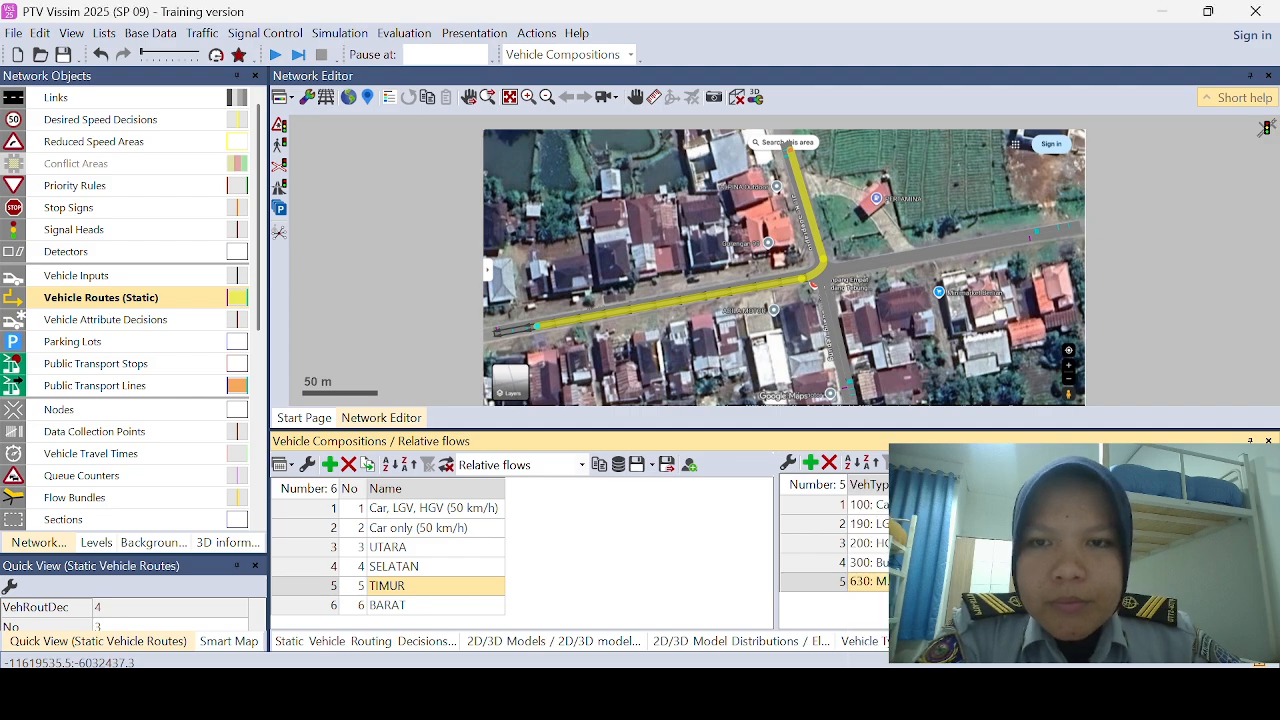
Step: Fill in the relative flow entries of the TIMUR composition for its Car, LGV, HGV, Bus and MOTOR rows
click(965, 505)
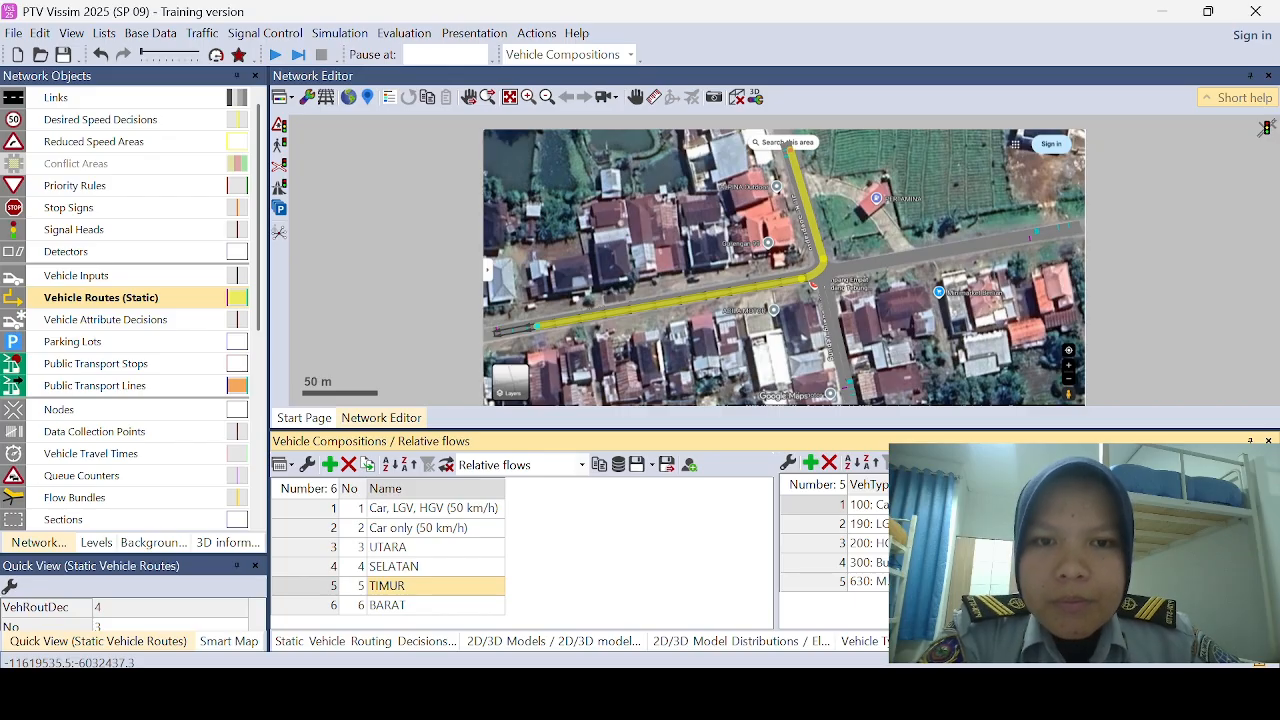
click(965, 562)
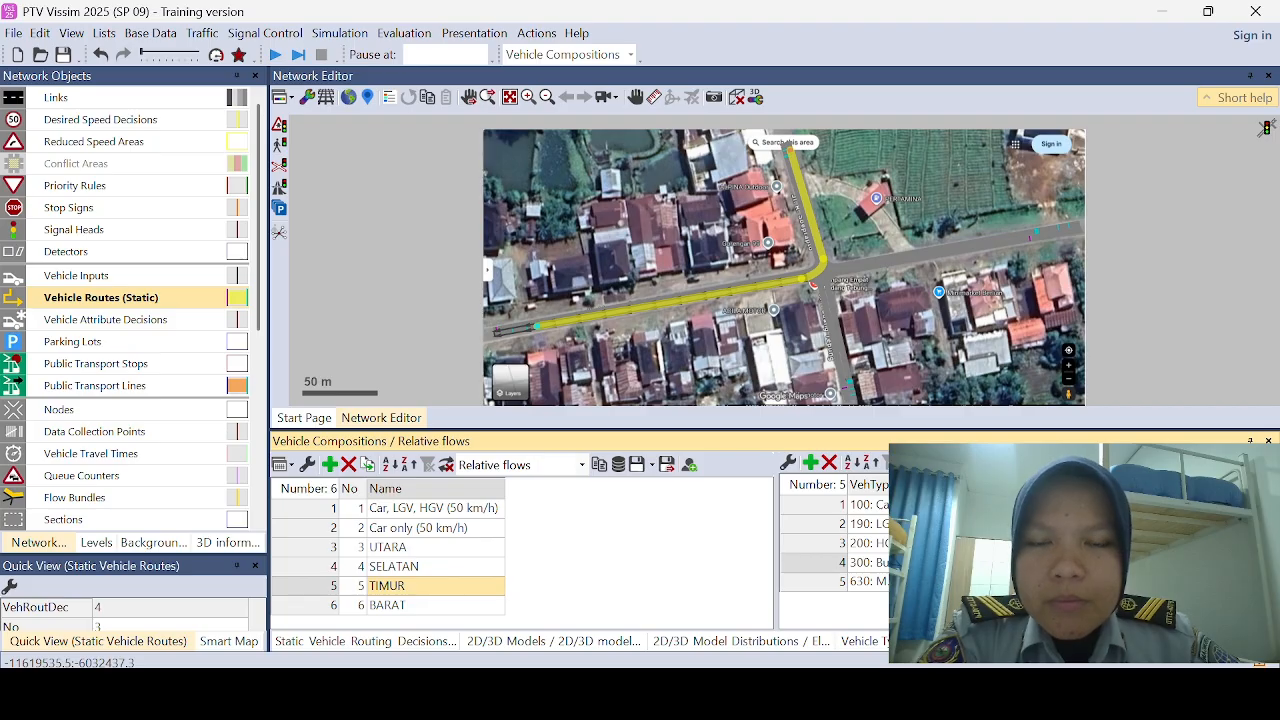
click(965, 582)
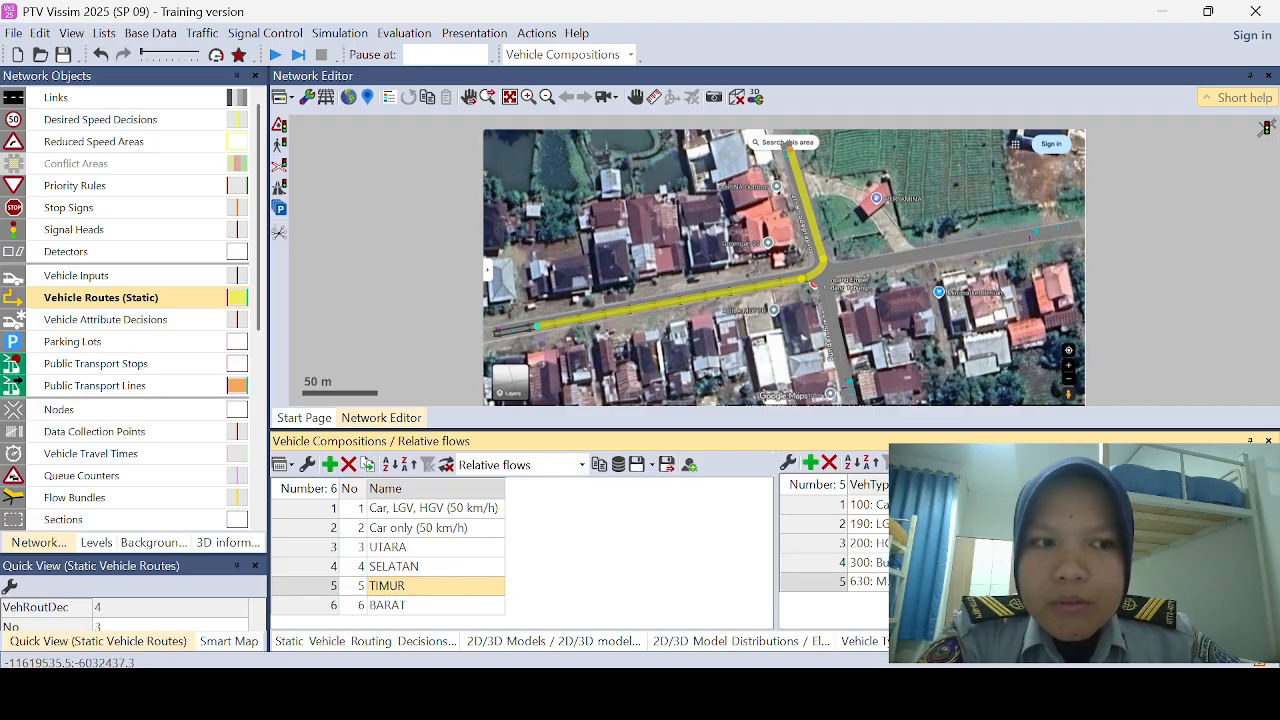
click(965, 524)
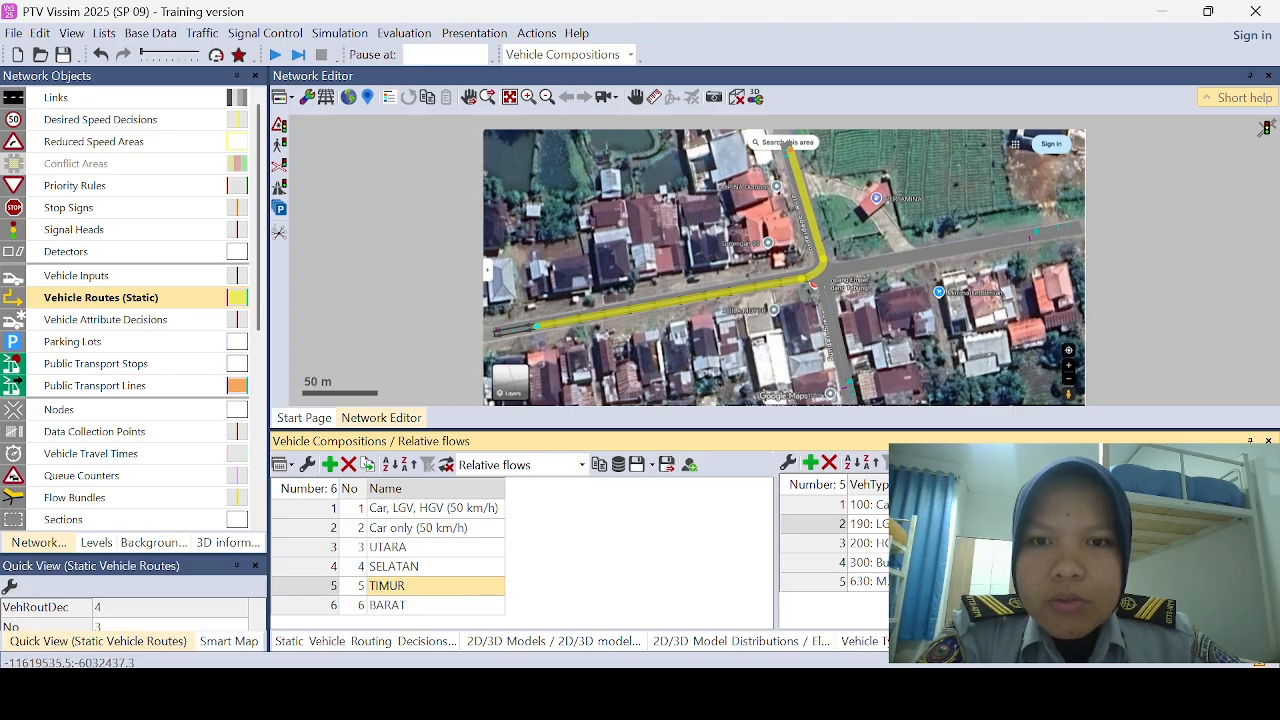
click(965, 543)
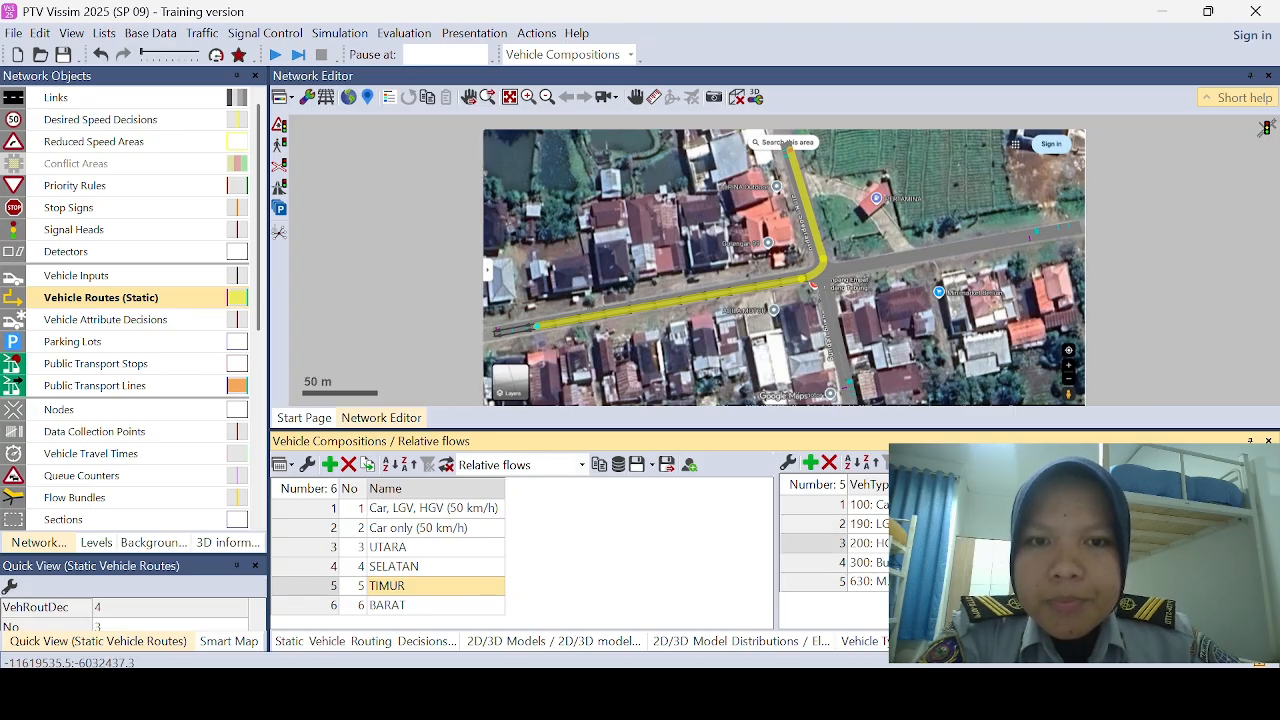
click(965, 562)
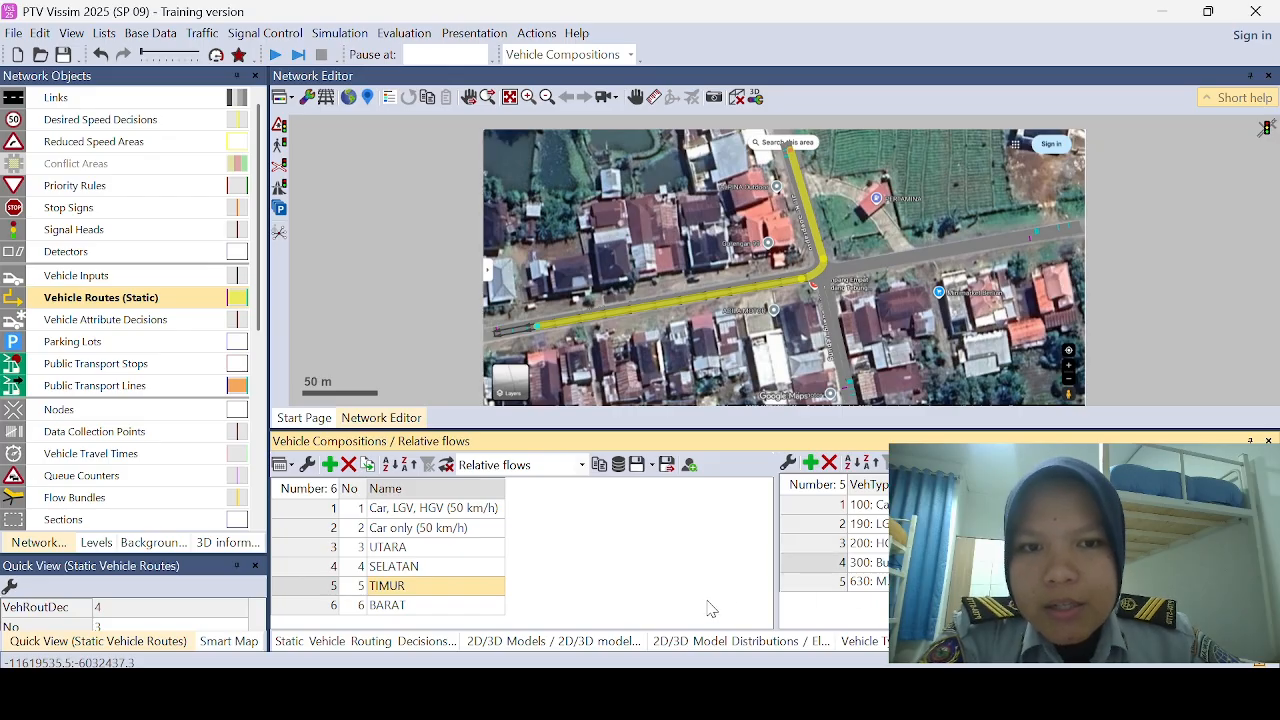
Step: Add four relative flows to the BARAT composition for LGV, HGV, Bus and 630: MOTOR alongside Car
click(437, 607)
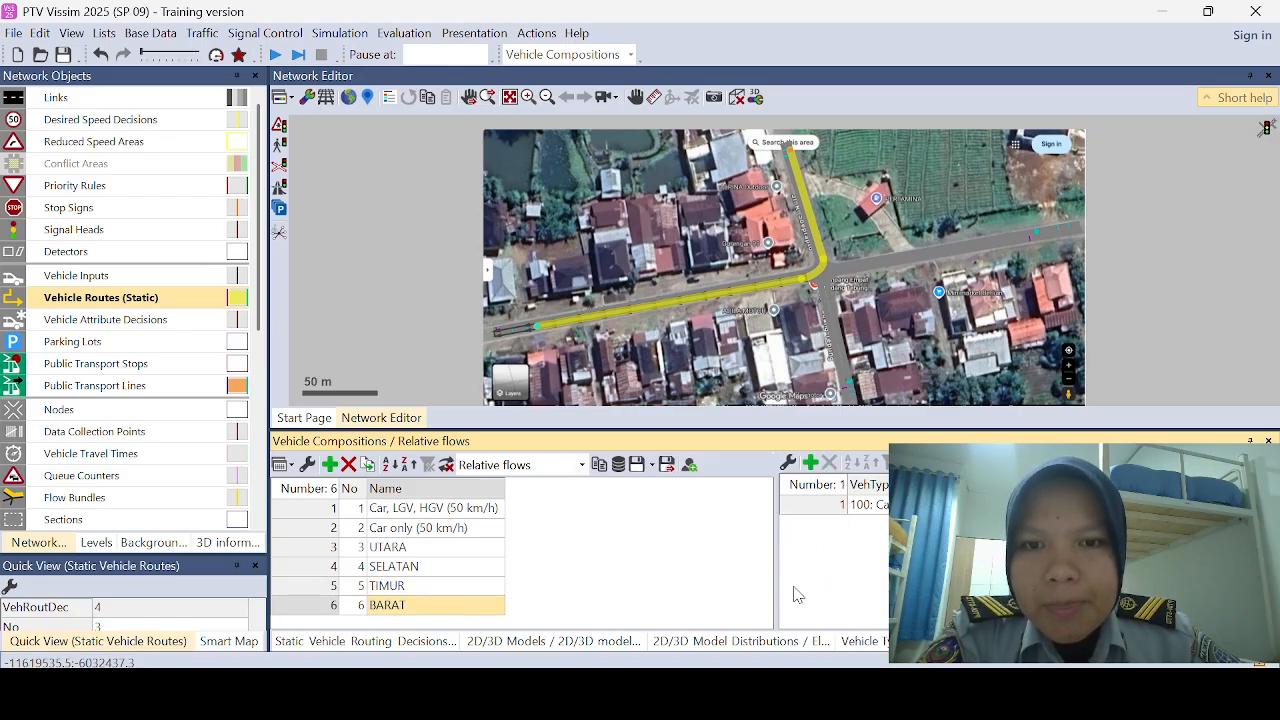
click(811, 464)
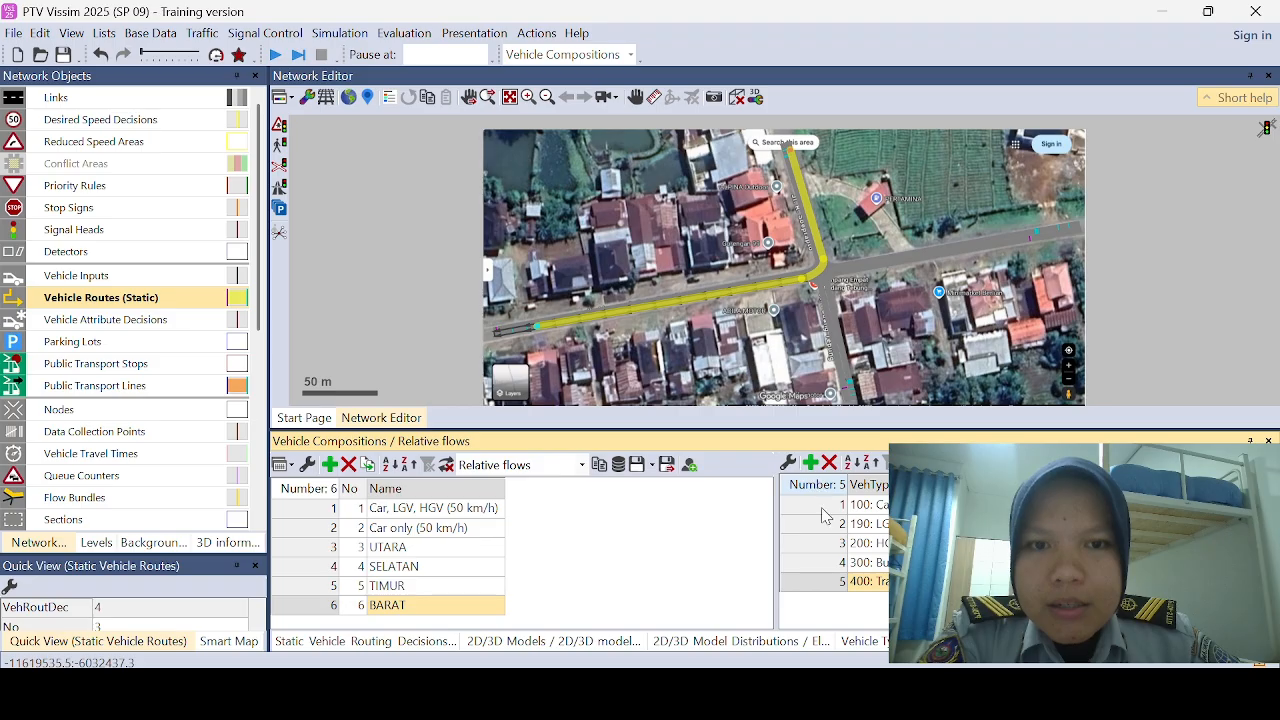
click(811, 464)
click(965, 582)
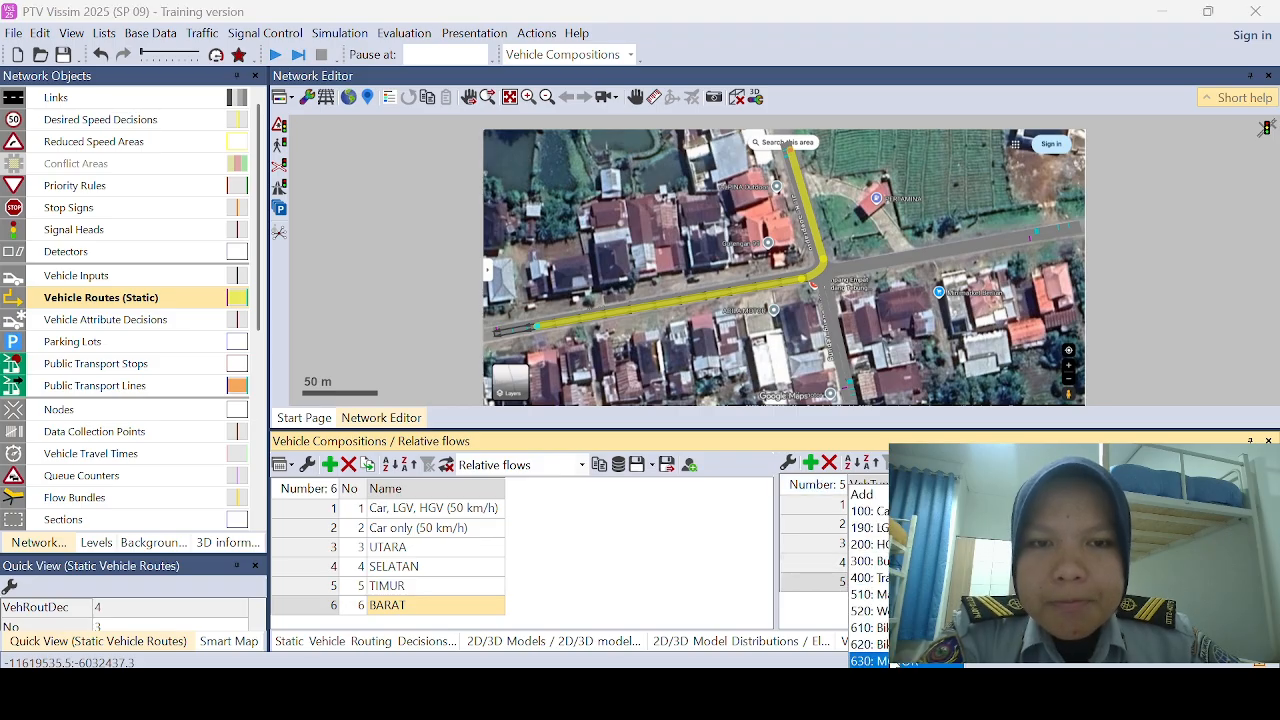
click(930, 660)
Step: Fill in the relative flow entries of the BARAT composition for its Car, LGV, HGV, Bus and MOTOR rows
click(985, 505)
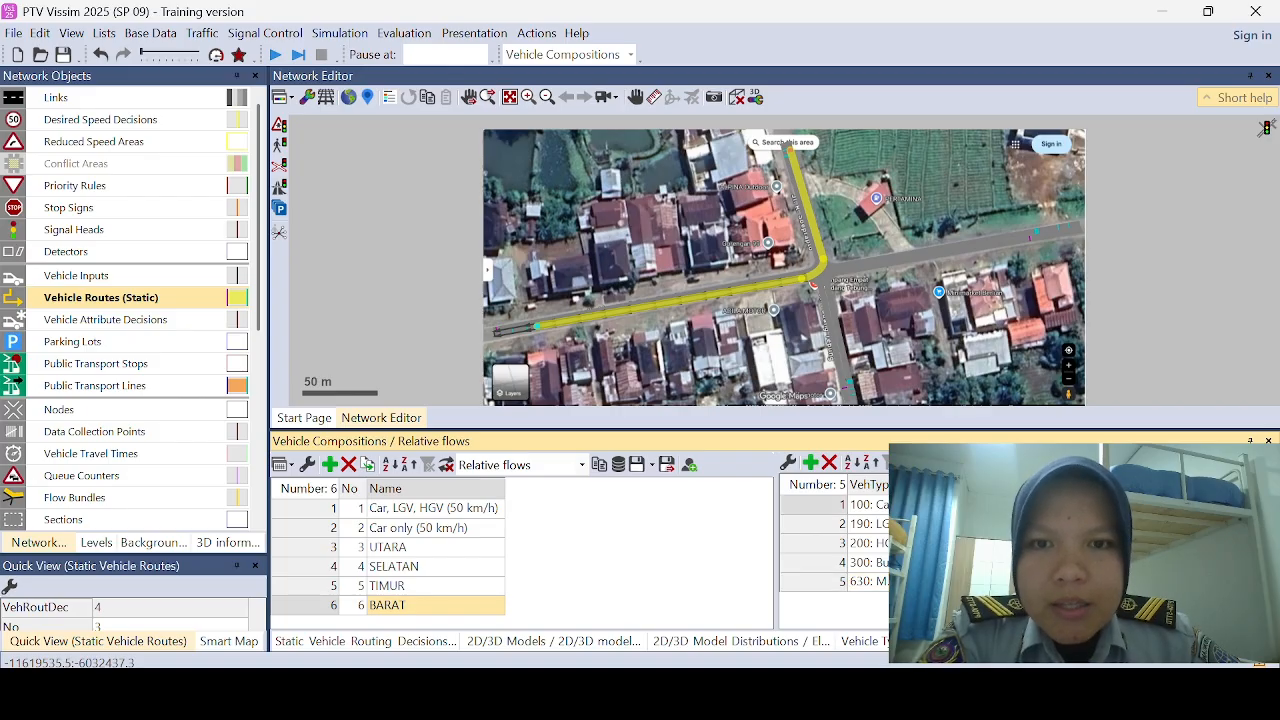
click(985, 582)
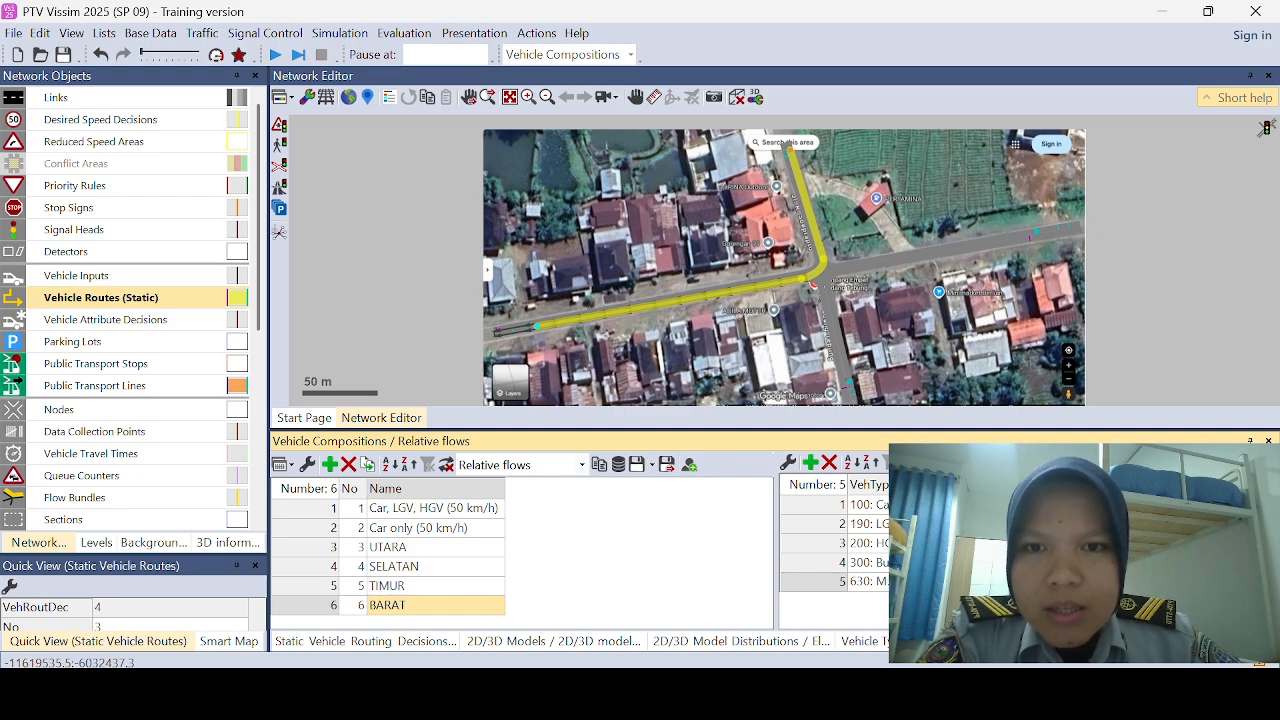
click(985, 563)
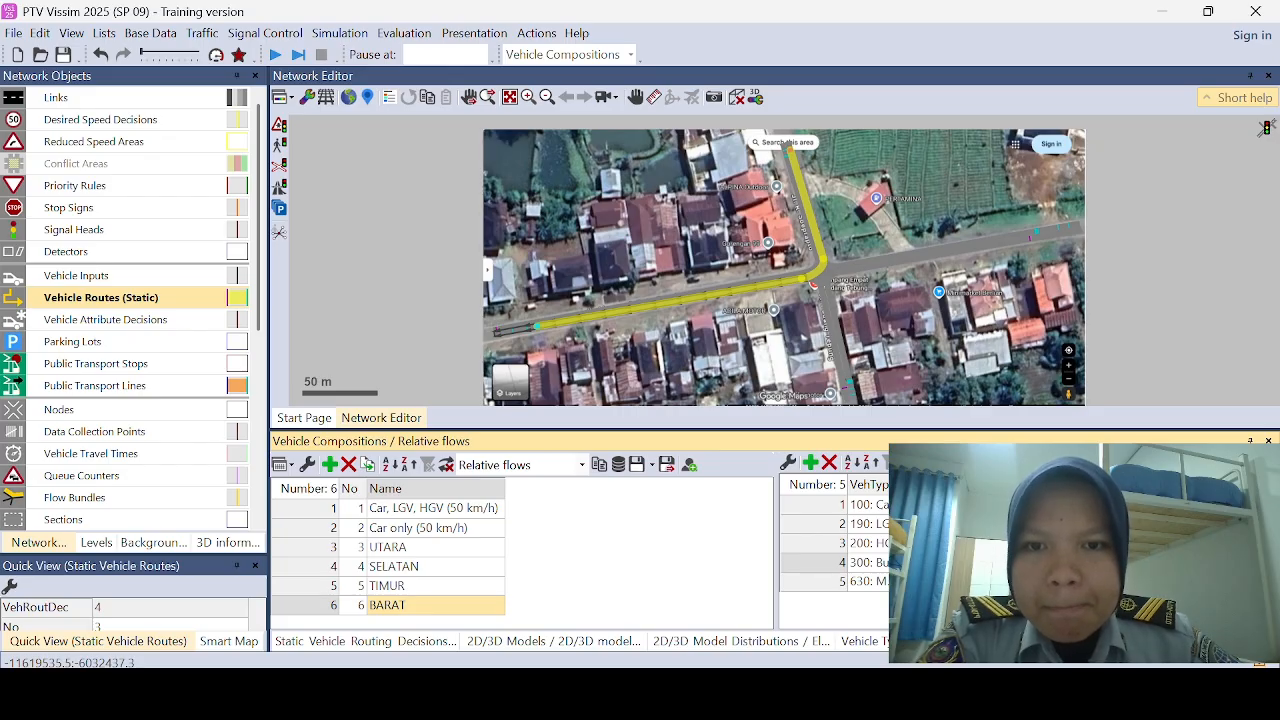
click(985, 543)
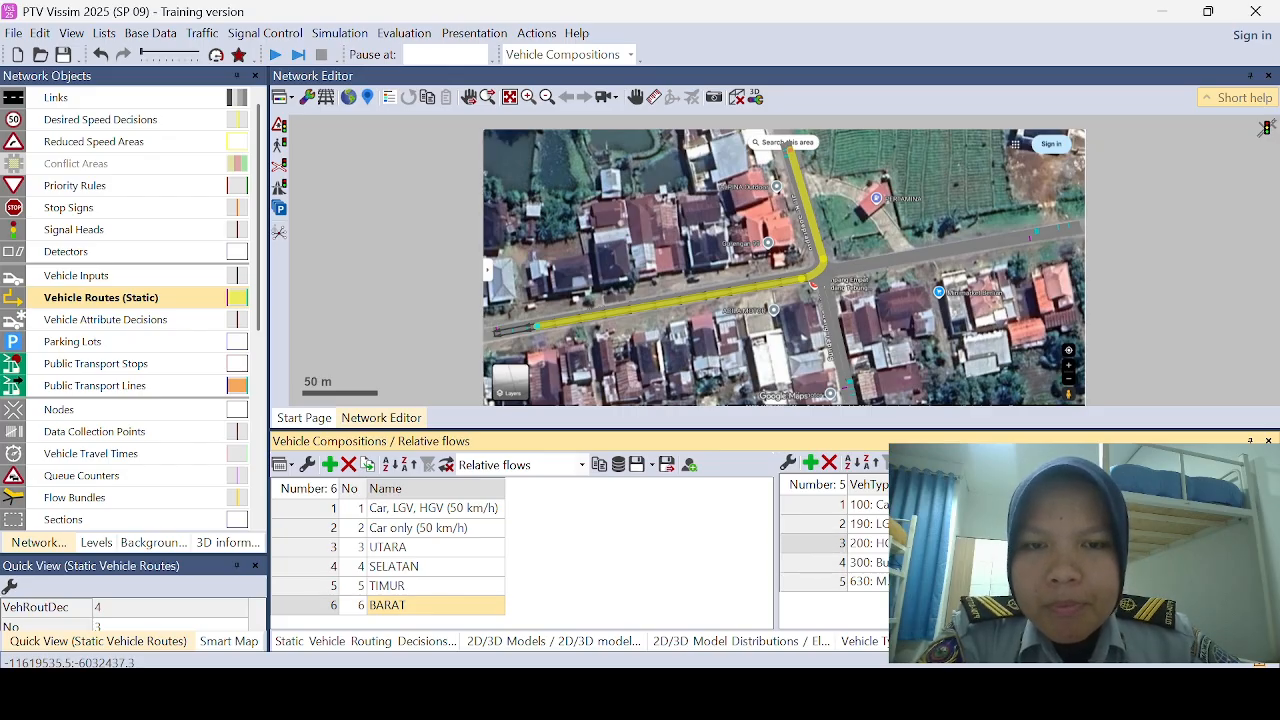
click(985, 524)
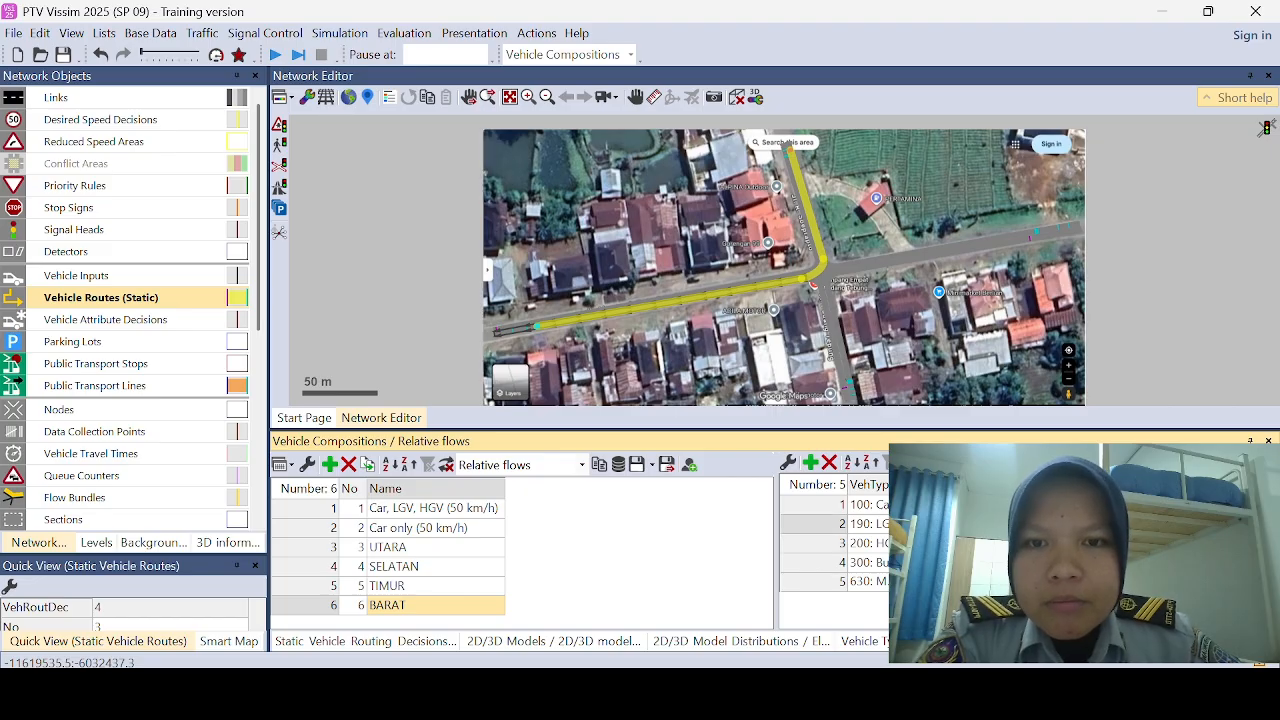
click(985, 543)
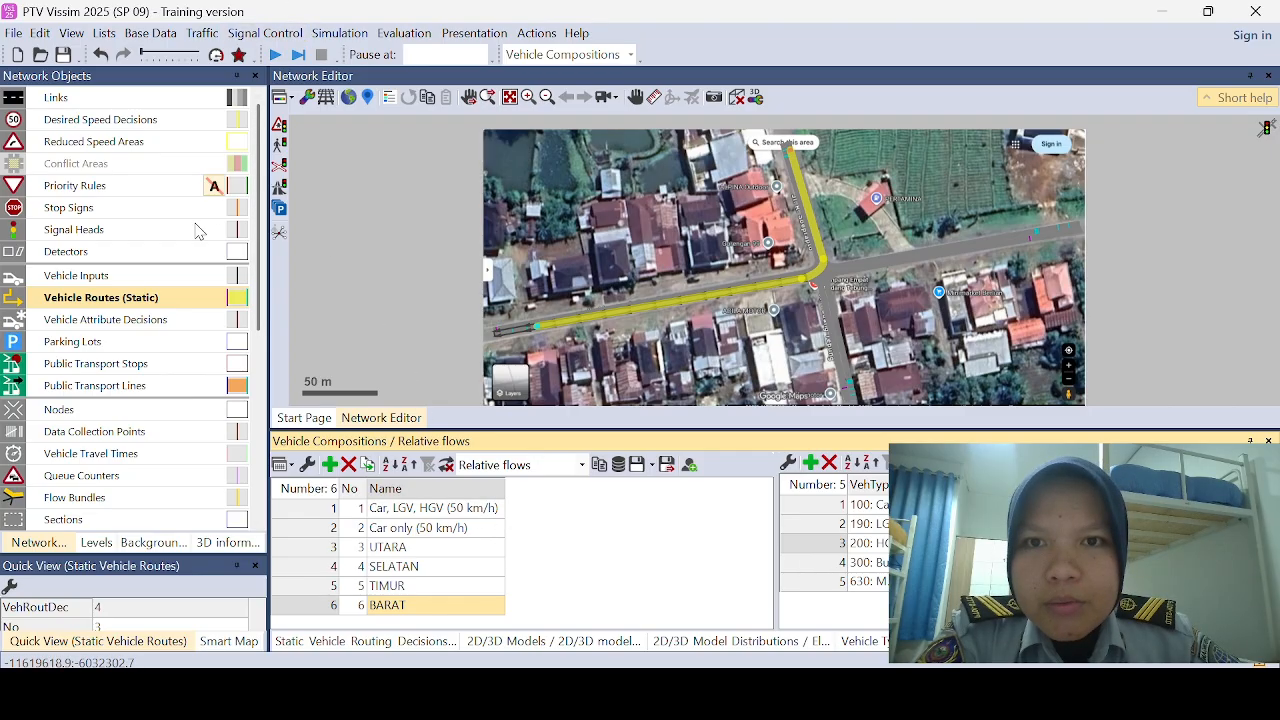
Step: Add a vehicle input at the outer end of the BARAT link
click(214, 276)
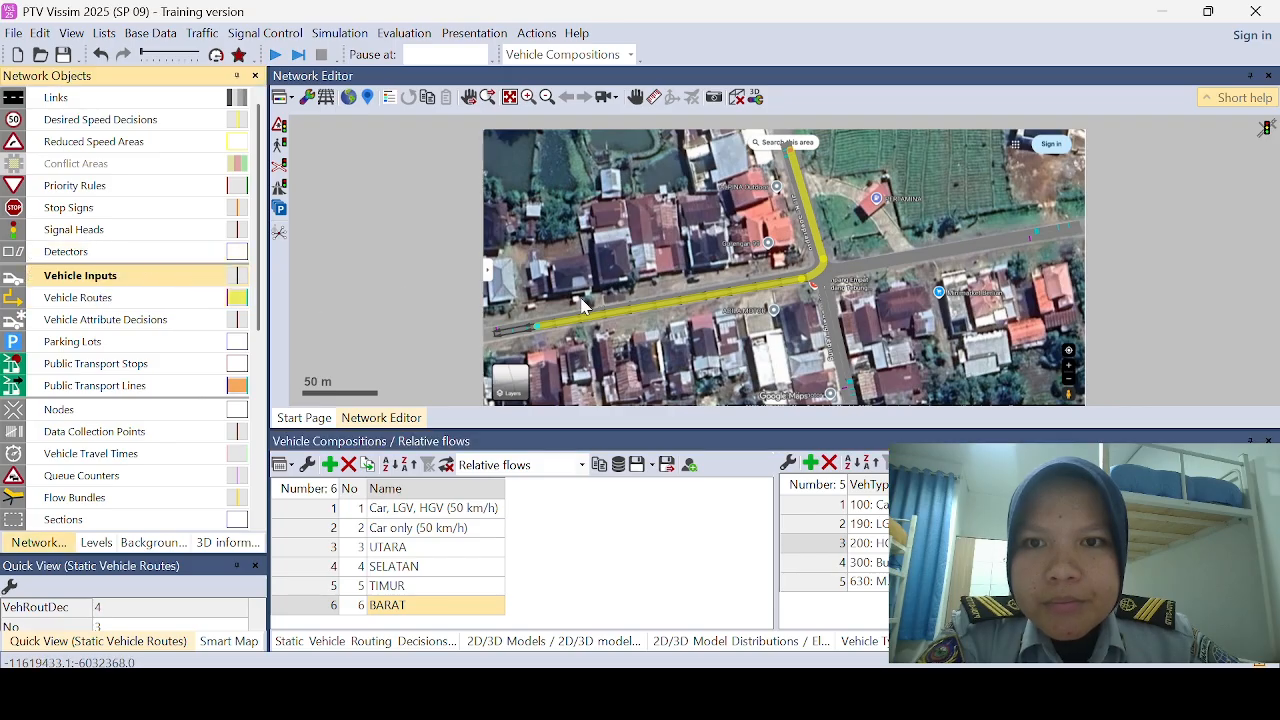
scroll(640, 317, up, 3)
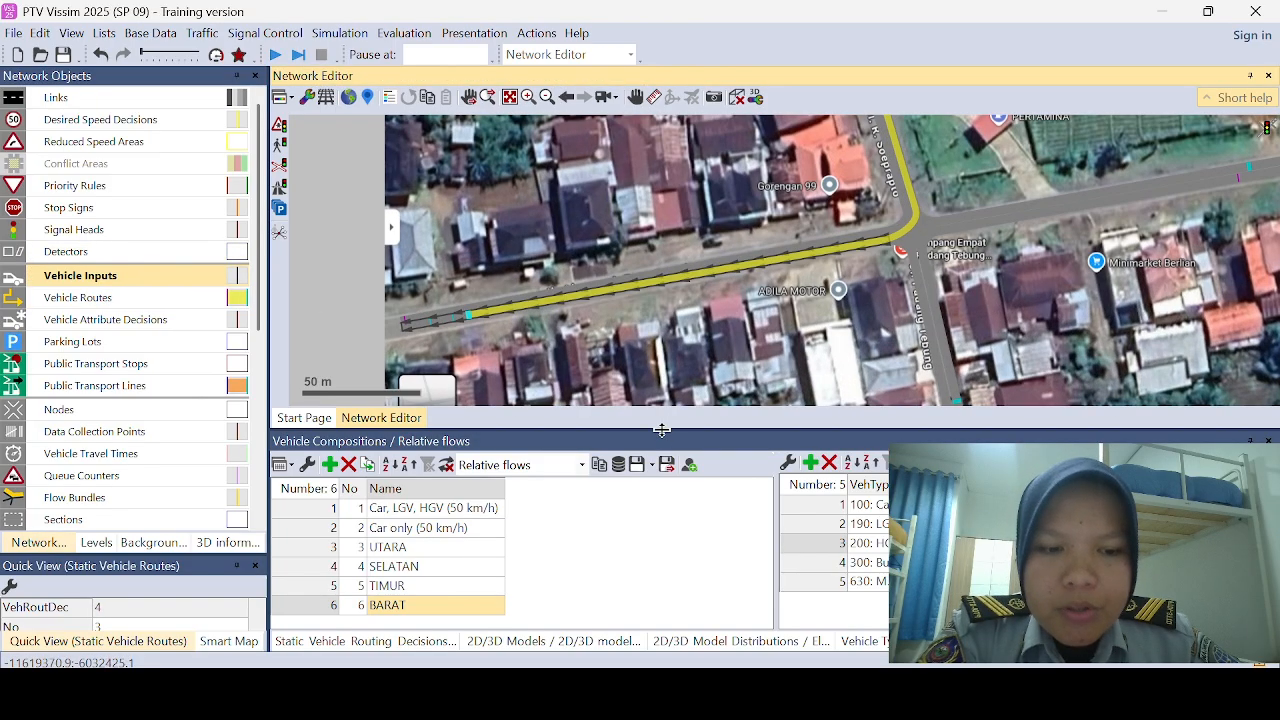
drag(661, 430, 657, 540)
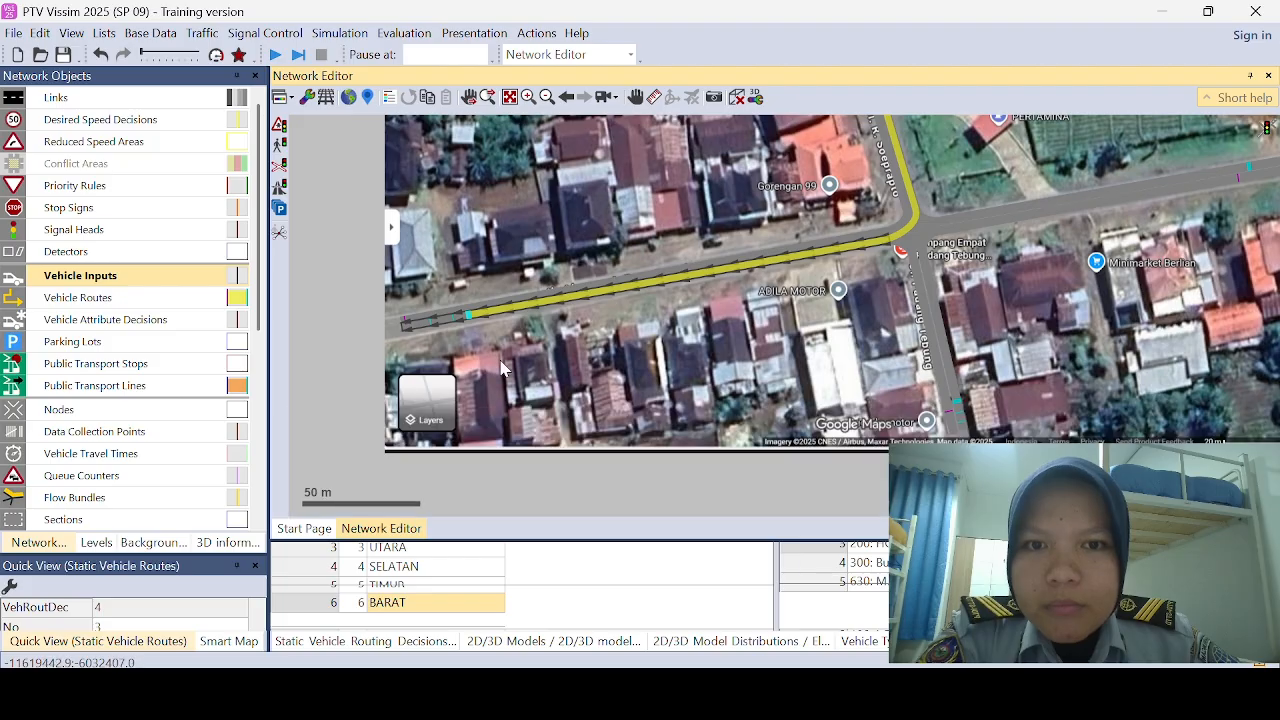
click(433, 318)
click(408, 325)
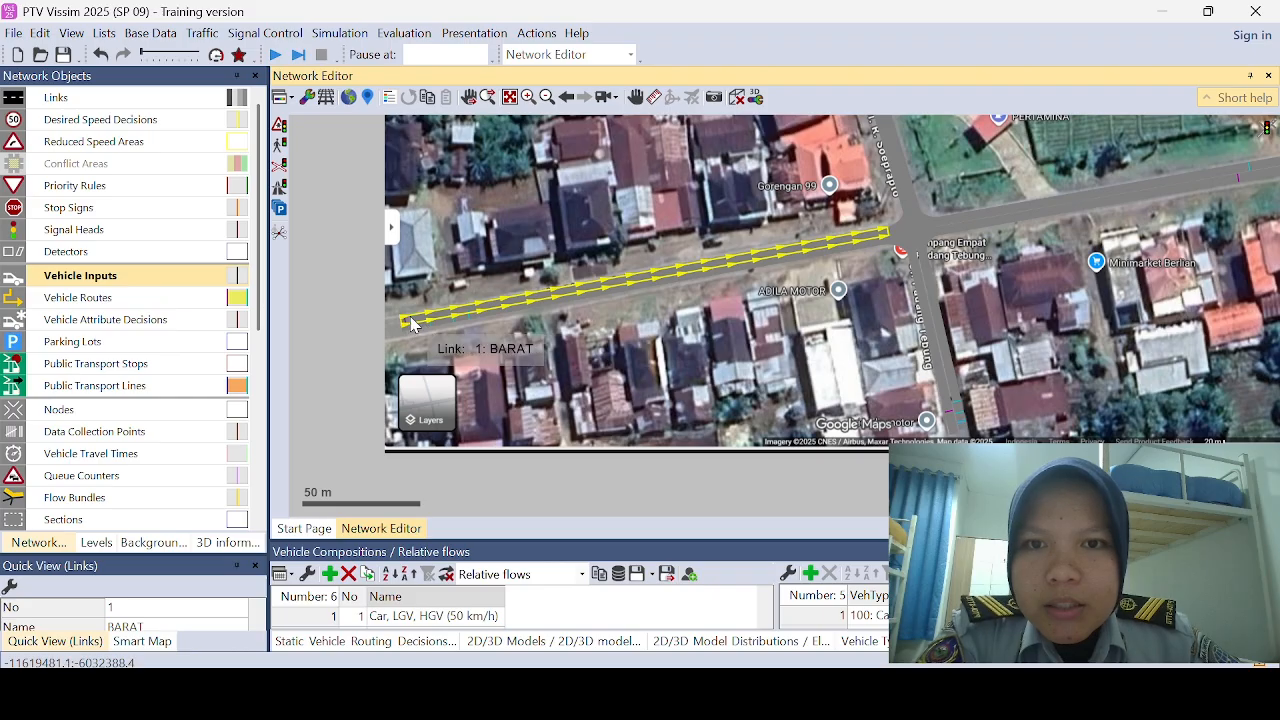
right_click(408, 321)
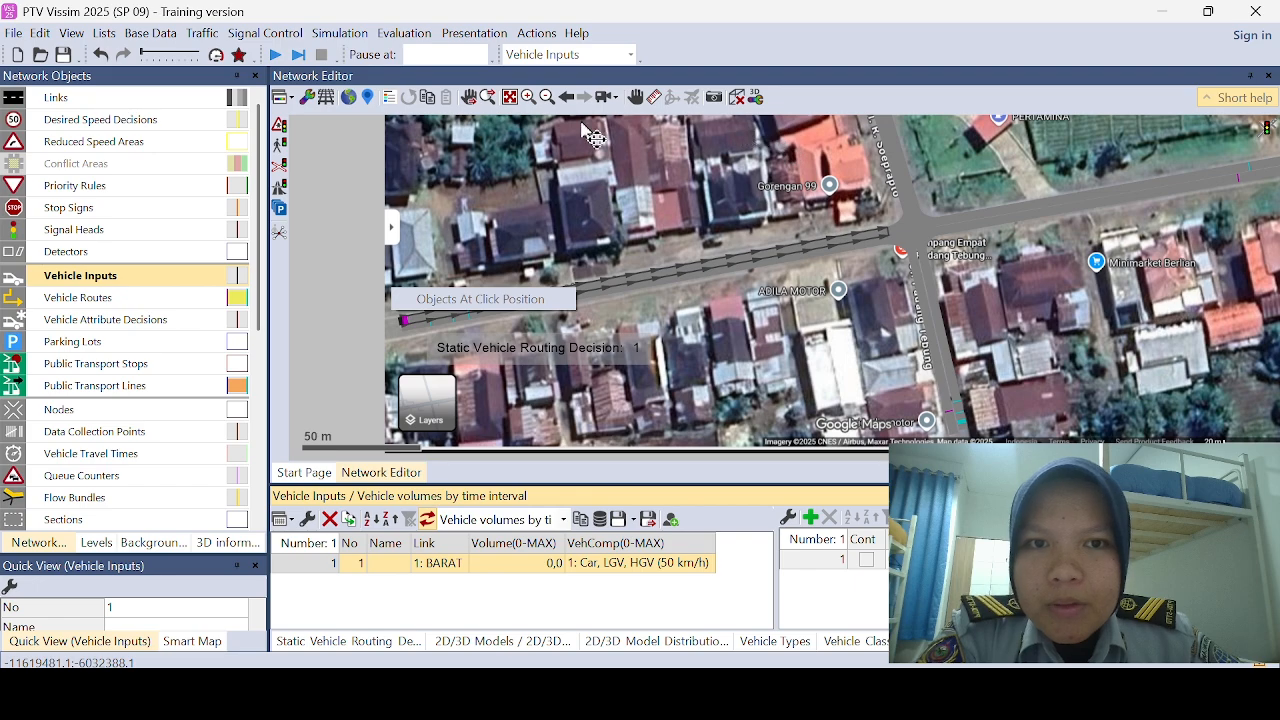
Step: Add a vehicle input at the outer end of the UTARA link, about 2.25 m from its start
click(510, 97)
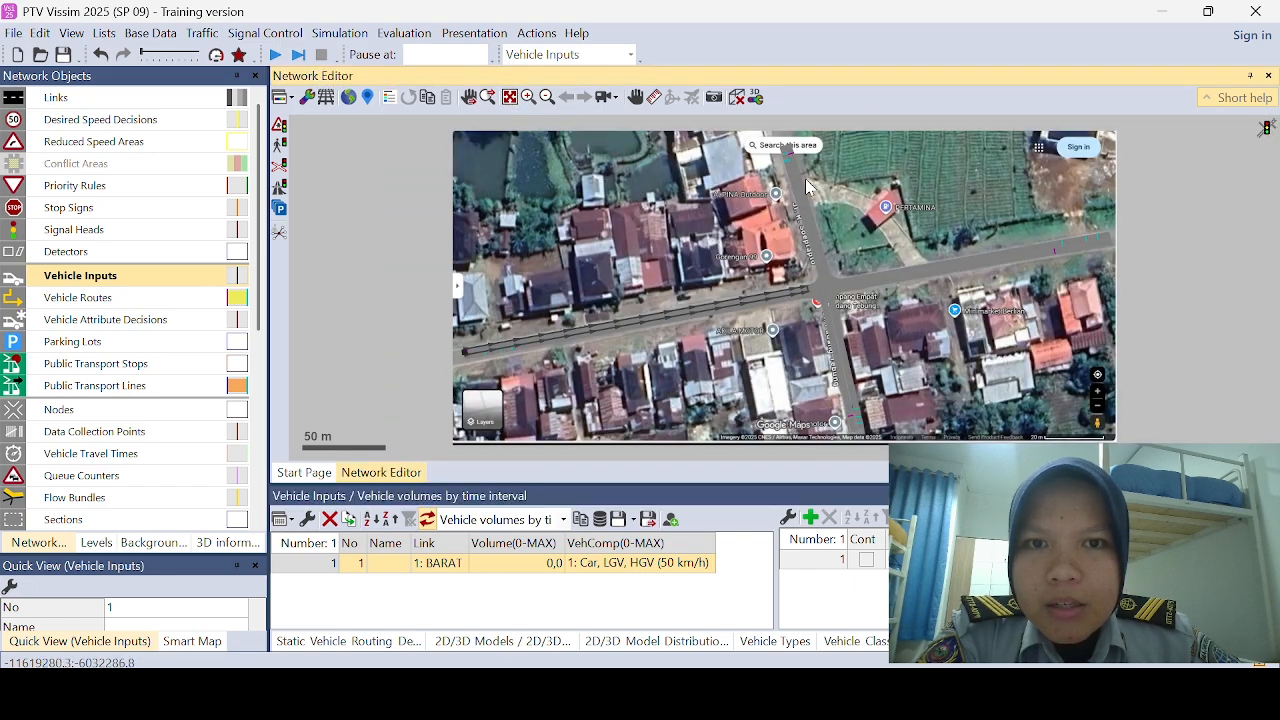
click(800, 165)
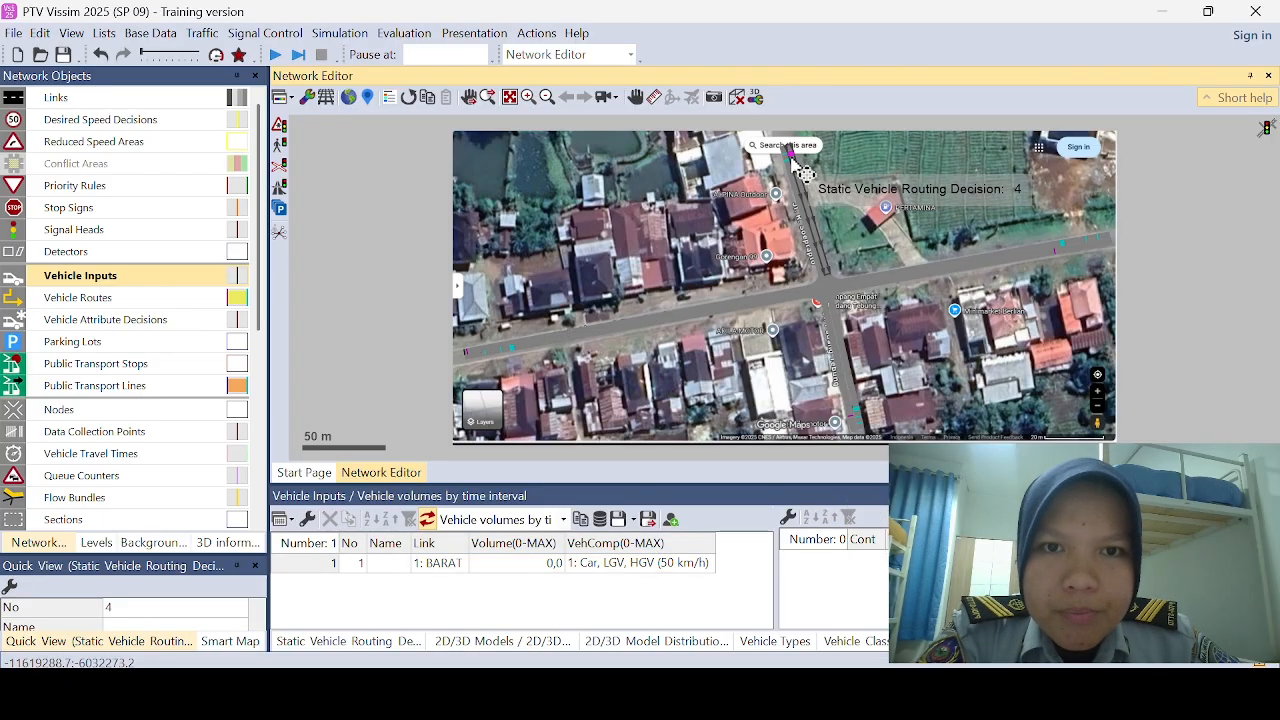
drag(800, 172, 800, 164)
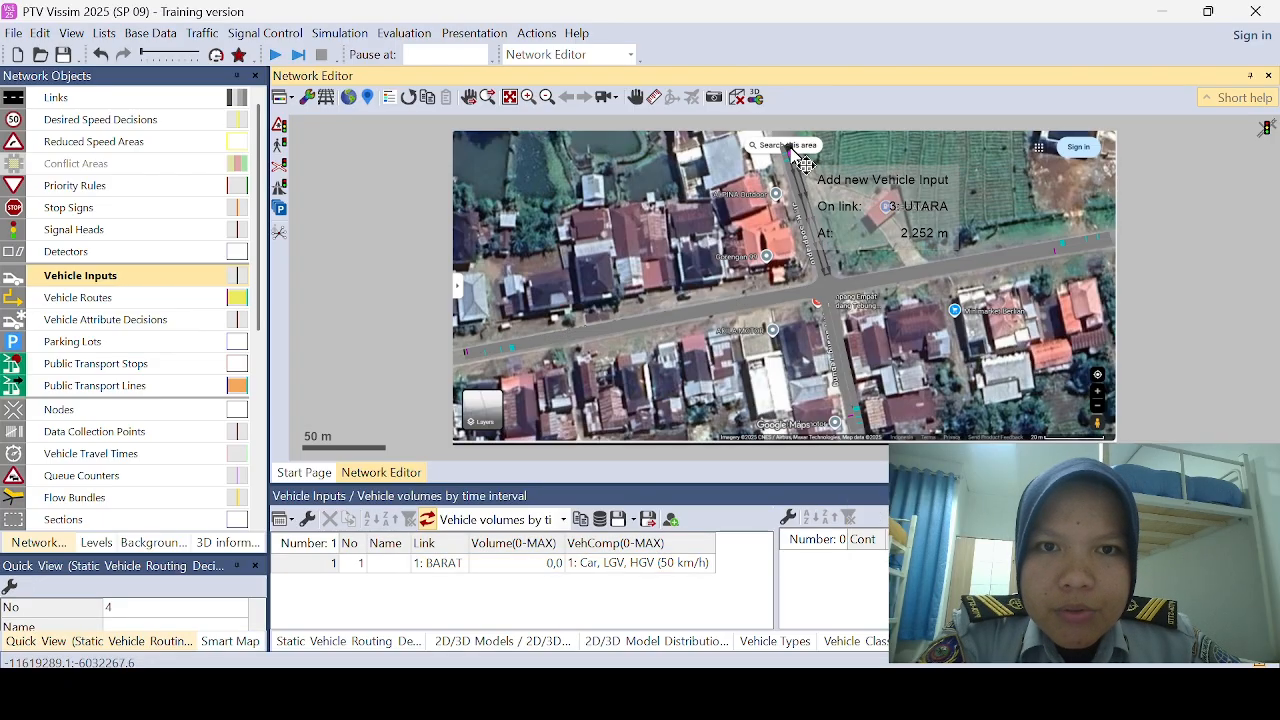
ctrl+right_click(790, 149)
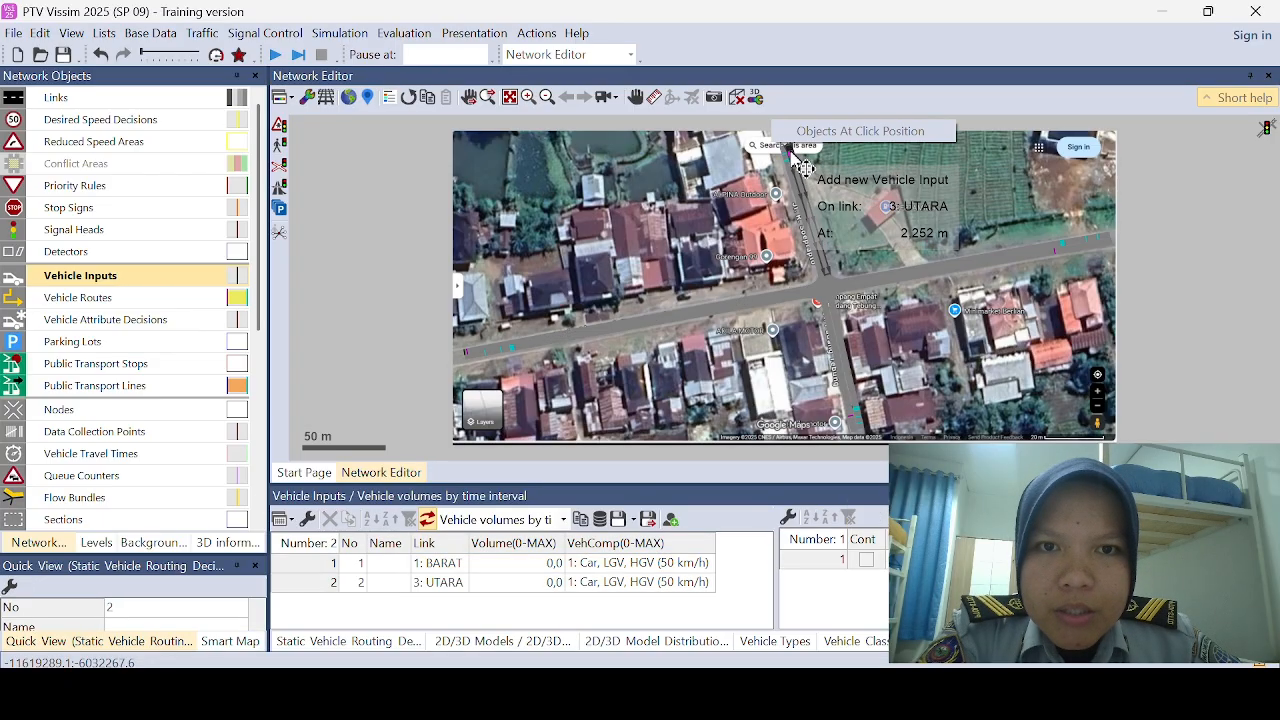
Step: Add vehicle inputs at the outer ends of the TIMUR and SELATAN links
click(1040, 258)
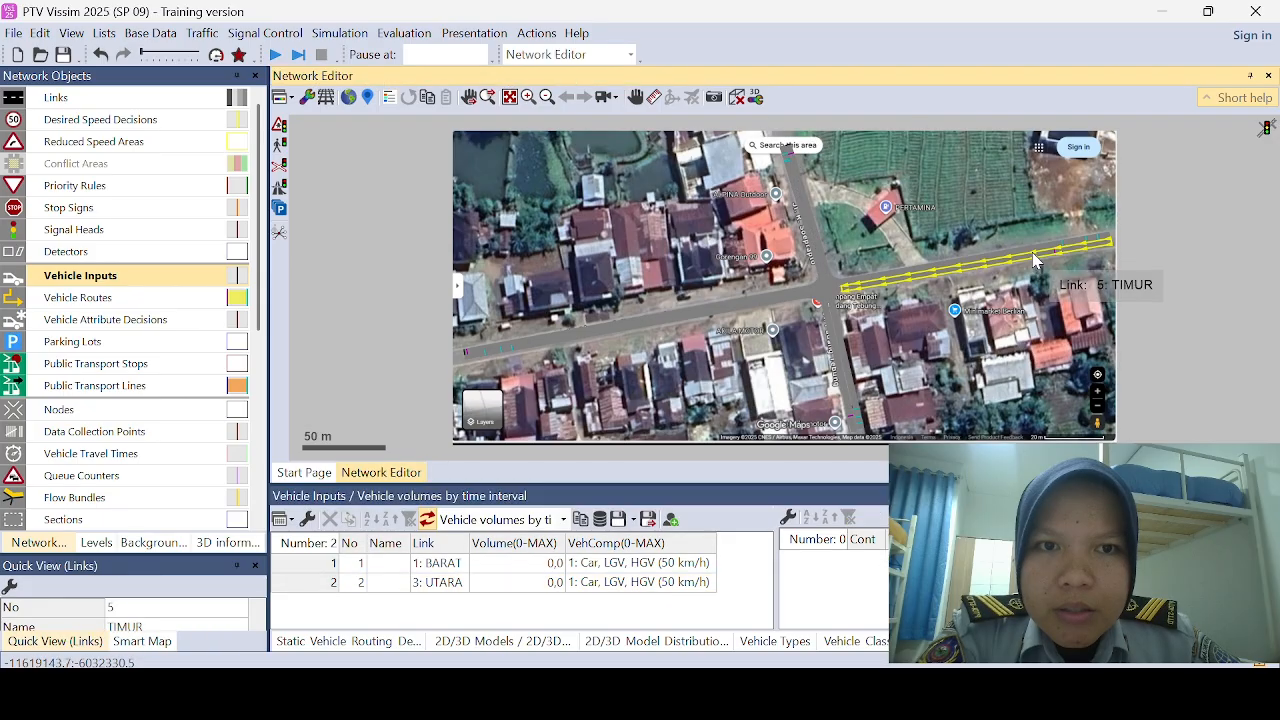
ctrl+right_click(1108, 248)
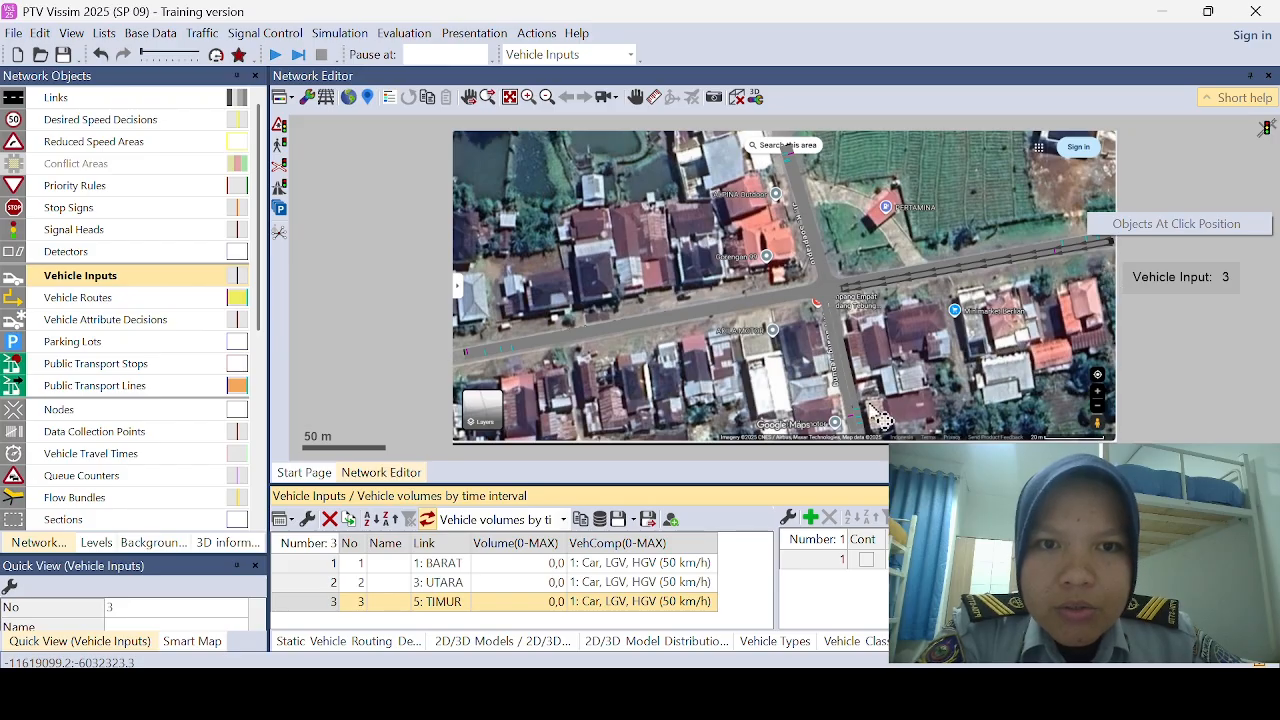
click(853, 428)
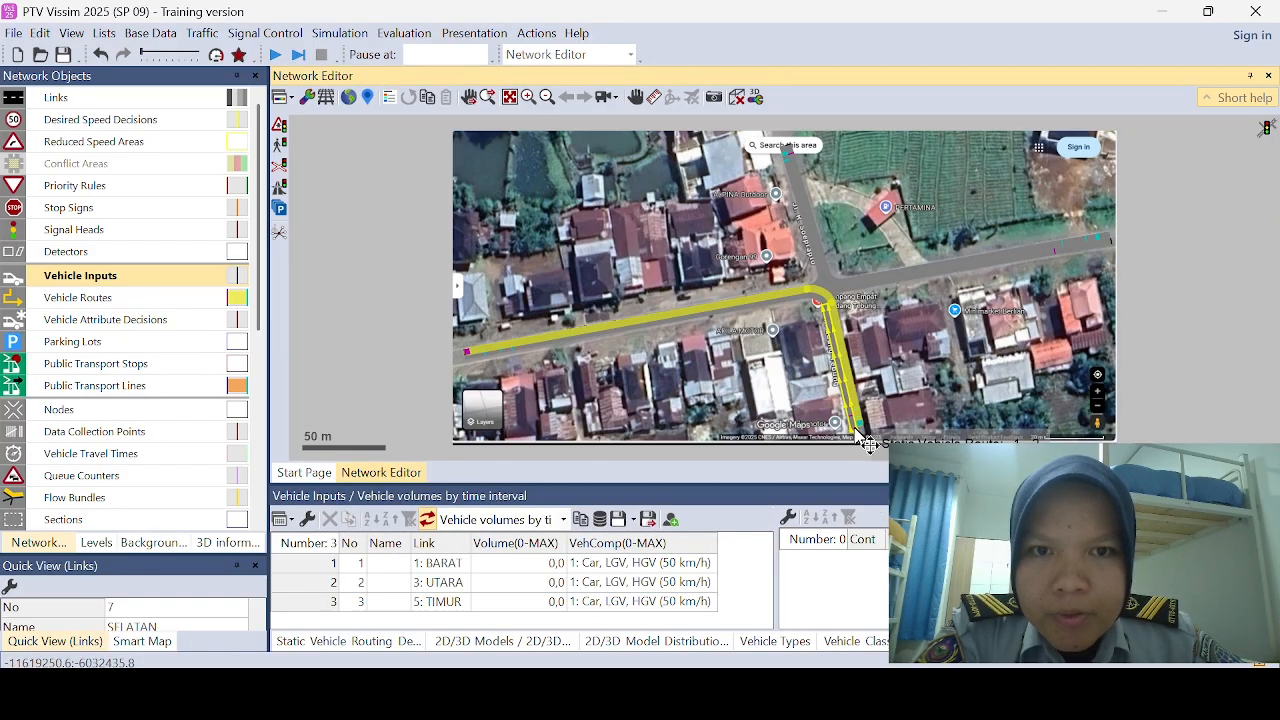
ctrl+right_click(858, 436)
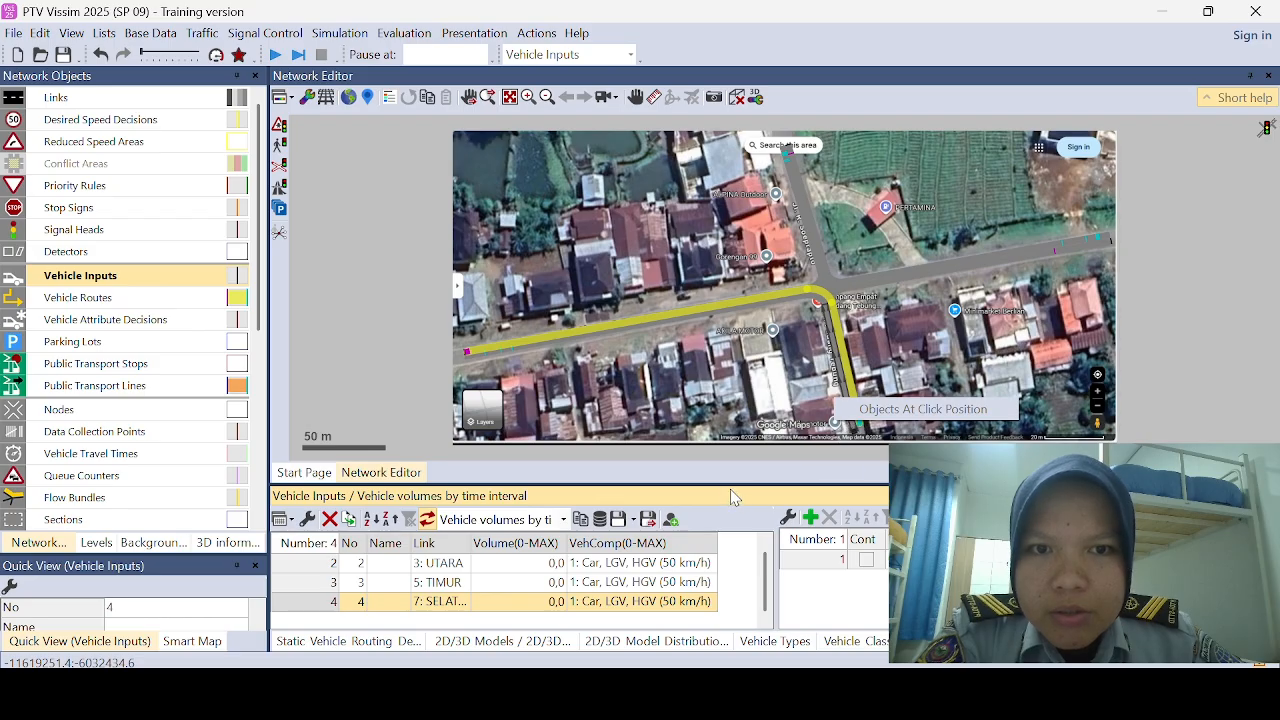
Step: Assign the BARAT composition to the vehicle input on the BARAT link and set its volume to 200
drag(730, 489, 735, 464)
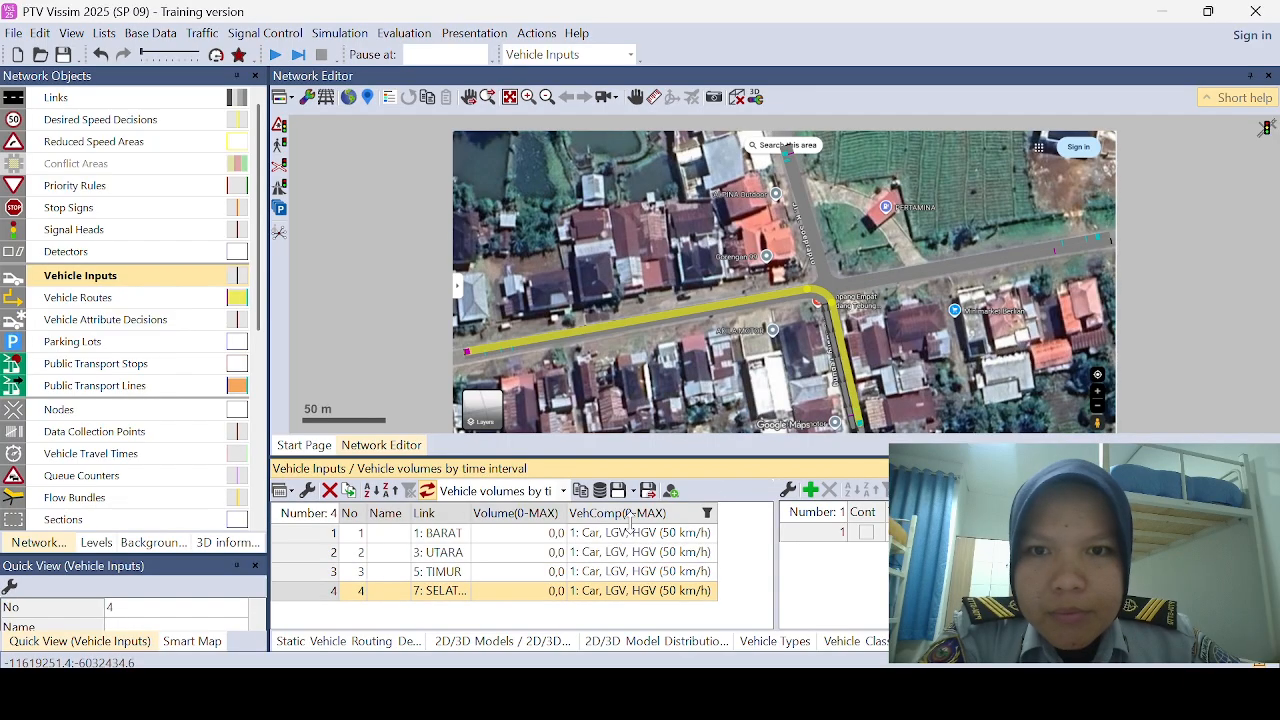
click(334, 540)
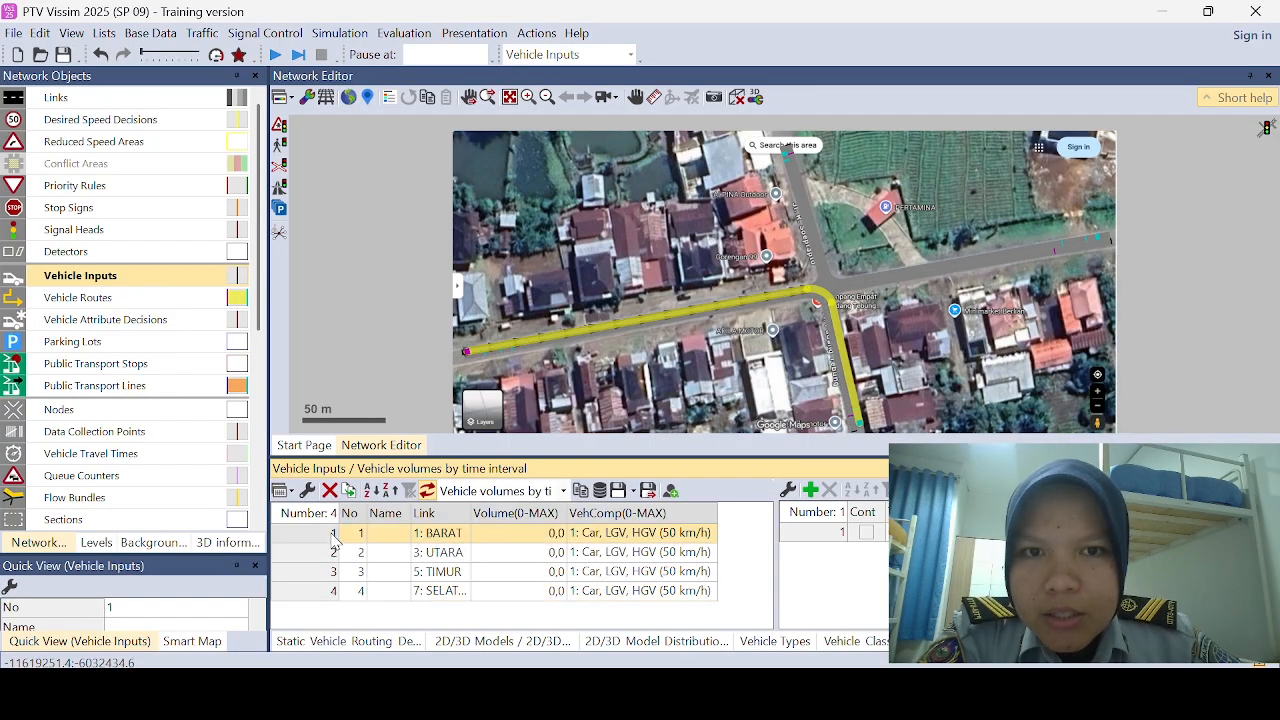
click(578, 537)
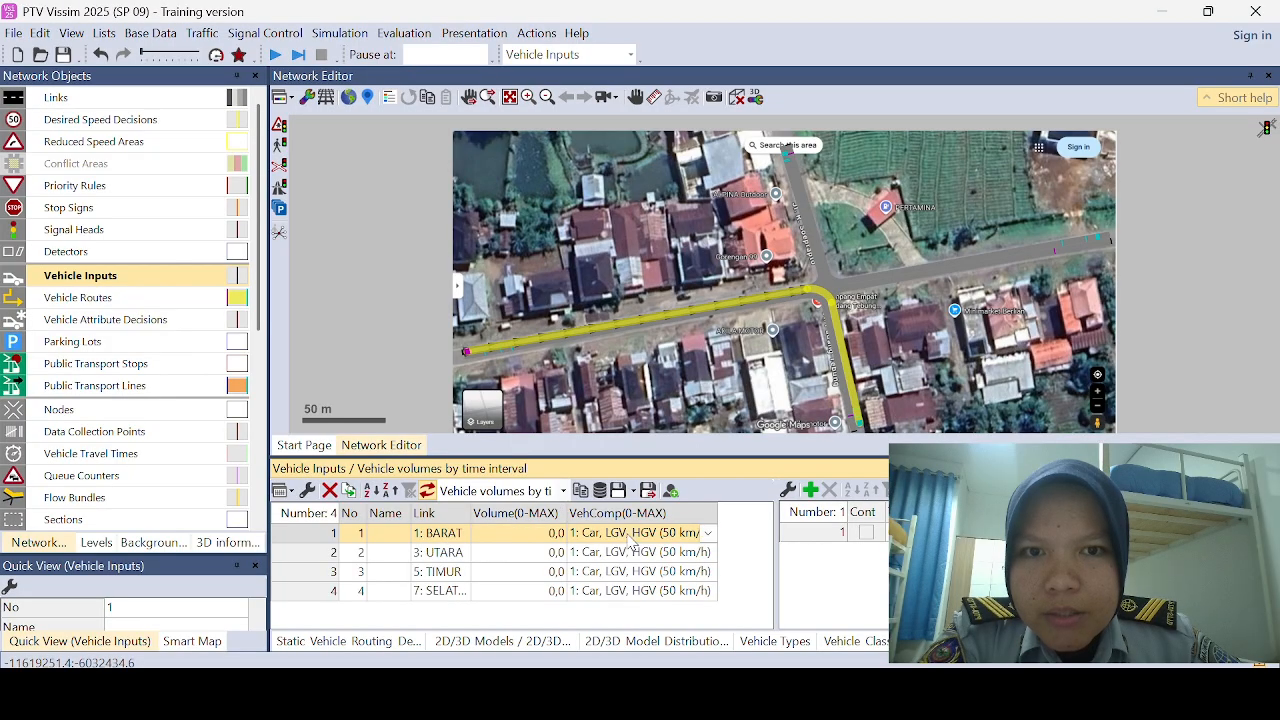
click(707, 540)
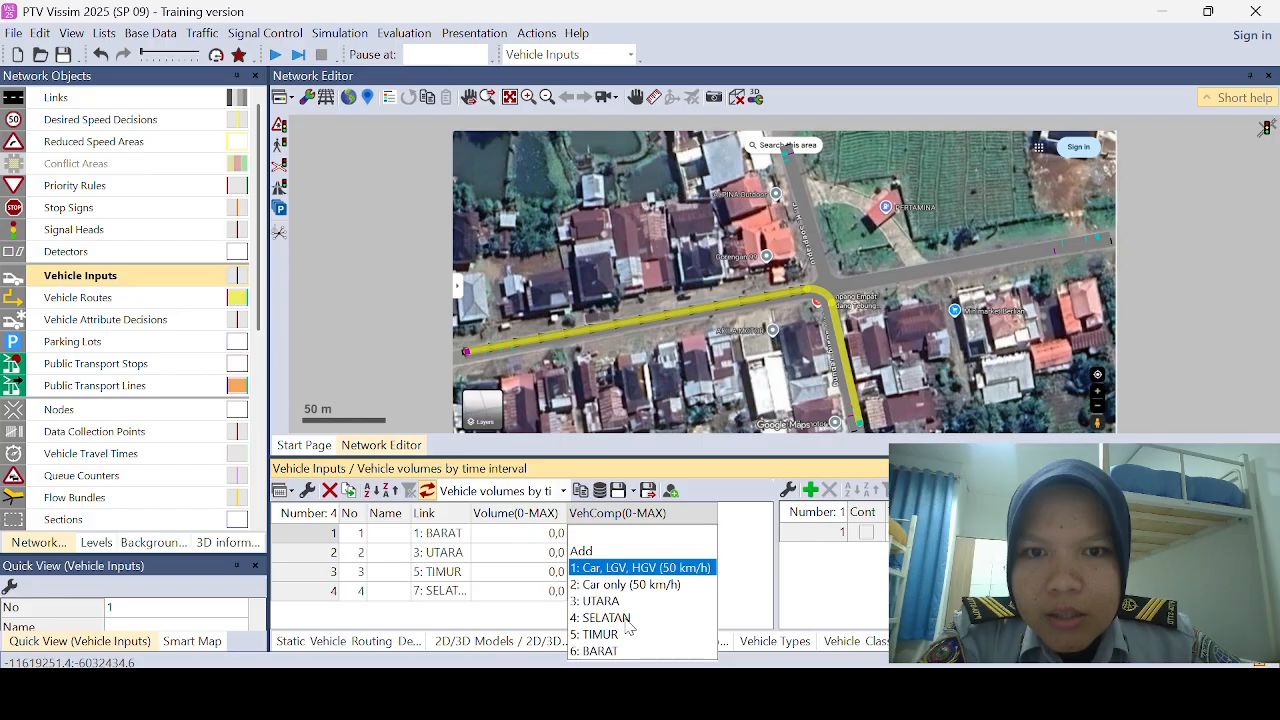
click(600, 651)
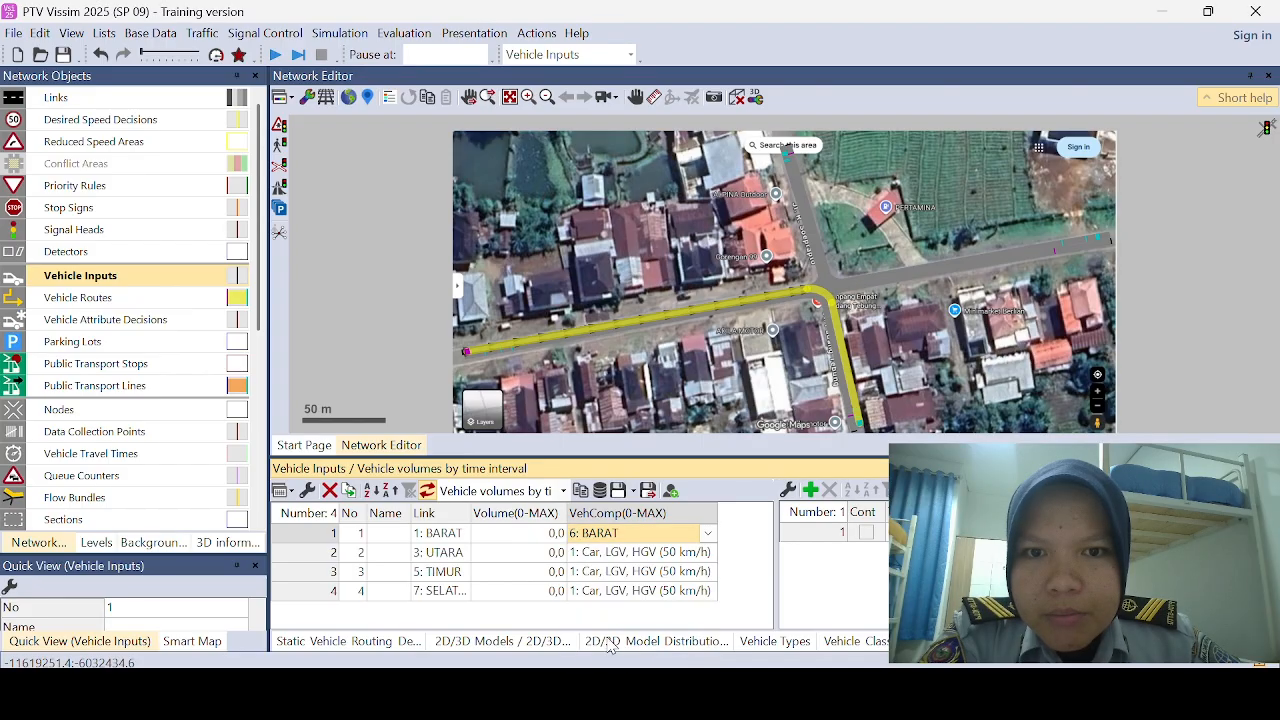
click(551, 540)
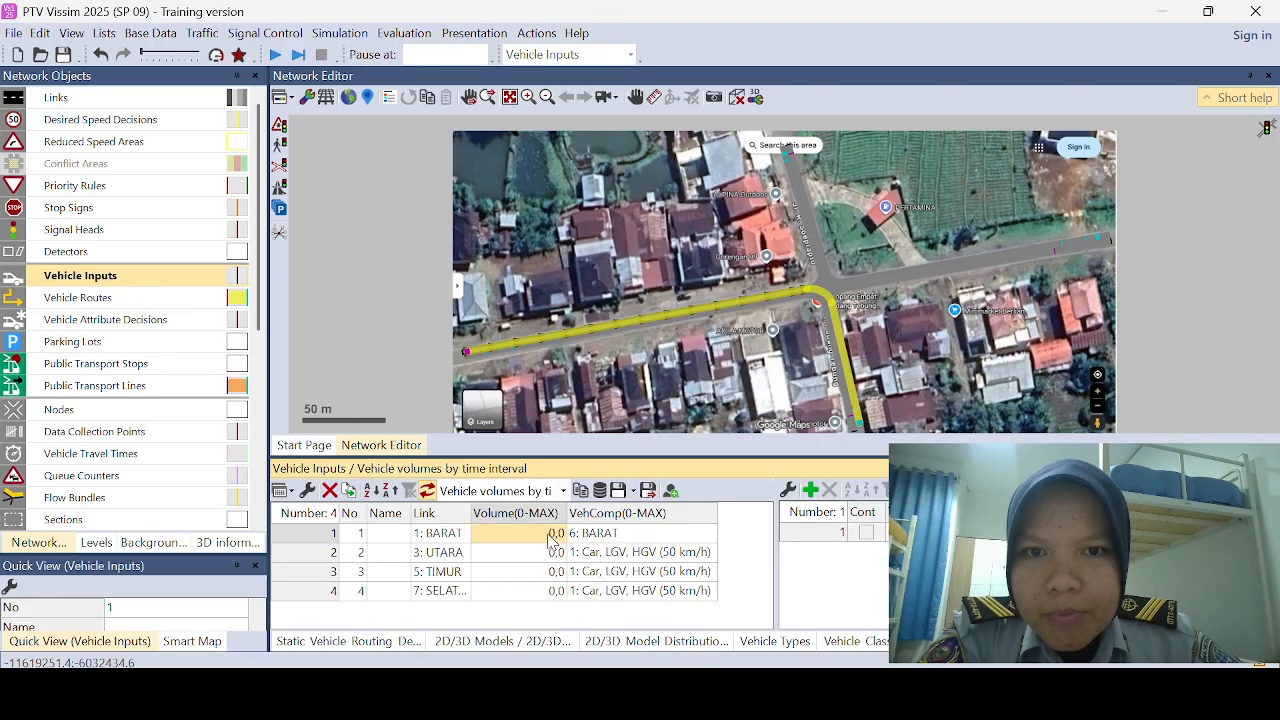
click(540, 42)
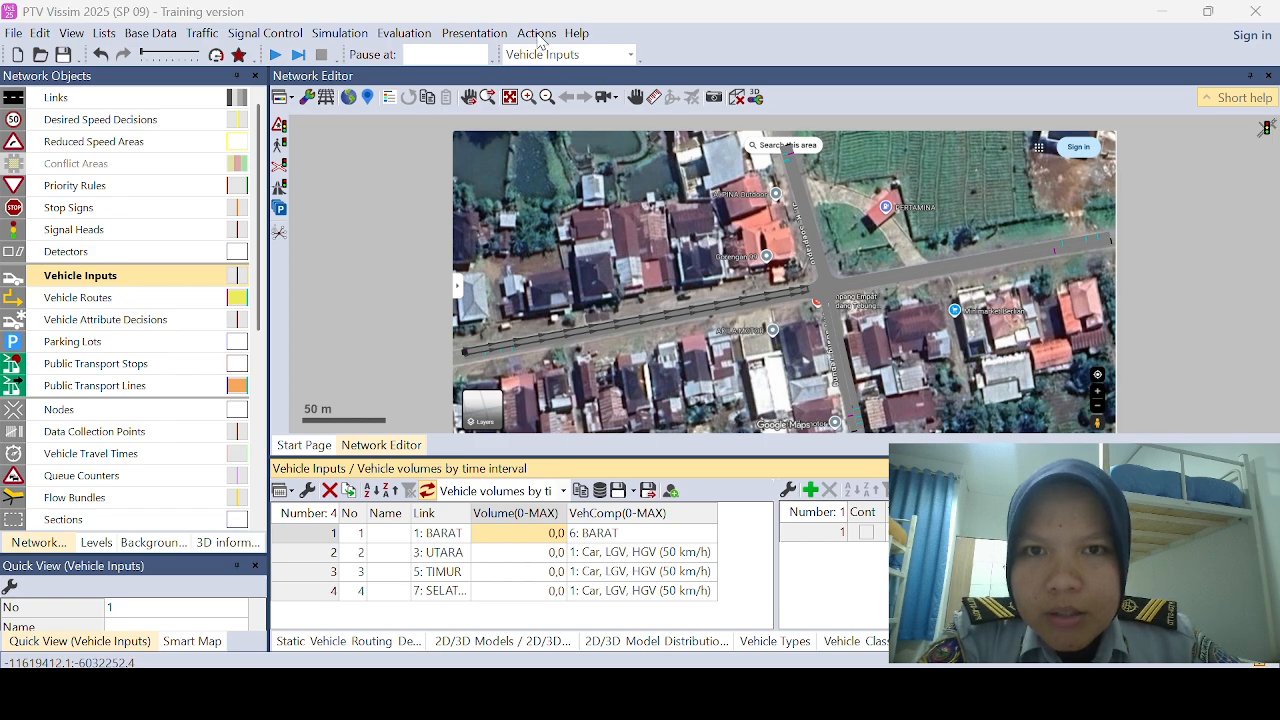
click(552, 534)
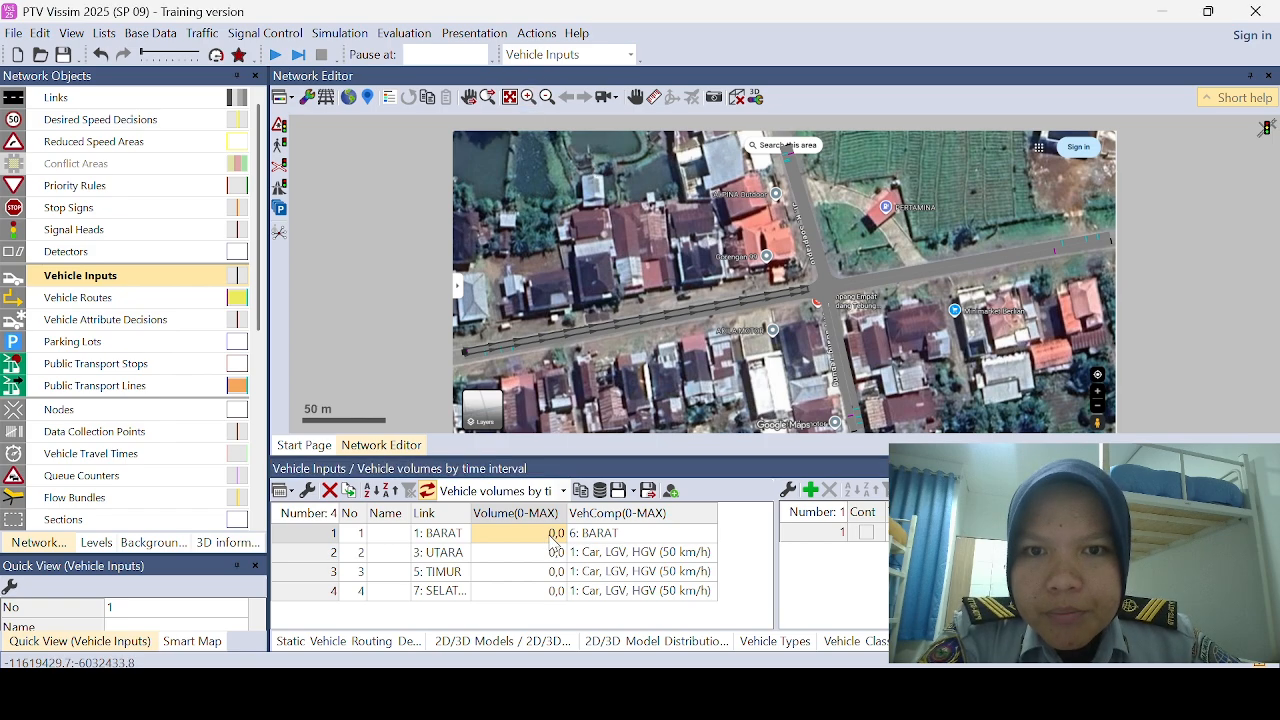
text(2)
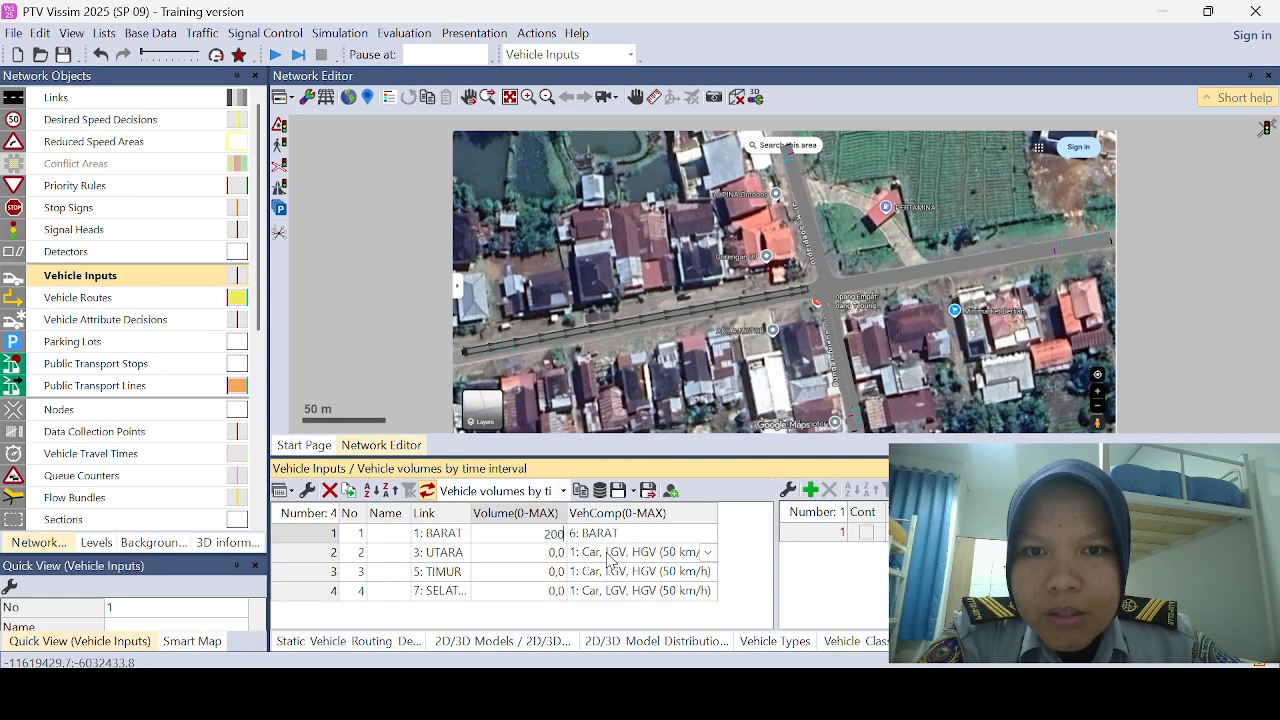
Step: Assign the UTARA composition to the vehicle input on the UTARA link and set its volume to 100
click(704, 553)
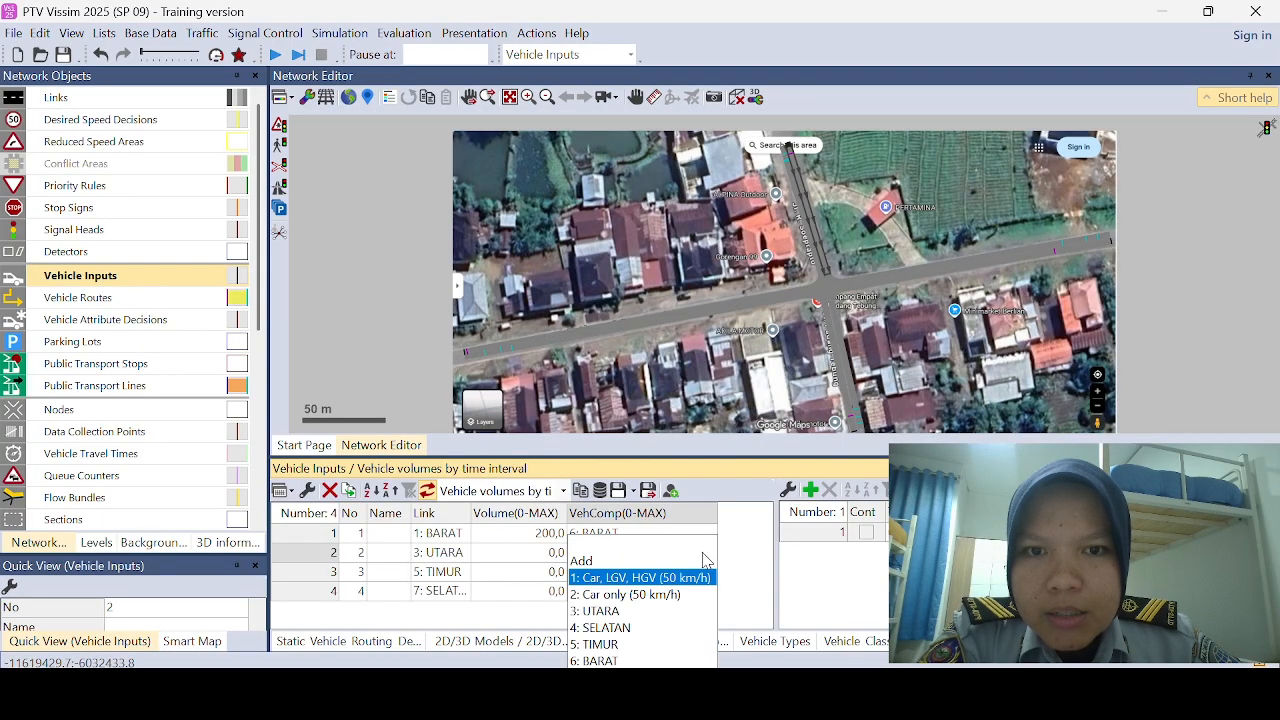
click(656, 612)
click(548, 557)
text(1)
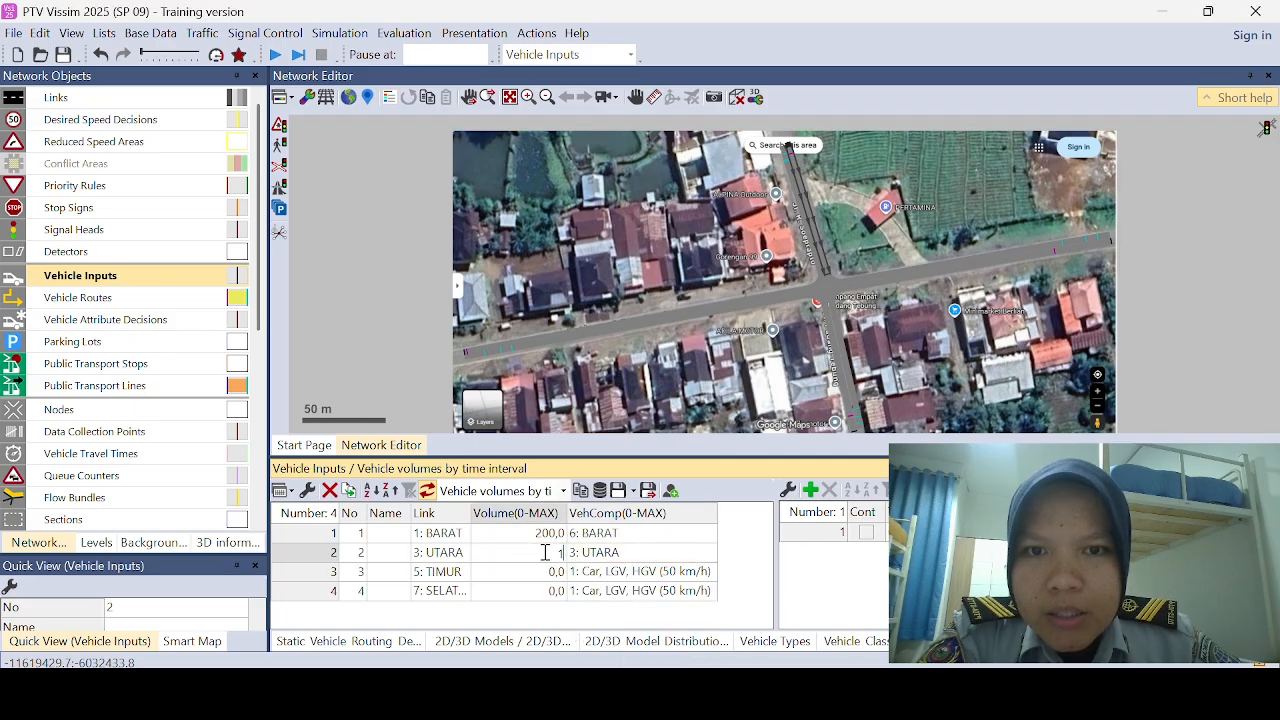
Step: Assign the TIMUR composition to the vehicle input on the TIMUR link and set its volume to 200
click(607, 576)
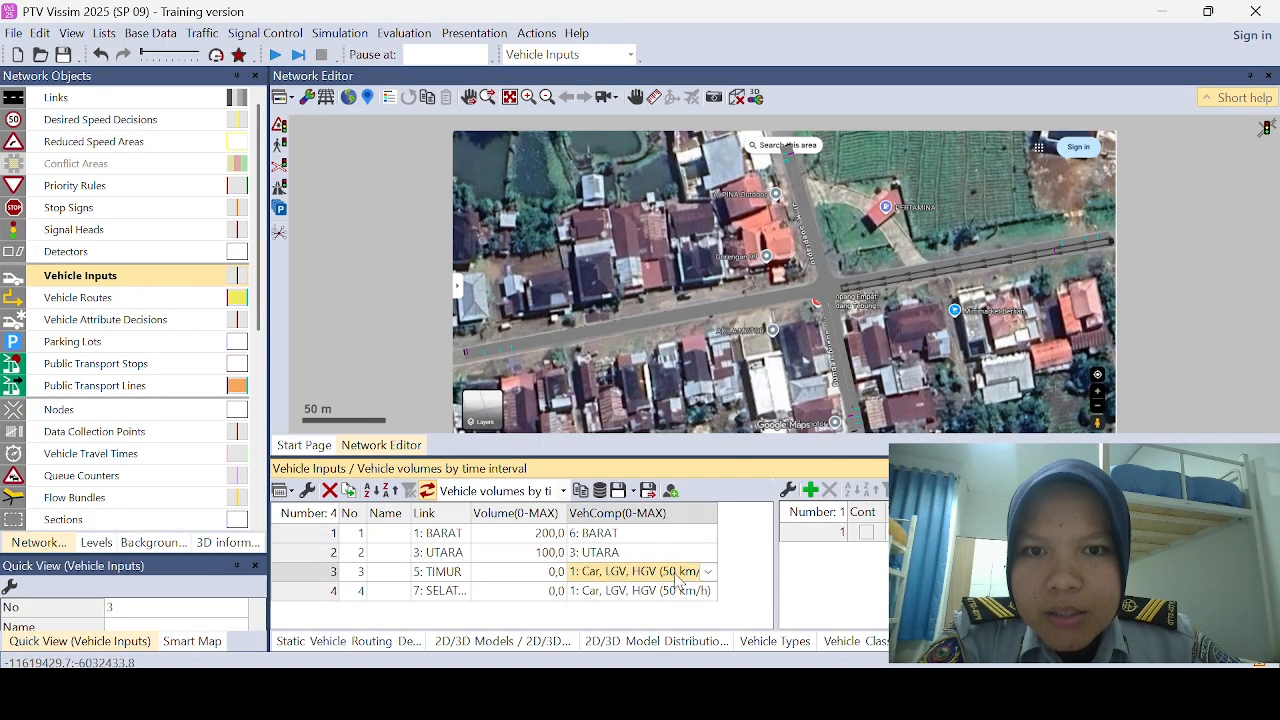
click(706, 578)
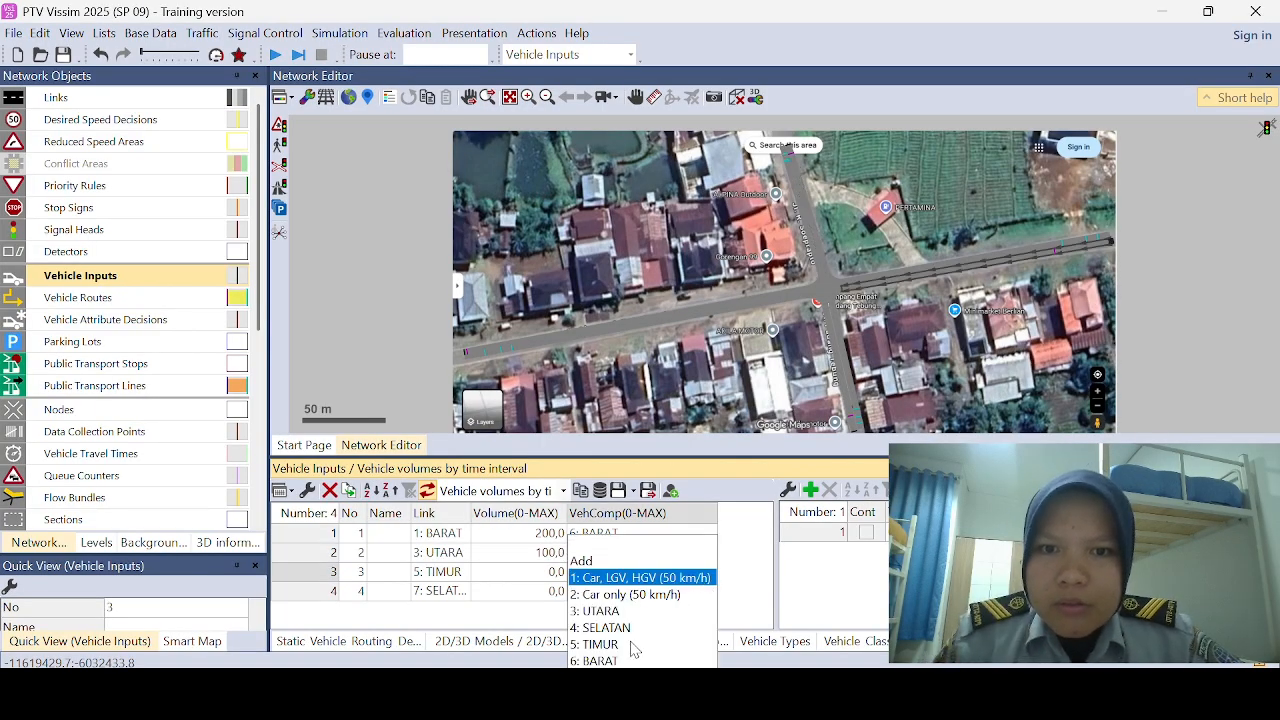
click(600, 644)
click(550, 573)
text(2)
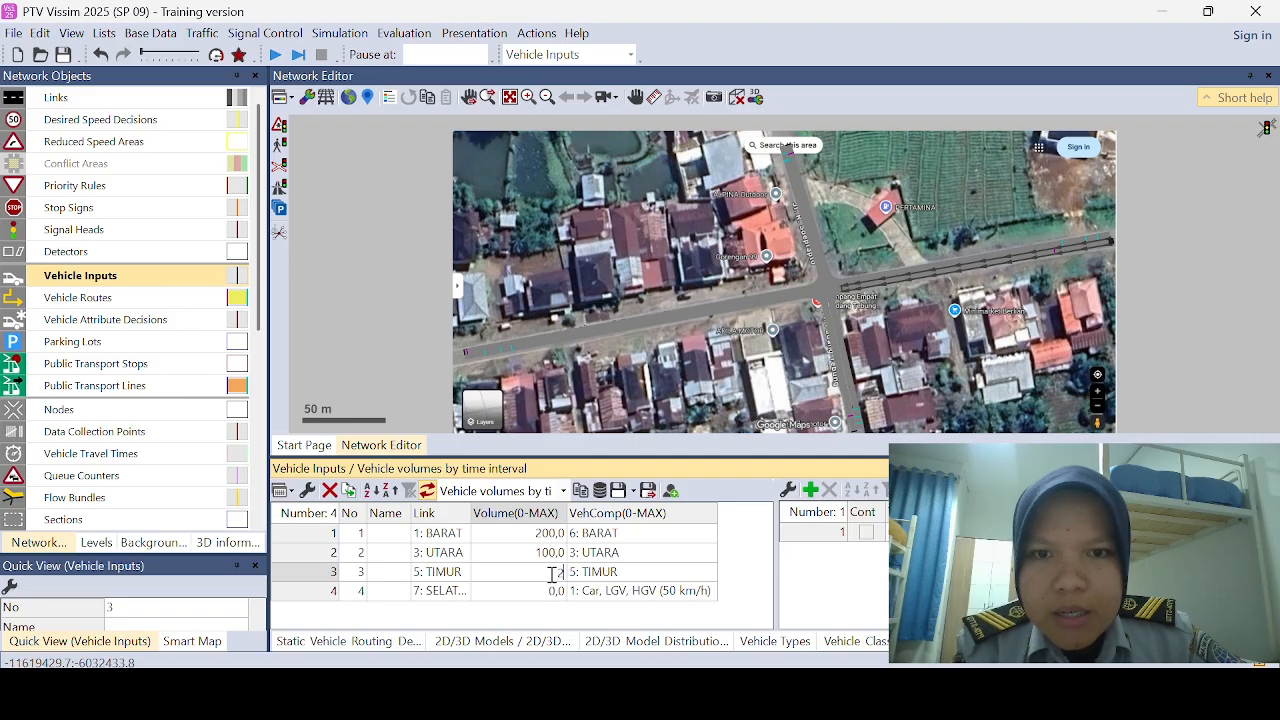
Step: Assign the SELATAN composition to the vehicle input on the SELATAN link and set its volume to 100
click(706, 598)
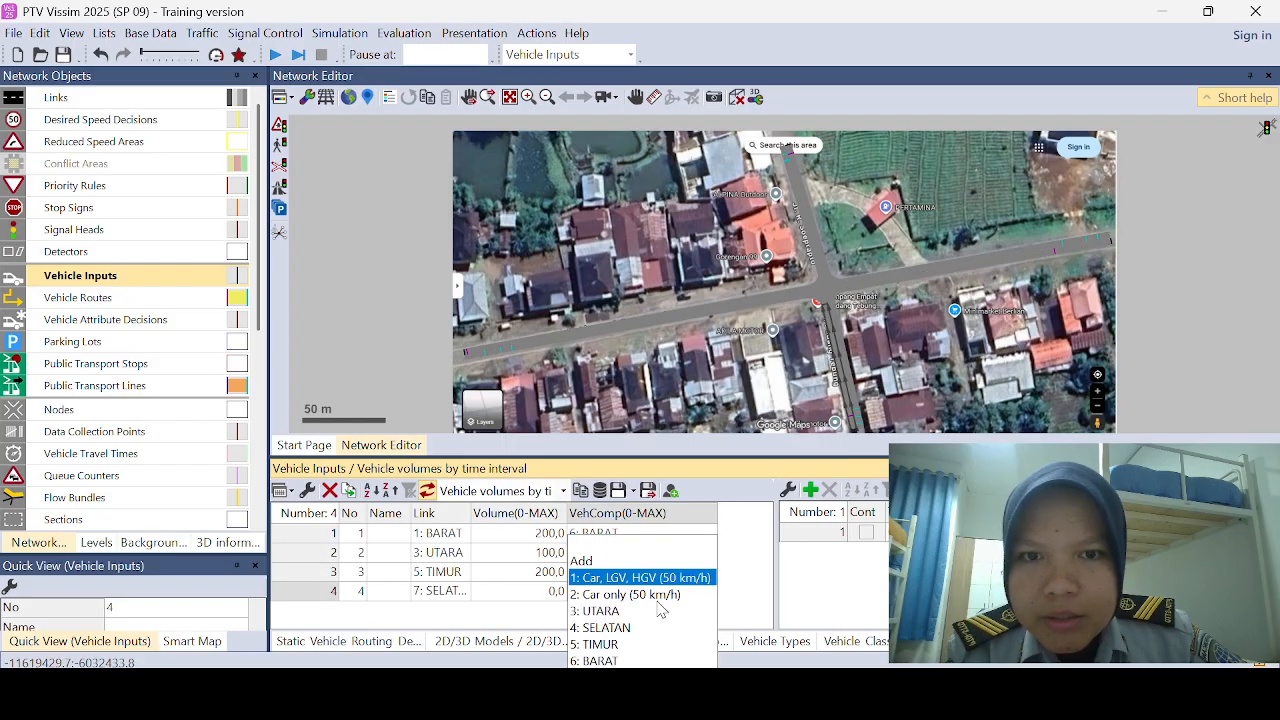
click(600, 627)
click(546, 598)
text(1)
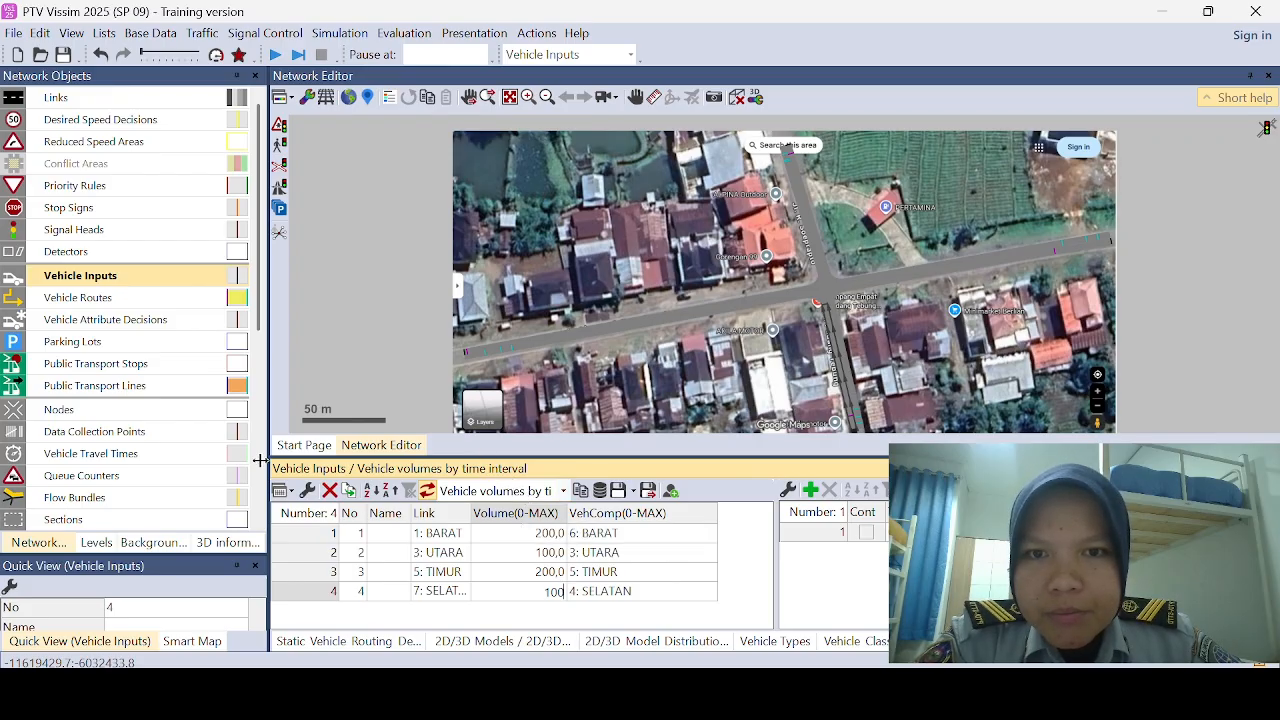
Step: Place a reduced speed area about 10.7 m long on turning connector 10002, starting at about 0.9 m, without vehicle class entries
click(117, 146)
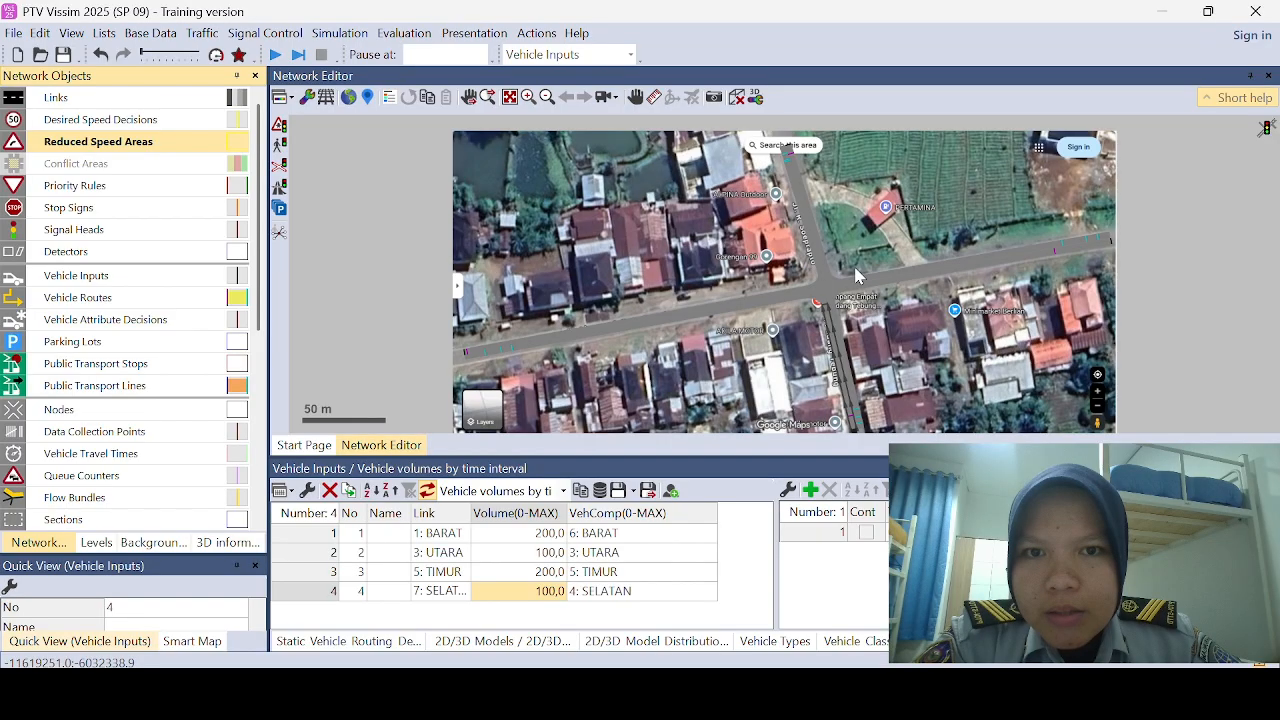
scroll(849, 265, up, 3)
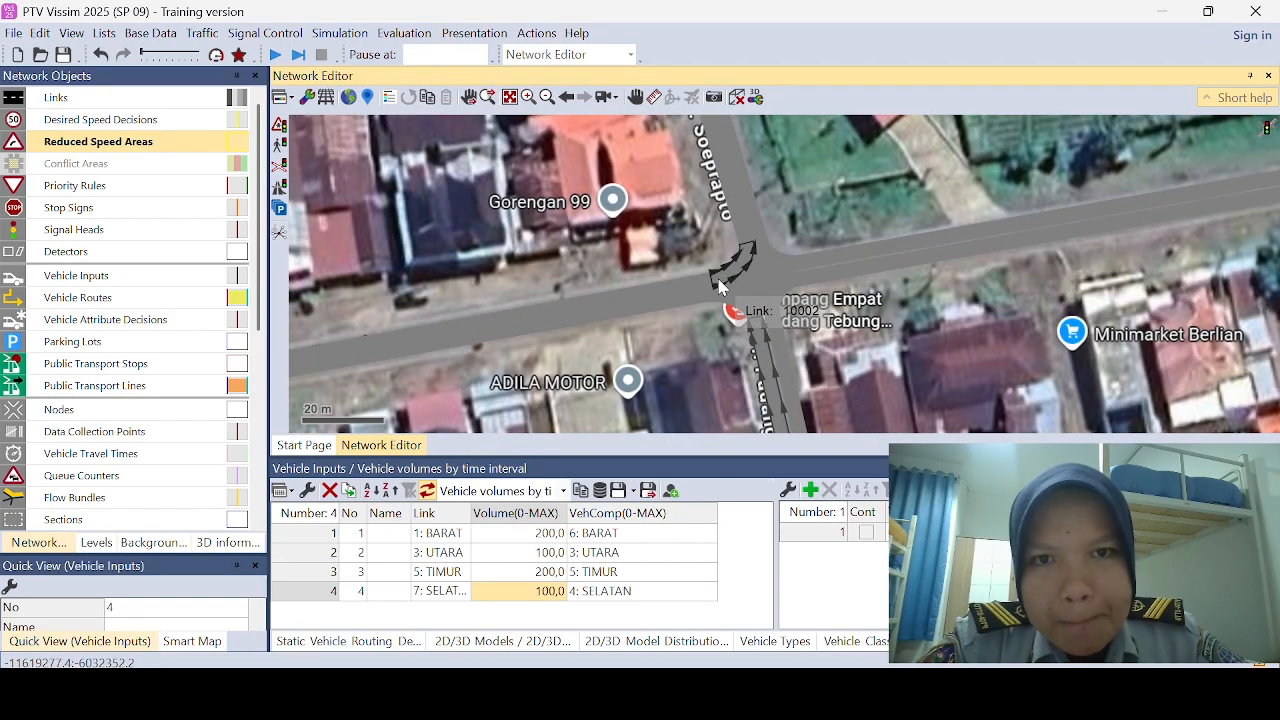
drag(715, 282, 748, 260)
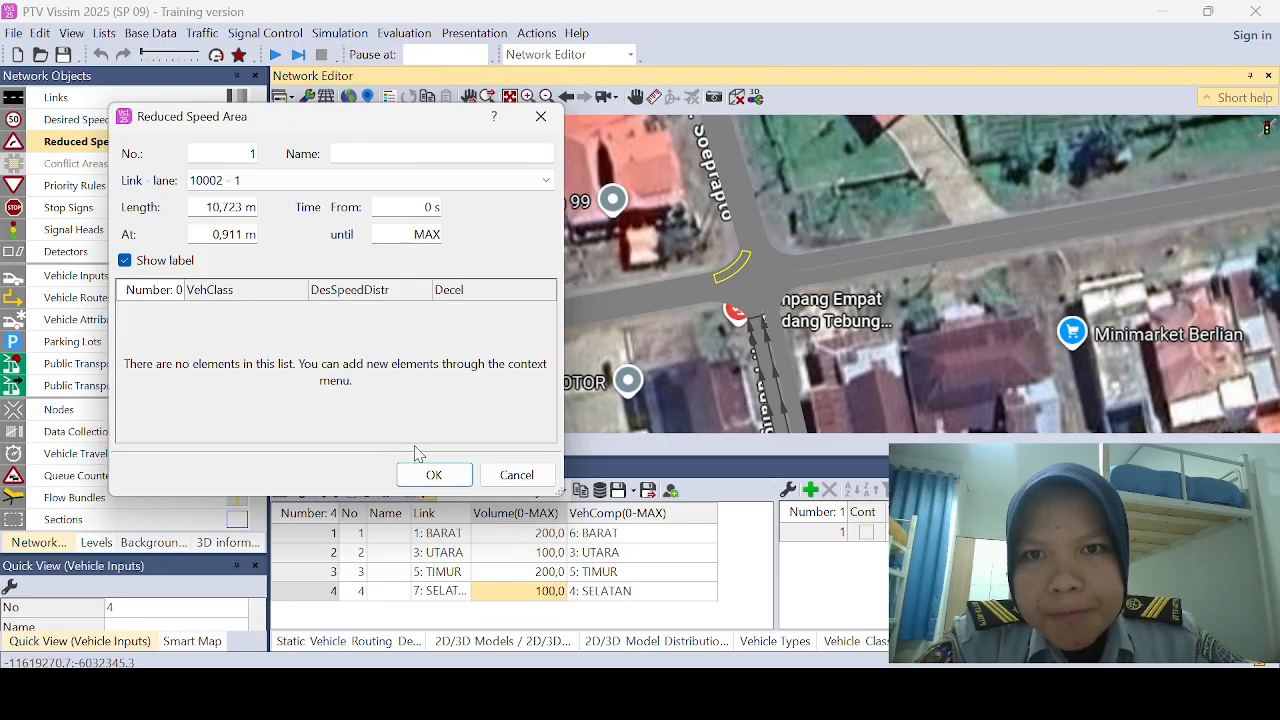
click(432, 474)
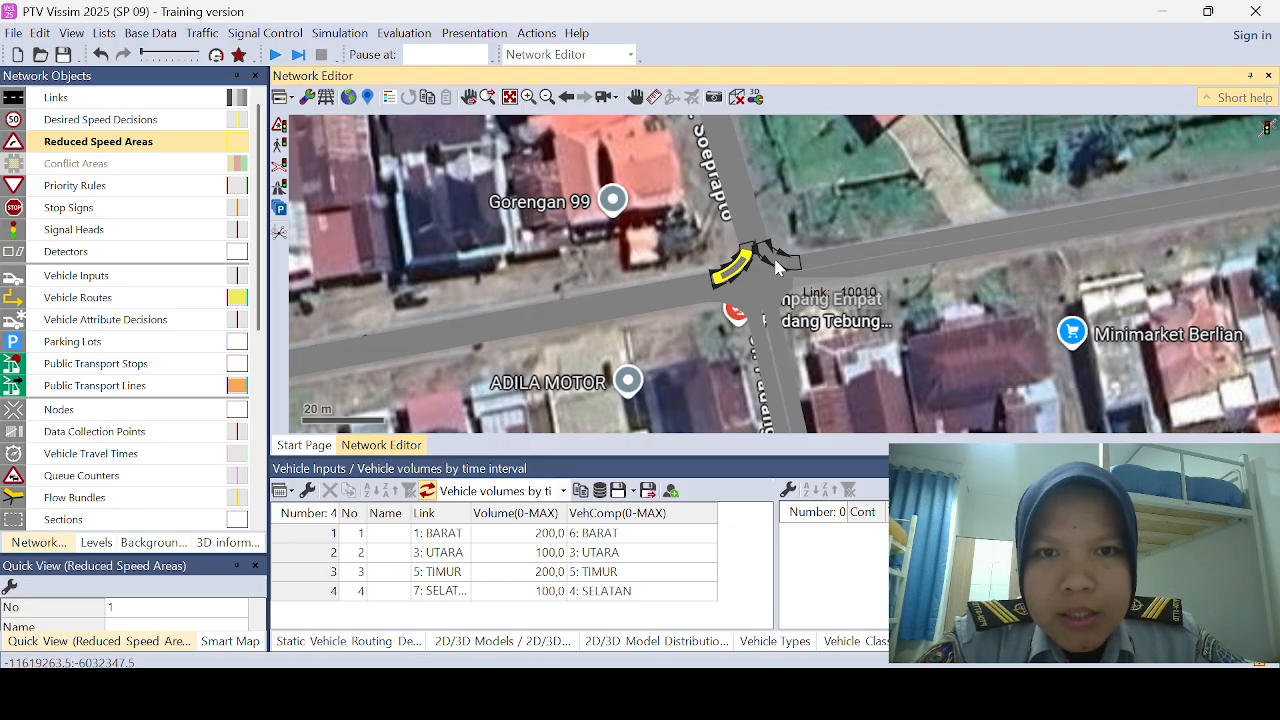
Step: Place a reduced speed area about 9.2 m long on connector 10010, starting at about 0.95 m, and add five vehicle class entries
drag(764, 249, 797, 268)
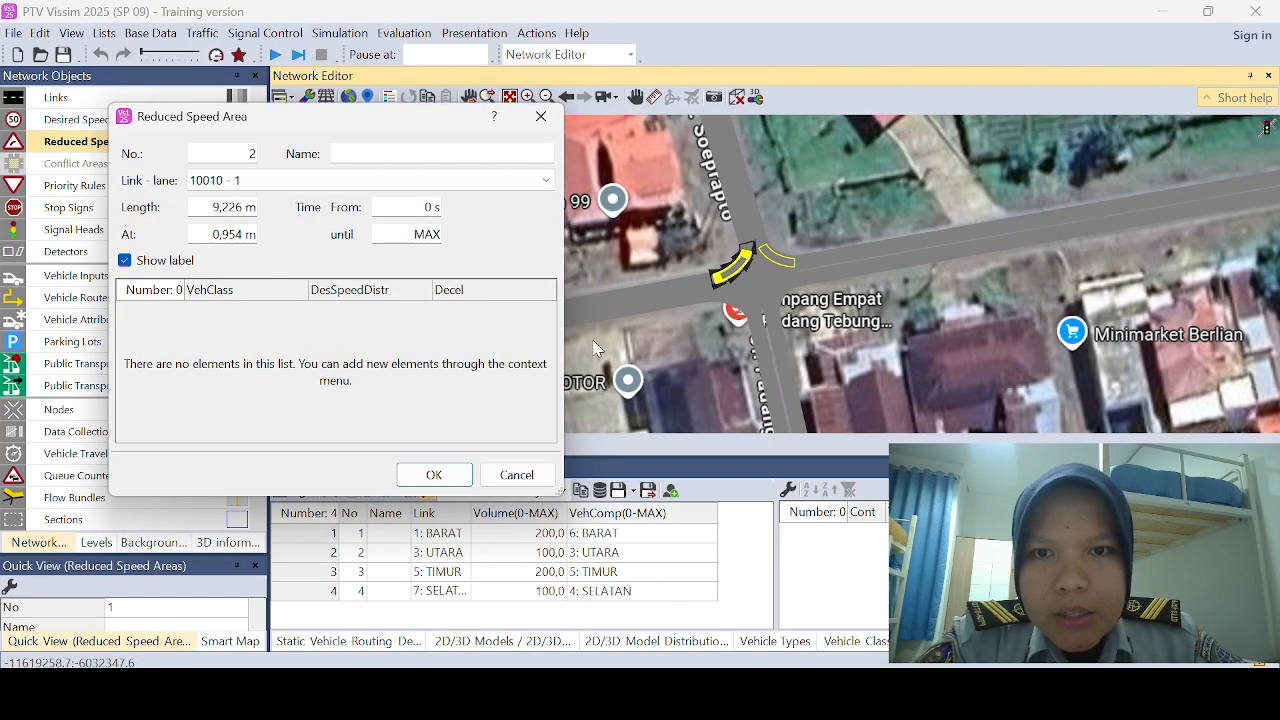
right_click(412, 354)
click(416, 368)
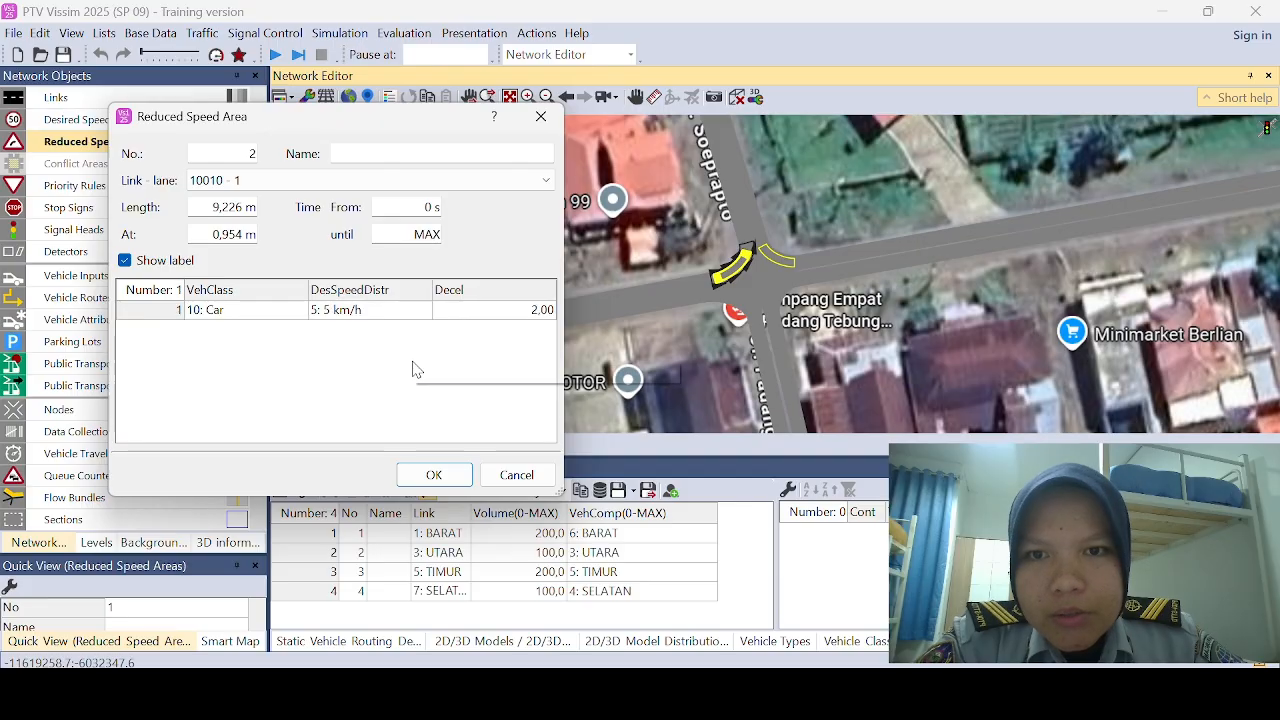
right_click(413, 362)
click(423, 373)
right_click(421, 370)
click(437, 383)
right_click(441, 389)
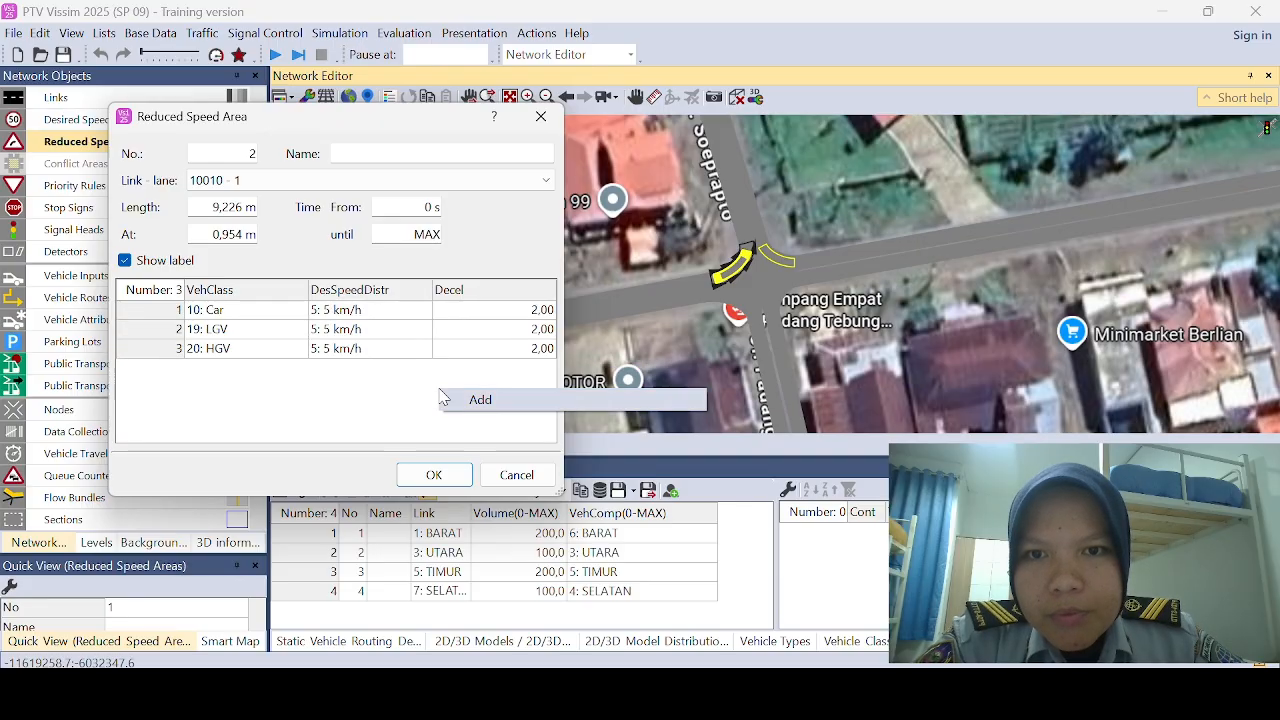
click(445, 399)
right_click(458, 406)
click(463, 417)
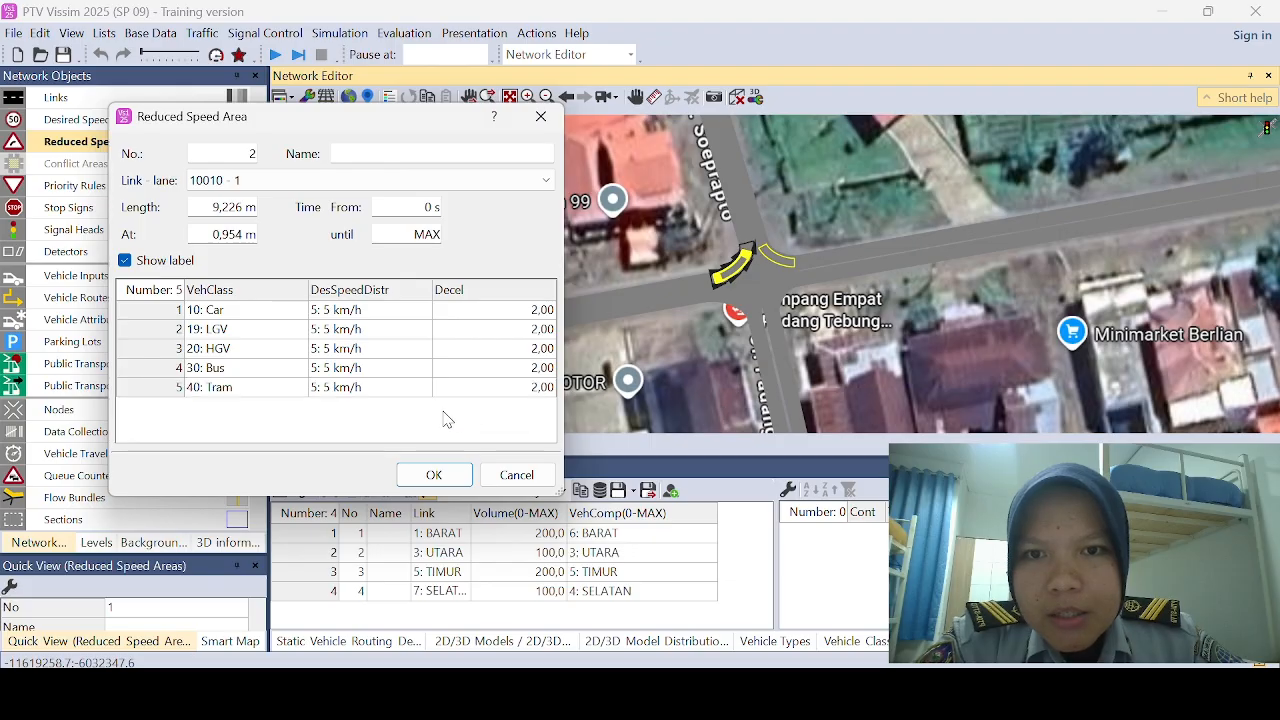
Step: Set the fifth vehicle class to MOTOR in the reduced speed area on connector 10010 and accept it
click(297, 389)
click(297, 389)
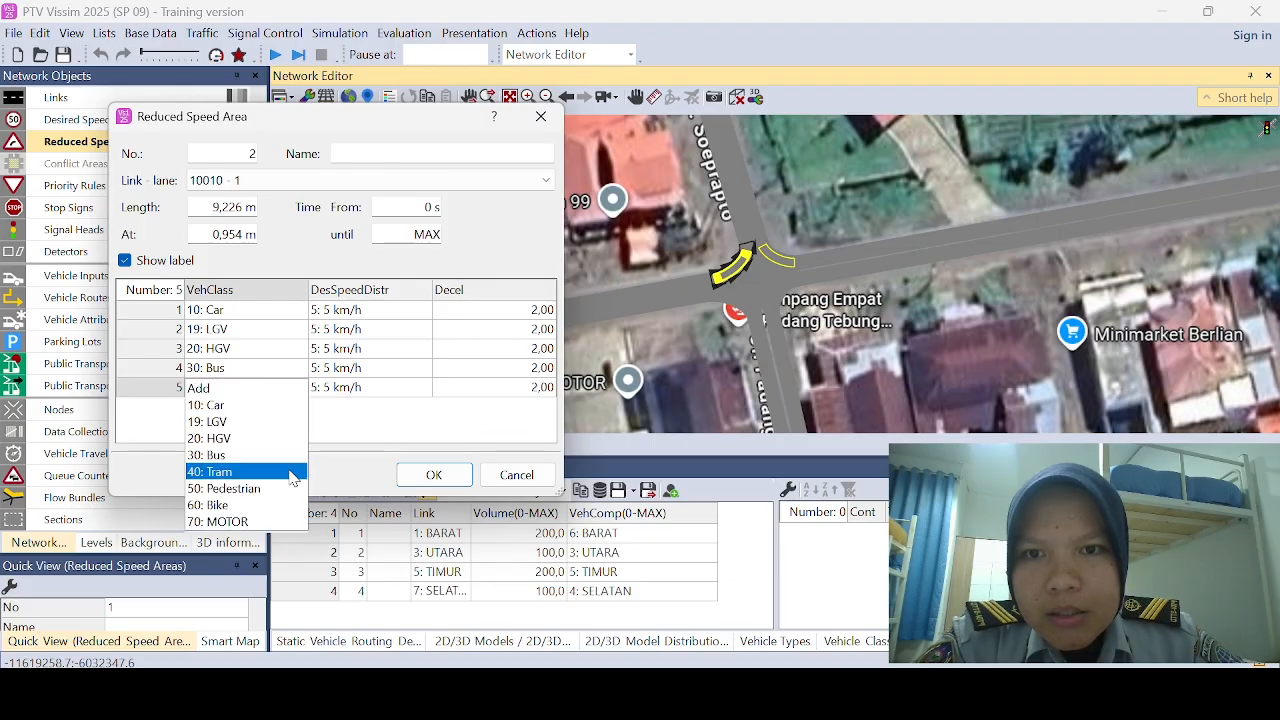
click(252, 524)
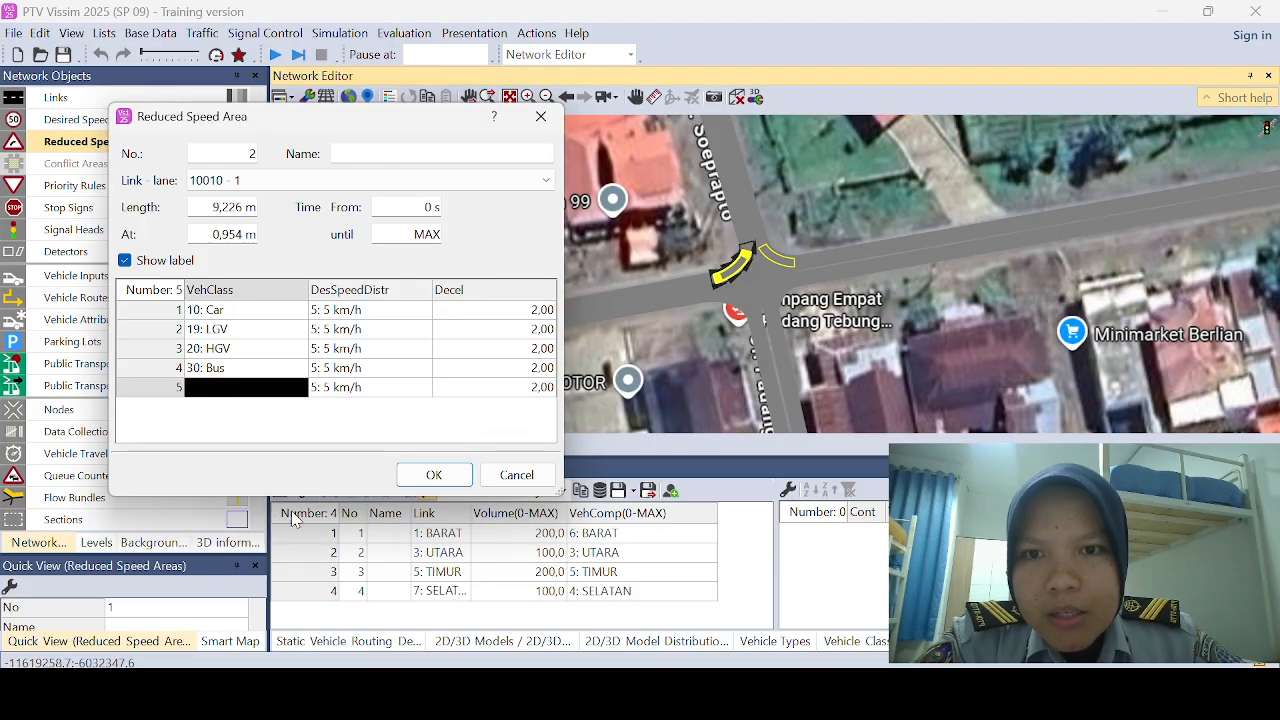
click(433, 480)
Step: Reopen the reduced speed area on connector 10002 and add five vehicle class entries to it
double_click(735, 279)
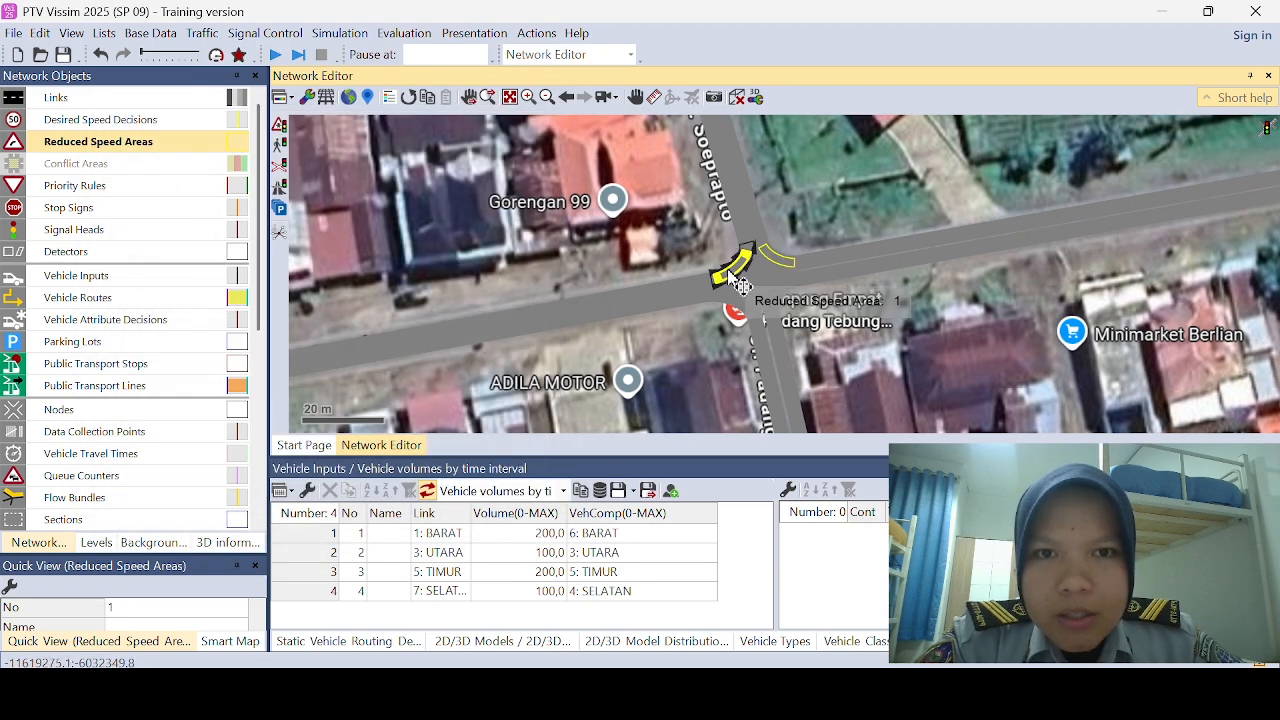
right_click(468, 325)
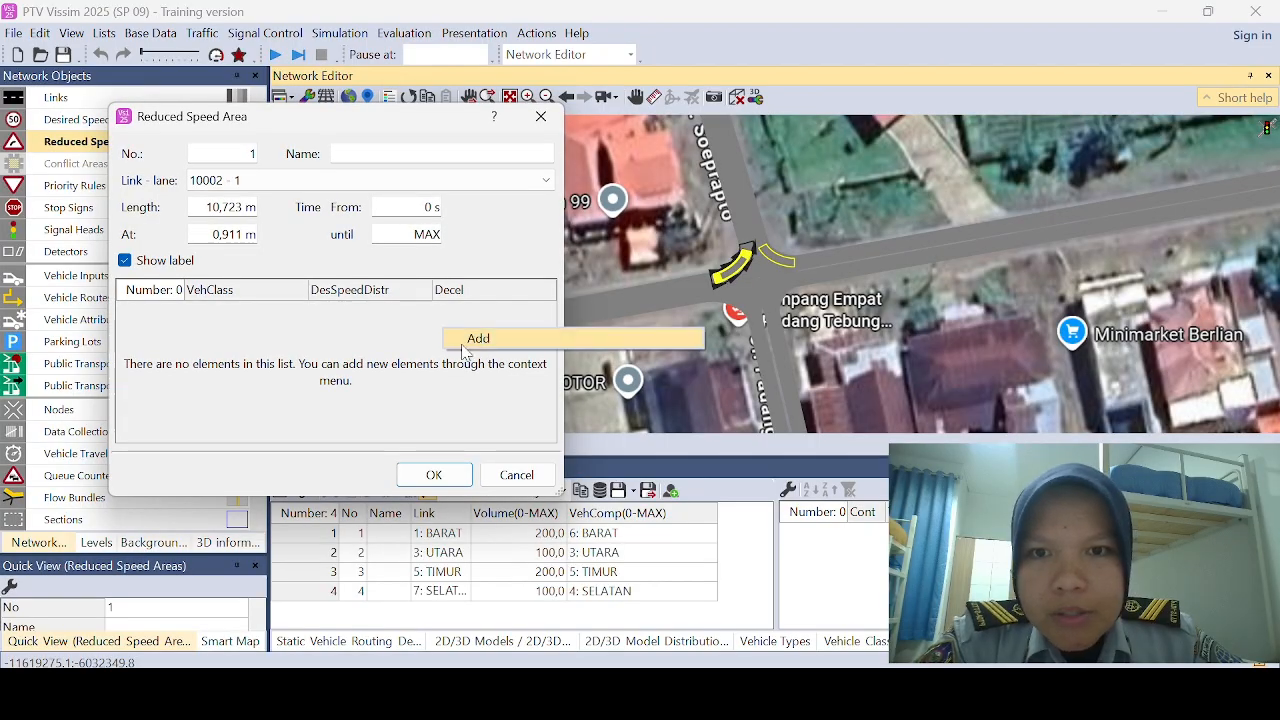
click(480, 338)
right_click(477, 344)
click(492, 362)
right_click(492, 370)
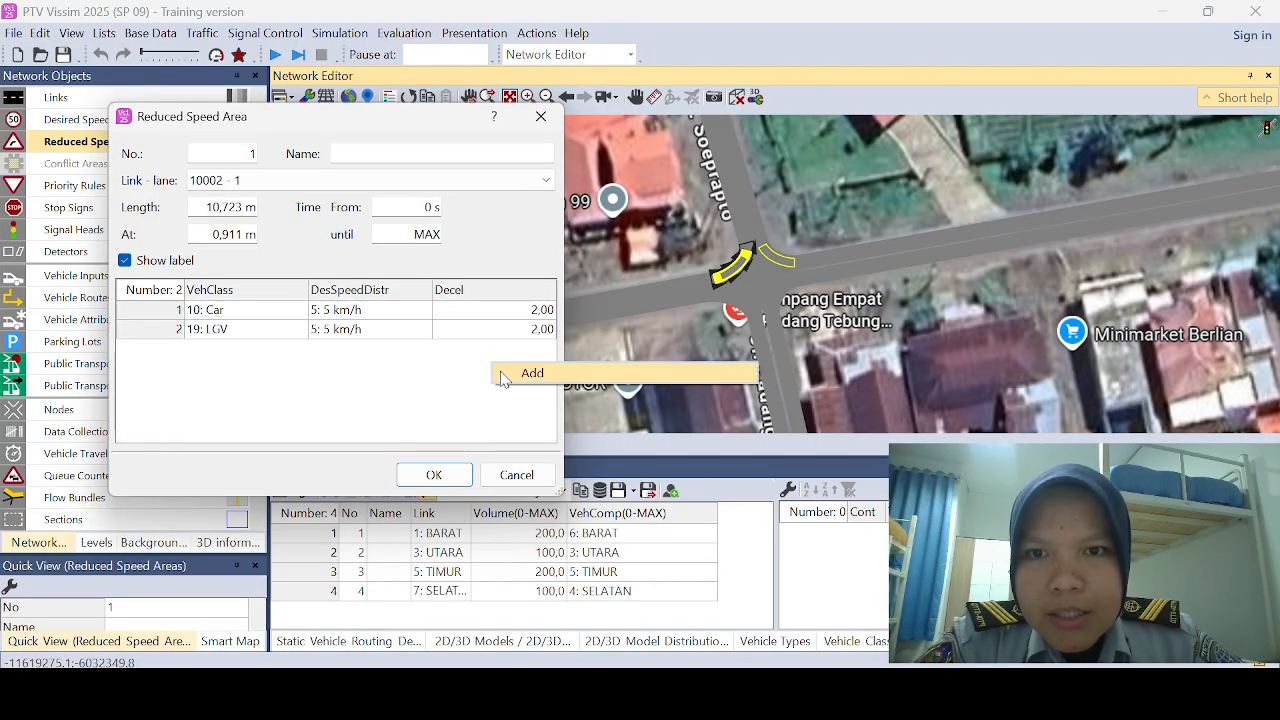
click(500, 376)
right_click(504, 384)
click(512, 393)
right_click(513, 406)
click(548, 412)
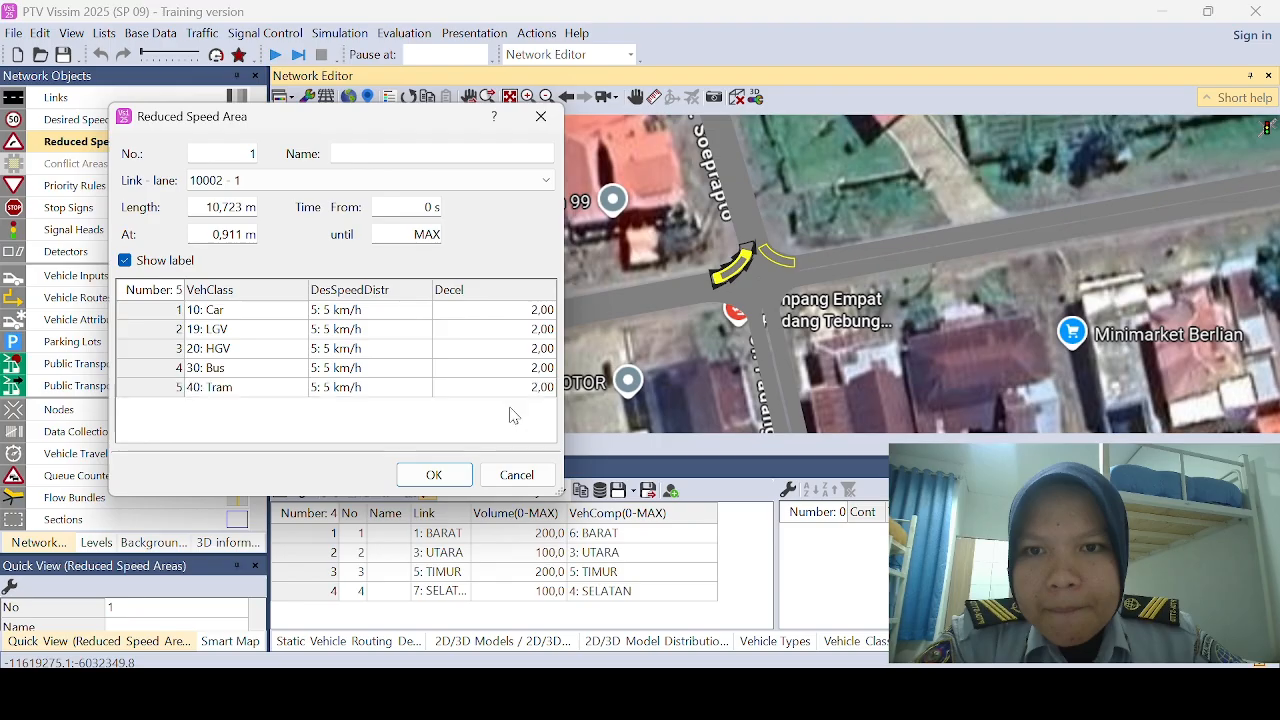
Step: Set the fifth vehicle class to MOTOR in the reduced speed area on connector 10002 and accept it
click(297, 387)
click(297, 387)
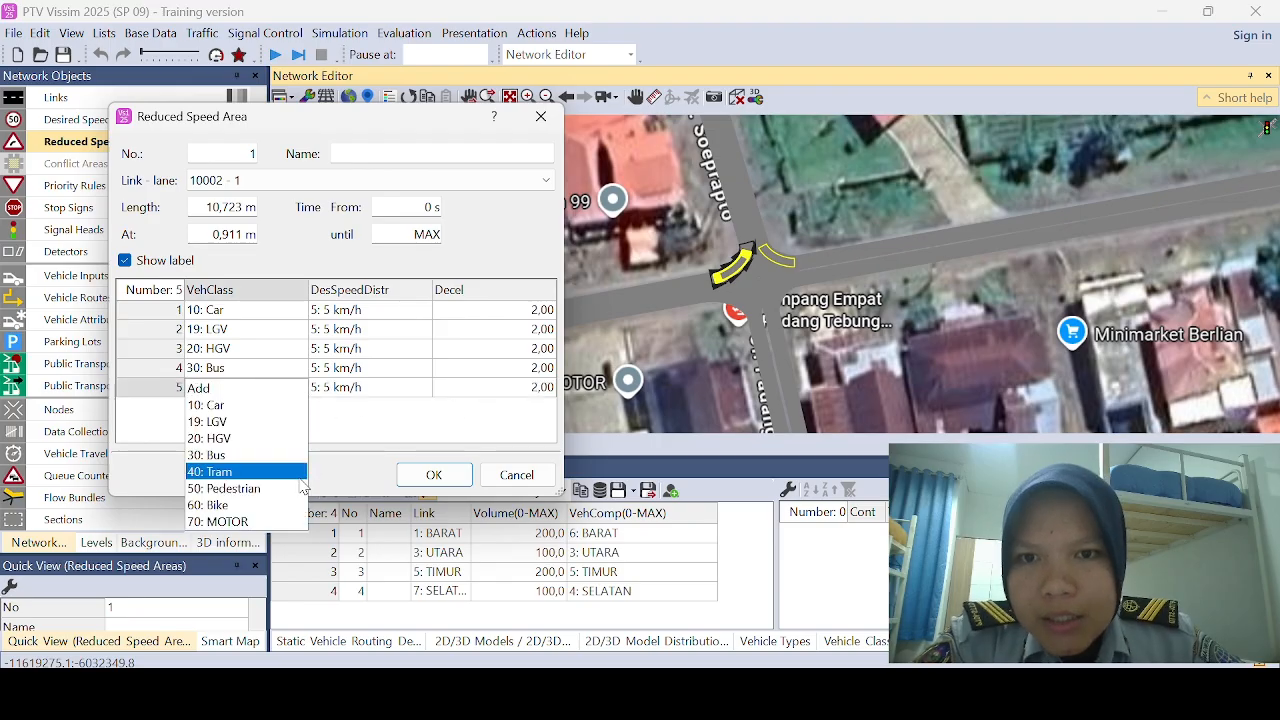
click(240, 521)
click(424, 475)
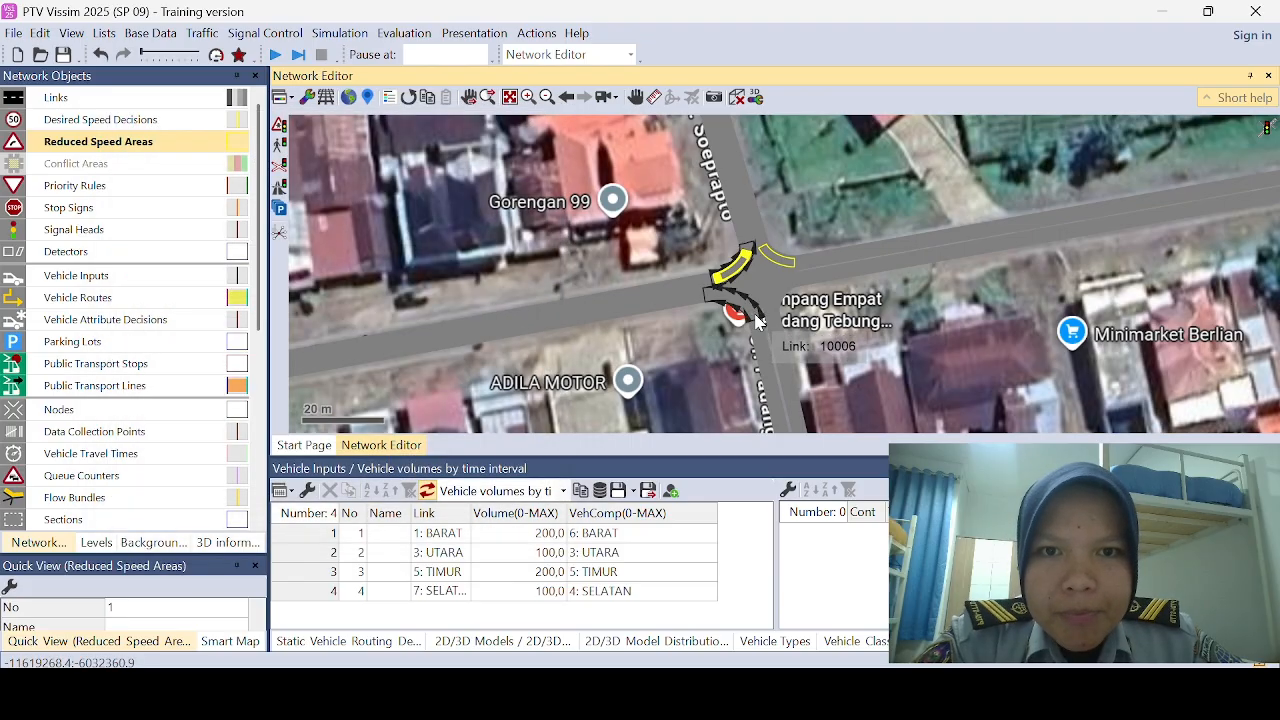
Step: Place a reduced speed area about 10.6 m long on connector 10006, starting at about 1.2 m, and add five vehicle class entries
drag(755, 315, 717, 289)
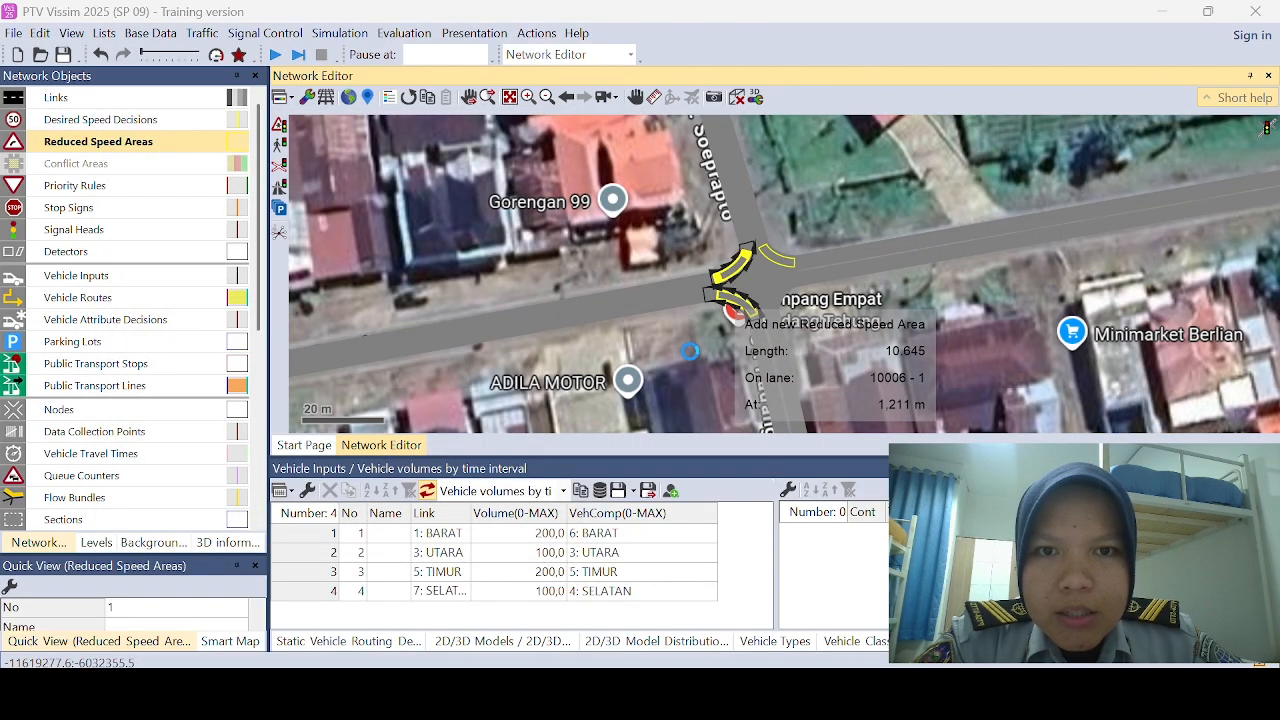
right_click(366, 380)
click(405, 390)
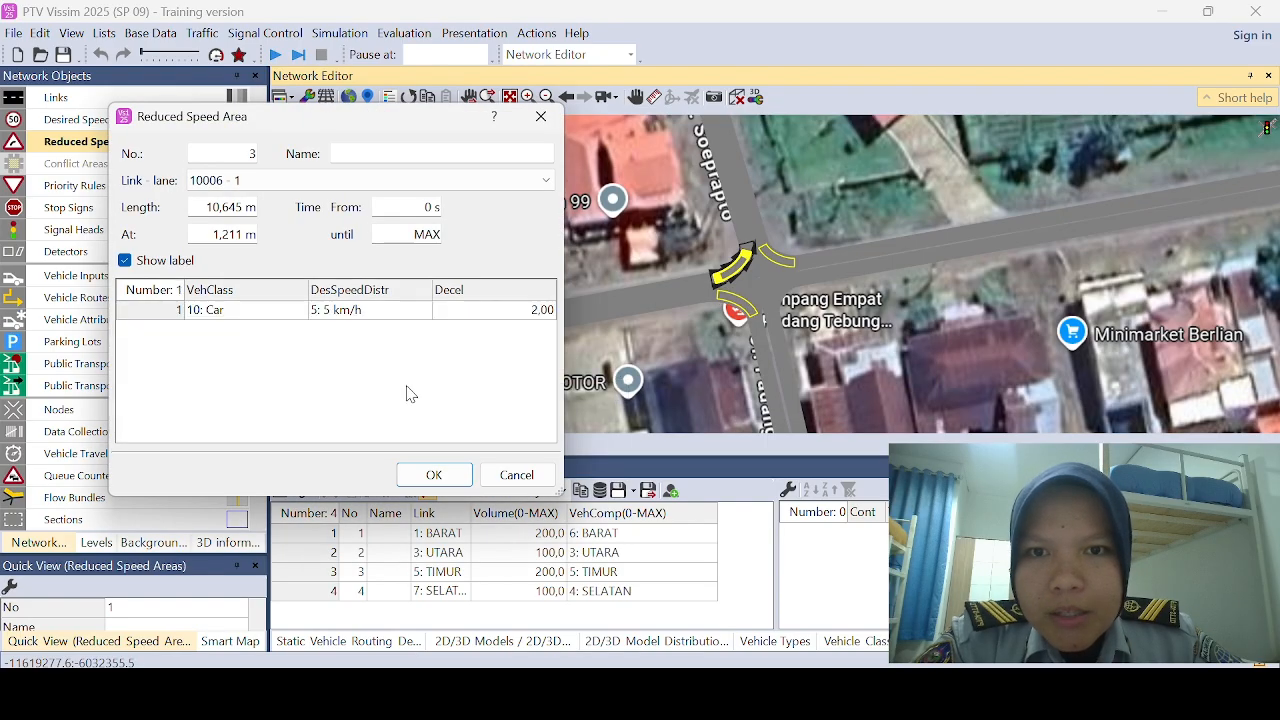
right_click(407, 393)
click(422, 400)
right_click(433, 398)
click(446, 411)
right_click(453, 408)
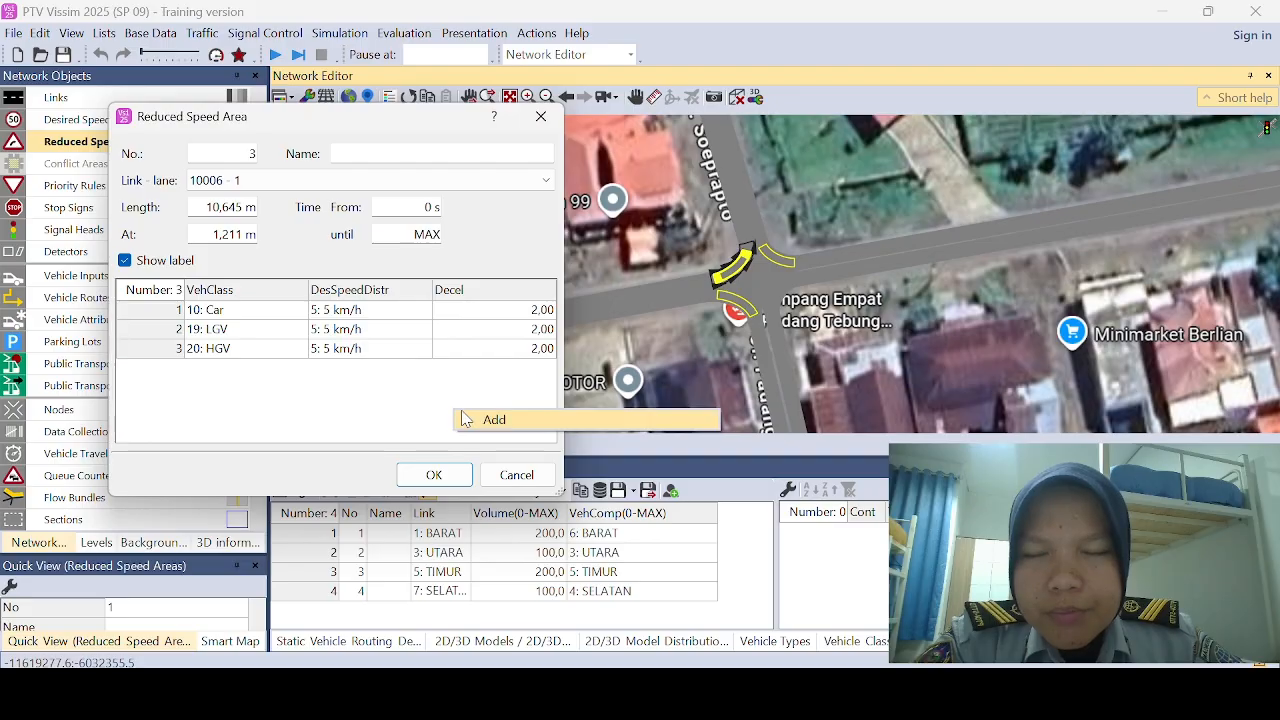
click(463, 418)
right_click(458, 408)
click(468, 419)
Step: Set the fifth vehicle class to MOTOR in the reduced speed area on connector 10006 and accept it
click(297, 391)
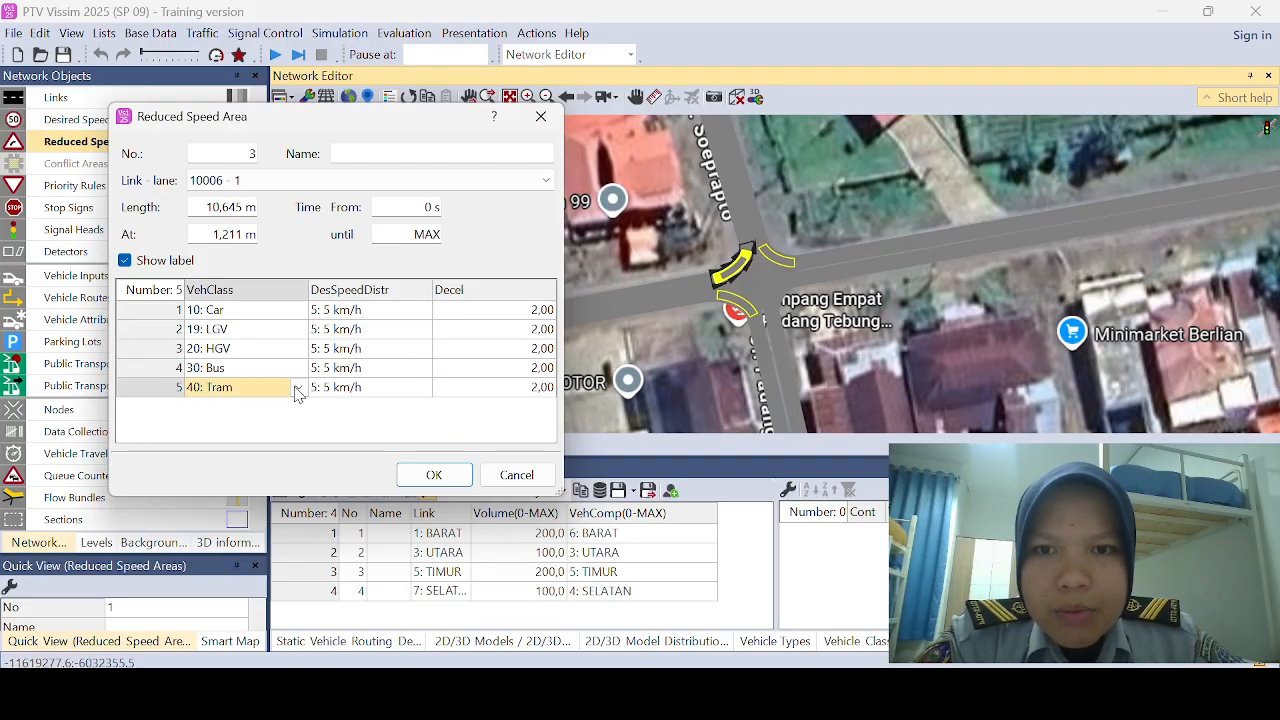
click(297, 391)
click(251, 521)
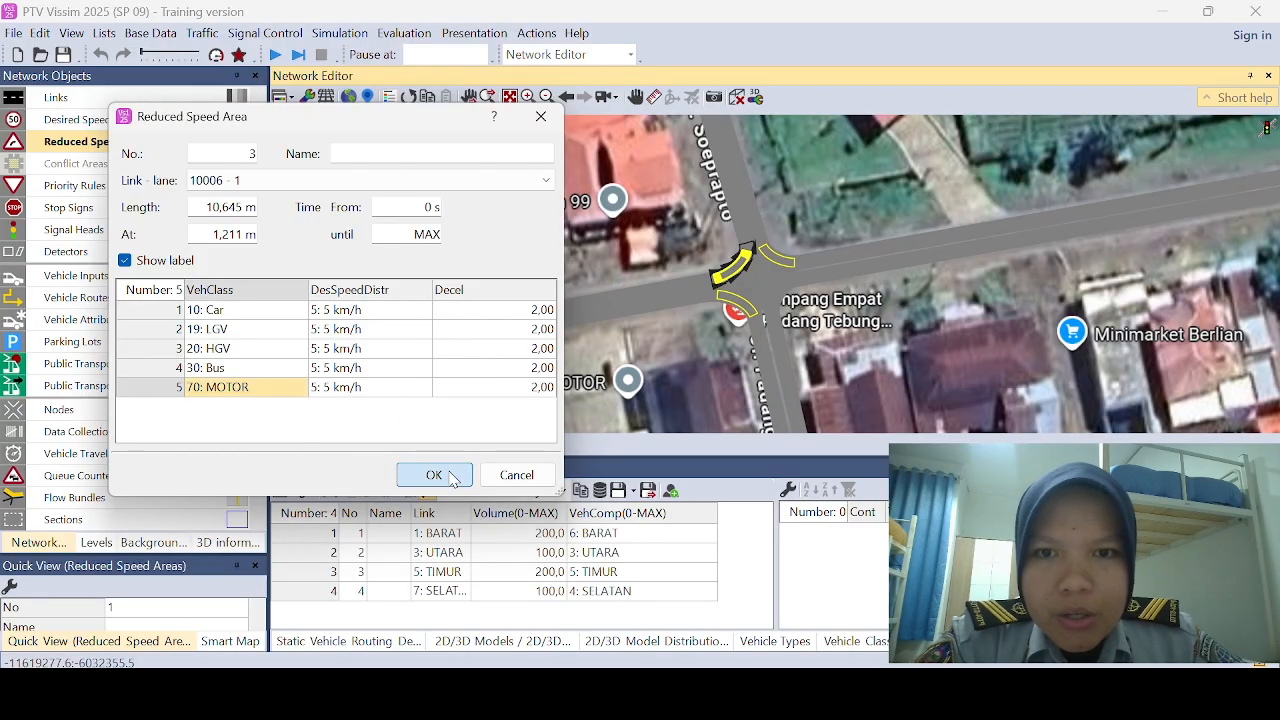
click(431, 473)
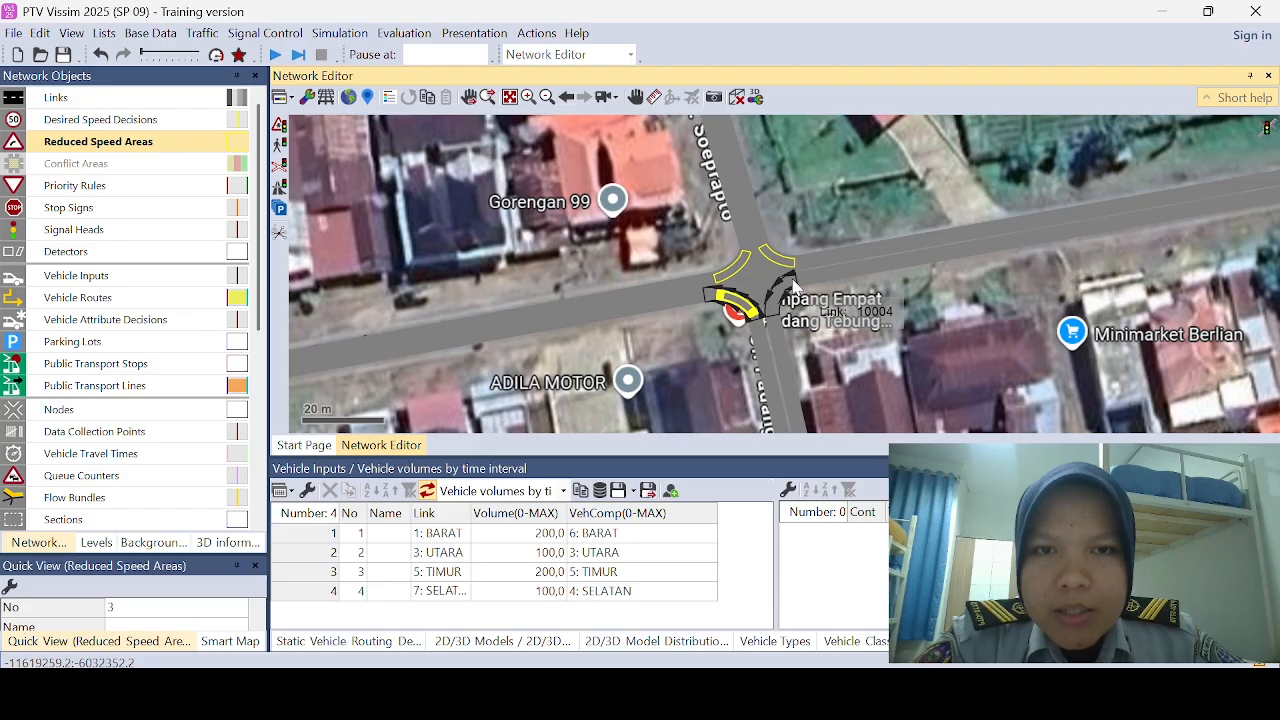
Step: Place a reduced speed area about 10.3 m long on connector 10004, starting at about 0.9 m, and add five vehicle class entries
drag(792, 287, 771, 319)
right_click(462, 381)
click(480, 393)
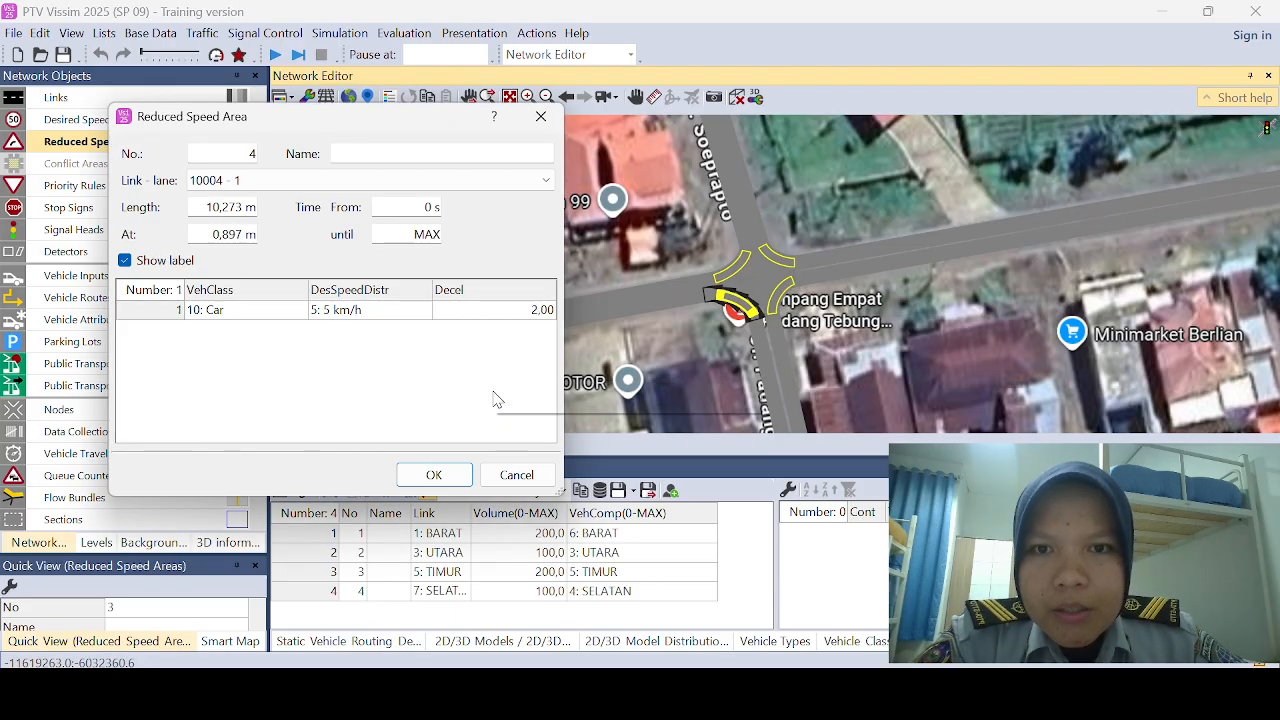
right_click(494, 391)
click(505, 402)
right_click(488, 380)
click(505, 394)
right_click(486, 389)
click(500, 400)
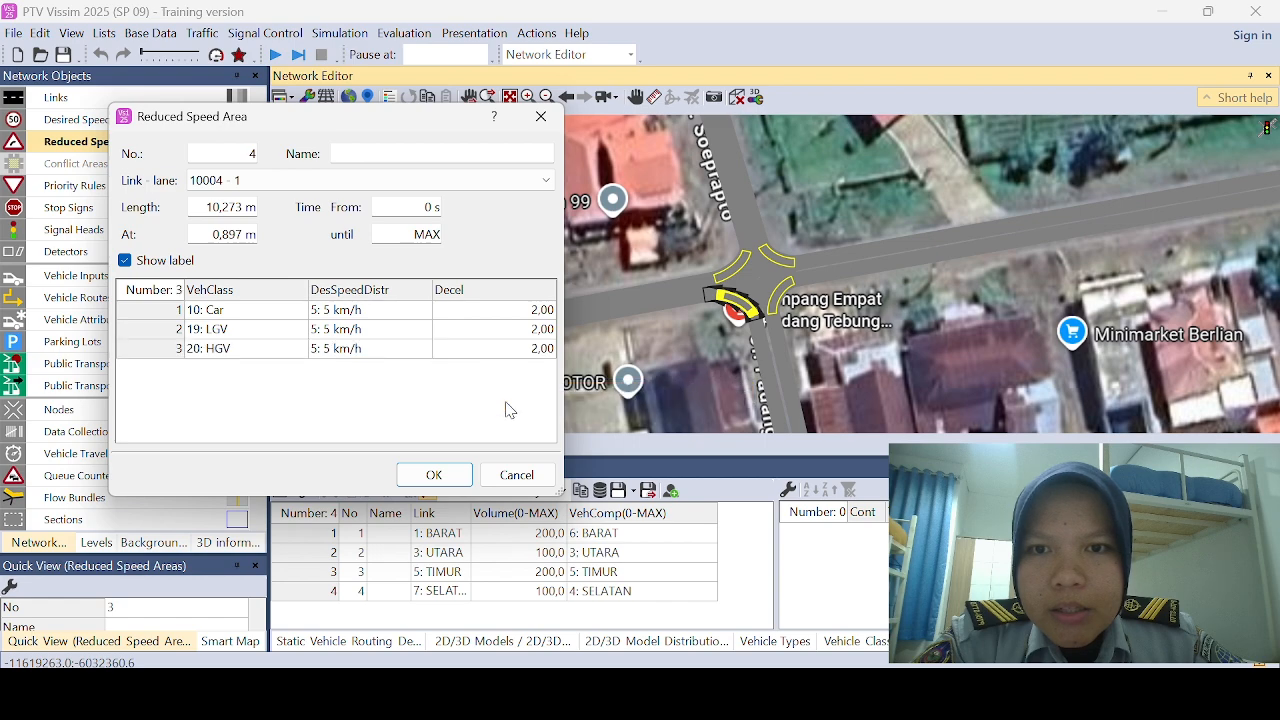
right_click(463, 391)
click(480, 404)
Step: Set the fifth vehicle class to MOTOR in the reduced speed area on connector 10004 and accept it
click(298, 389)
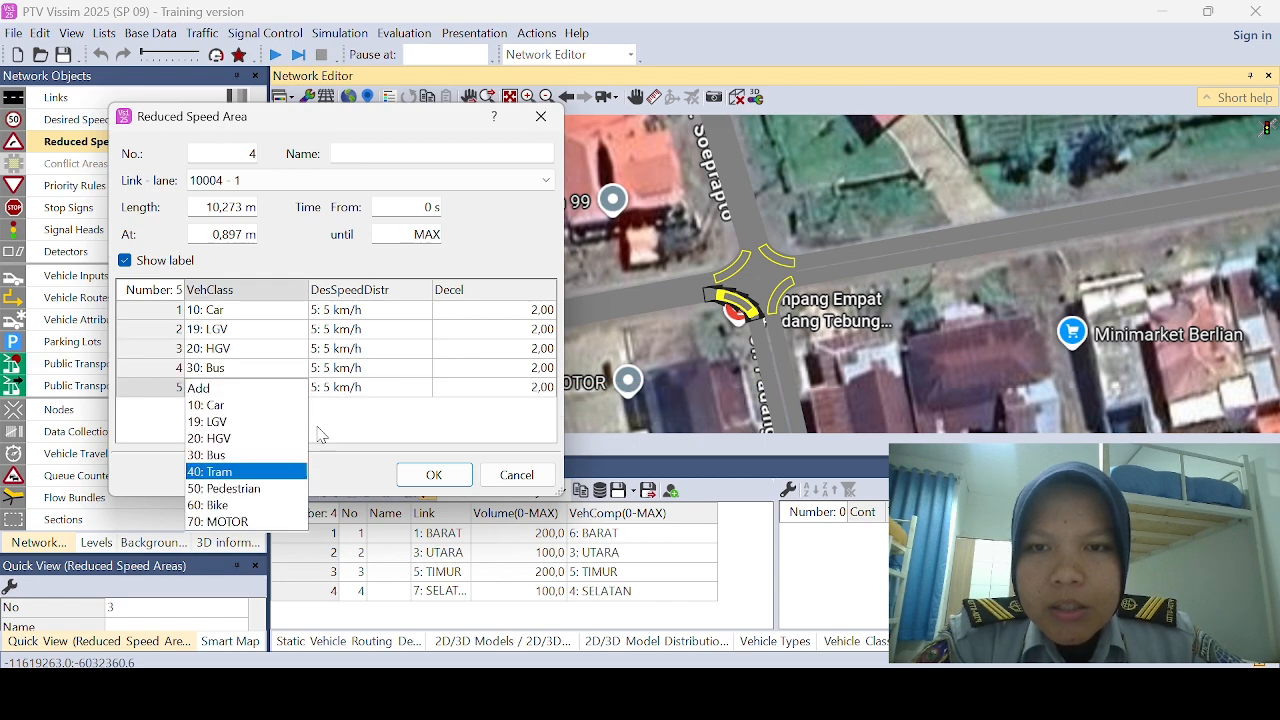
click(266, 521)
click(433, 474)
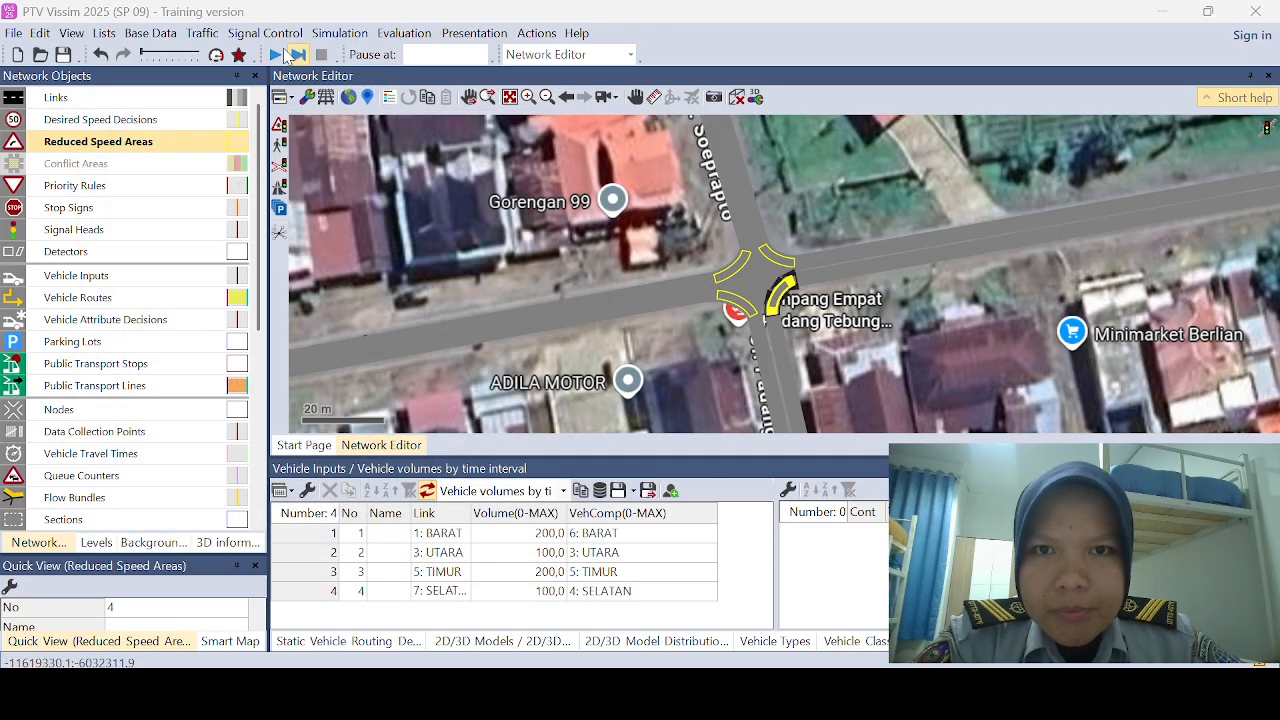
Step: Add a new desired speed distribution named PROYEK SIMPANG
click(148, 36)
mouse_move(216, 197)
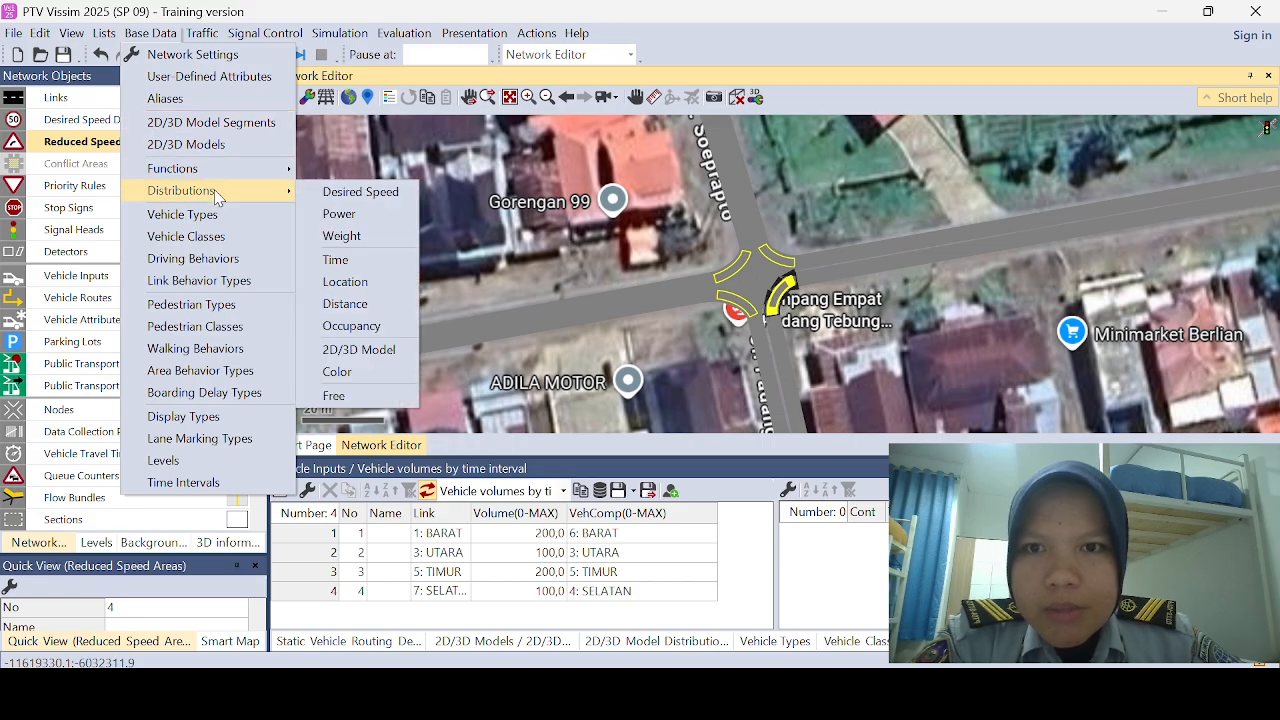
click(355, 192)
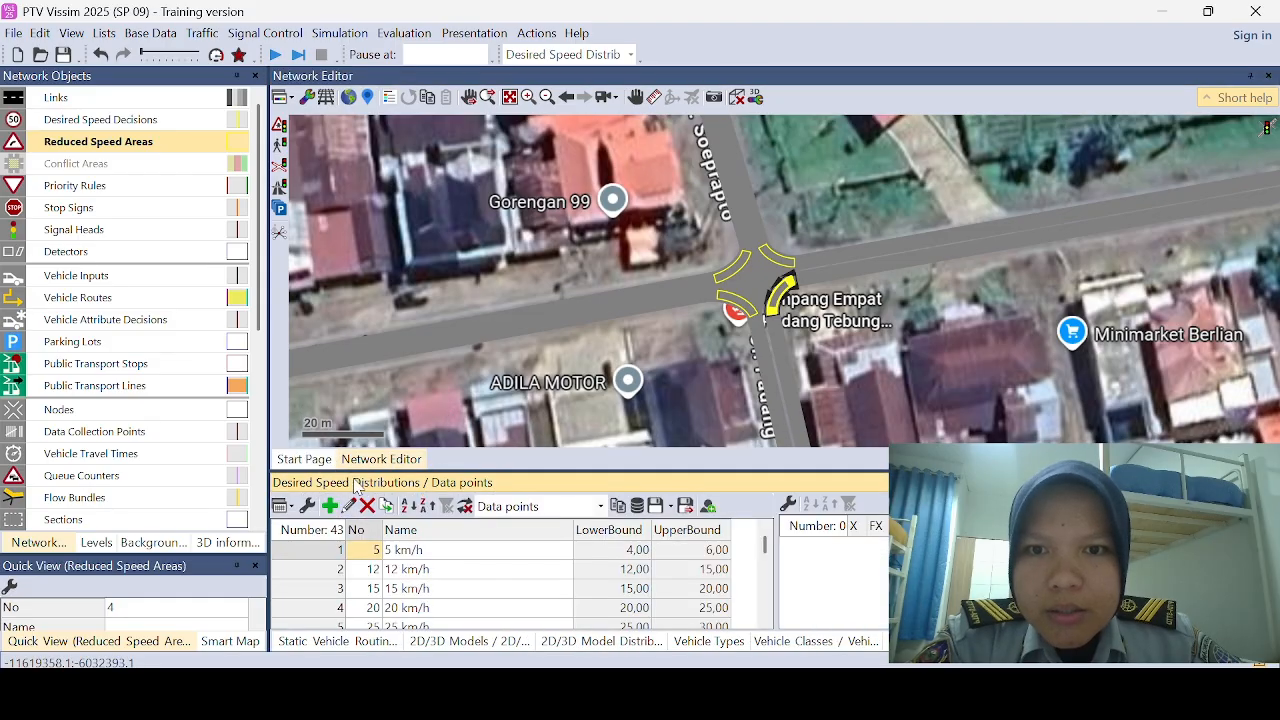
click(331, 510)
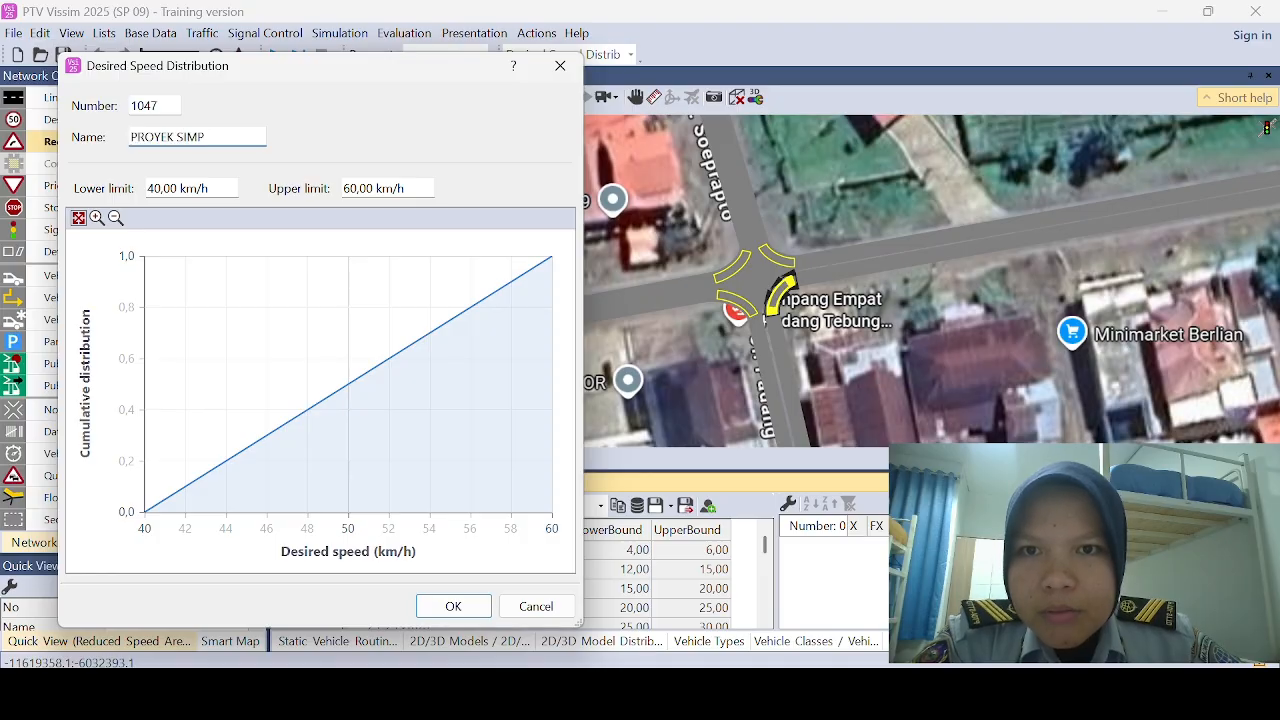
Step: Set the lower limit of the PROYEK SIMPANG speed distribution to 20 km/h and accept it
click(160, 190)
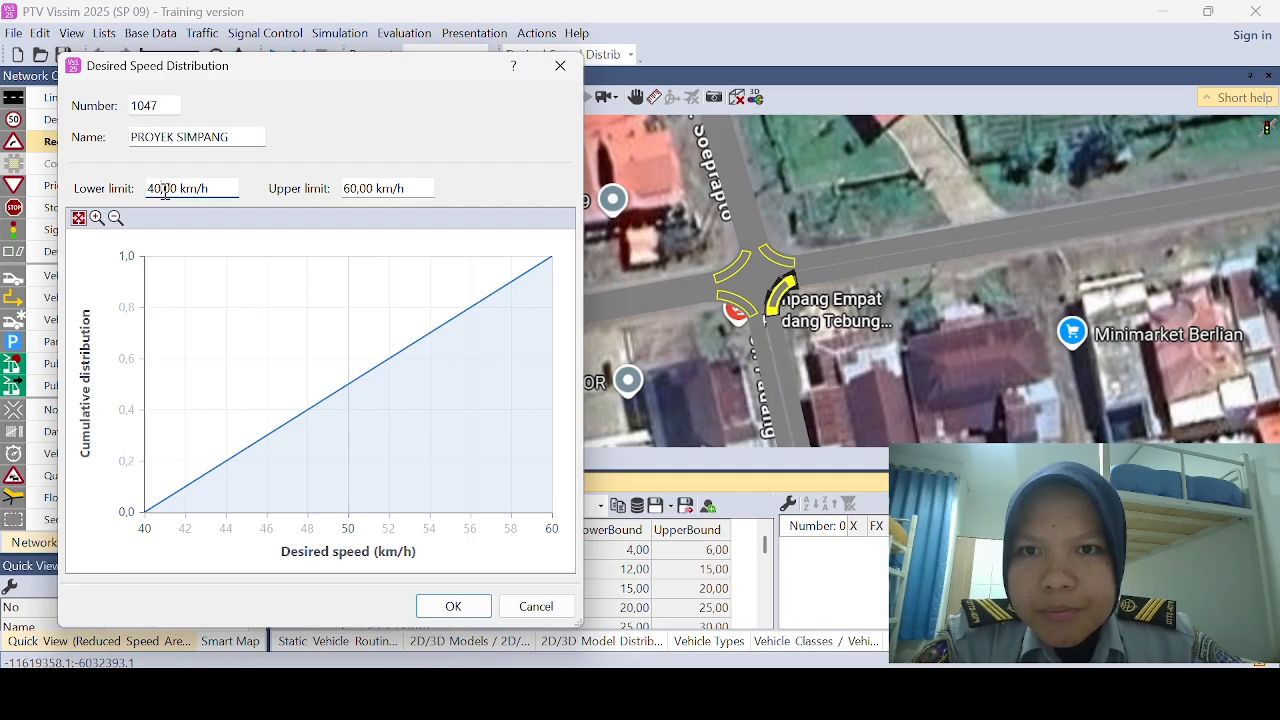
key(BackSpace)
key(BackSpace)
key(BackSpace)
text(20)
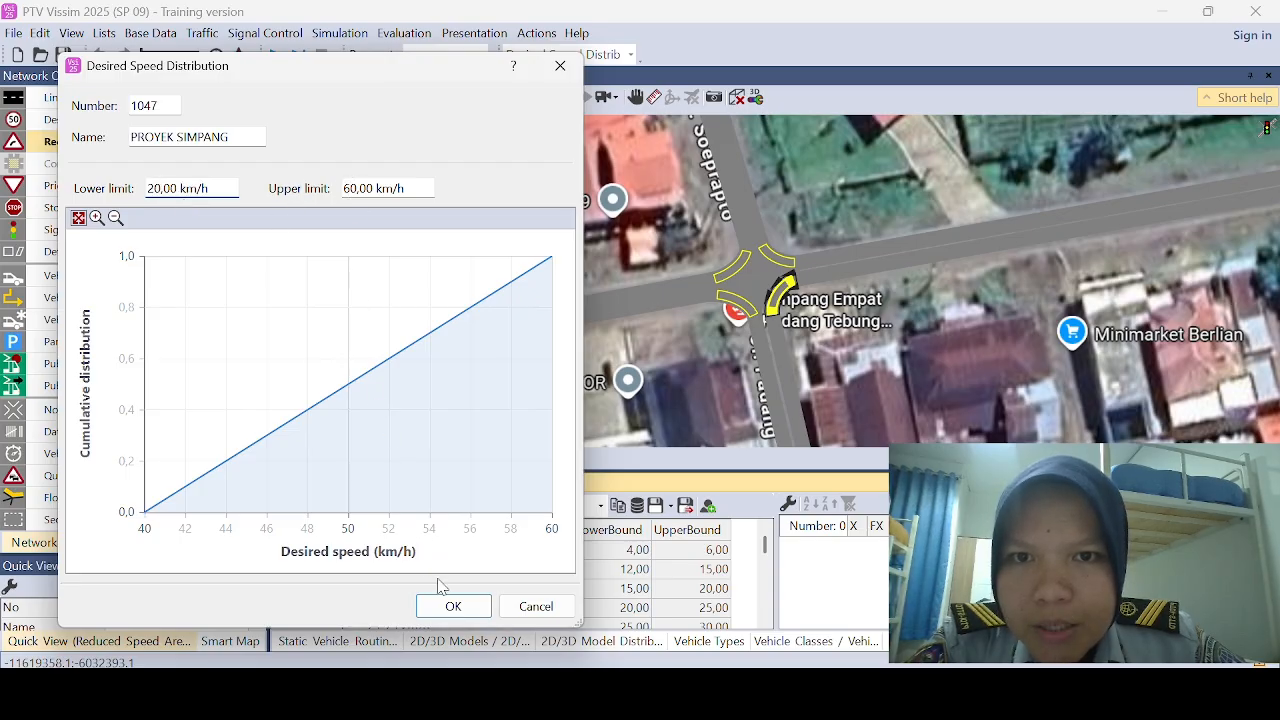
click(452, 605)
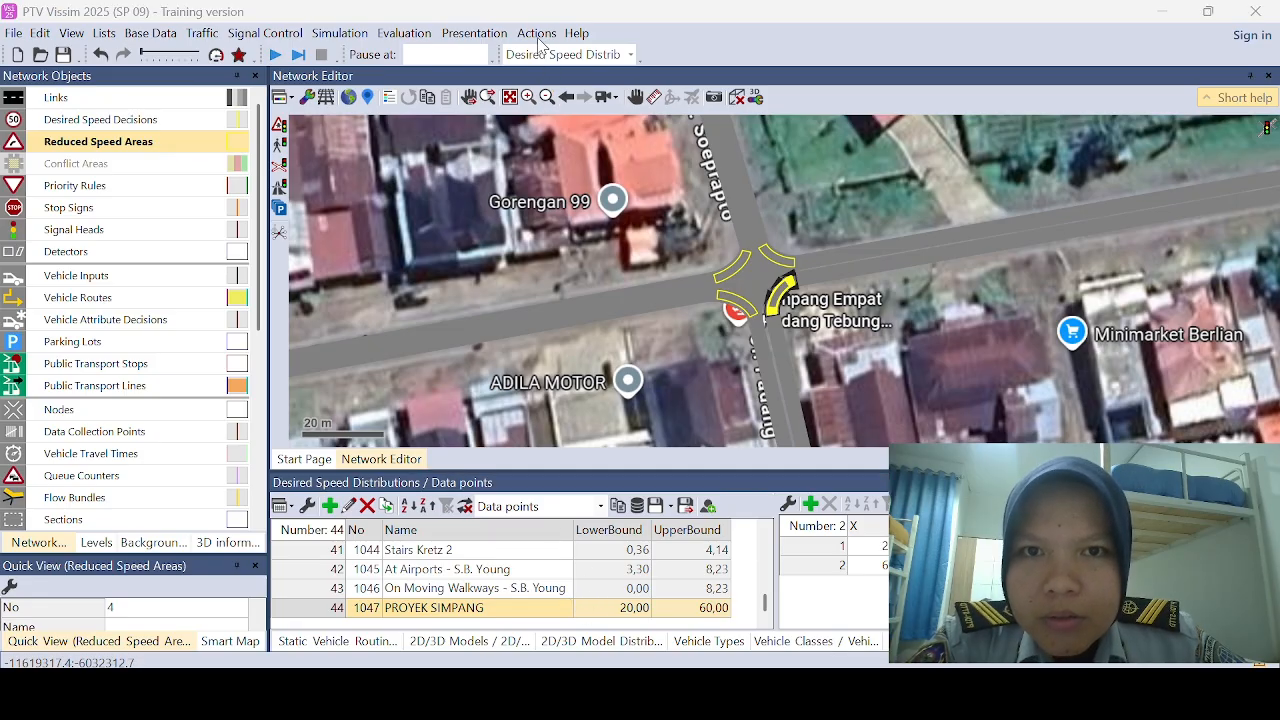
Step: Activate conflict areas in the network and show their list
click(115, 165)
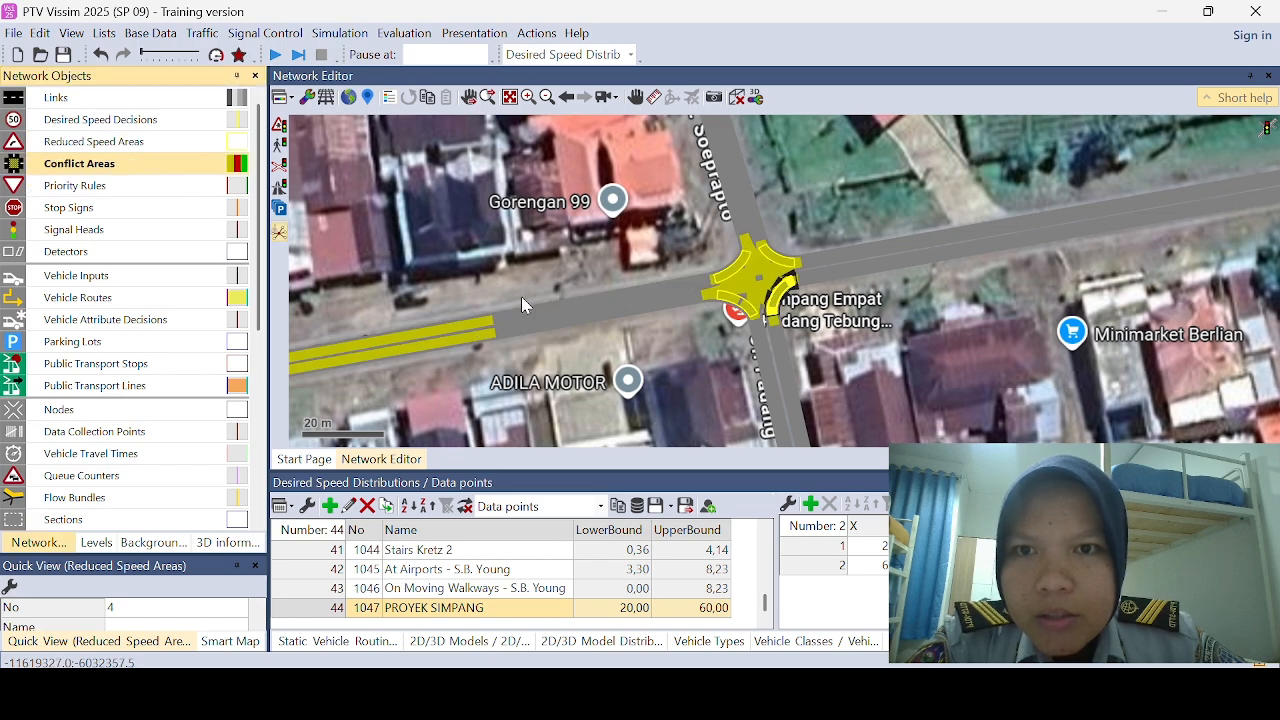
click(537, 45)
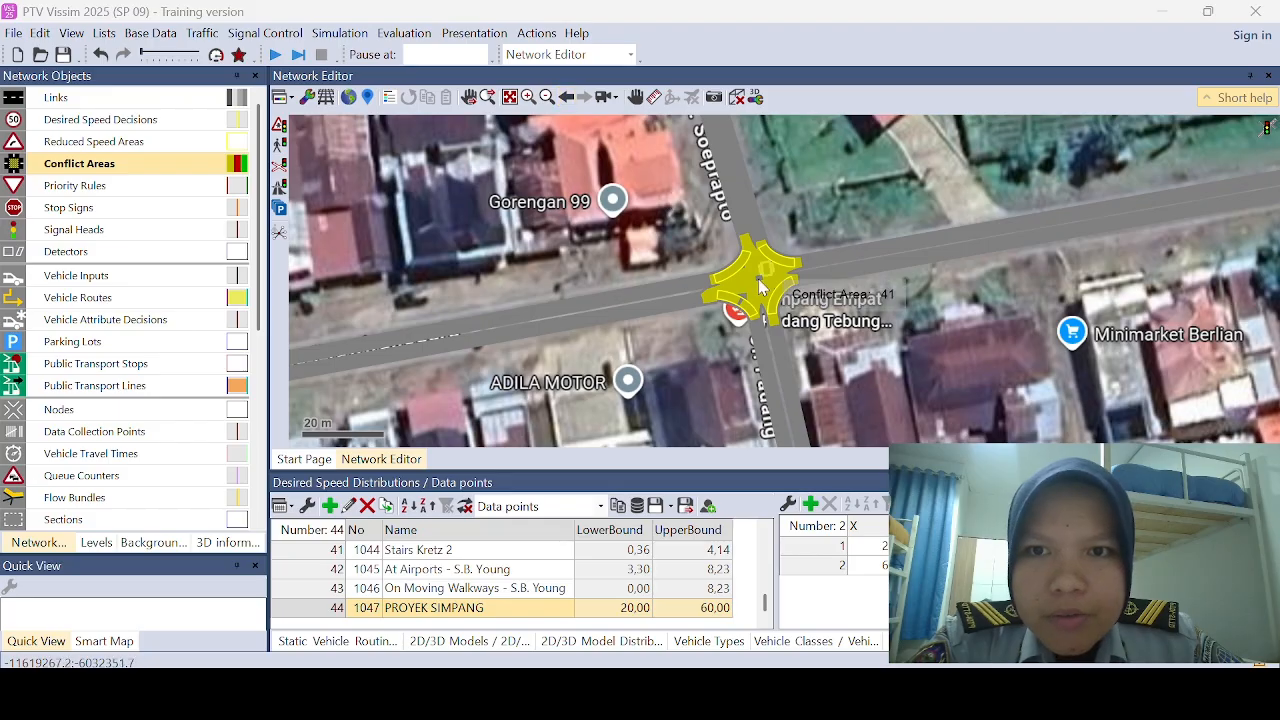
right_click(173, 164)
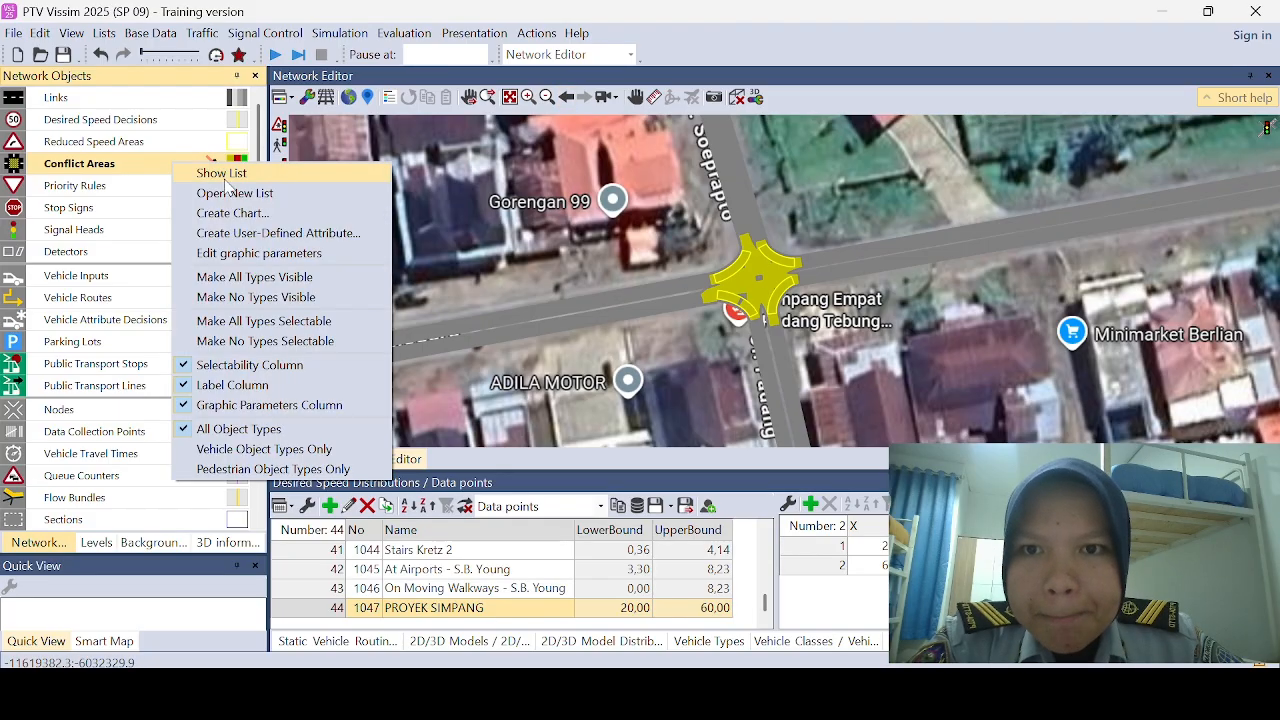
click(230, 176)
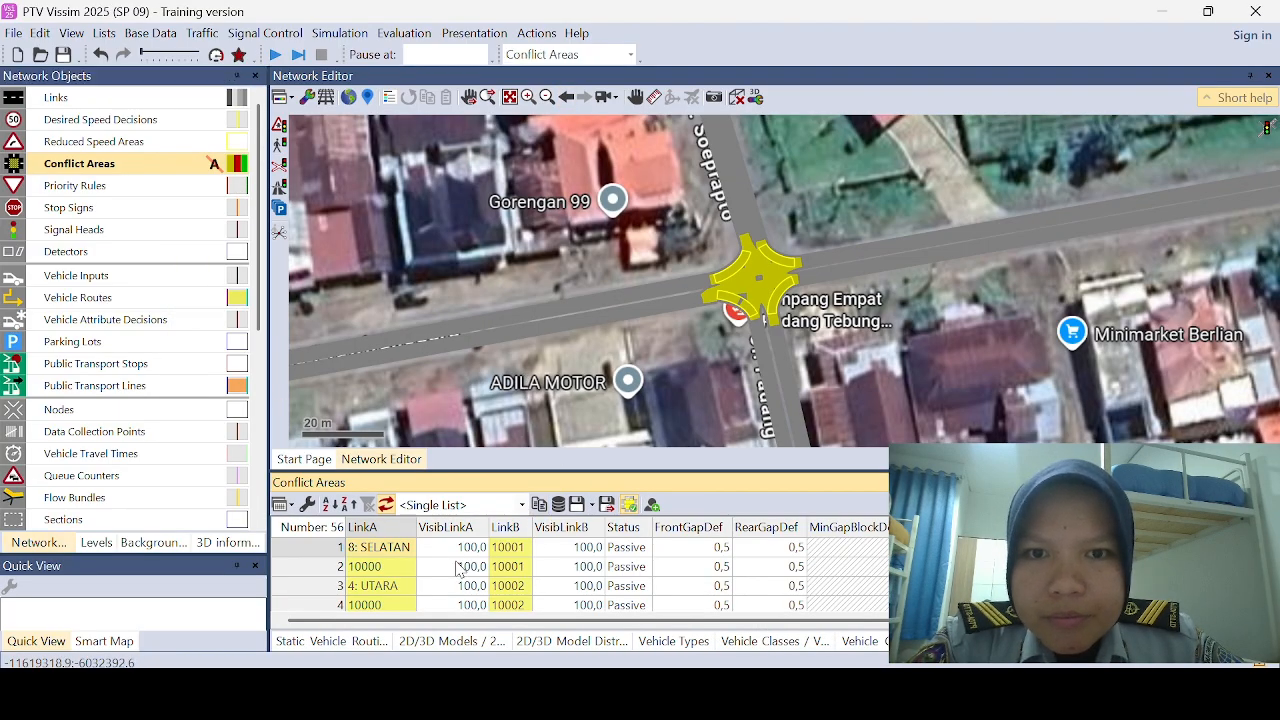
Step: Set the first three conflict areas, SELATAN–10001, 10000–10001 and UTARA–10002, to the status "A has right of way"
click(325, 550)
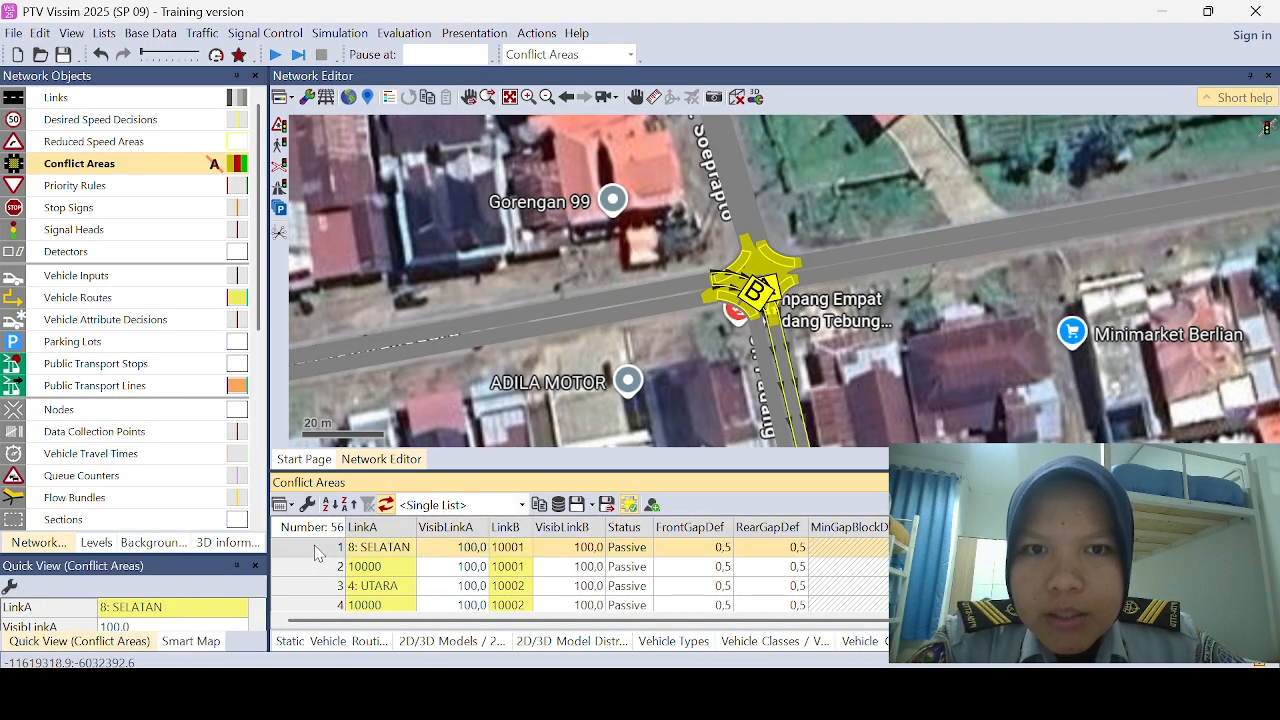
right_click(643, 243)
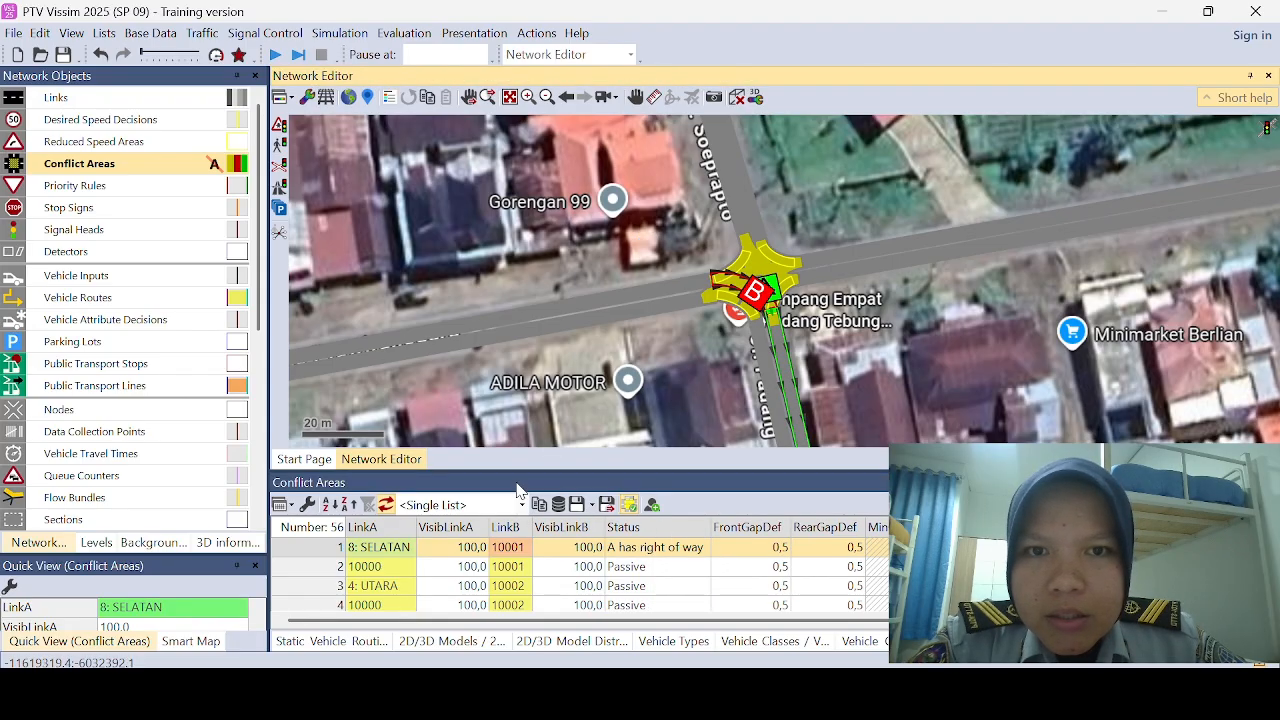
click(332, 565)
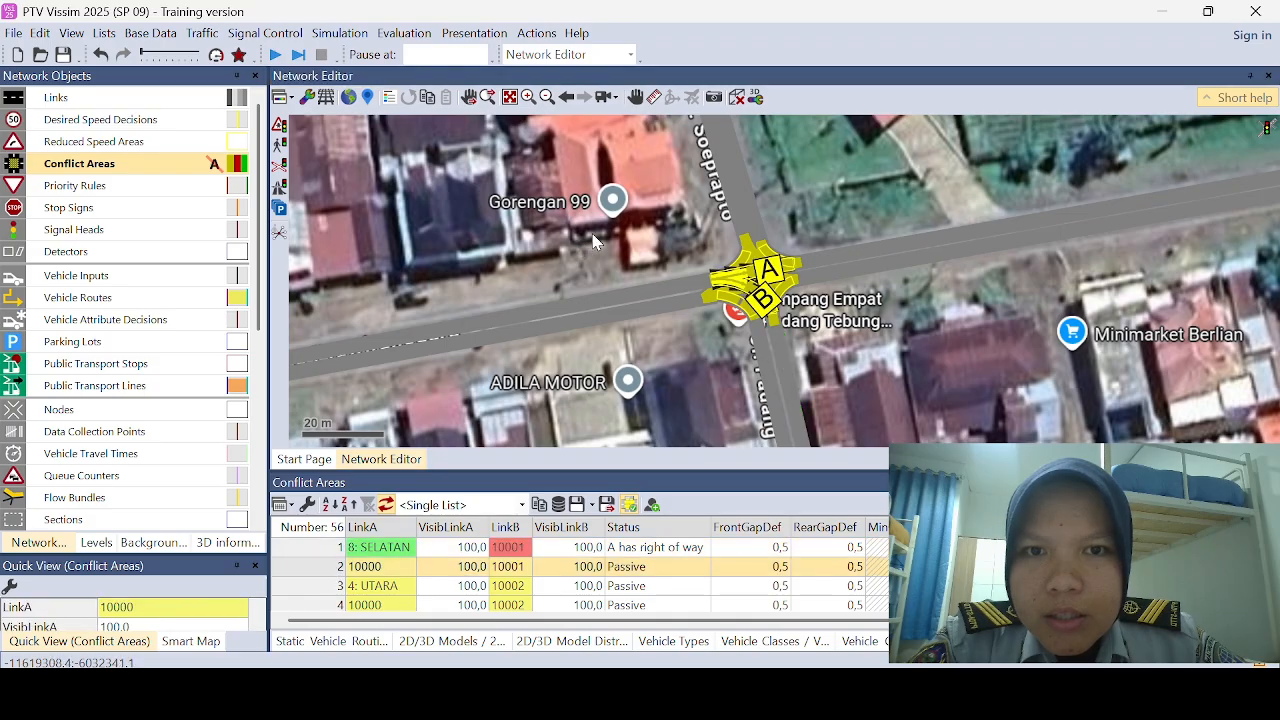
ctrl+right_click(595, 237)
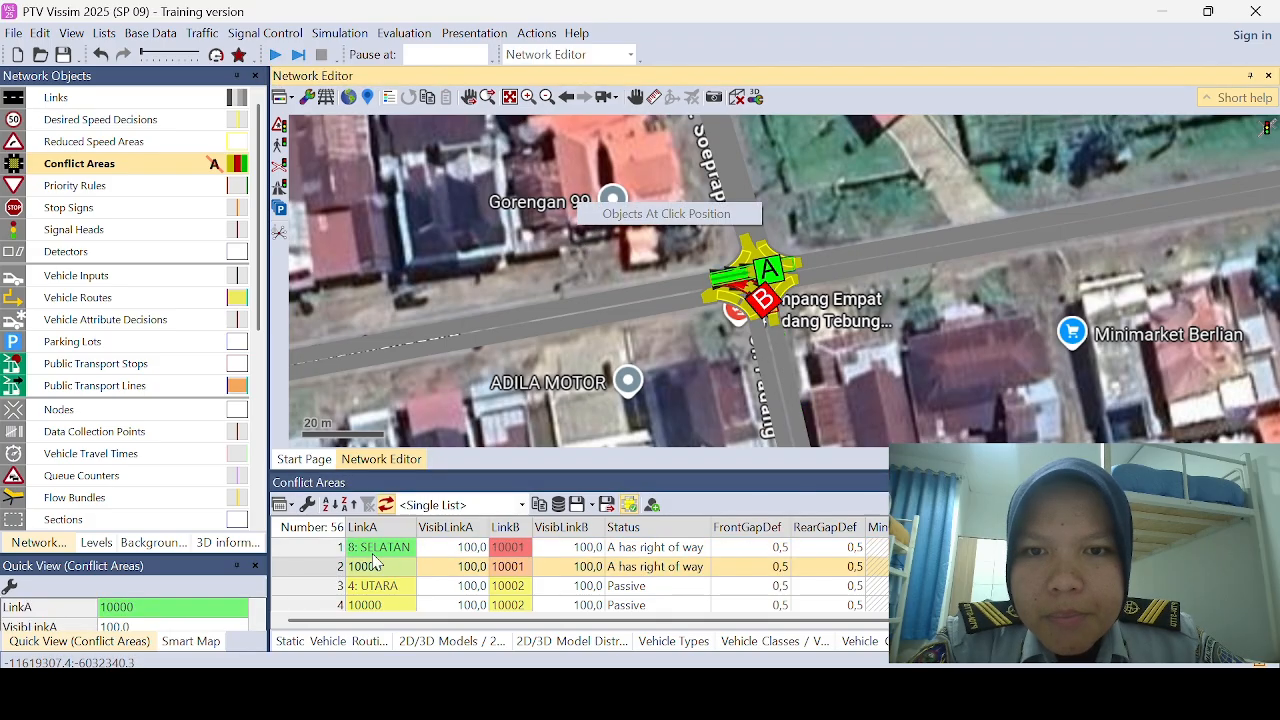
click(340, 586)
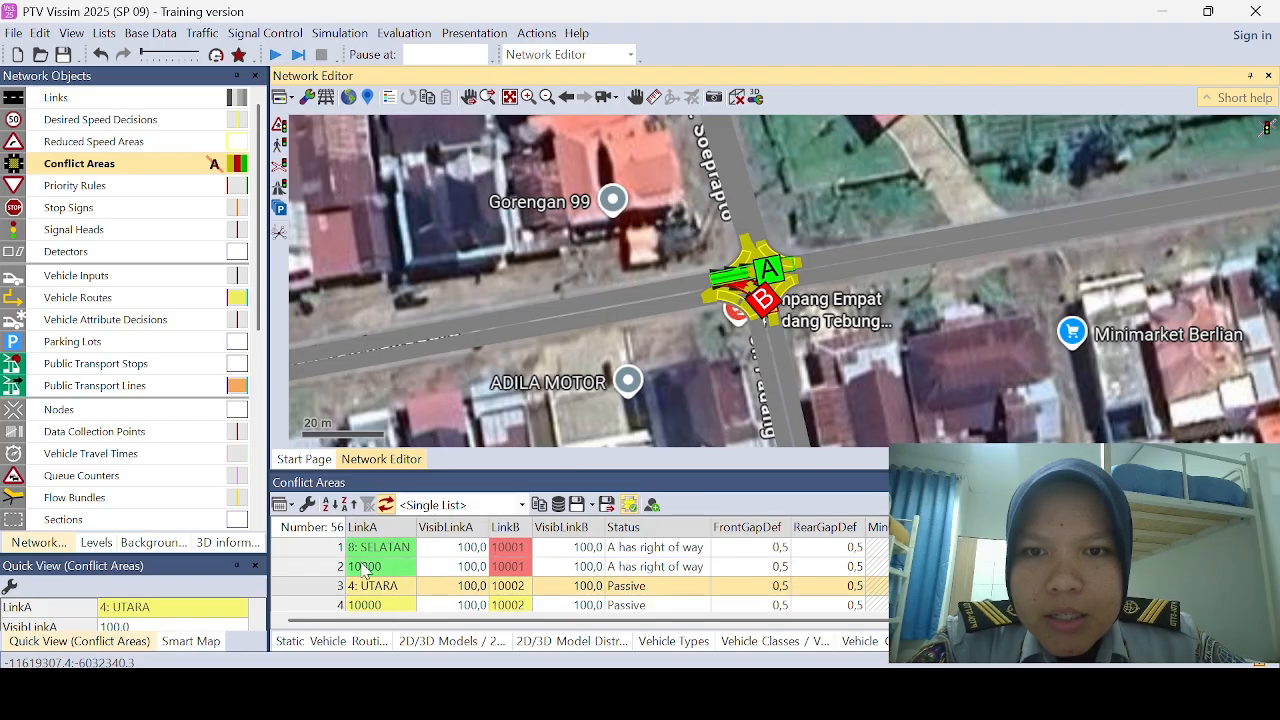
ctrl+right_click(603, 250)
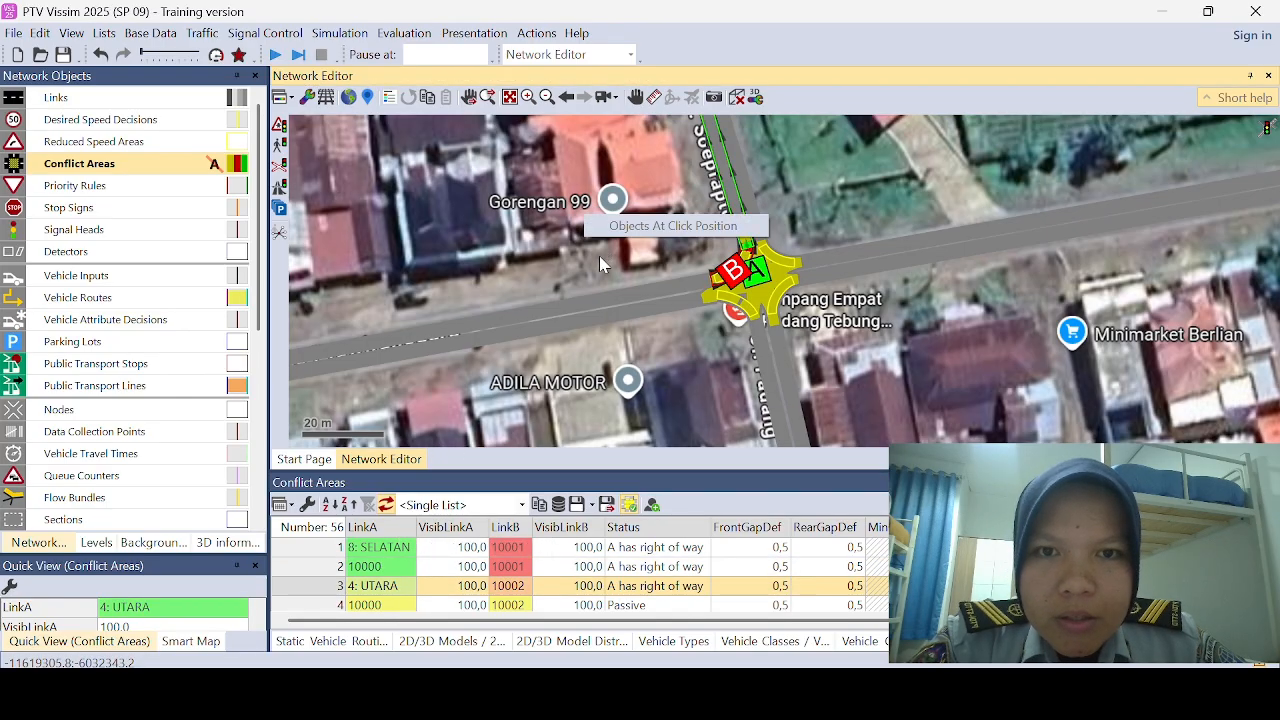
Step: Set conflict areas 10000–10002 and 10001–10002 together to the status "A has right of way"
click(338, 605)
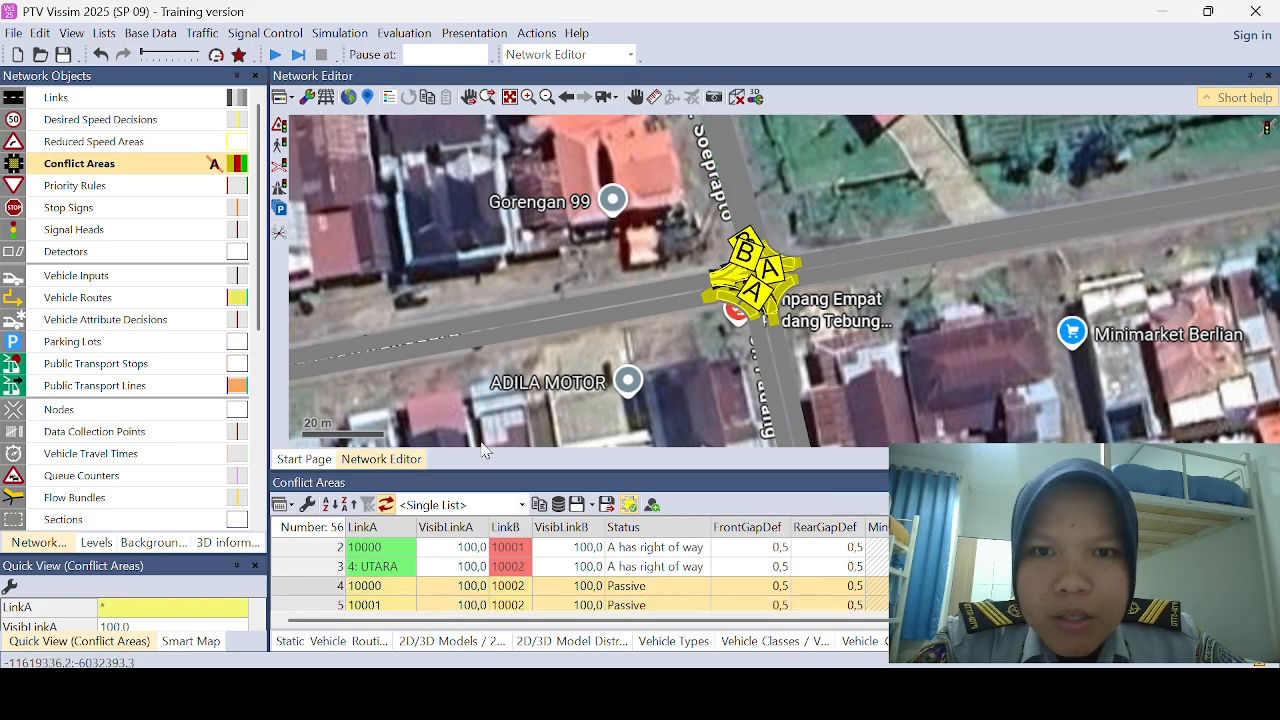
ctrl+right_click(645, 247)
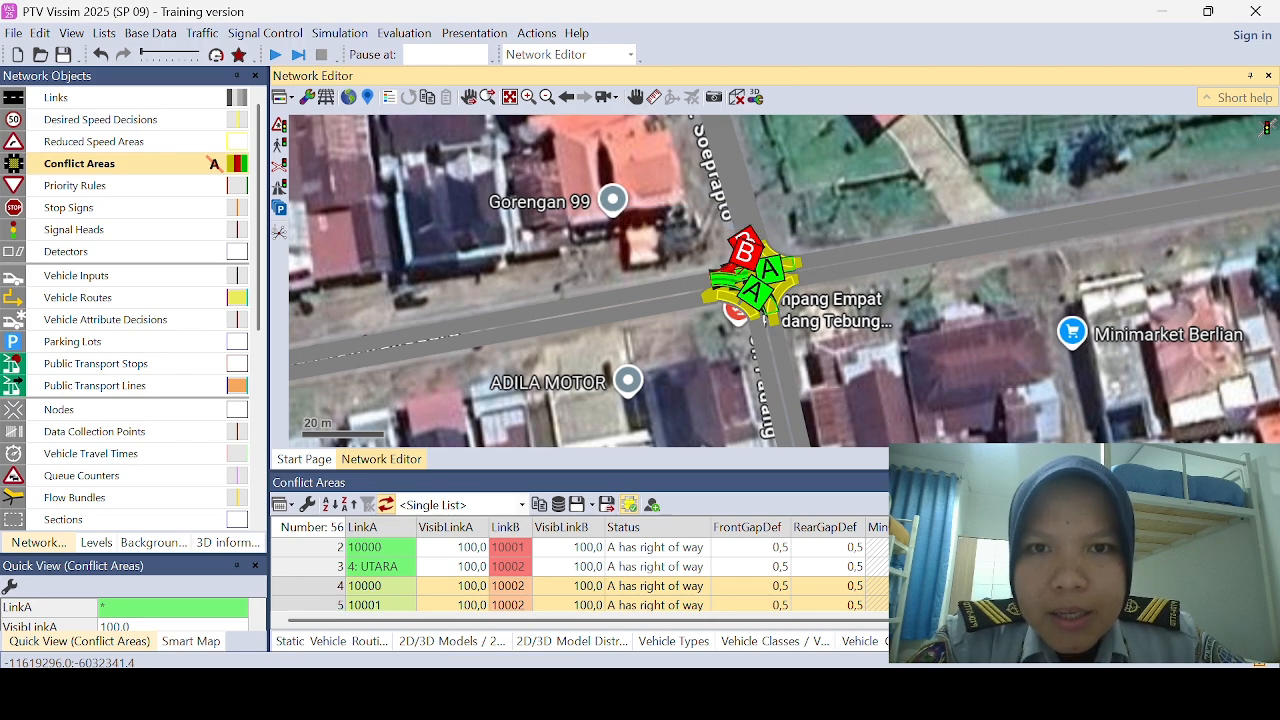
scroll(580, 576, down, 2)
scroll(580, 576, down, 15)
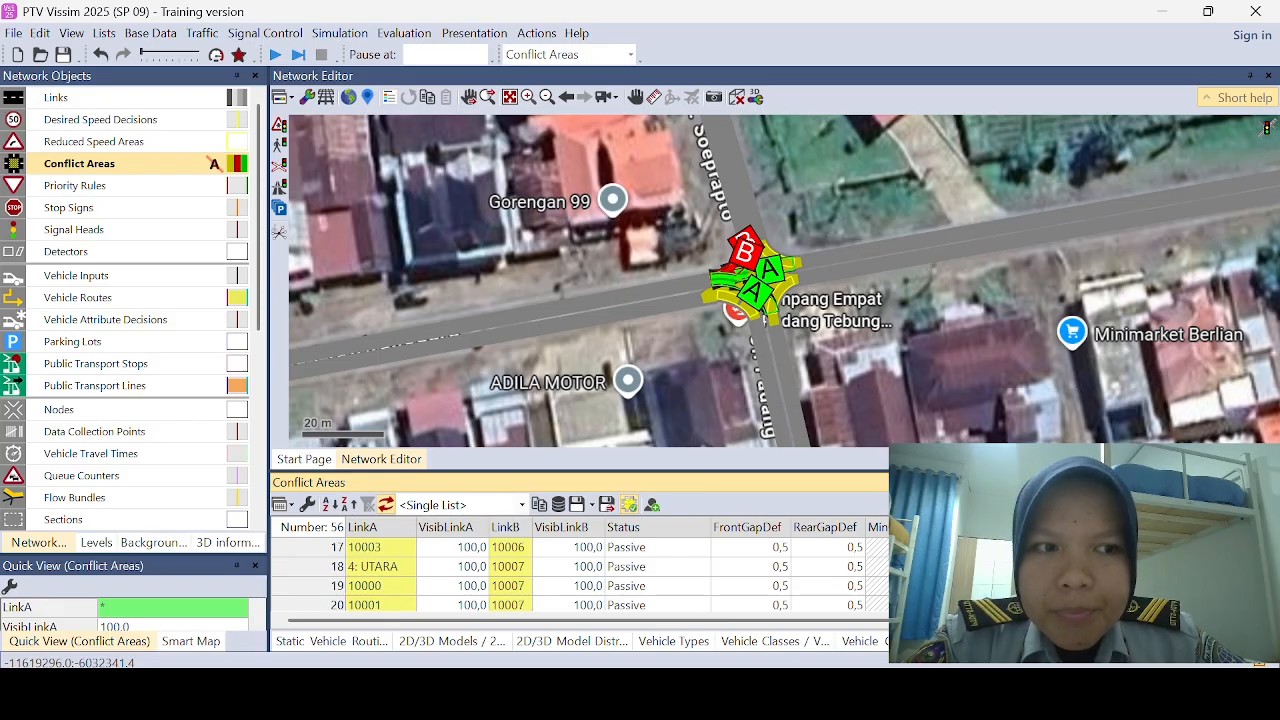
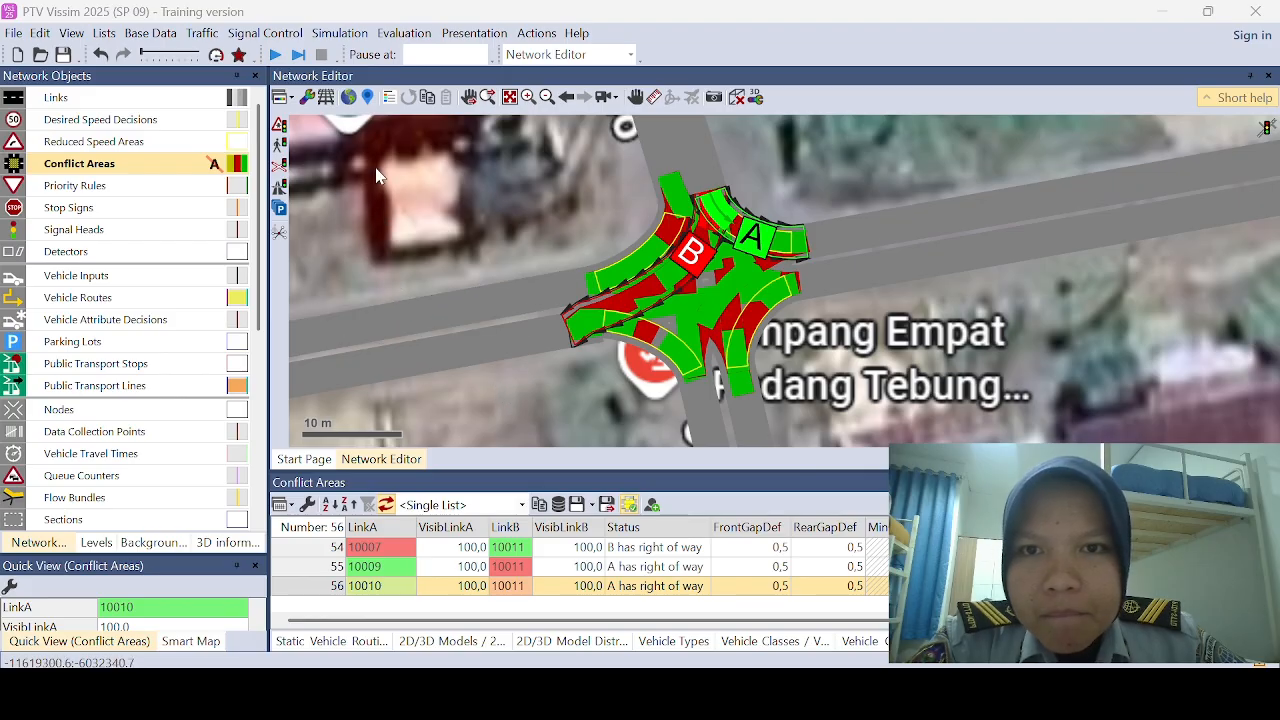
Step: Set the simulation speed to the factor 10,0 instead of maximum in the simulation parameters and accept them
click(333, 35)
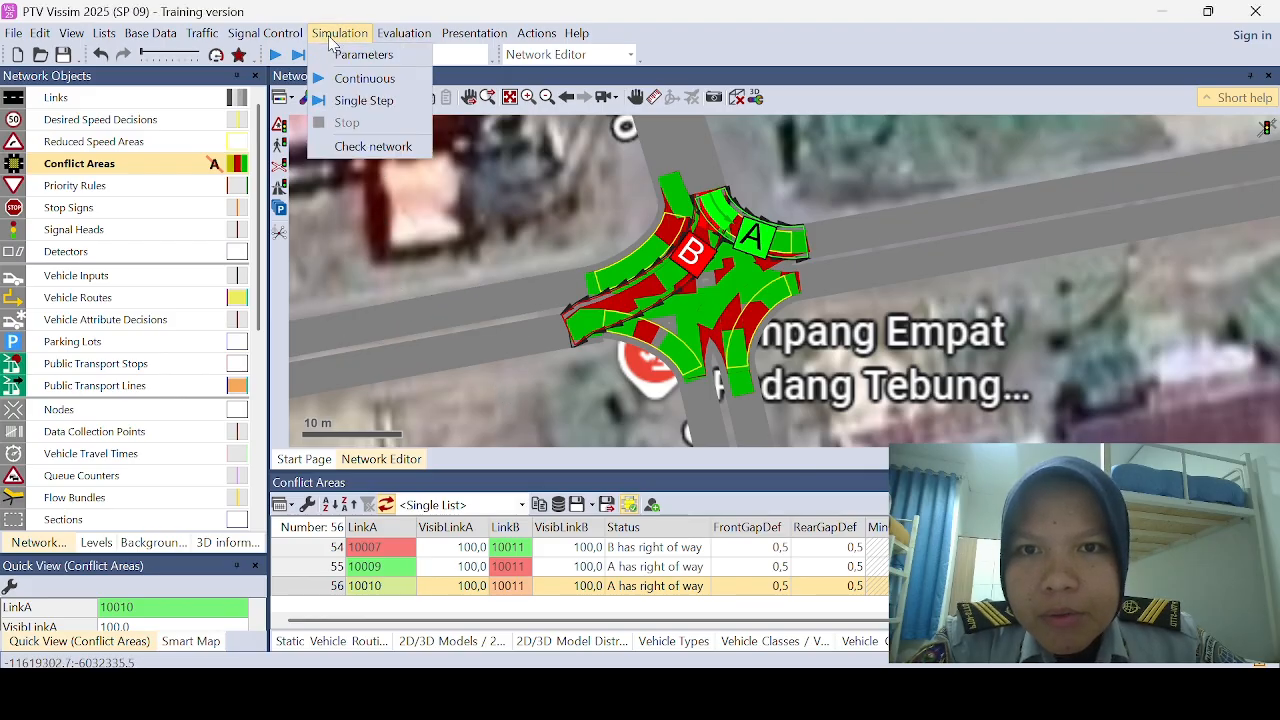
click(333, 55)
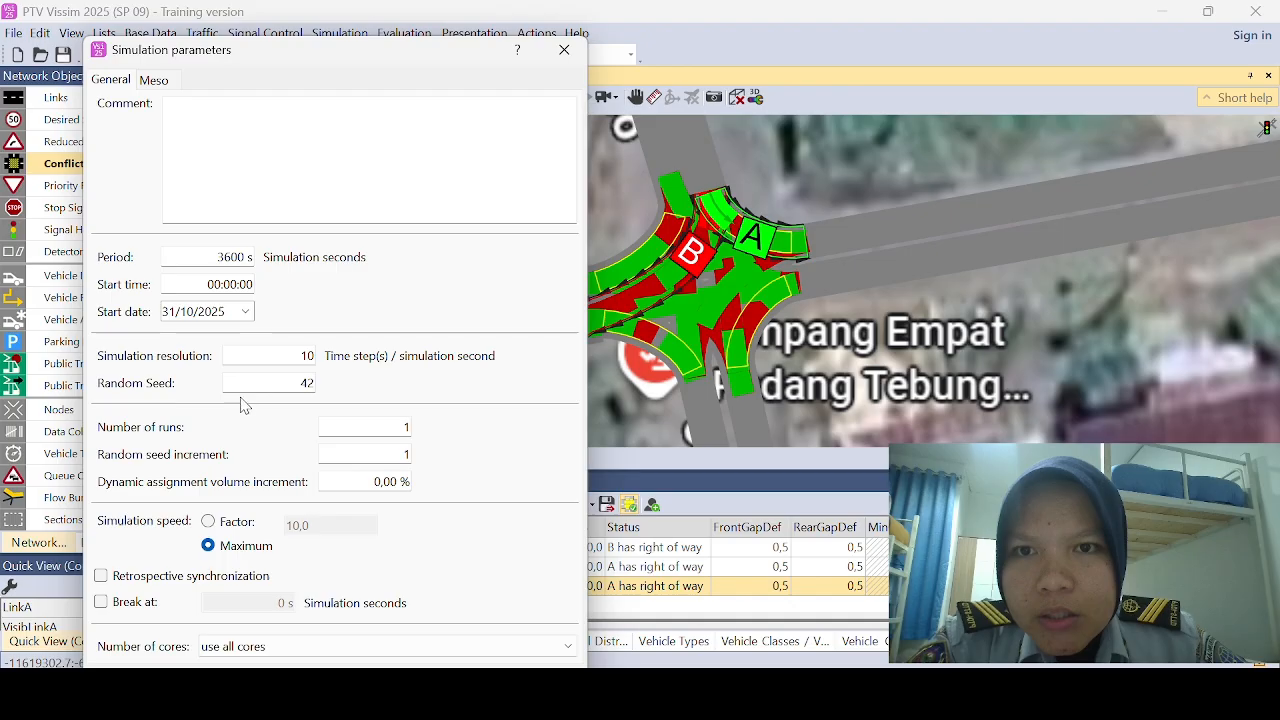
click(209, 521)
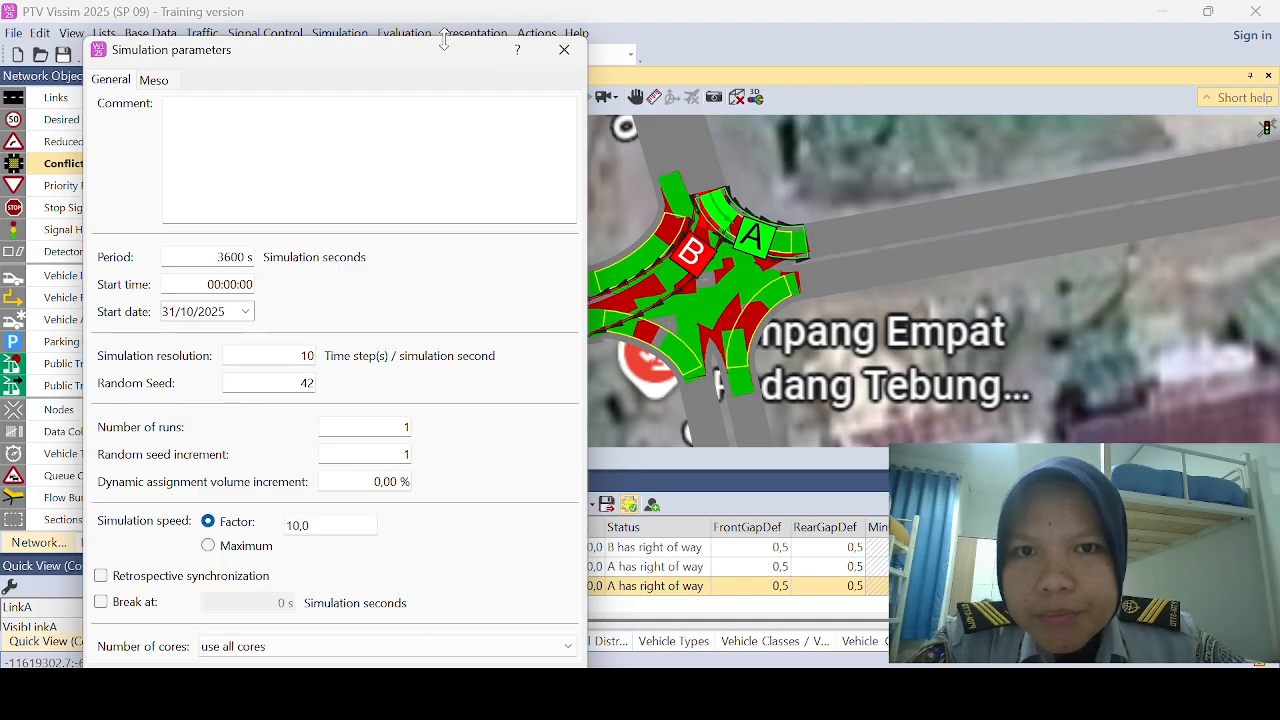
drag(400, 50, 368, 17)
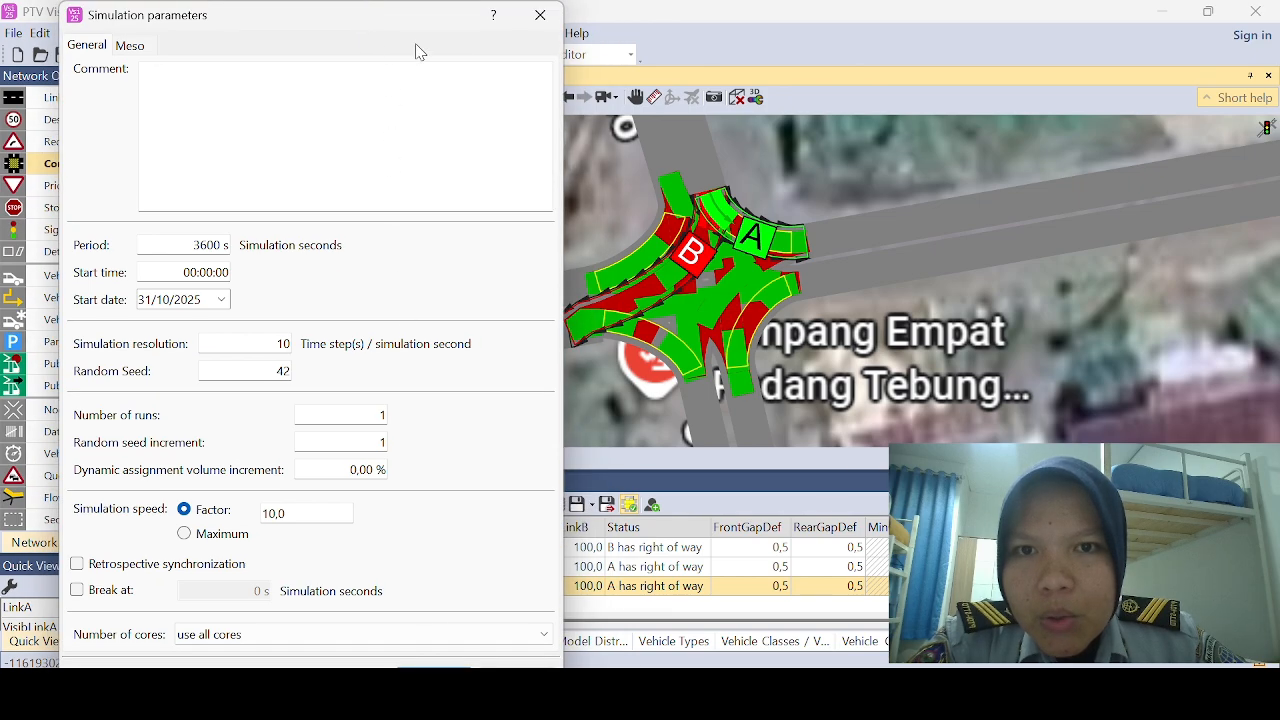
click(450, 661)
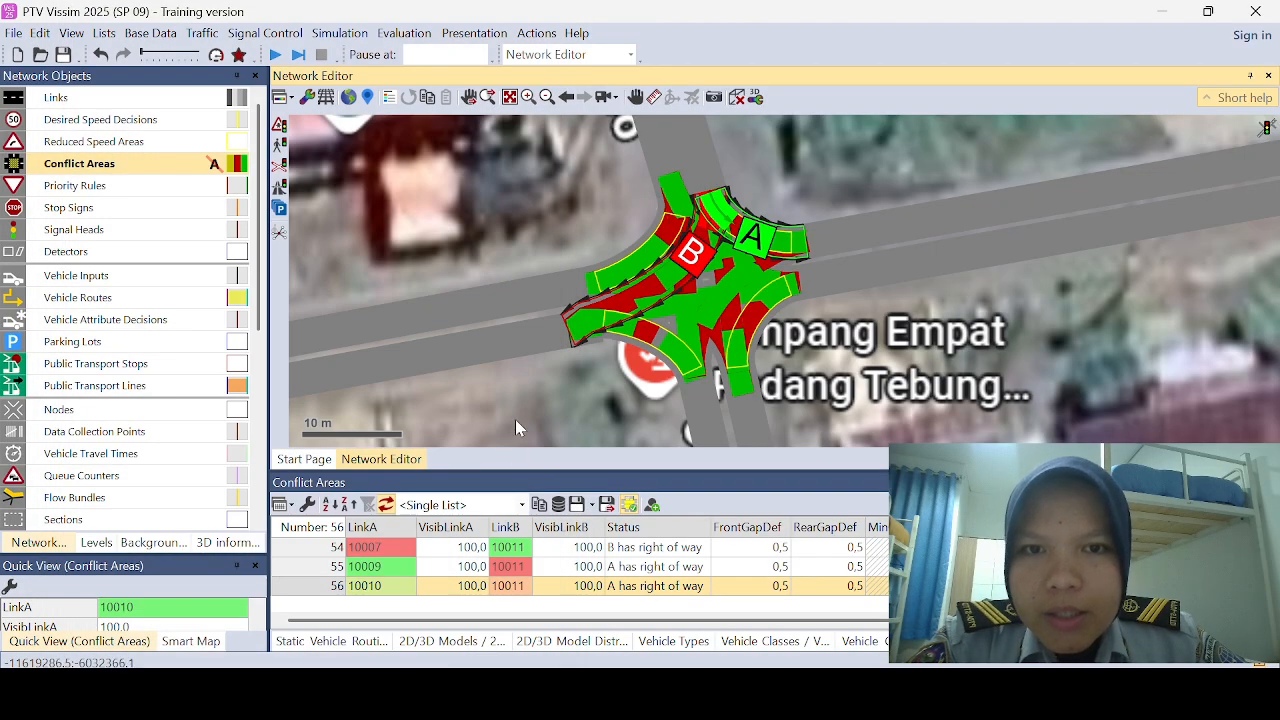
Step: Save the network file as SIMPANG PRIORITAS in the Dokumen folder when starting the simulation
click(276, 56)
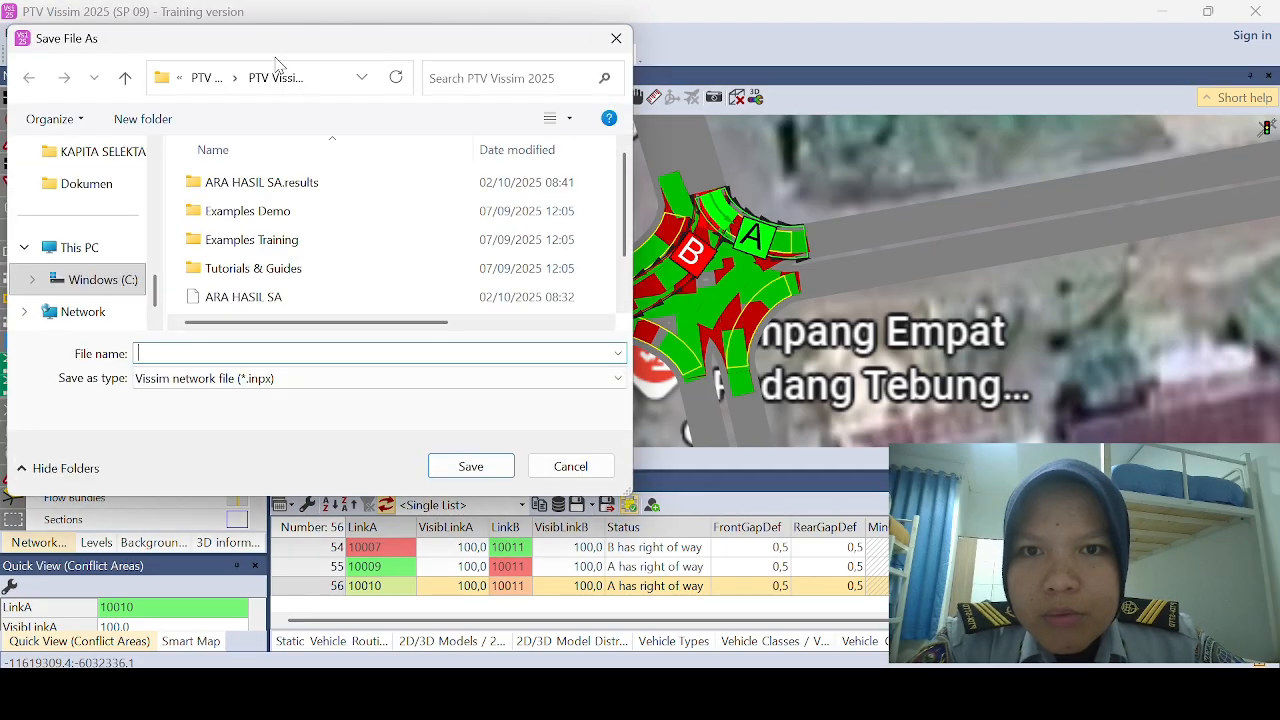
click(134, 194)
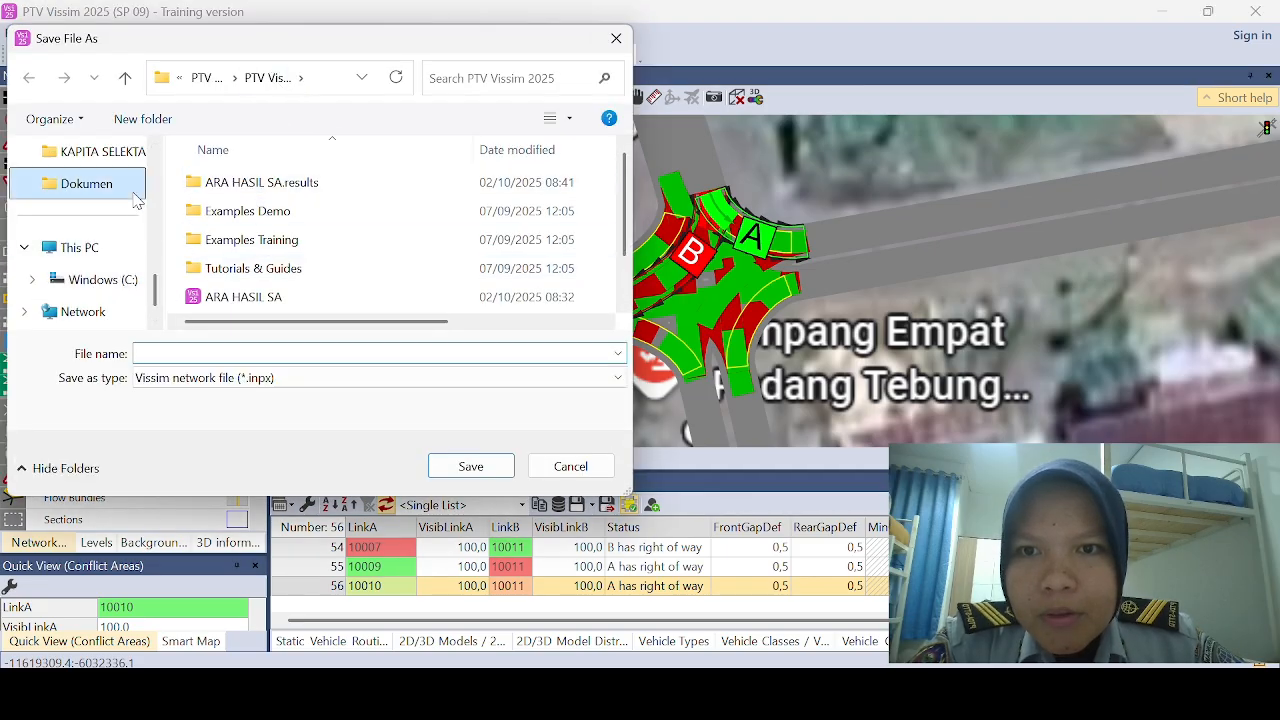
click(241, 354)
text(Si)
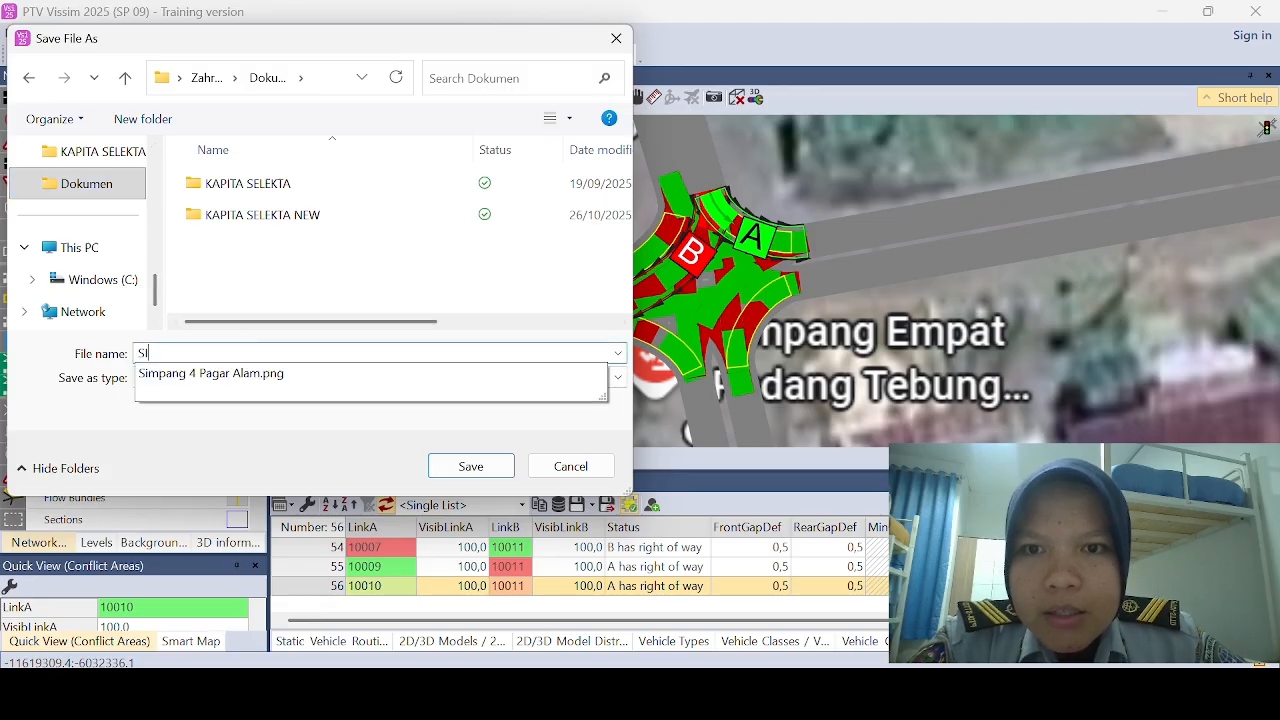
text(MPANG PRIORITAS)
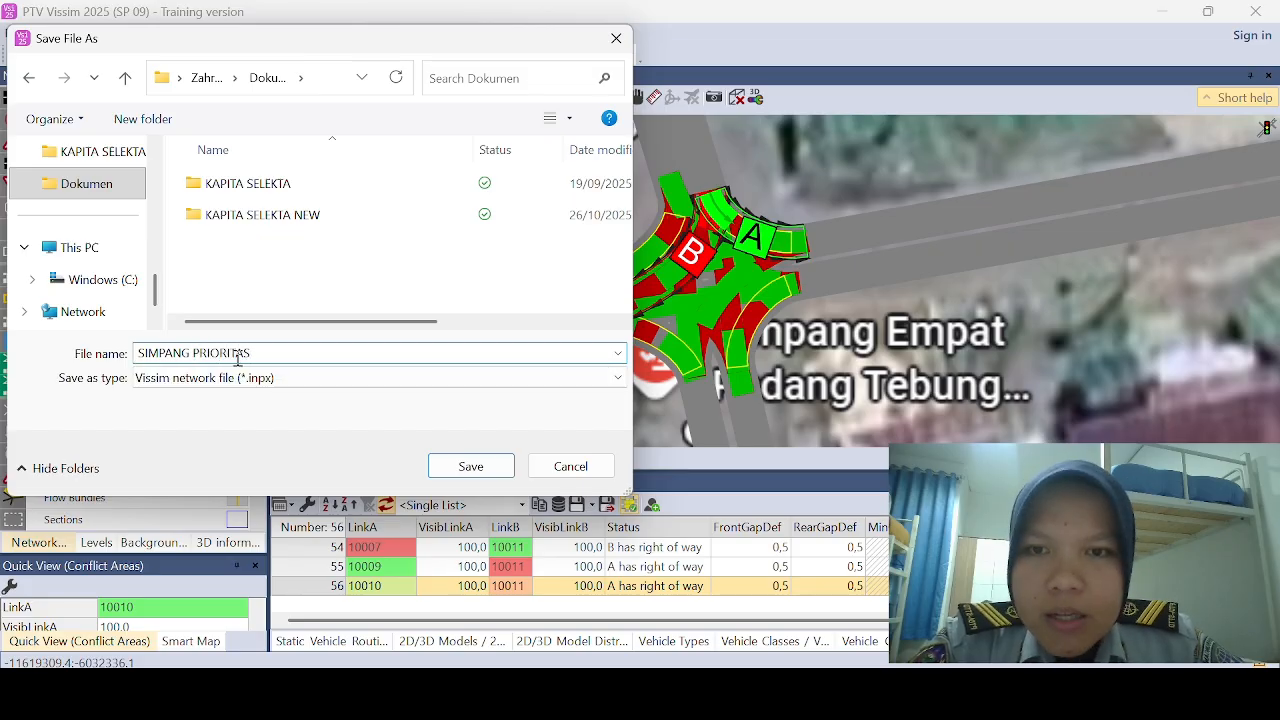
click(471, 466)
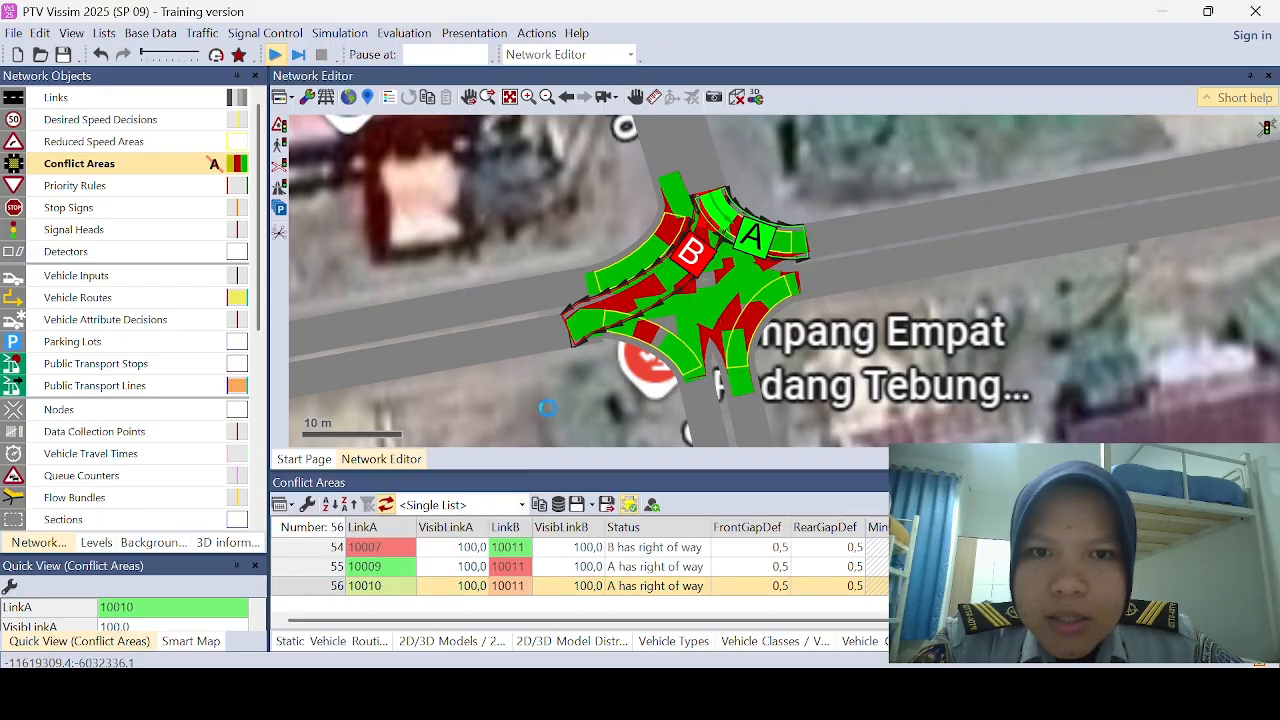
Step: Run the continuous simulation with nothing selected and watch the intersection in 3D mode from a rotated viewpoint
click(760, 356)
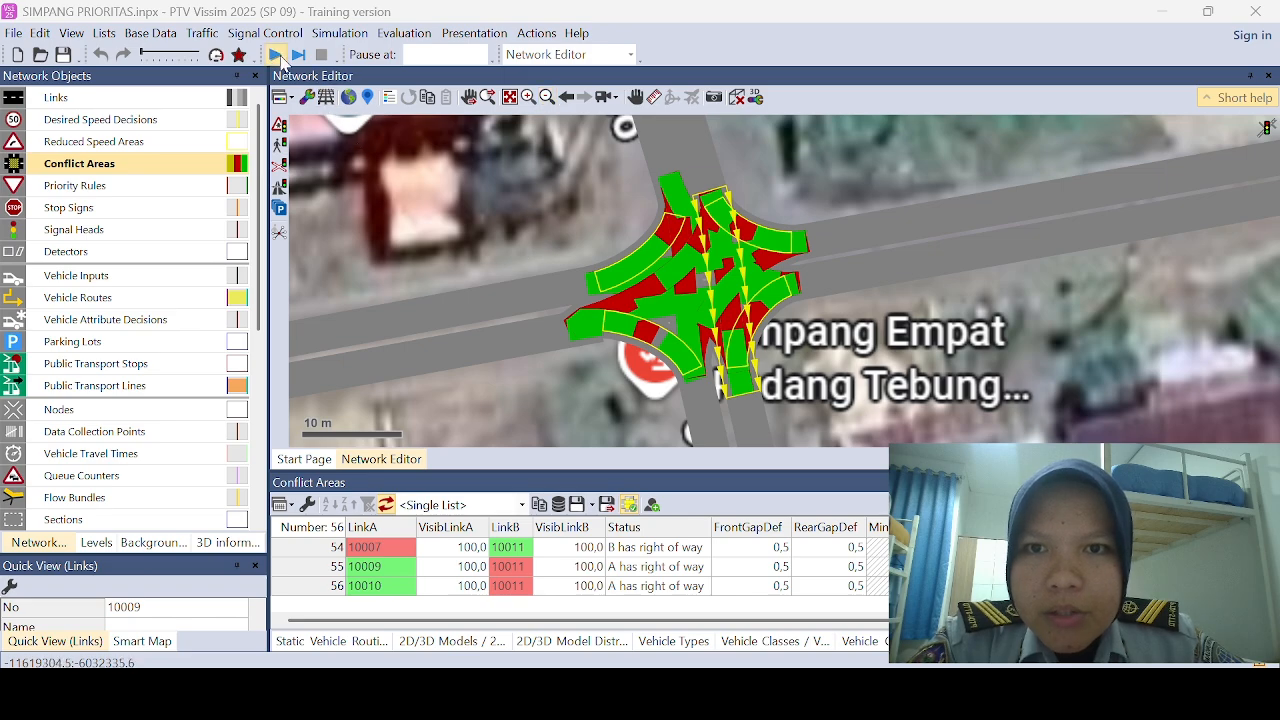
click(419, 184)
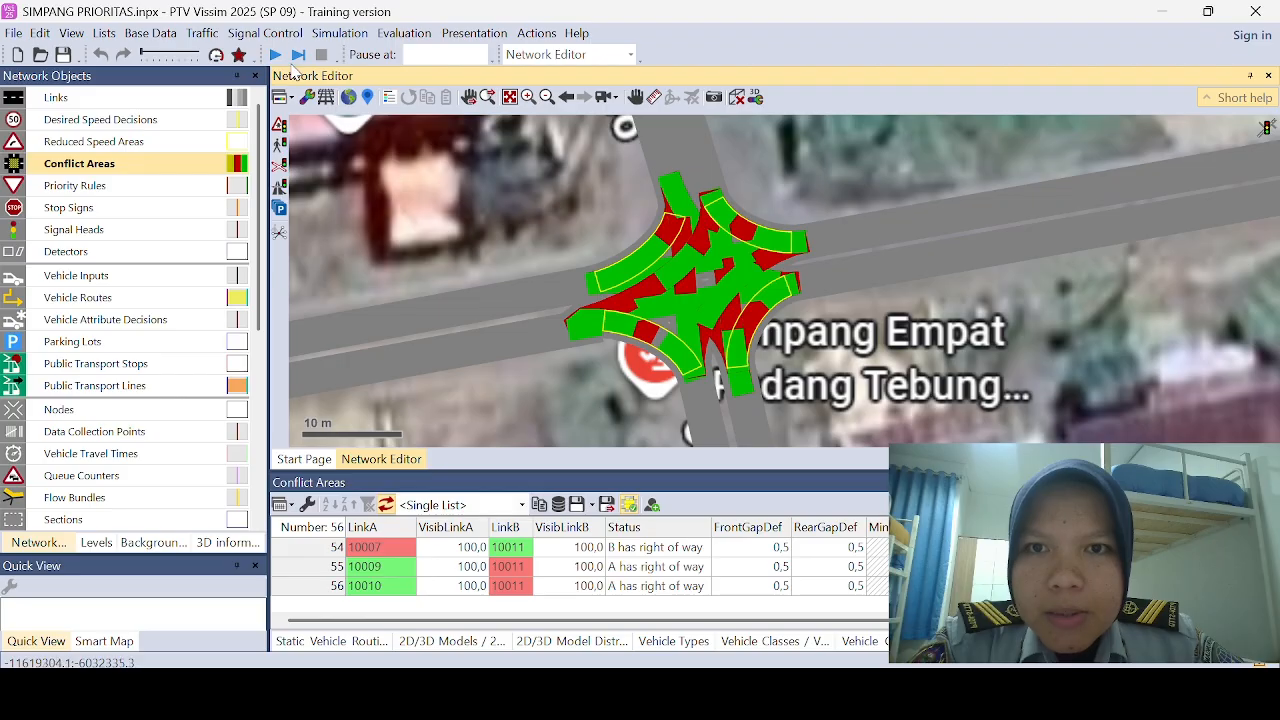
click(275, 54)
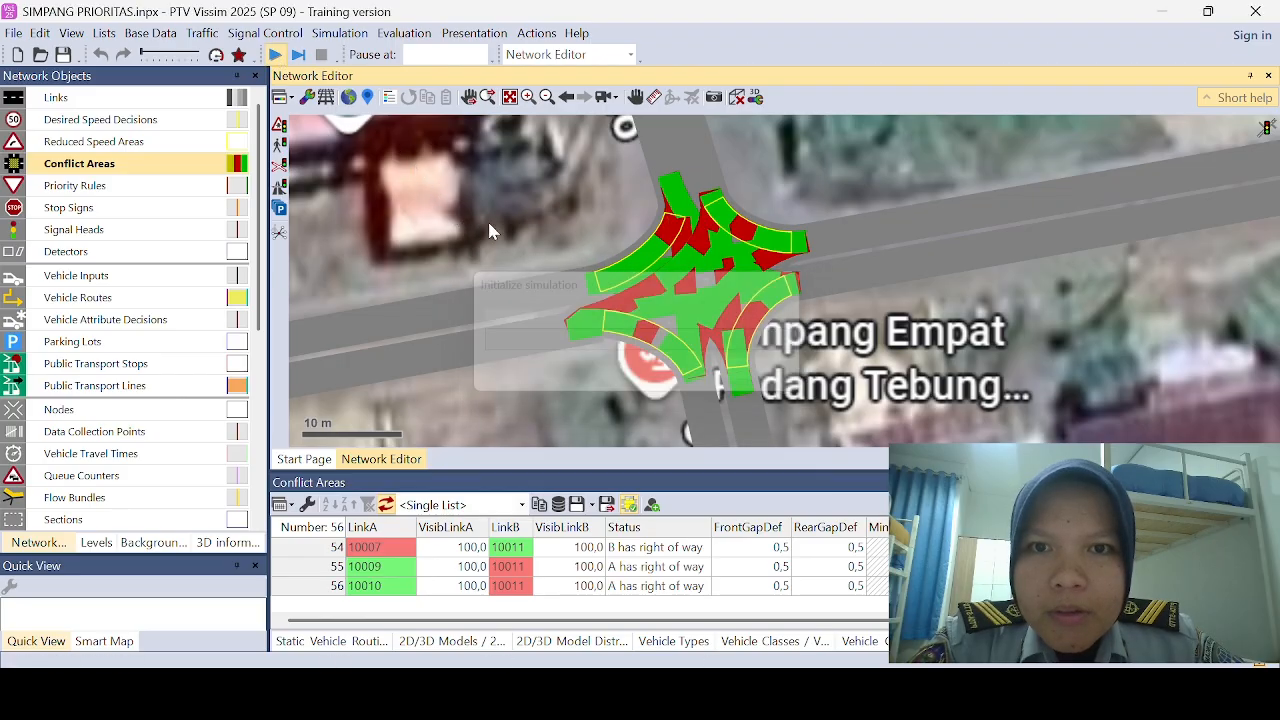
click(755, 97)
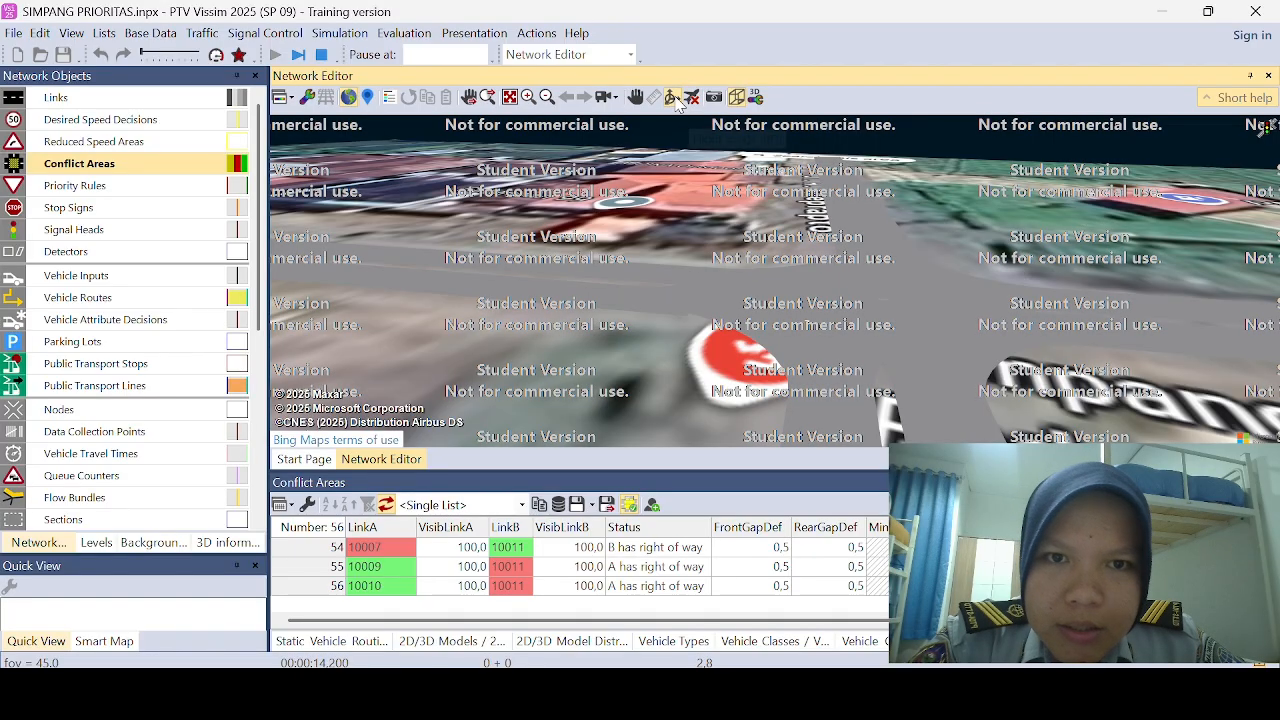
mouse_move(700, 235)
mouse_down()
mouse_move(722, 240)
mouse_move(683, 240)
mouse_up()
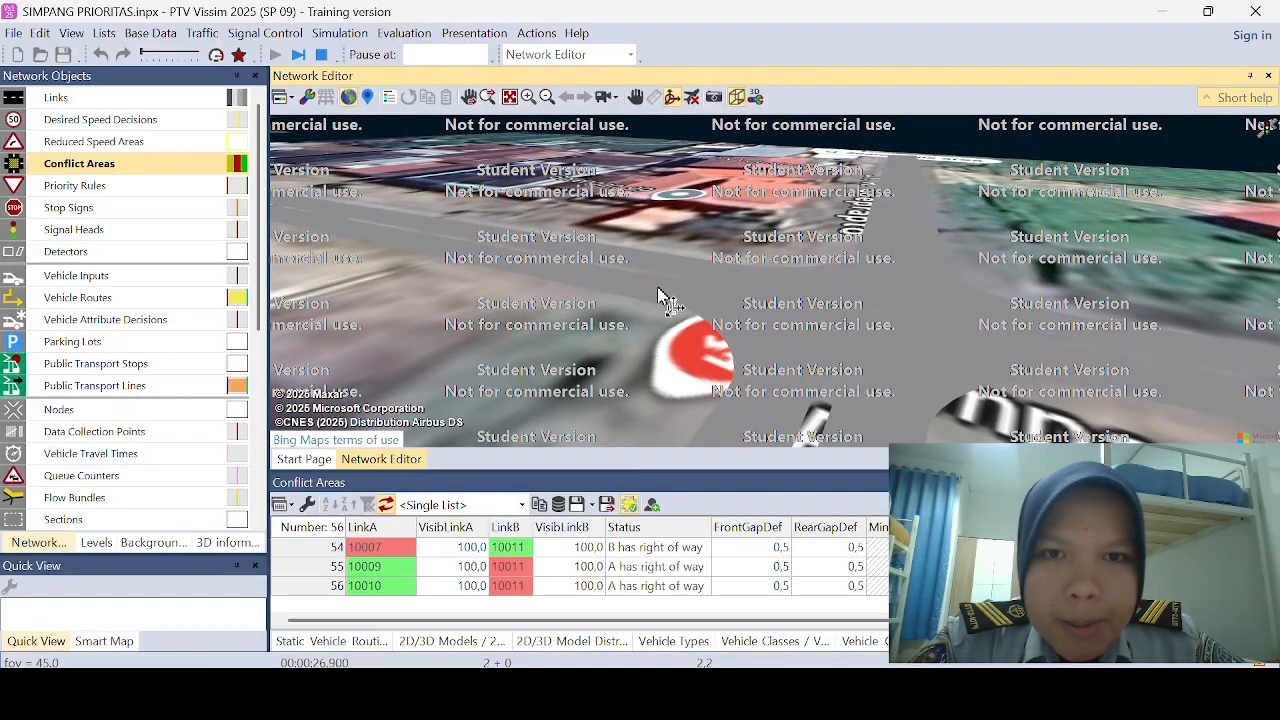
drag(658, 289, 680, 293)
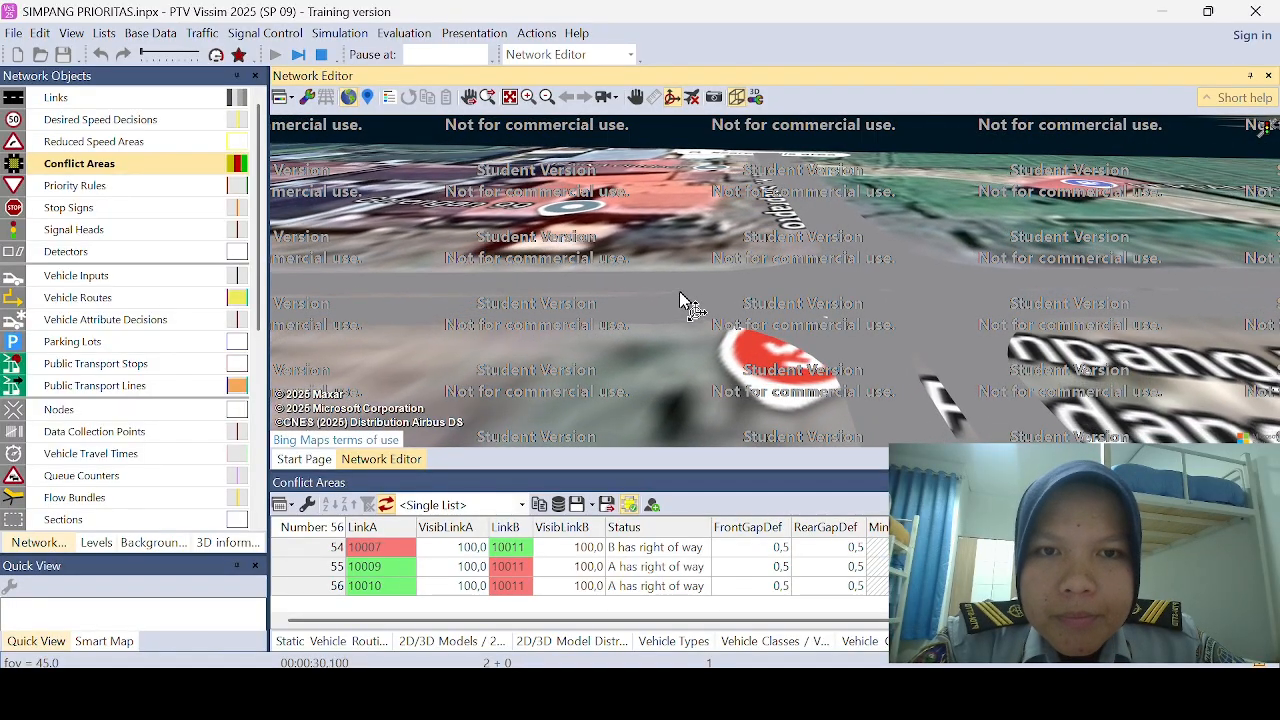